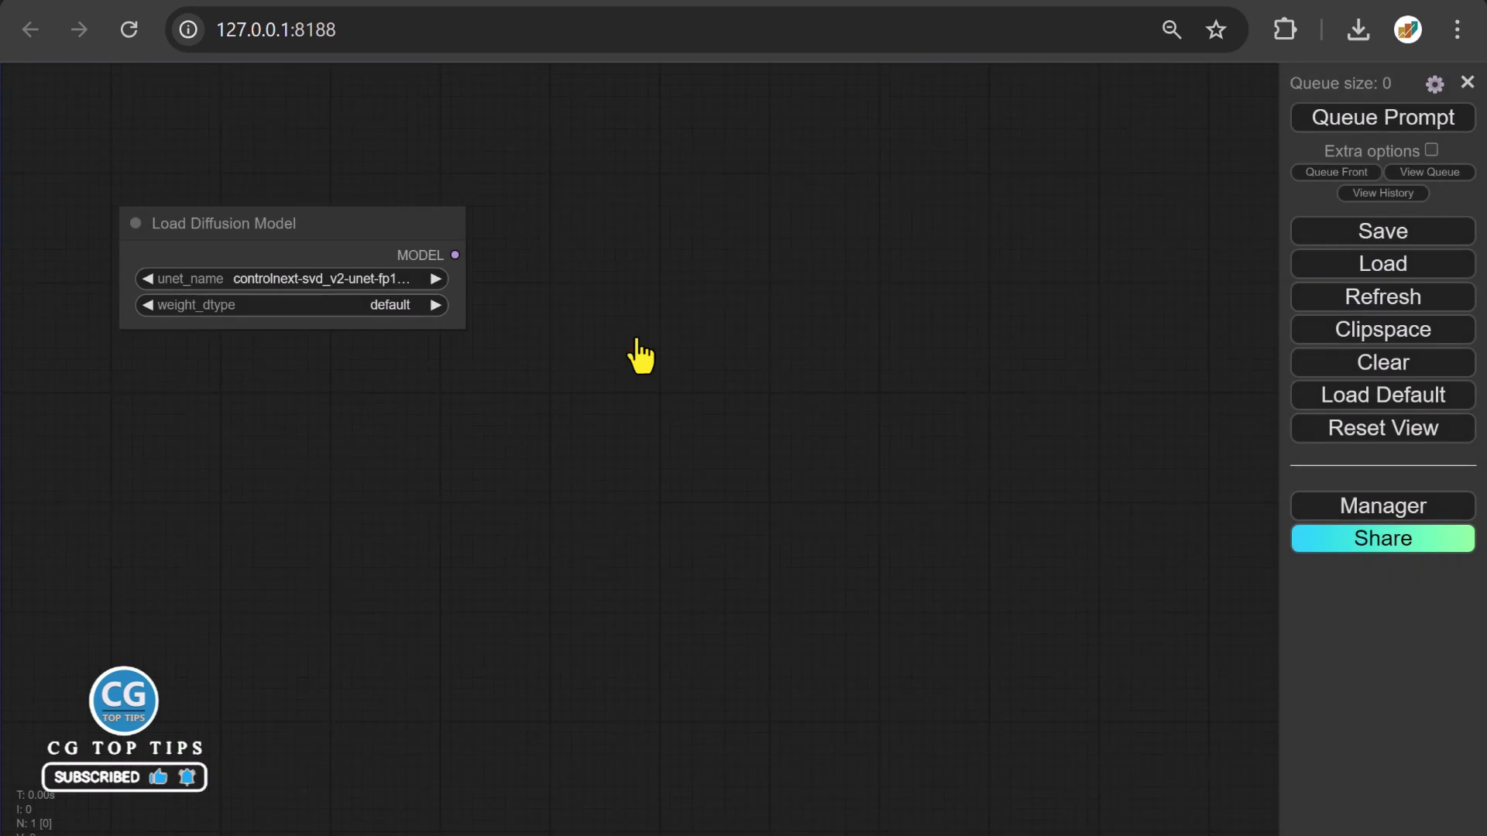
Feed the Load Diffusion Model output into a new Anything Everywhere node, collapse it and place it beside the loader.
drag(455, 255, 530, 232)
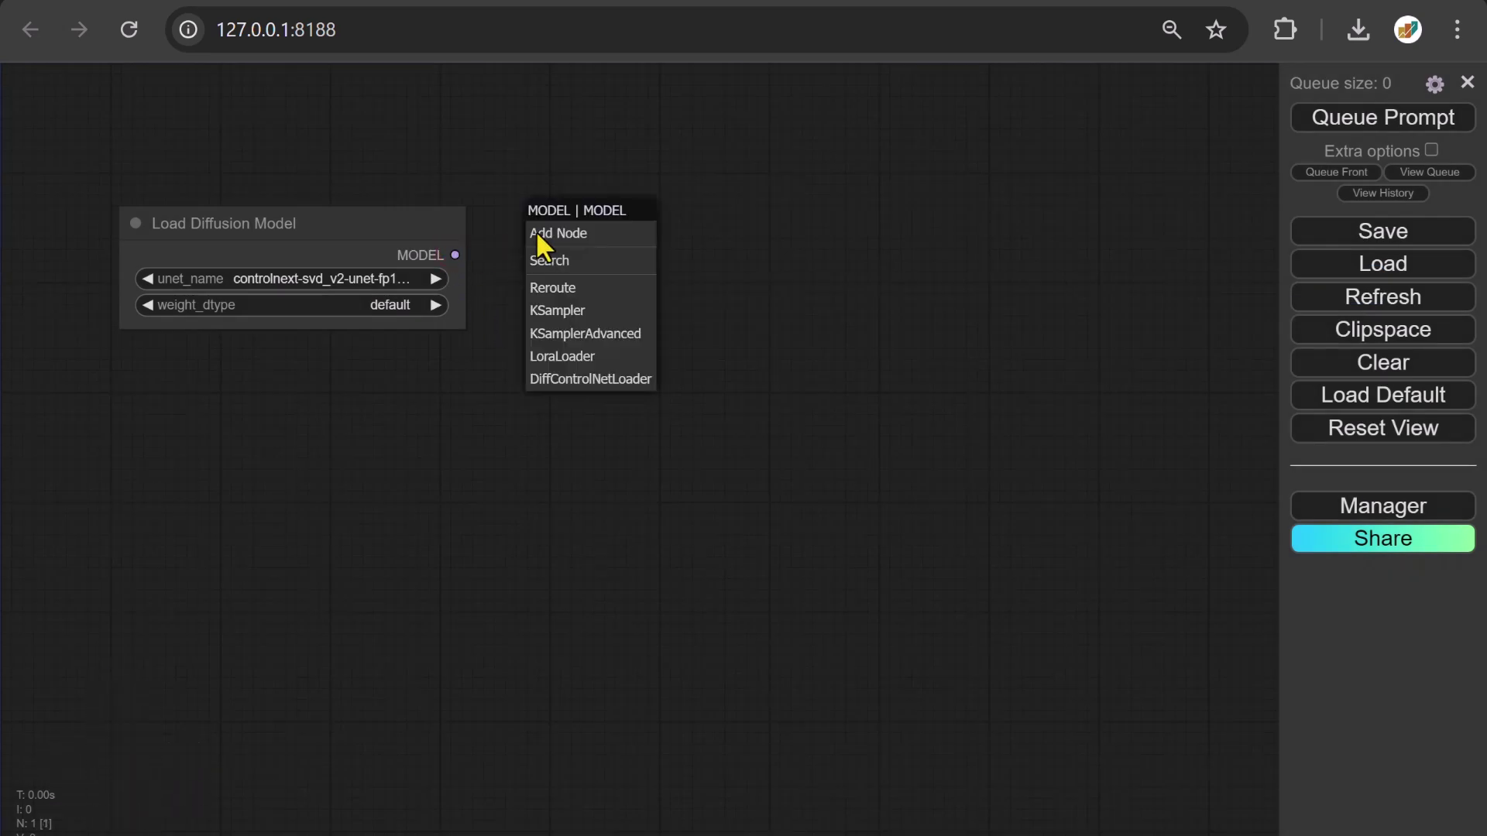
click(551, 282)
text(every)
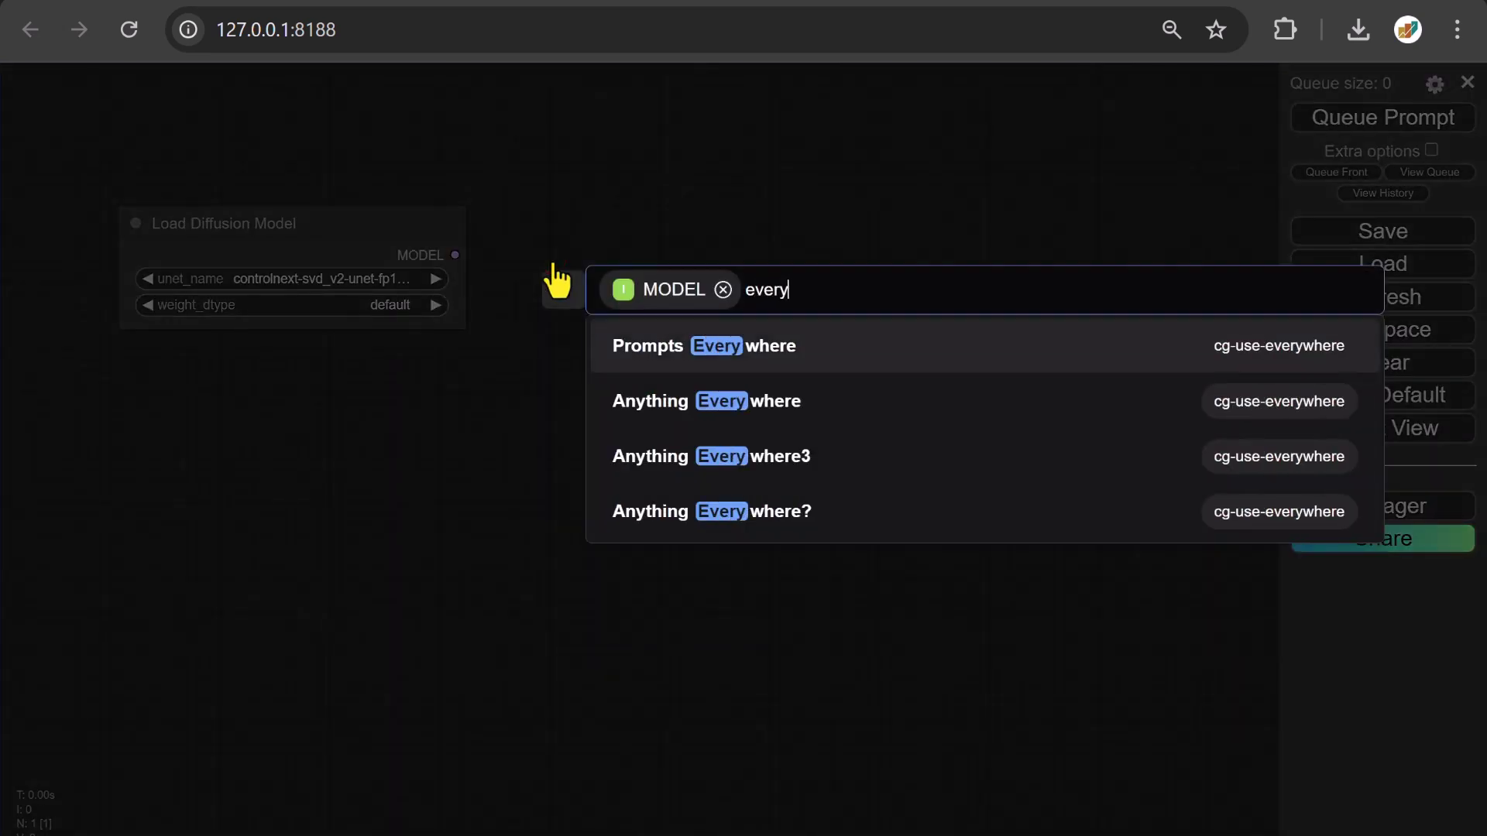
click(680, 401)
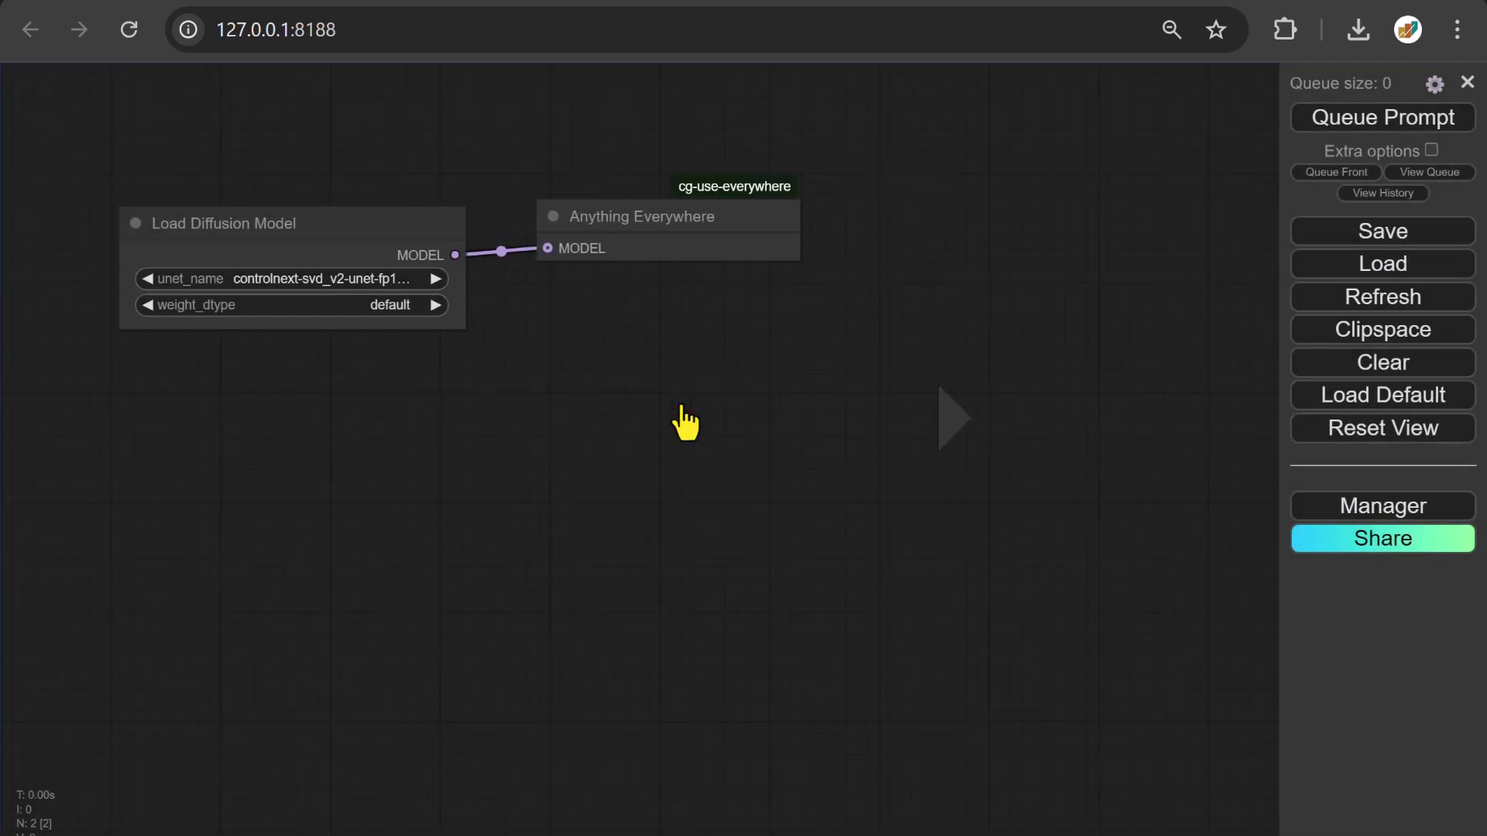
click(553, 216)
drag(584, 223, 591, 245)
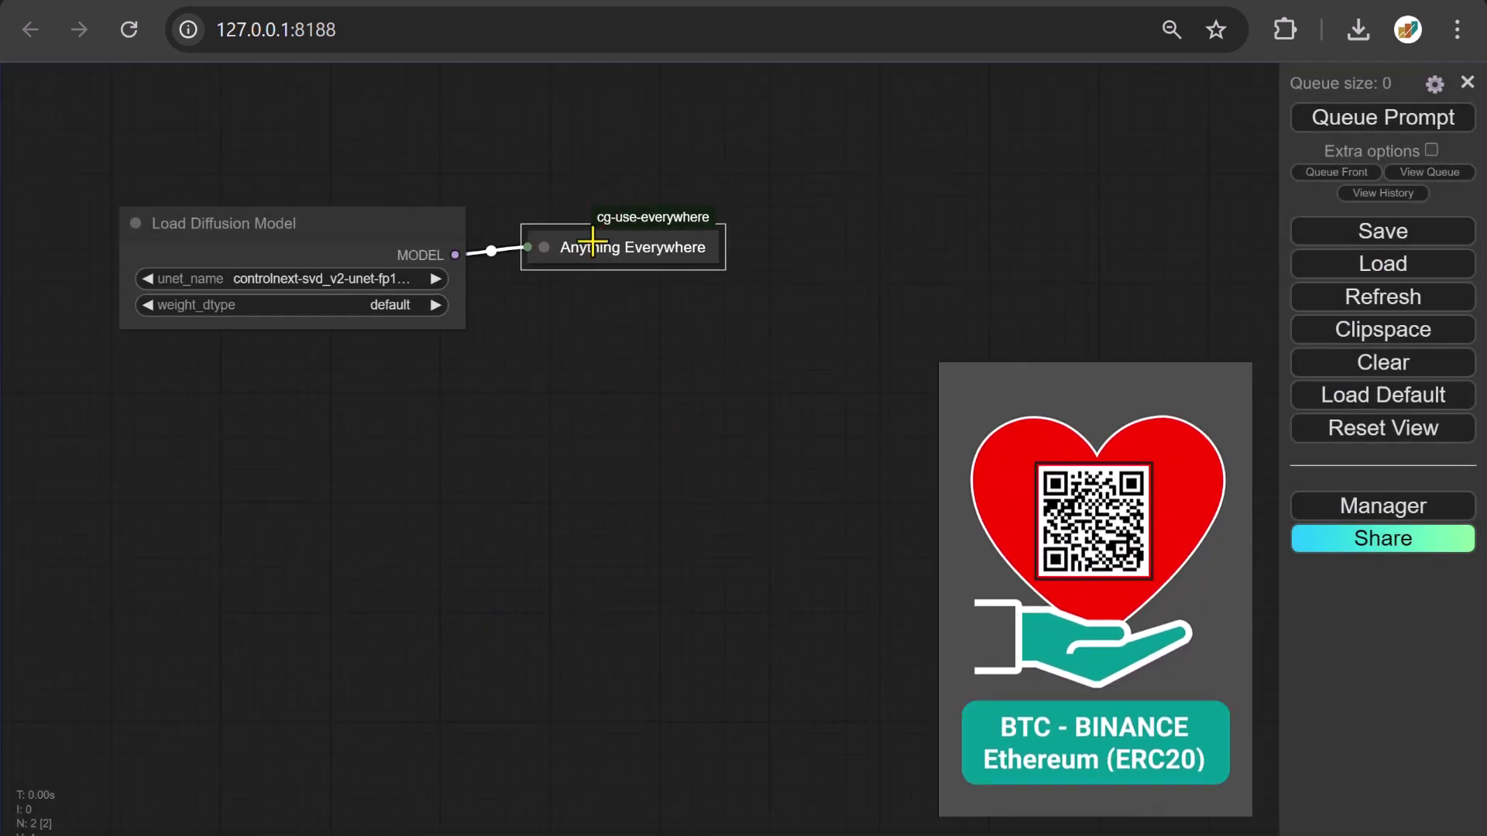
Add a Load LoRA node fed by the diffusion model, and supply its clip input from a new DualCLIPLoader placed below the model loader.
drag(455, 255, 560, 381)
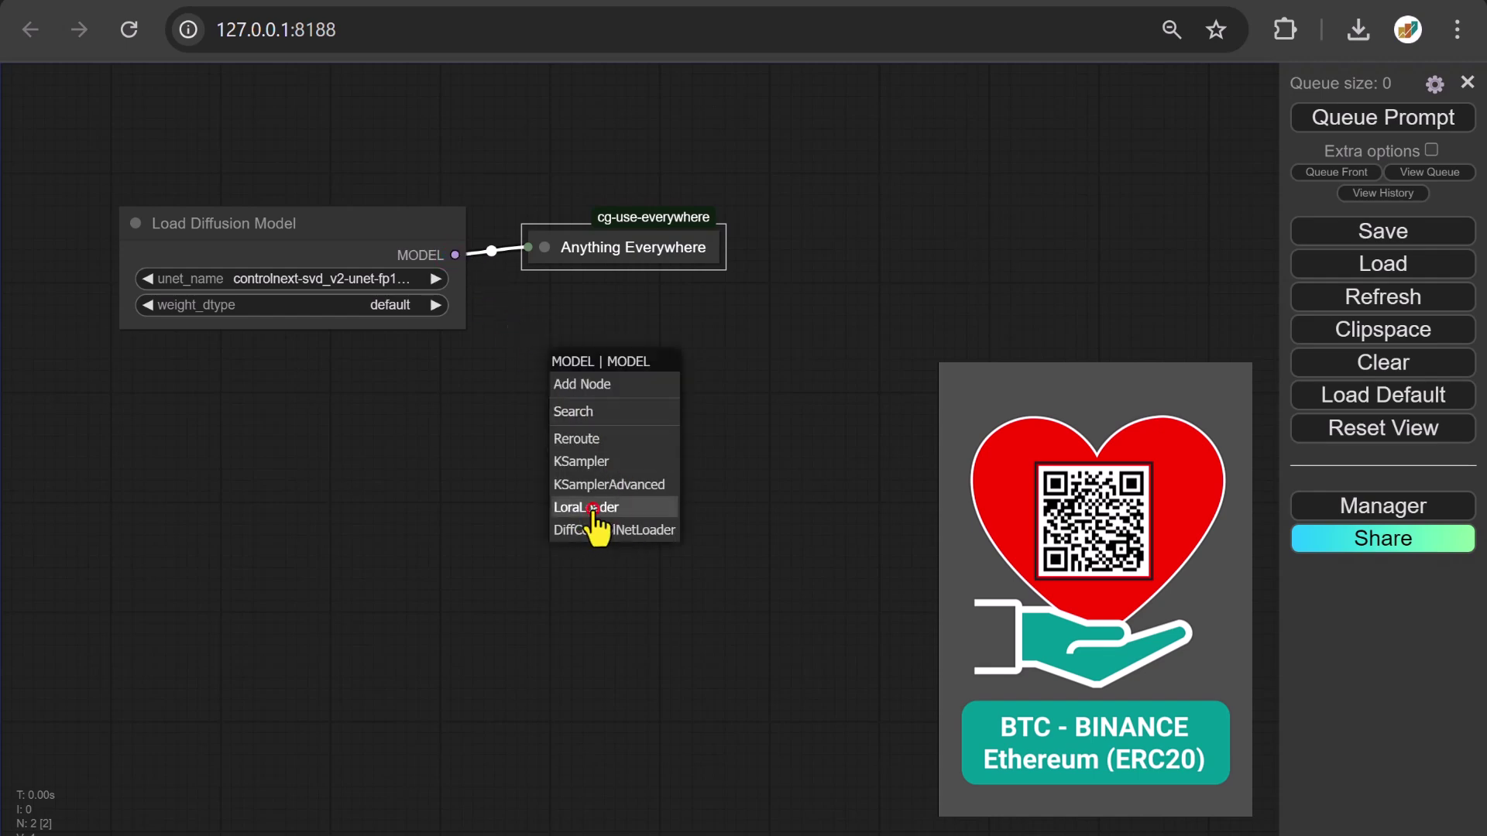
click(594, 508)
drag(568, 425, 361, 397)
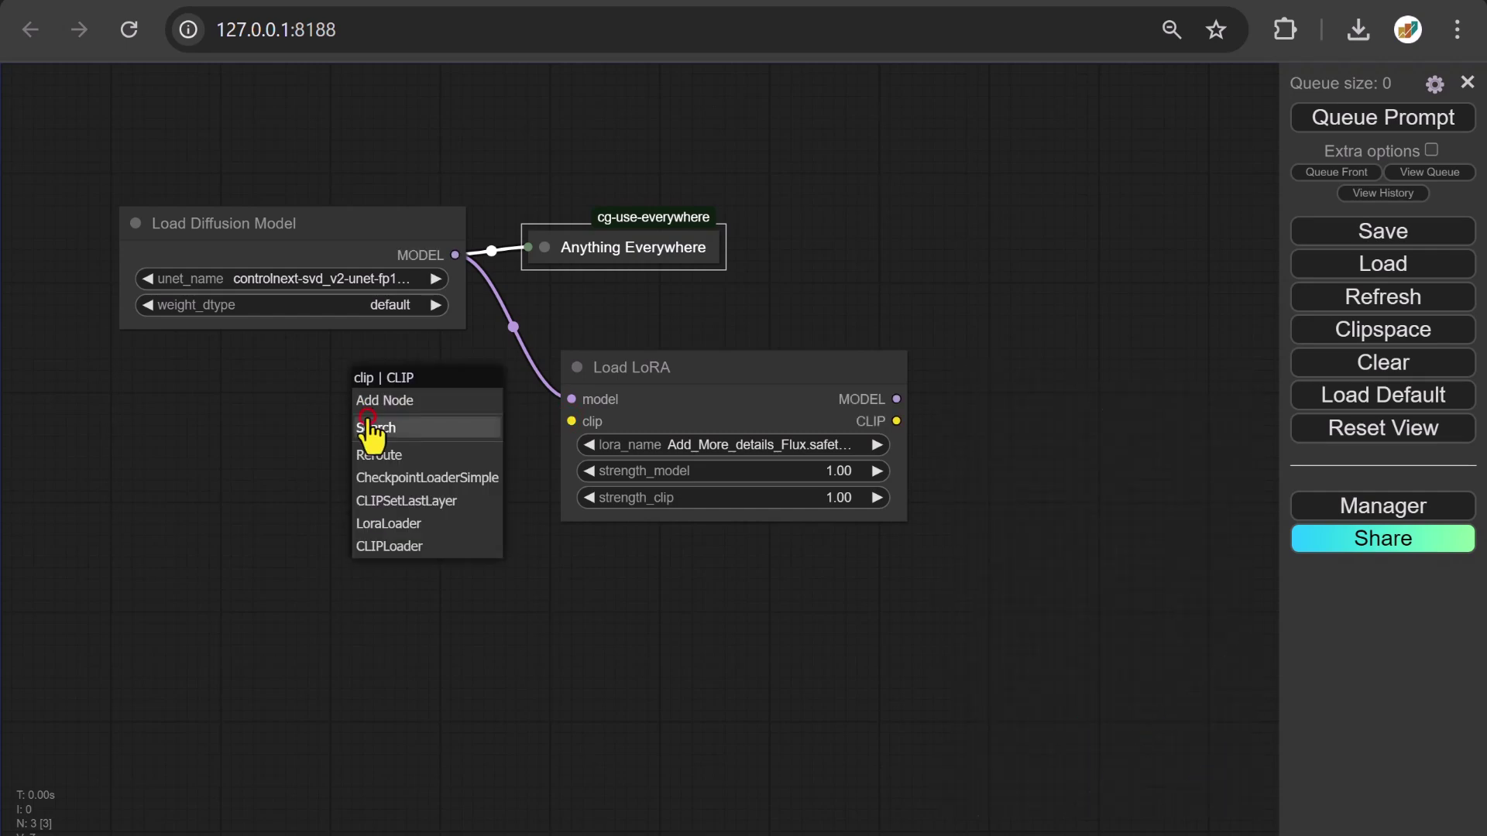
click(369, 426)
text(Dual)
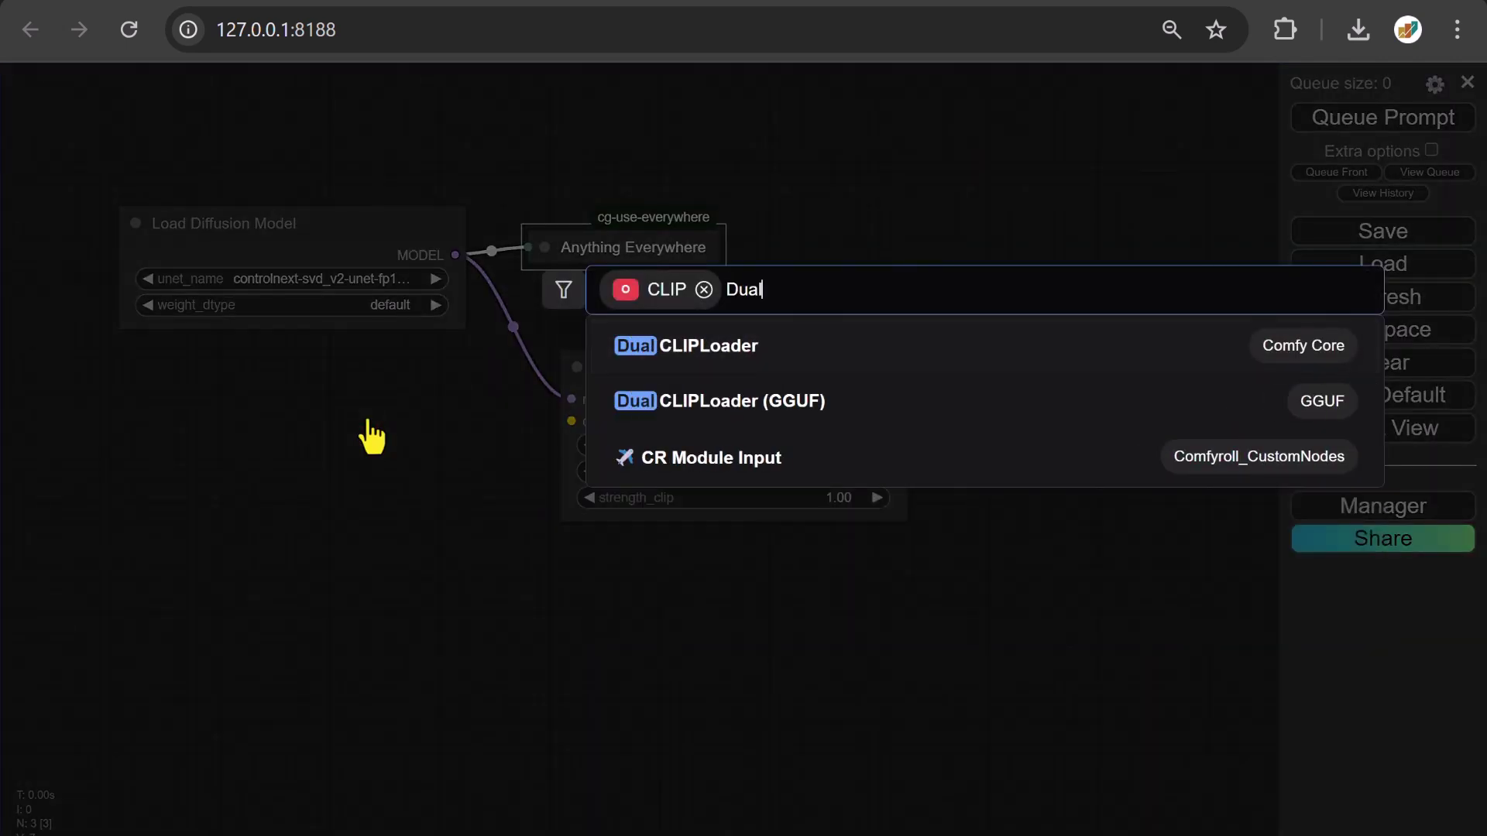
click(664, 350)
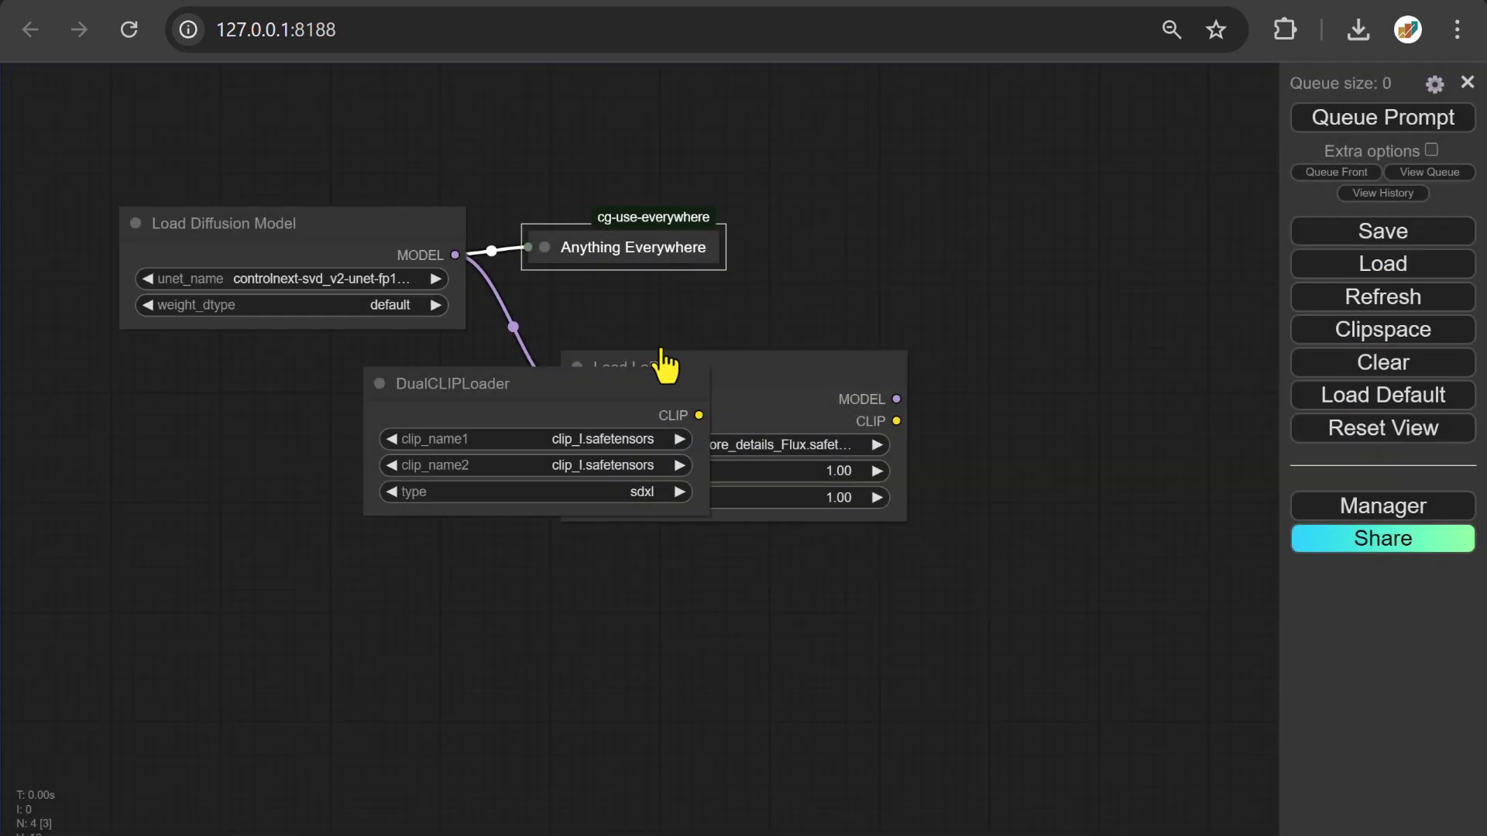
drag(619, 392, 370, 401)
Add a CLIP Text Encode (Prompt) node connected to the Load LoRA's CLIP output and resize it to its compact size.
drag(983, 456, 743, 649)
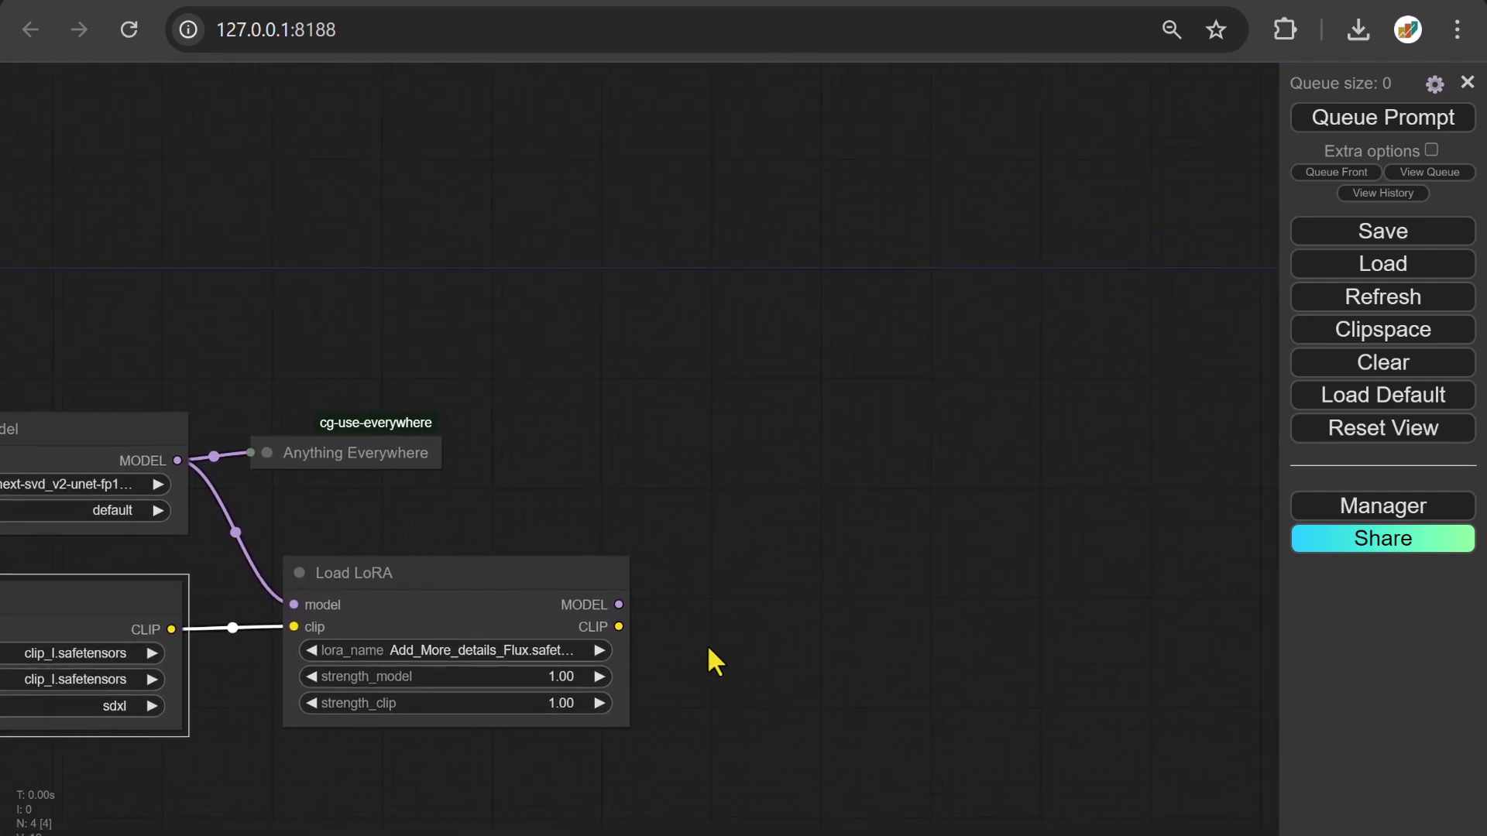
drag(619, 627, 796, 531)
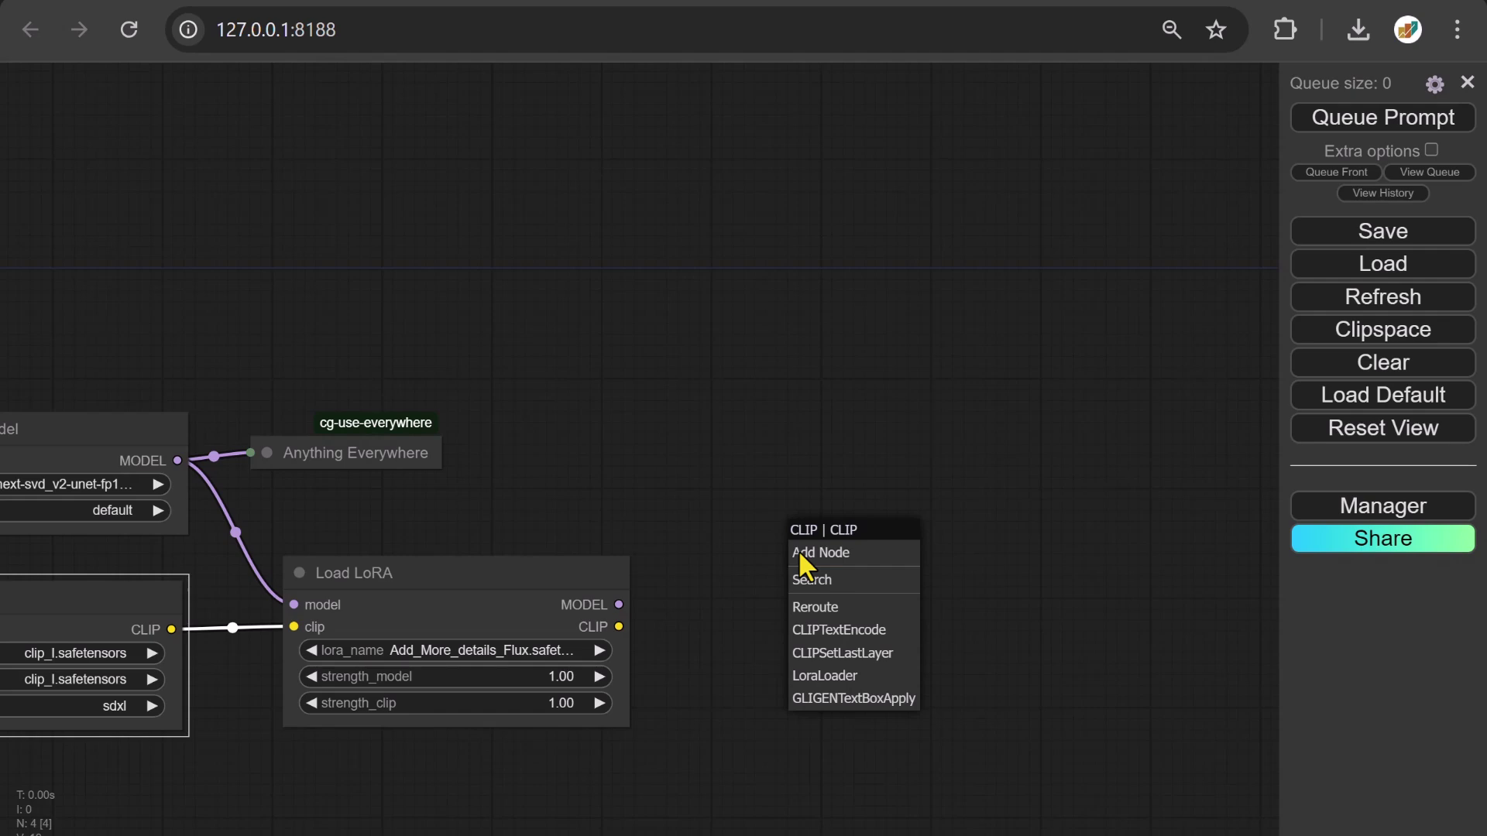
click(849, 631)
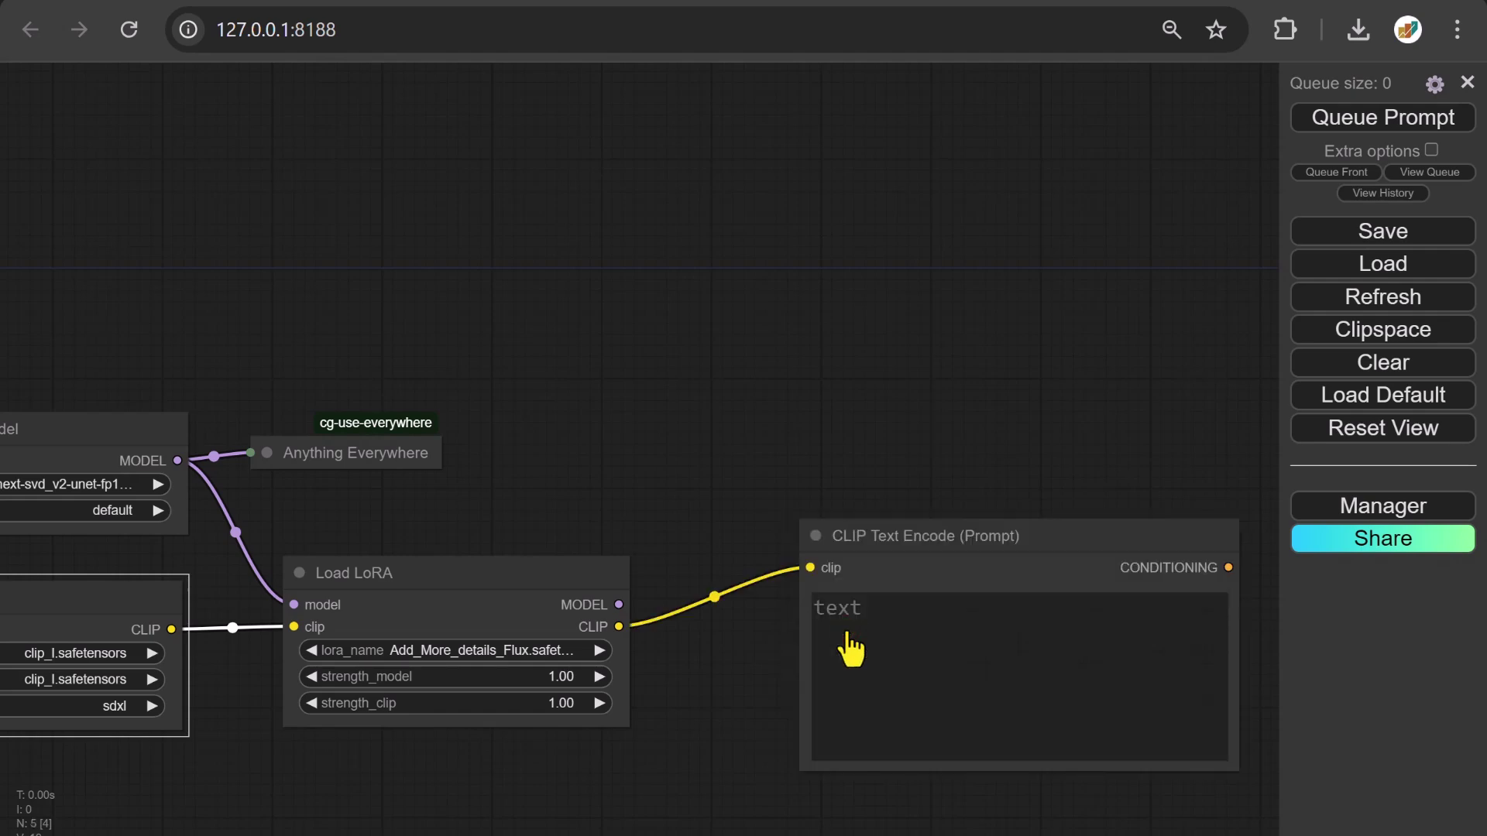
right_click(904, 542)
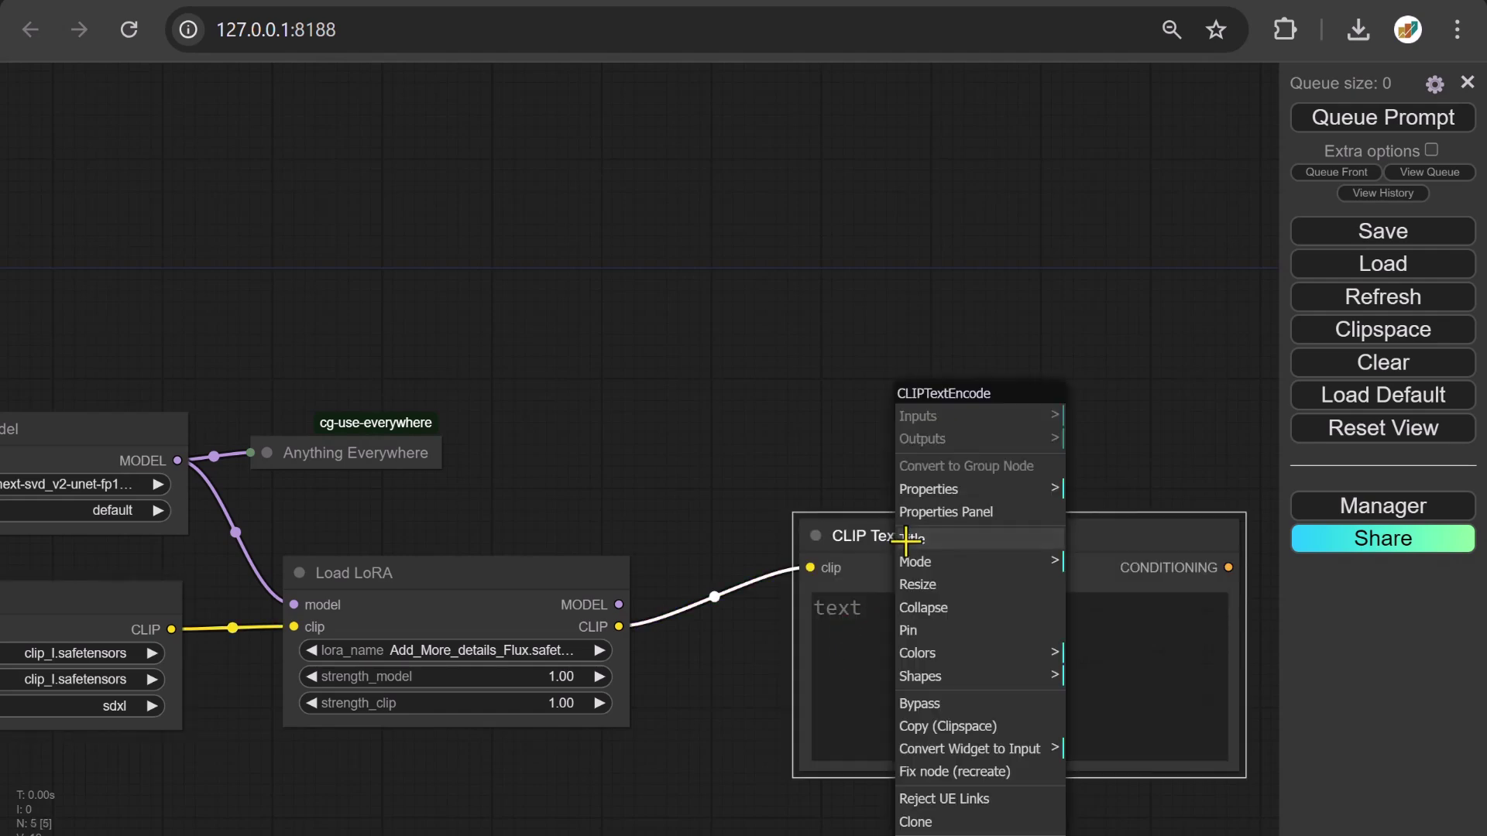
click(951, 587)
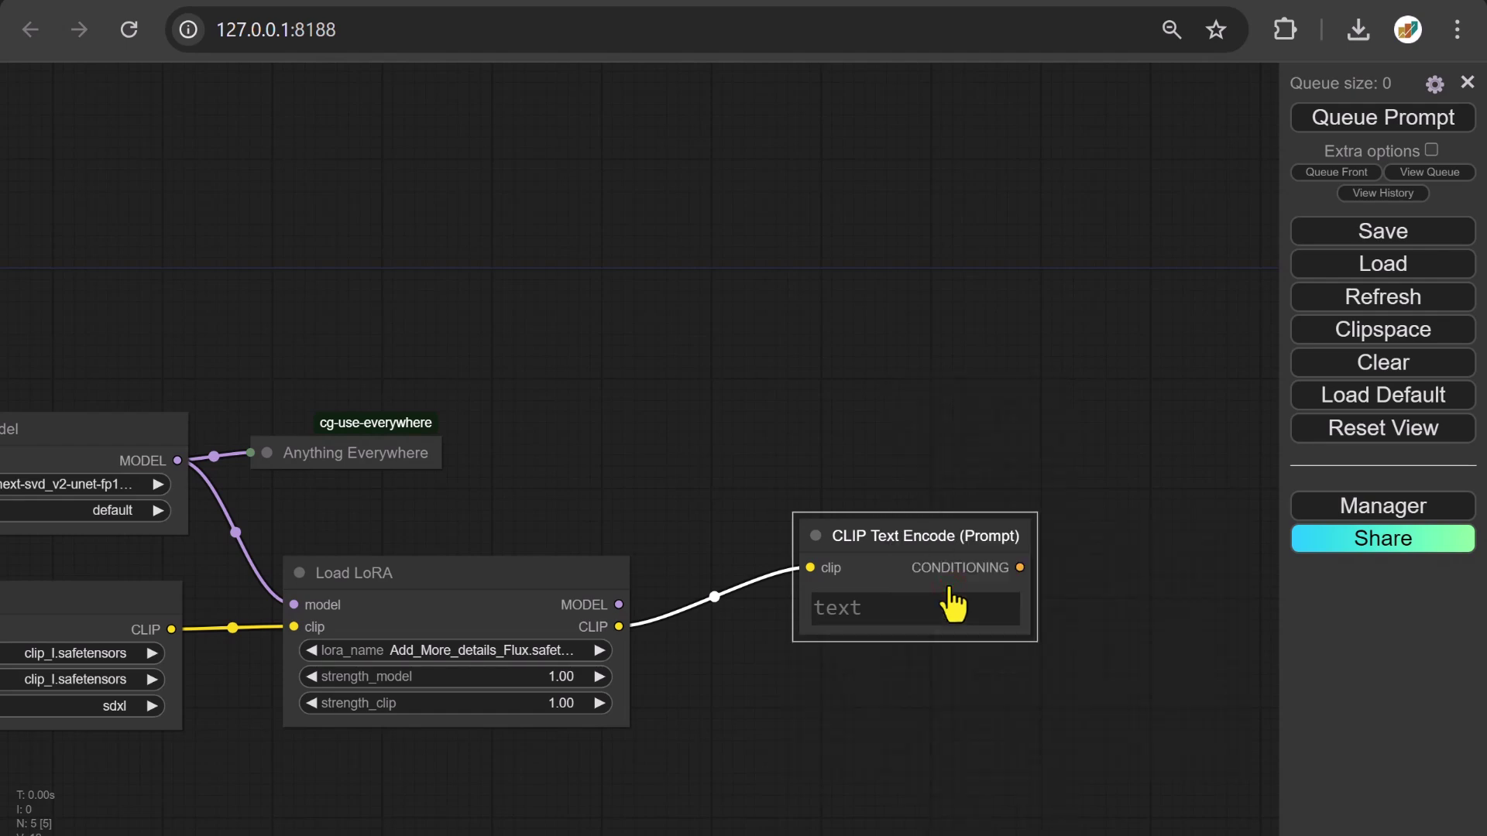
Clone the CLIP Text Encode (Prompt) node and place the copy above the original.
right_click(901, 532)
scroll(996, 551, down, 3)
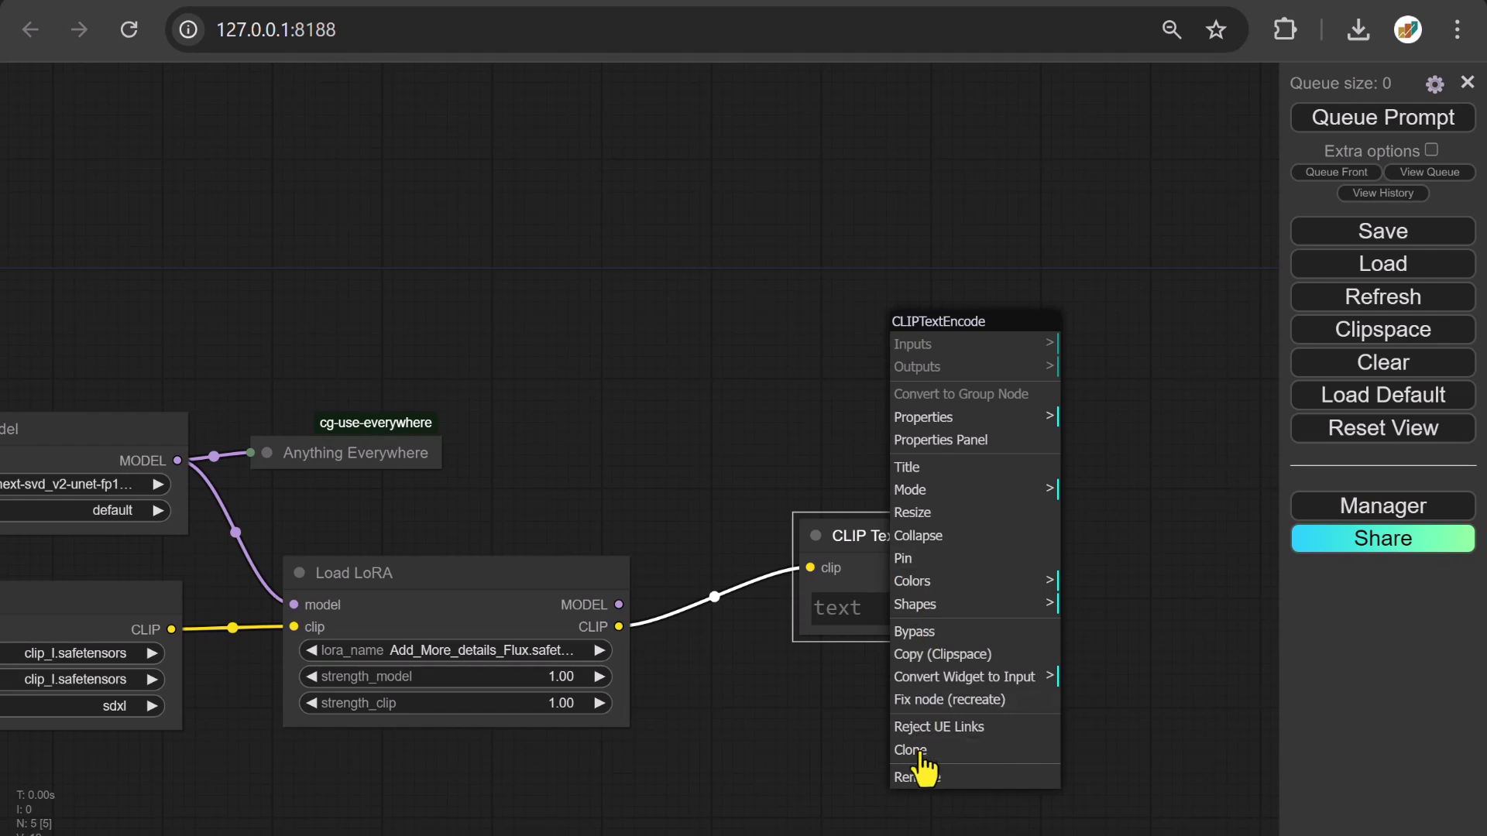
click(920, 751)
mouse_move(890, 536)
mouse_down()
mouse_move(891, 386)
mouse_move(871, 285)
mouse_up()
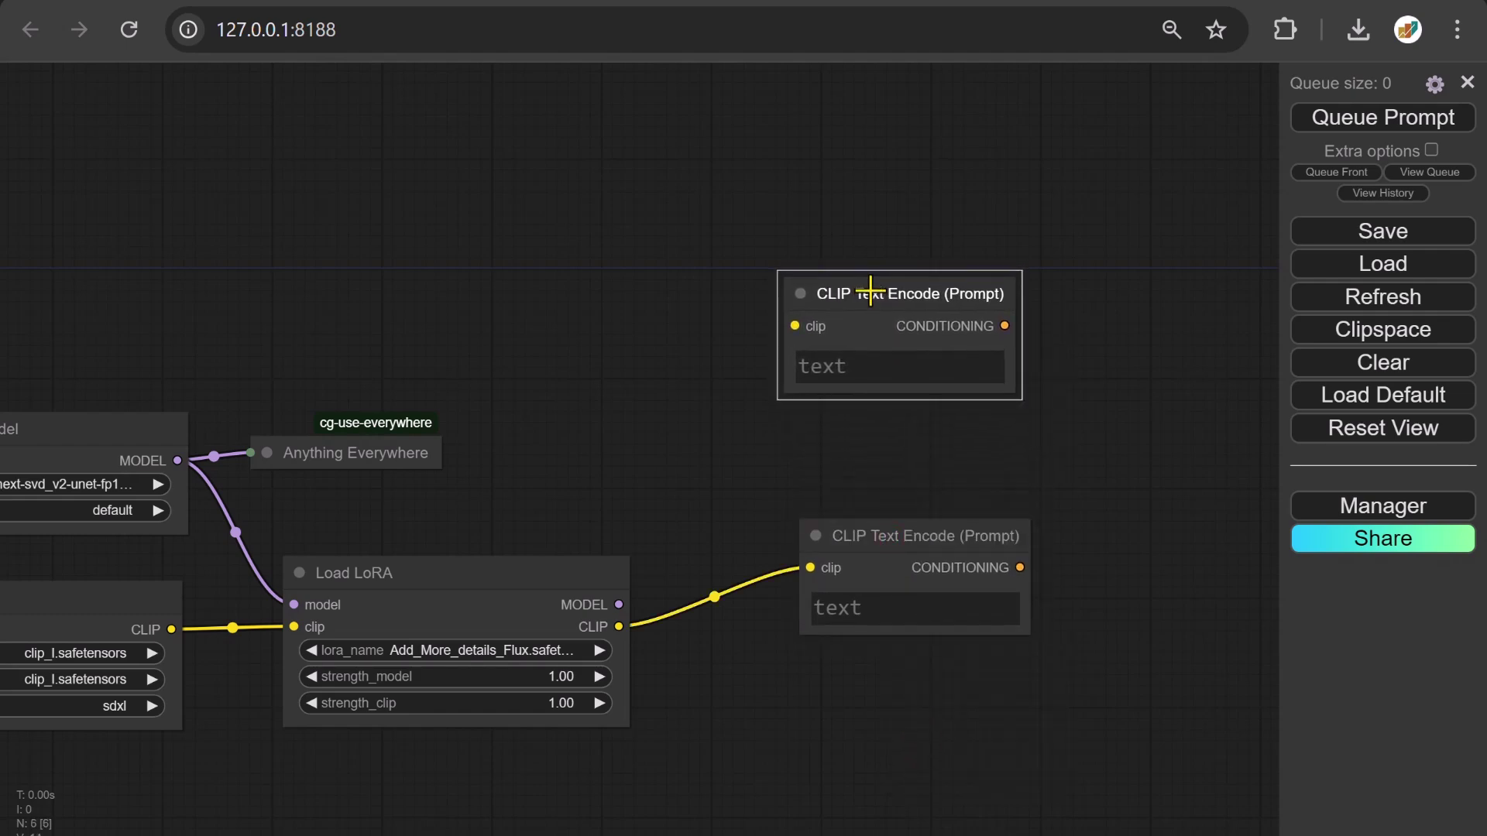
Convert the text widget of the upper CLIP Text Encode node to an input.
right_click(870, 290)
click(970, 626)
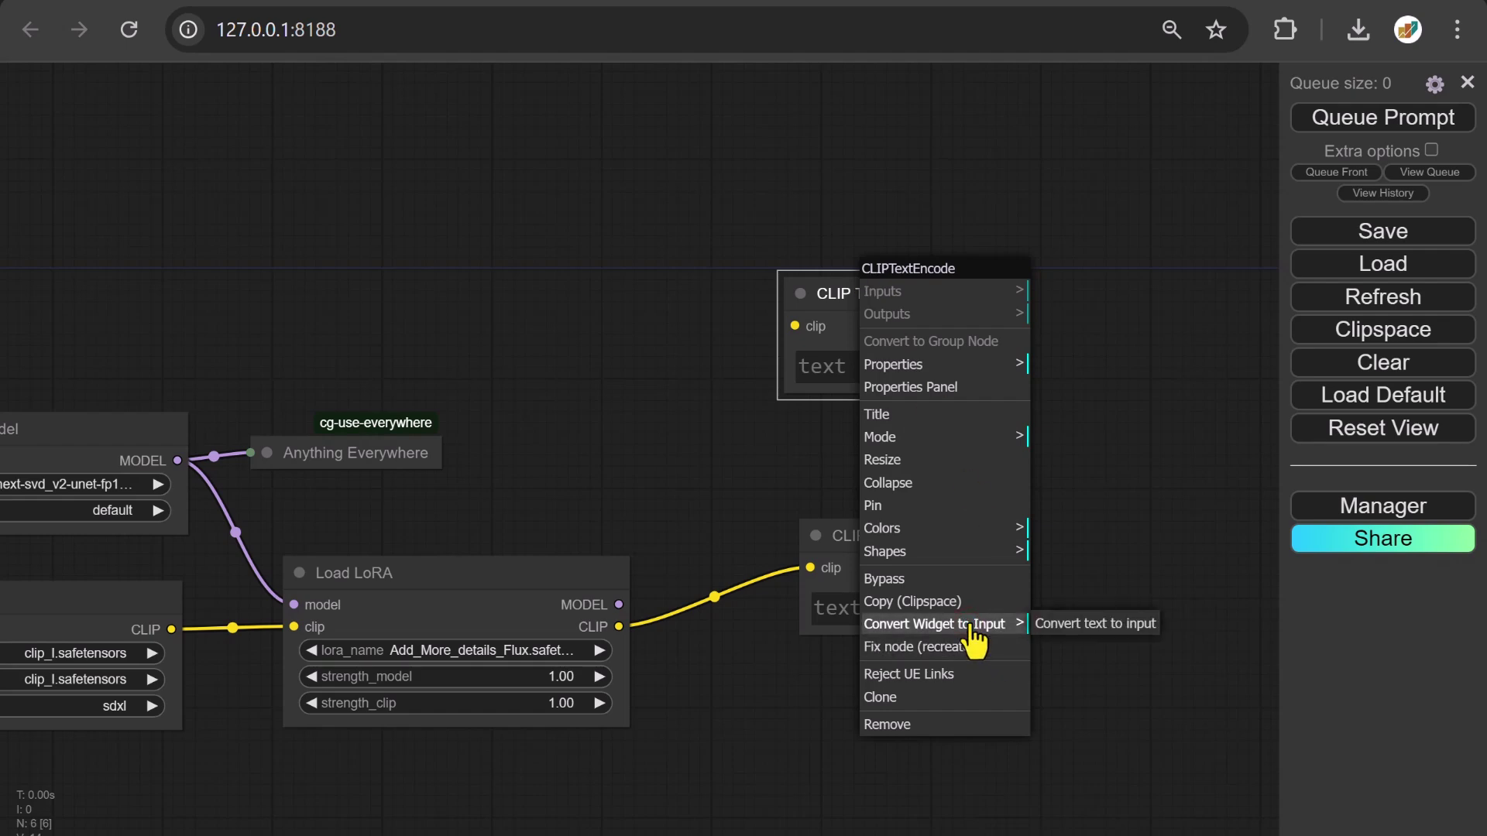
click(1069, 627)
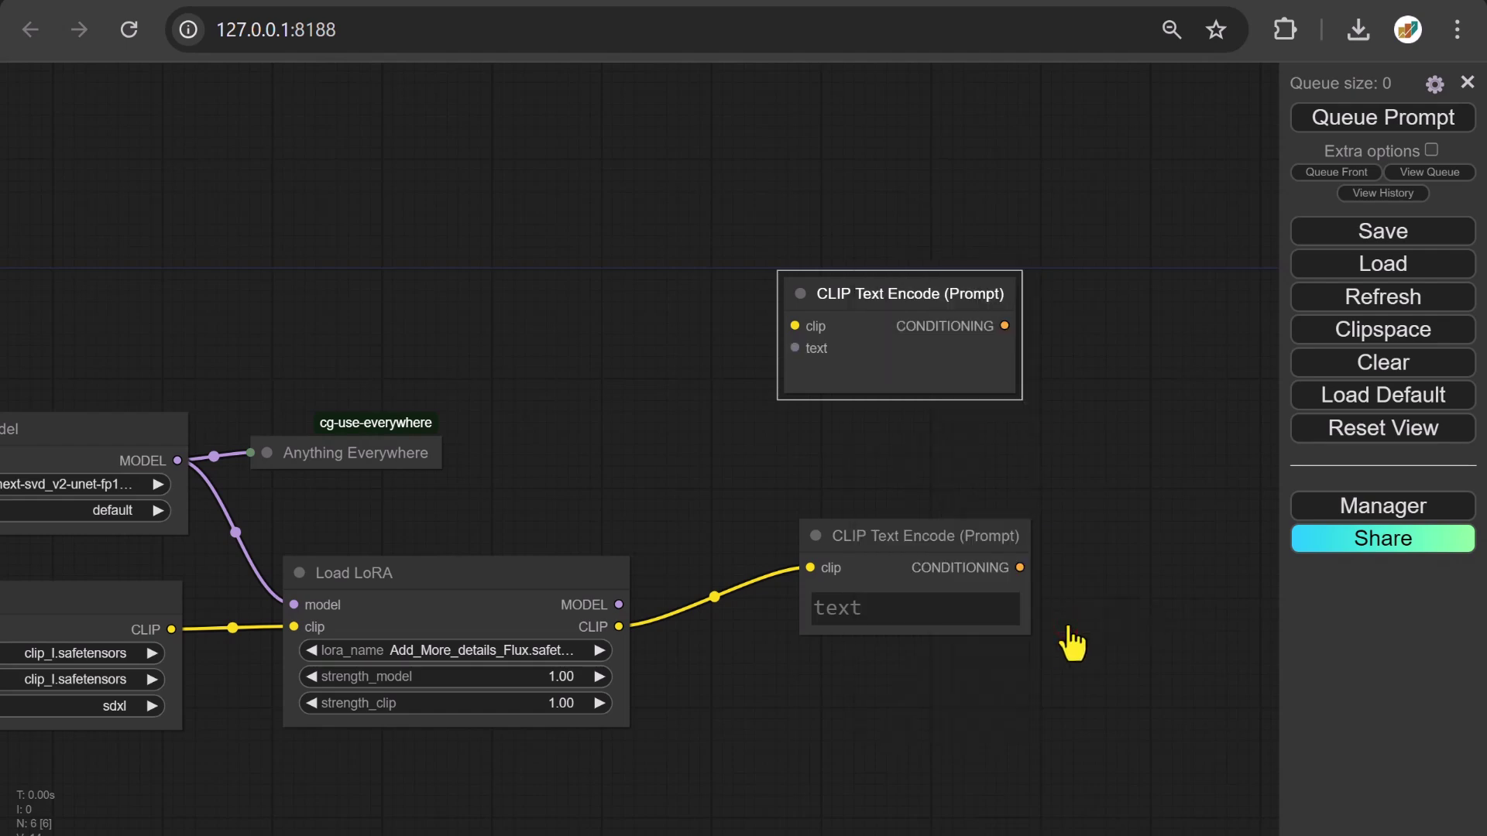
Connect the Load LoRA's CLIP output to the upper text encoder and feed its text input from a new, compact CR Text node.
drag(623, 620, 540, 194)
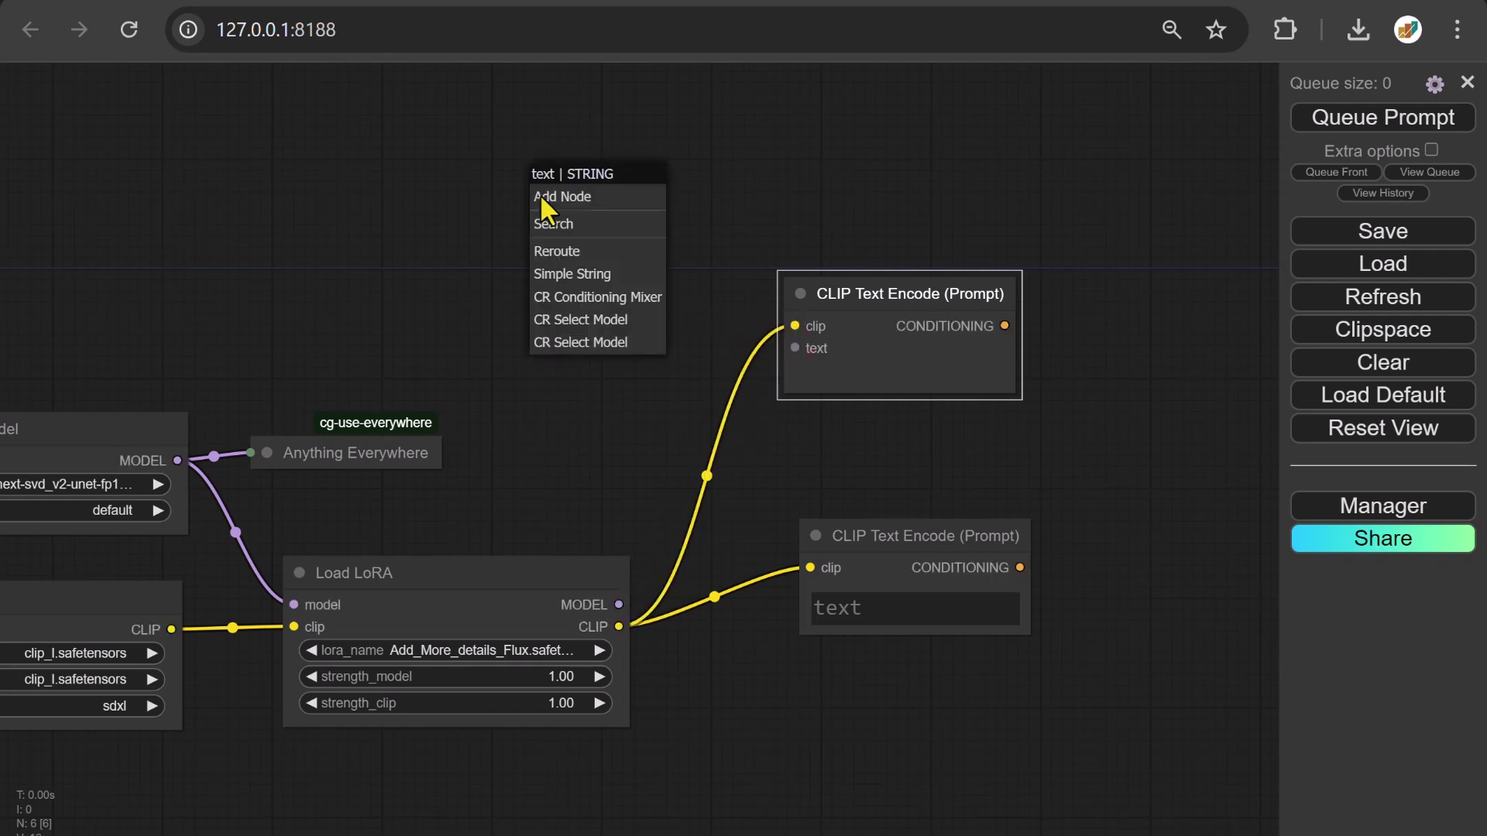
click(553, 224)
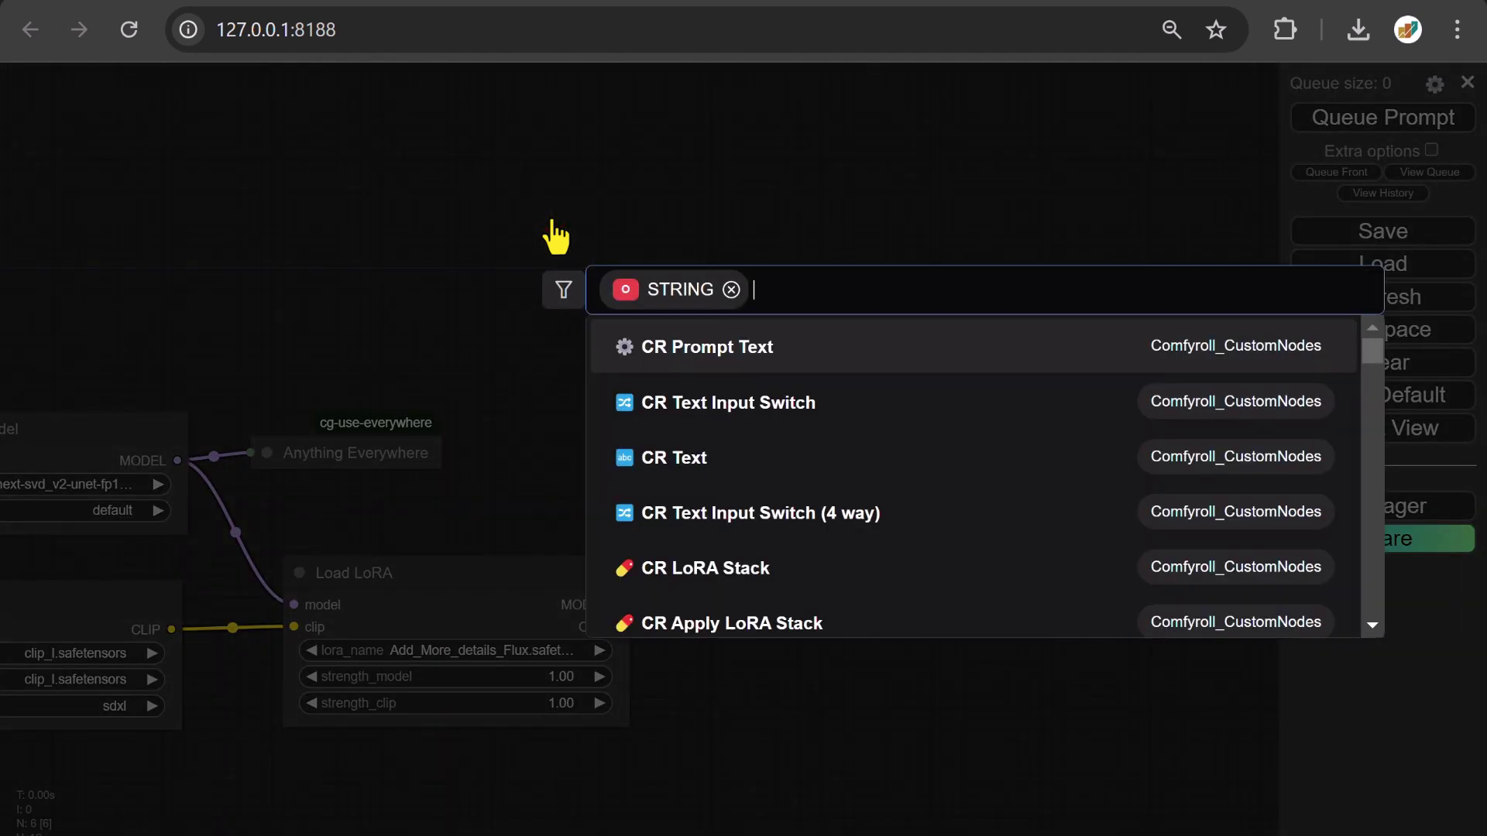
text(CR)
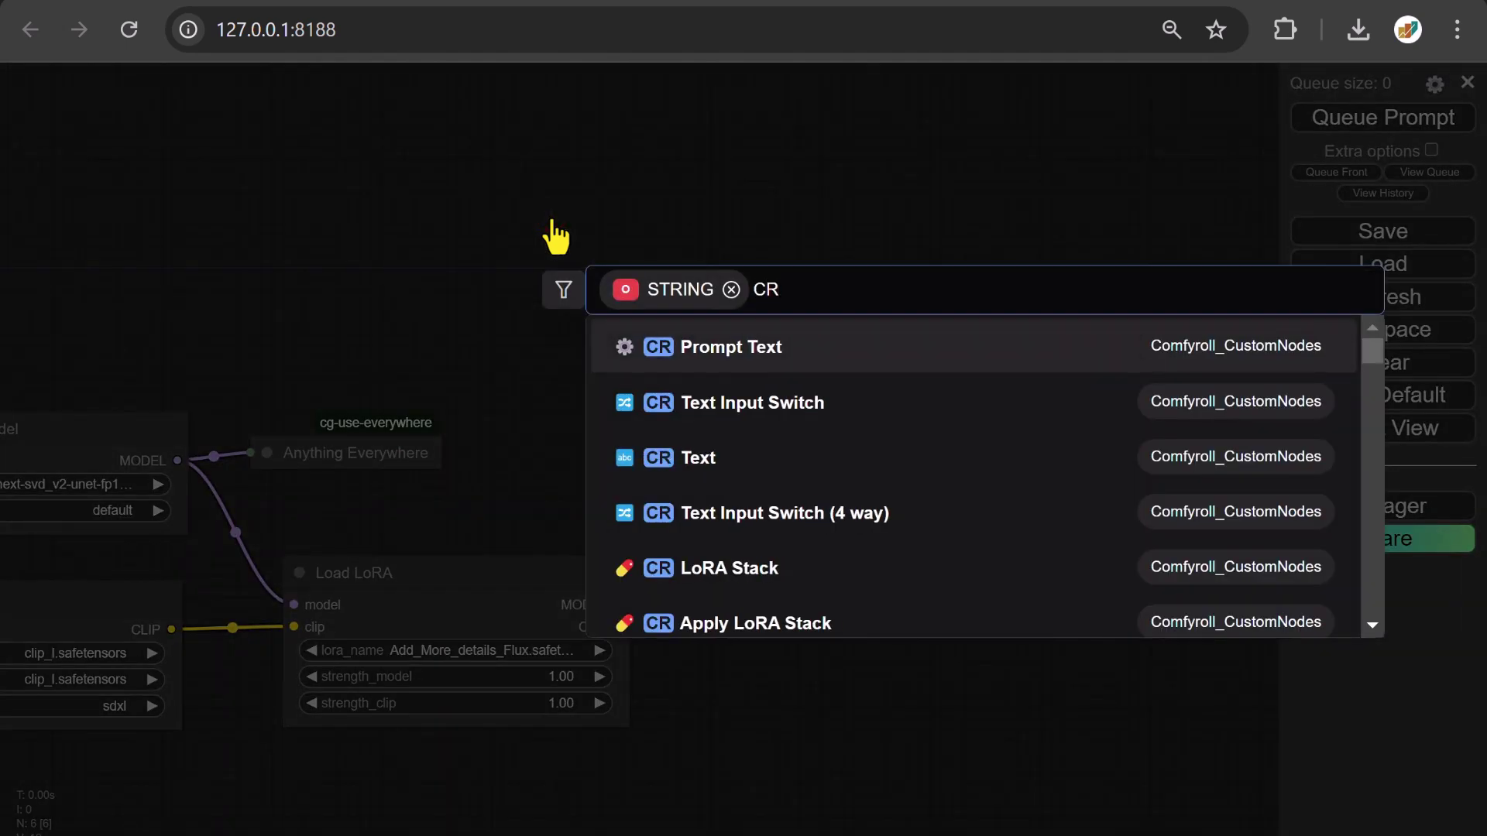
click(696, 466)
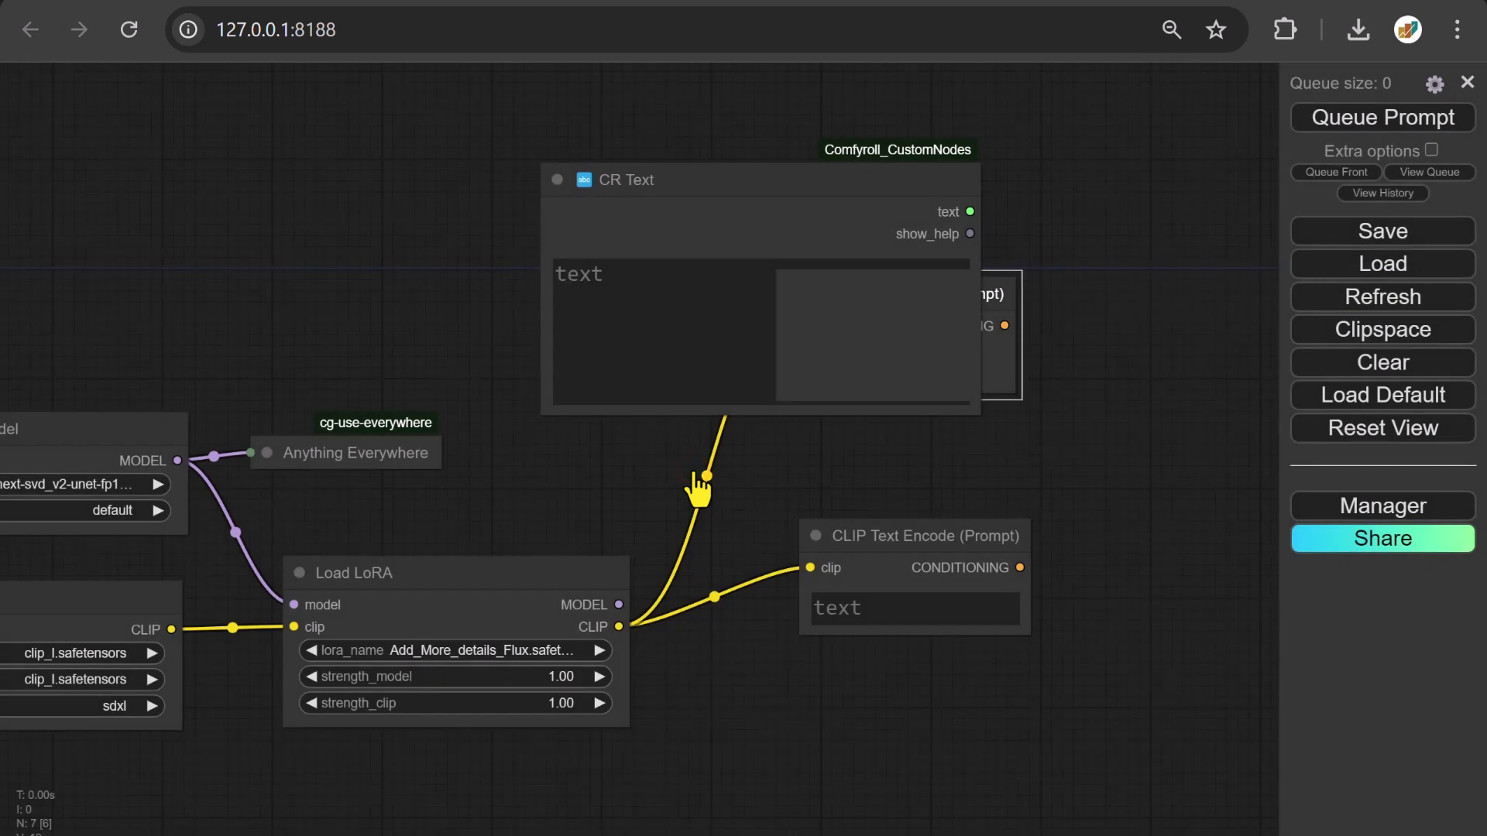
drag(974, 411, 833, 321)
drag(770, 189, 589, 187)
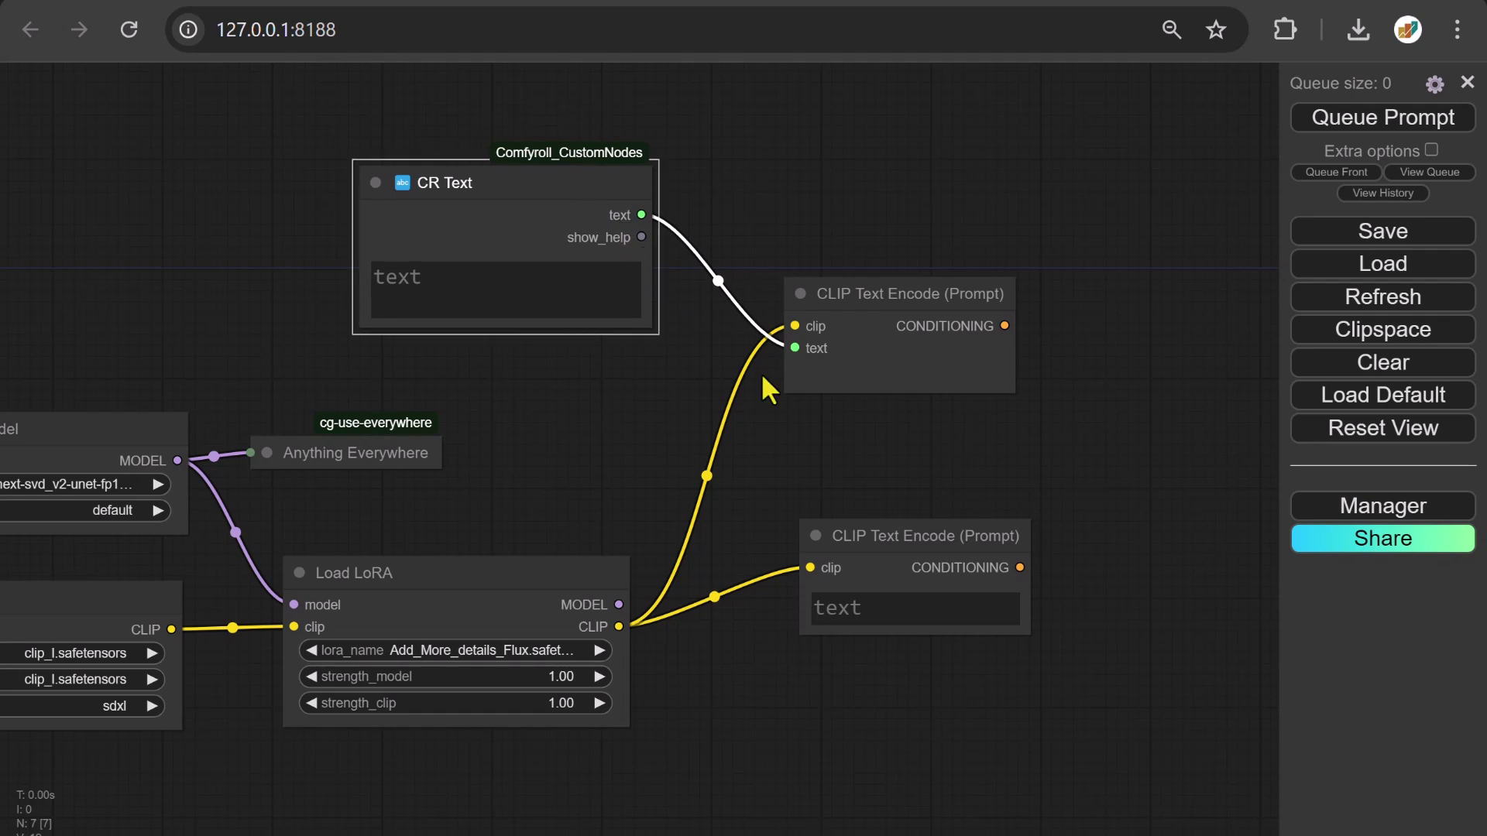
Add a FluxGuidance node to the upper text encoder's conditioning output, narrow it and place it close beside the encoder.
drag(1116, 498, 354, 426)
drag(237, 268, 412, 258)
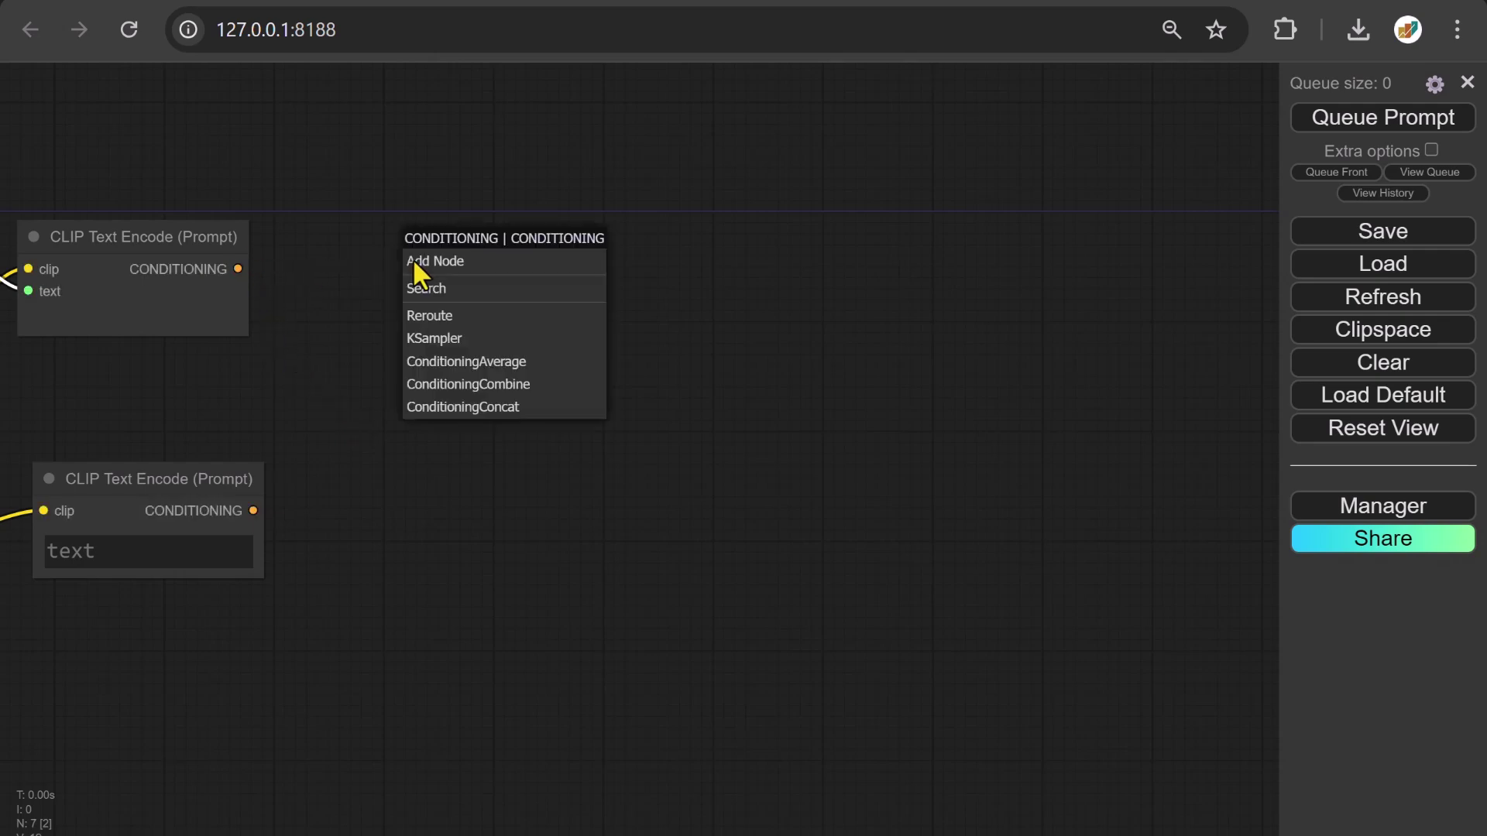
click(438, 291)
text(Guidance)
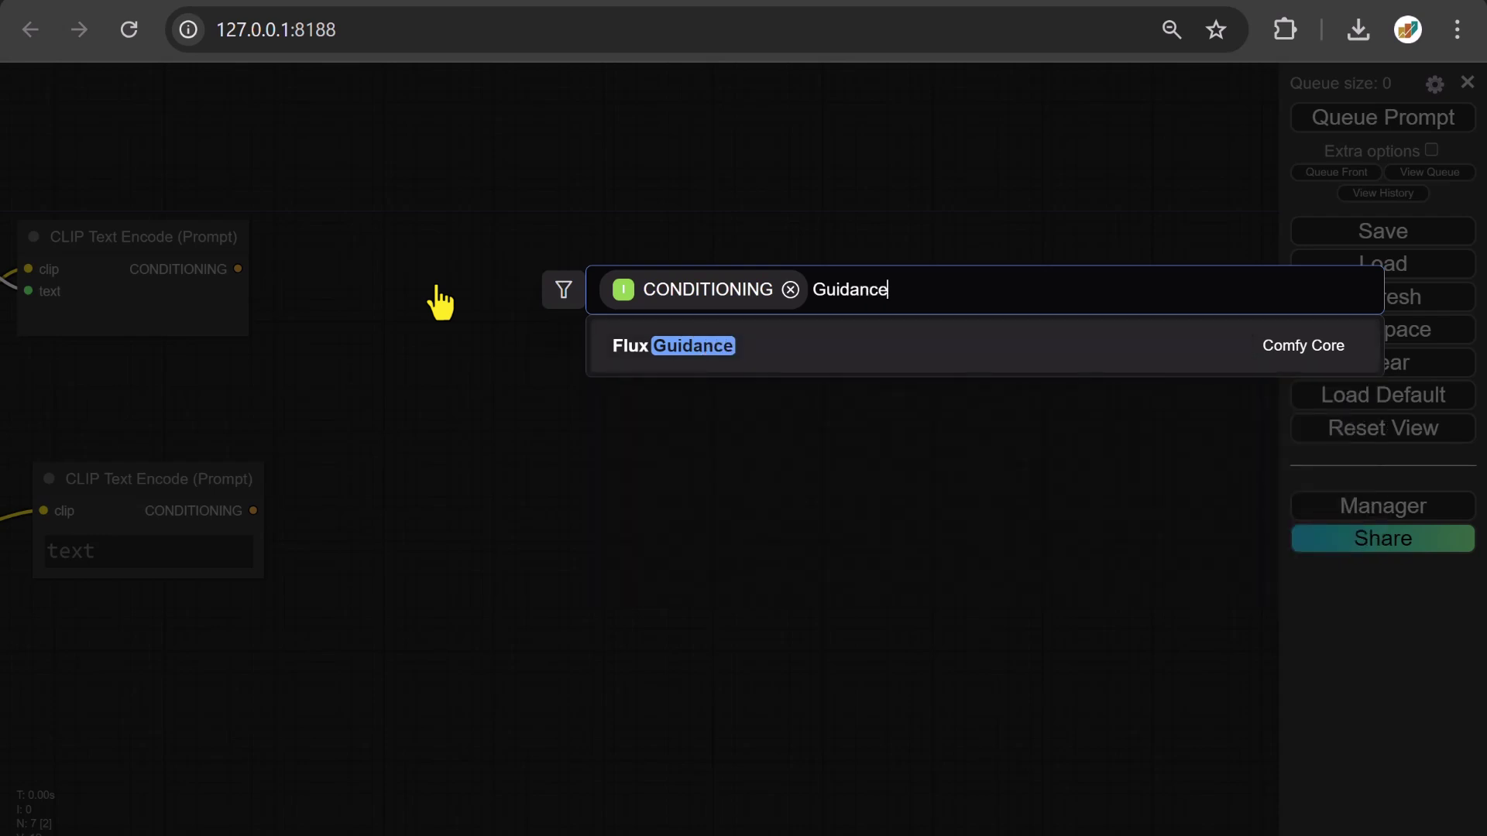
click(662, 364)
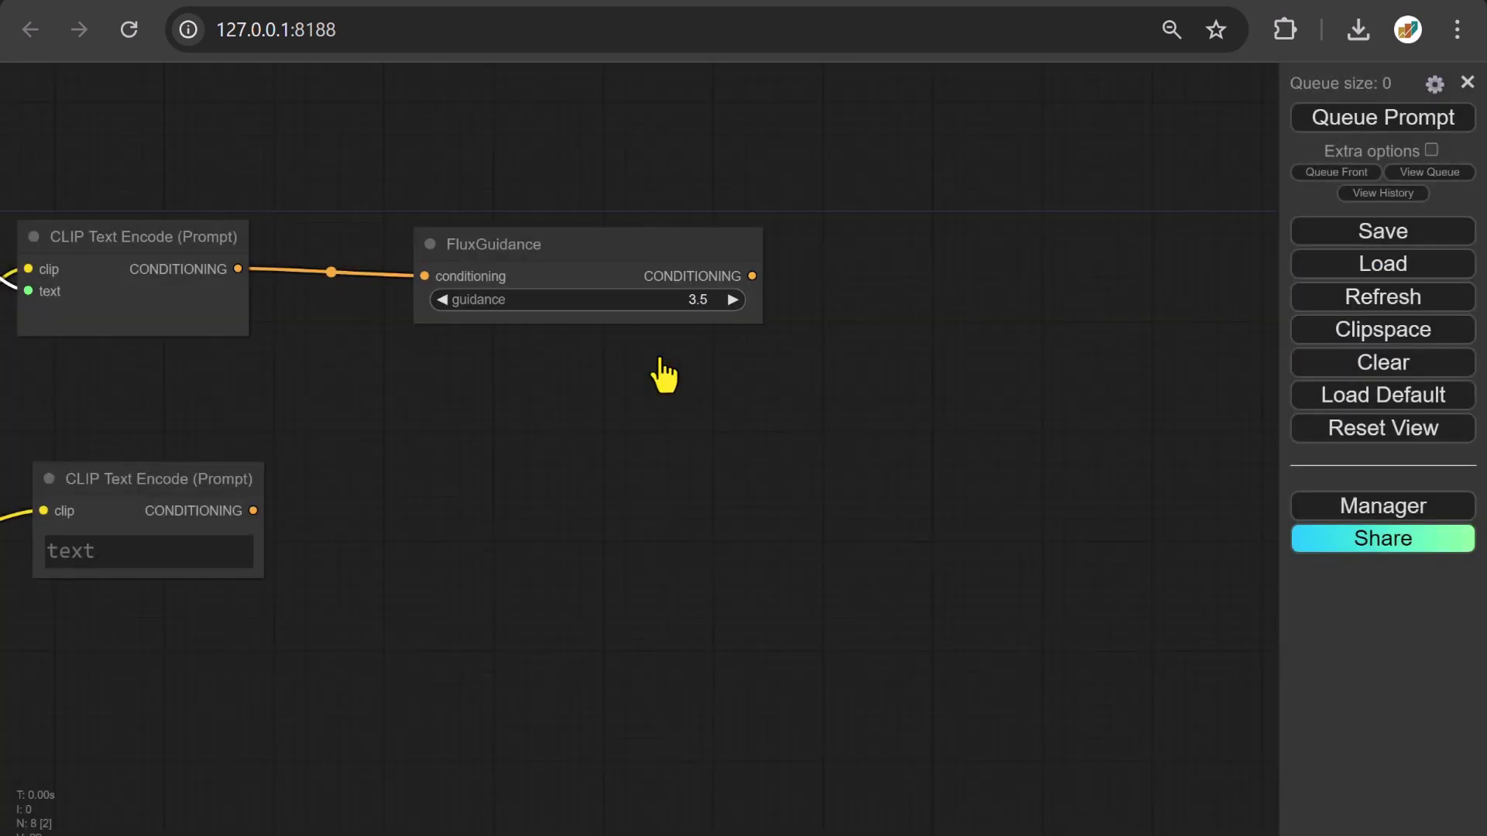
drag(750, 317, 674, 322)
drag(591, 237, 520, 237)
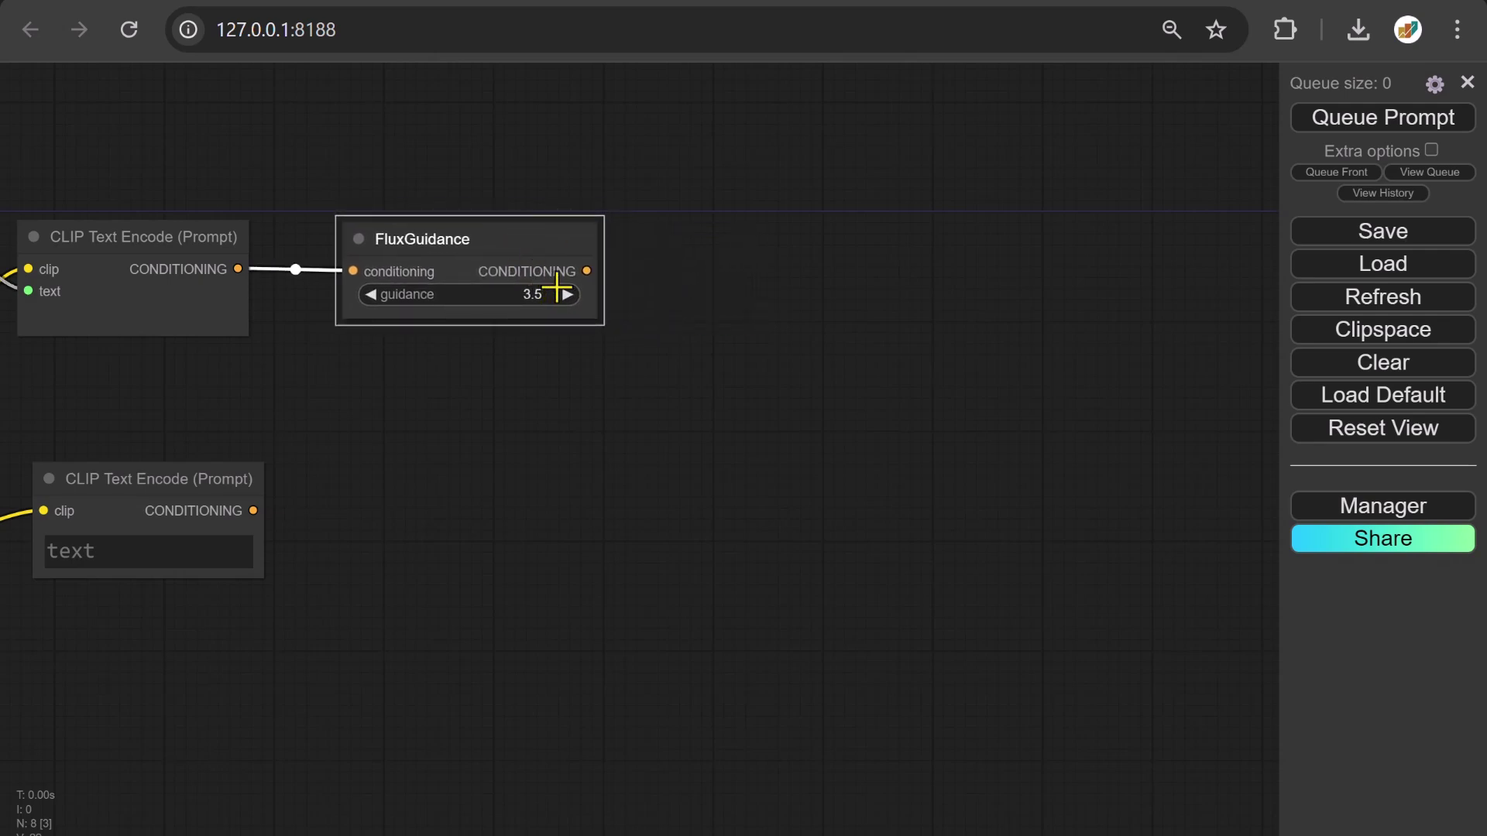
Add a KSampler (Advanced) node with its positive input fed by the FluxGuidance conditioning output.
drag(586, 271, 745, 220)
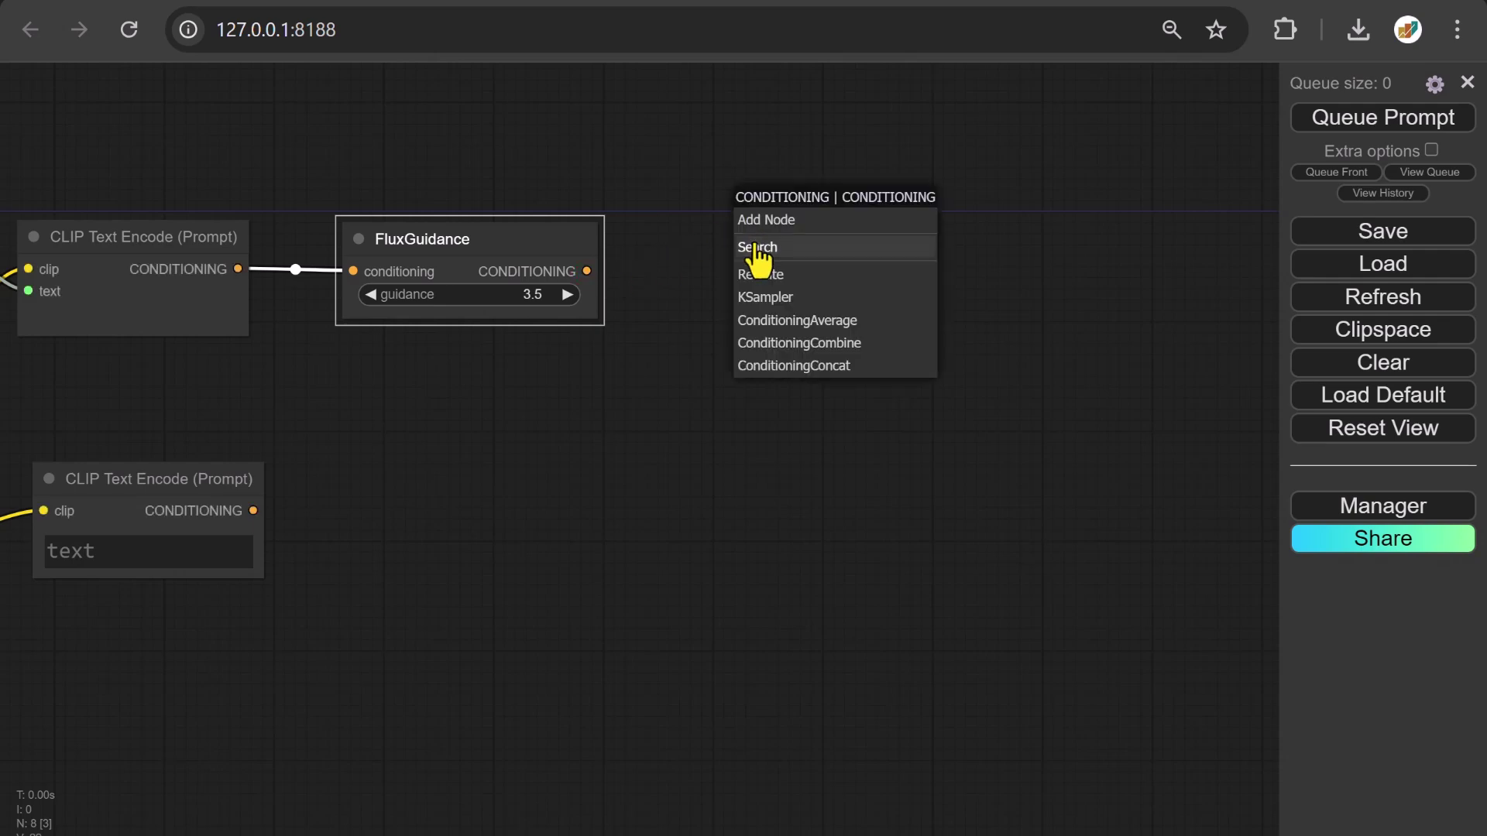
click(754, 248)
text(Ksanpler)
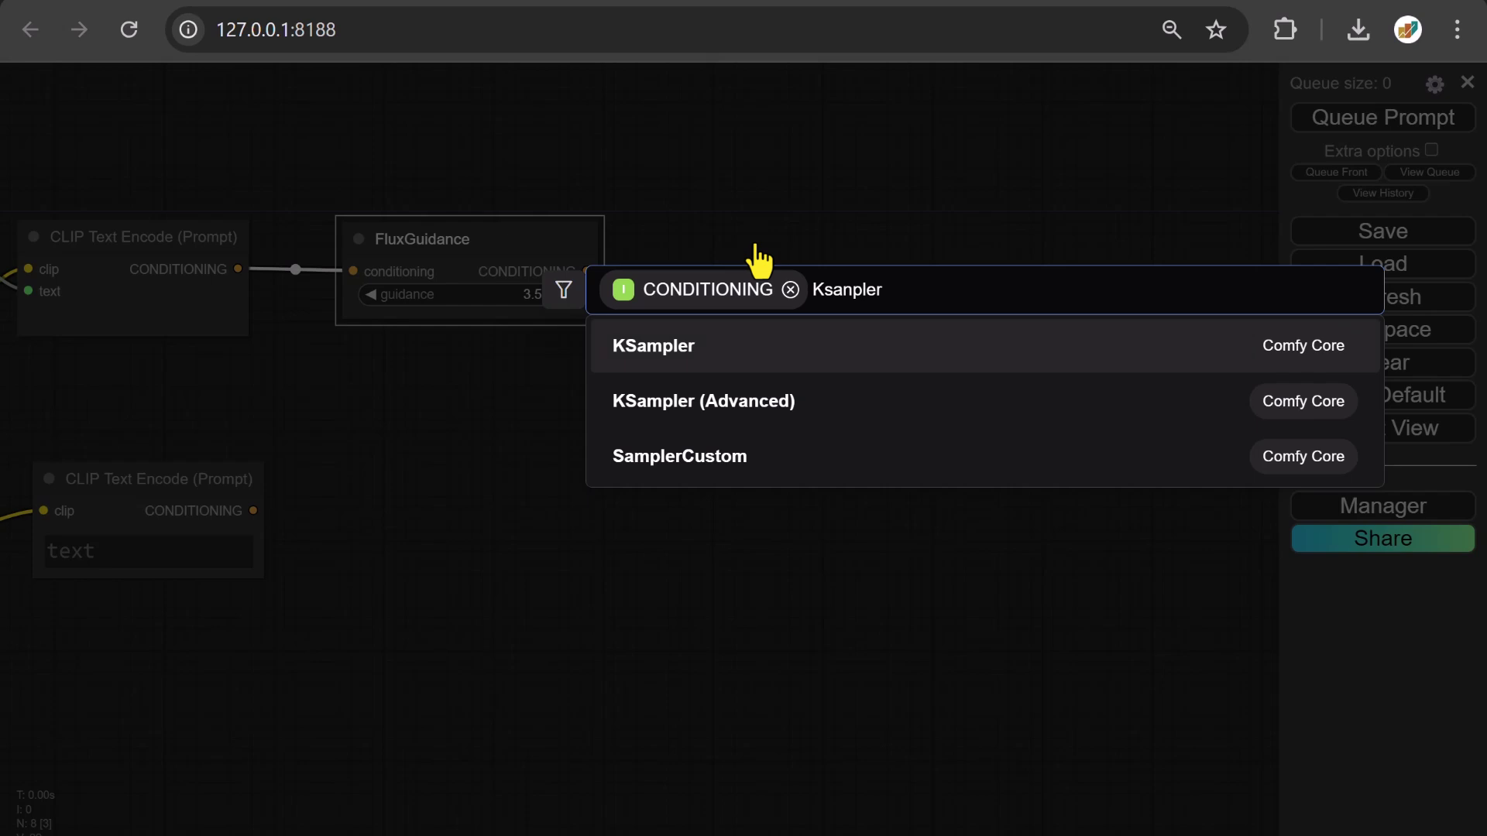
click(694, 402)
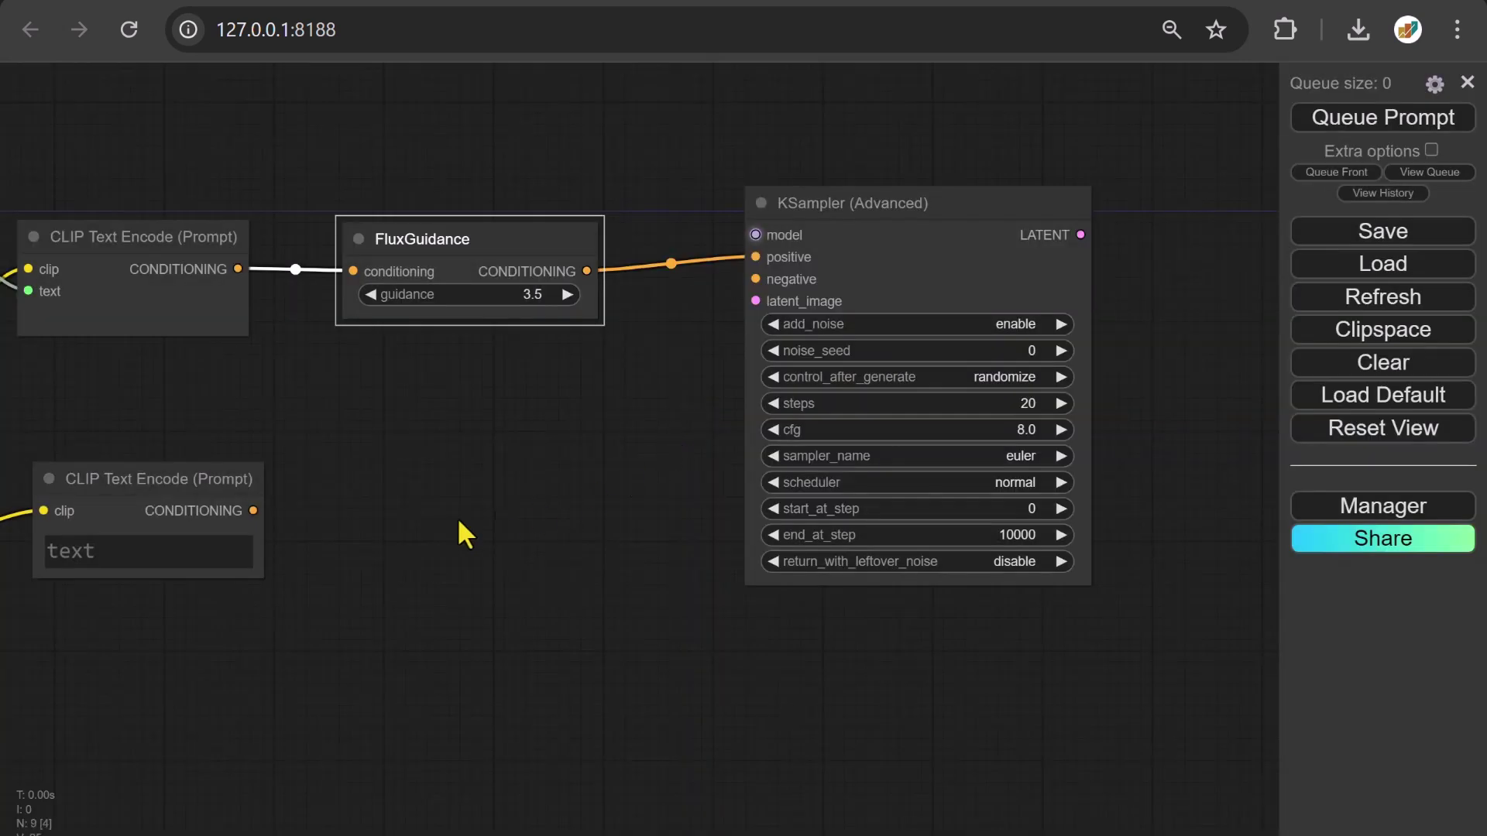
Connect the lower text encoder's conditioning to the KSampler's negative input and move the sampler closer to FluxGuidance.
drag(255, 513, 755, 278)
click(844, 210)
drag(844, 211, 796, 224)
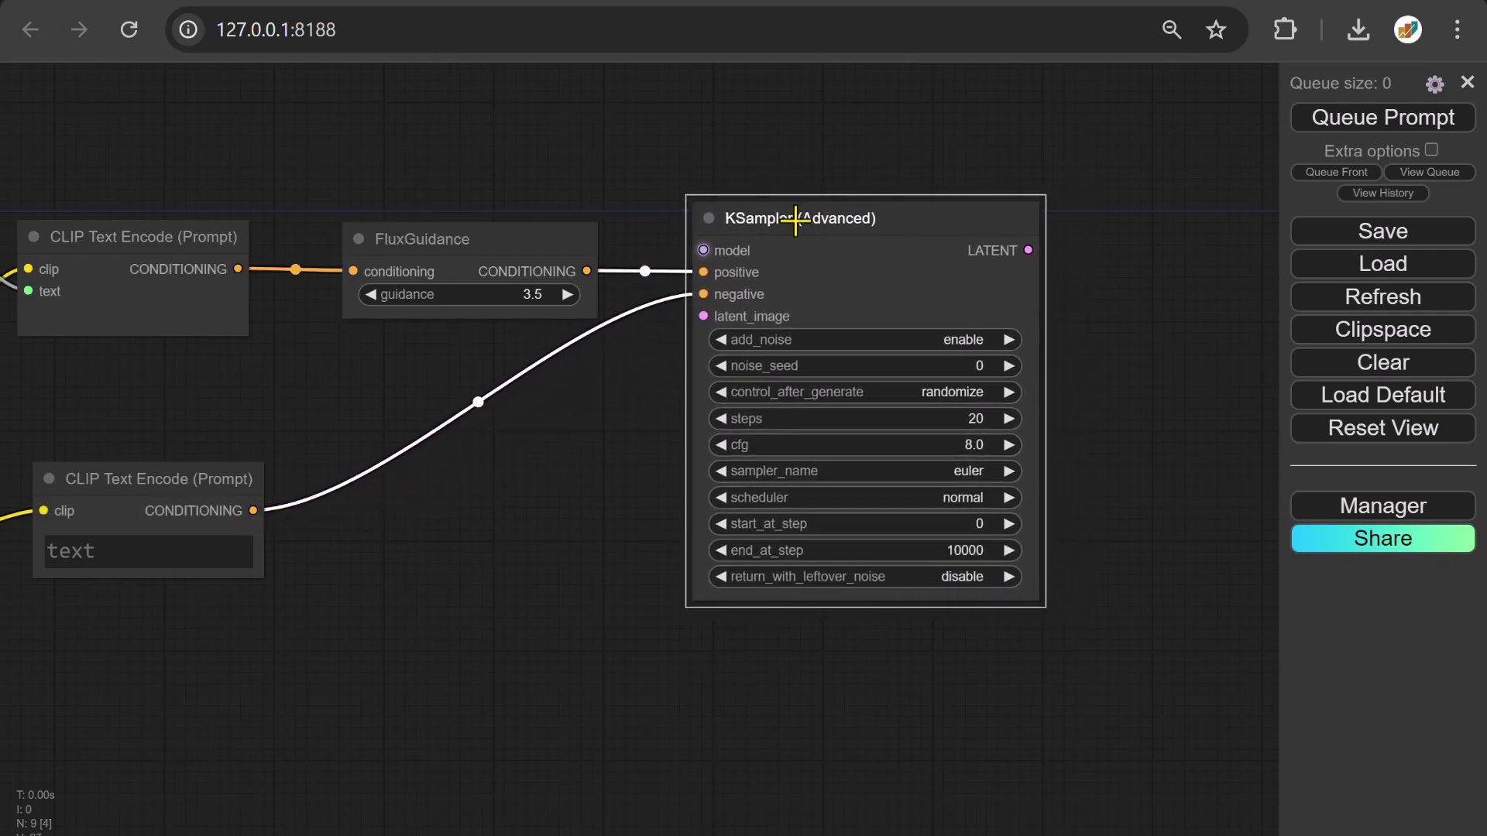
Convert the noise_seed widget of the KSampler (Advanced) node to an input.
right_click(859, 271)
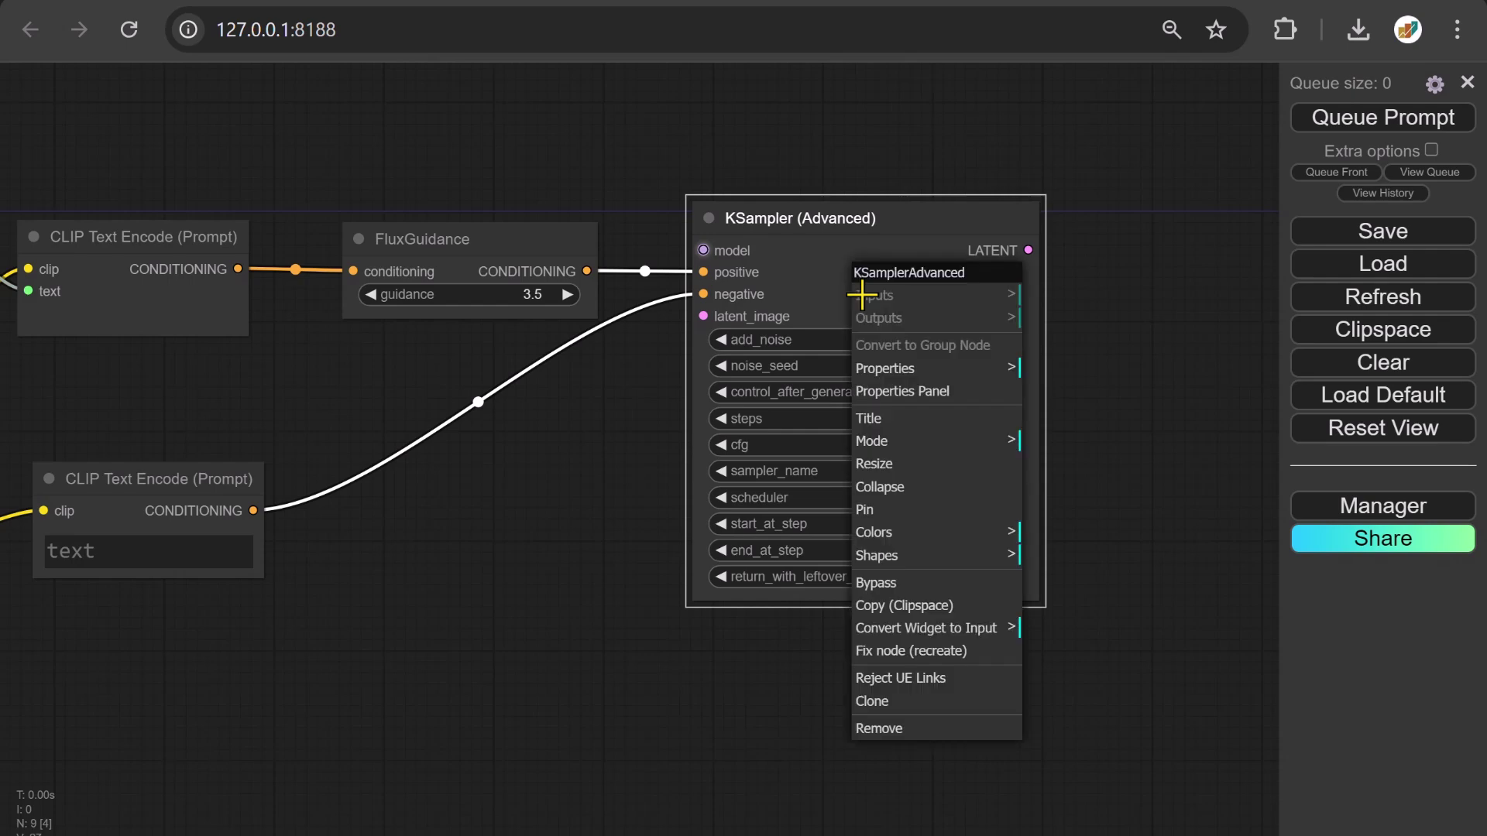
click(985, 628)
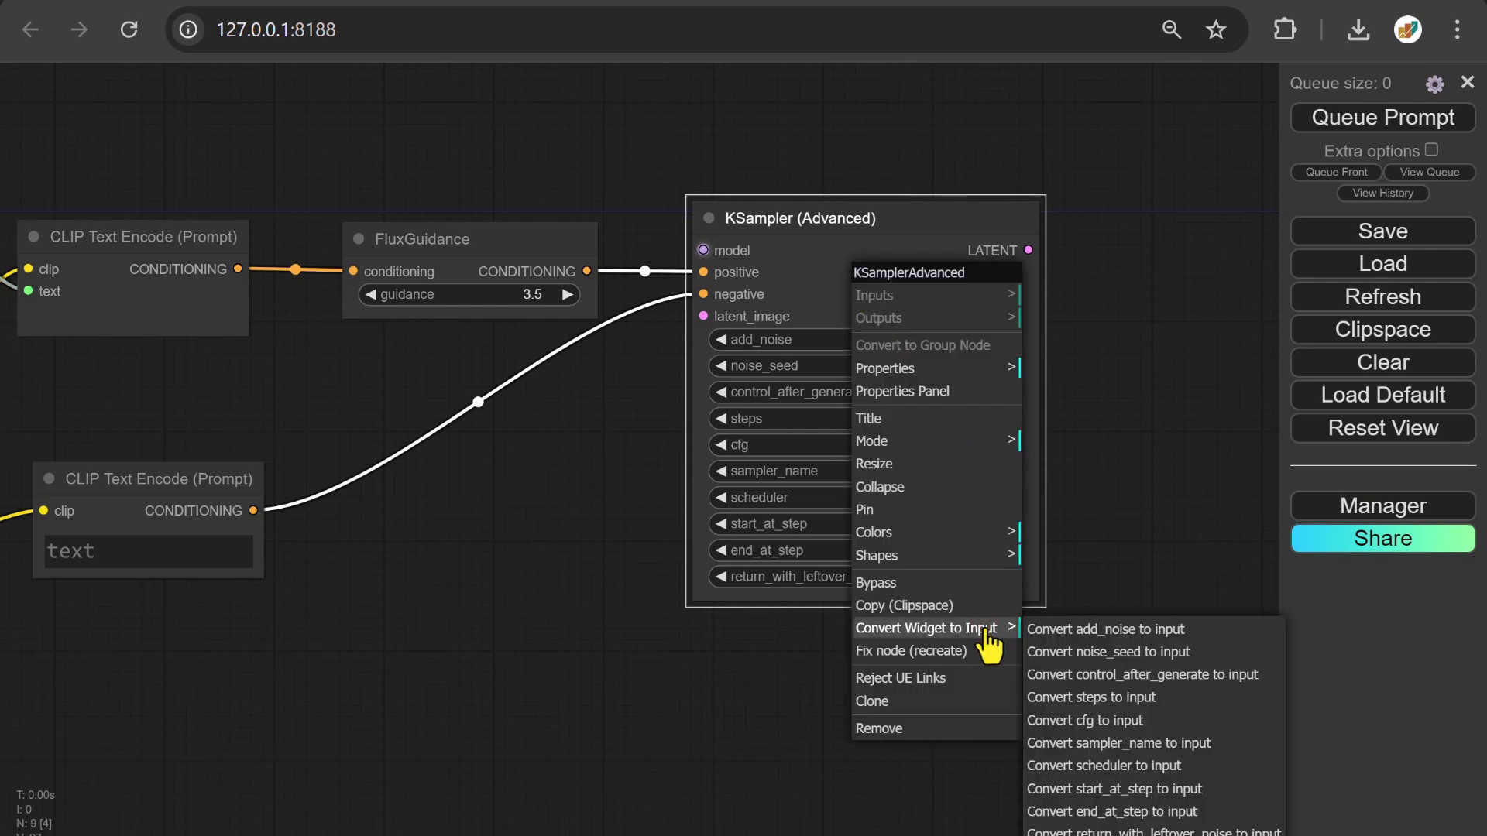
click(1098, 652)
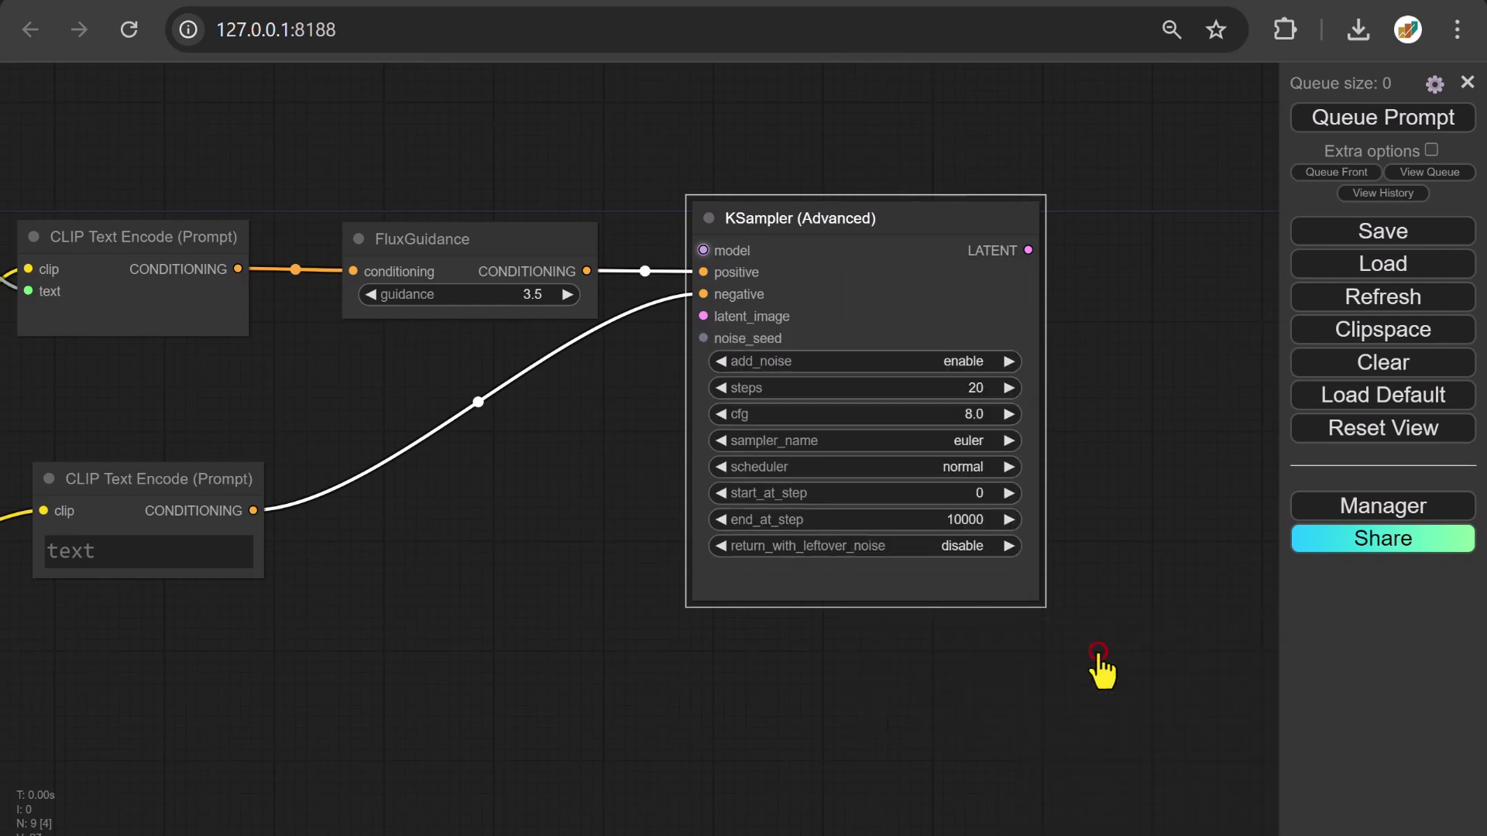
Add a VAE Decode node to the KSampler's LATENT output and align it beside the sampler.
drag(1195, 411, 507, 428)
drag(346, 277, 488, 209)
click(499, 314)
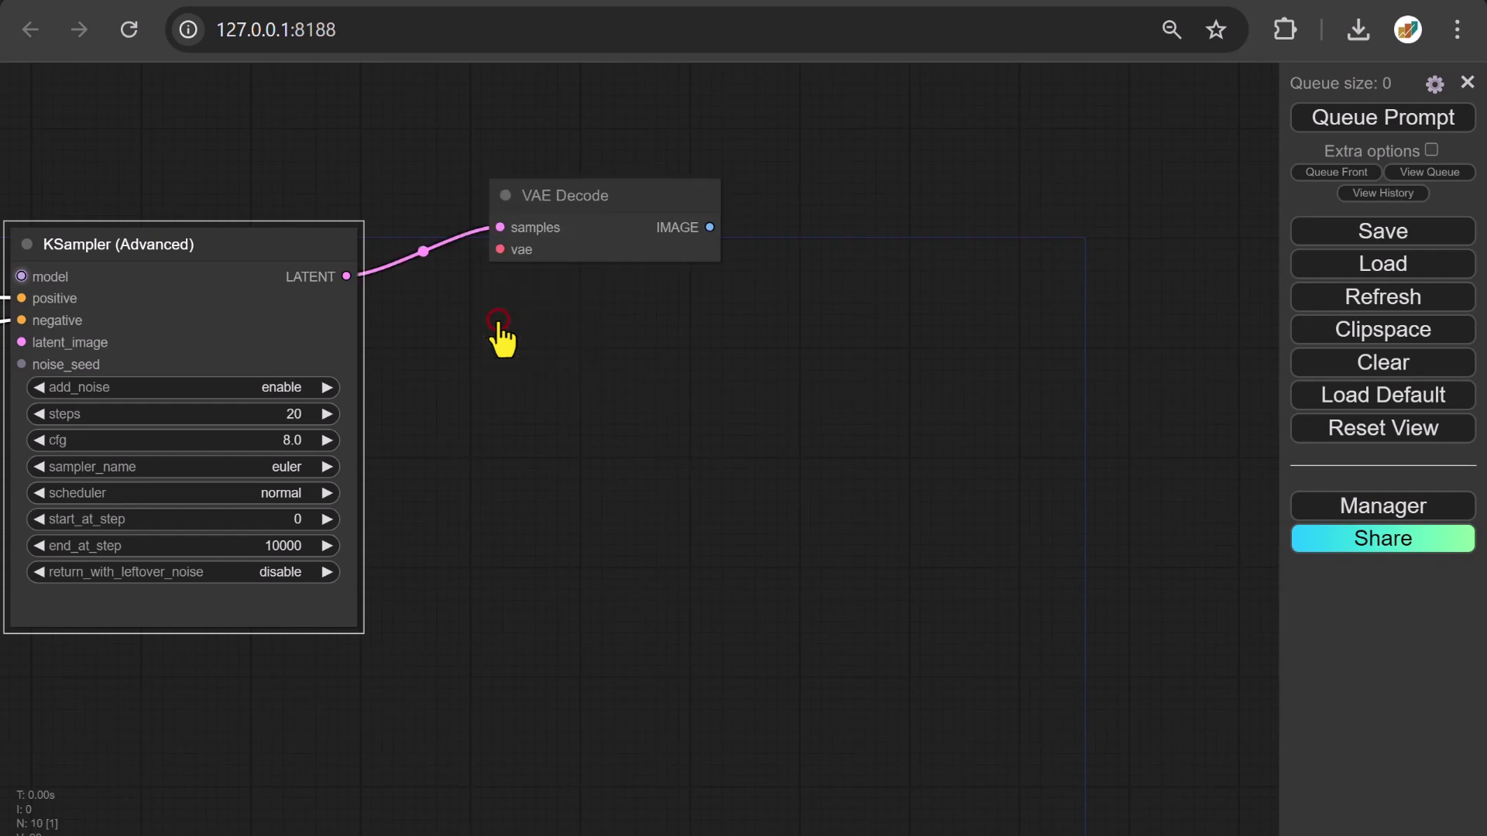
drag(641, 186, 592, 239)
Add a Preview Image node to the VAE Decode's IMAGE output, align it beside the decoder and enlarge it.
drag(659, 277, 798, 207)
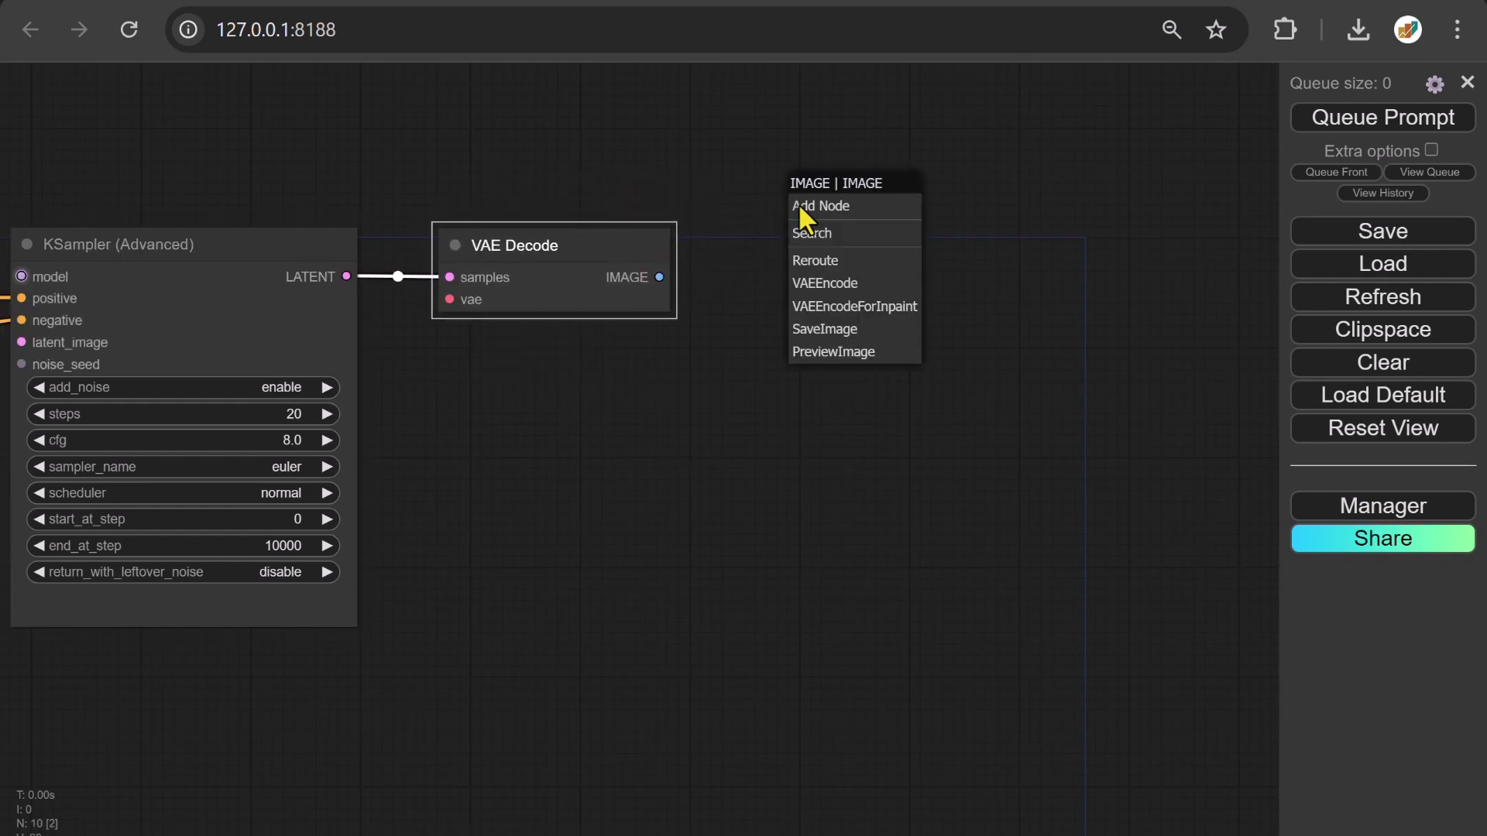
click(829, 353)
drag(932, 189, 878, 245)
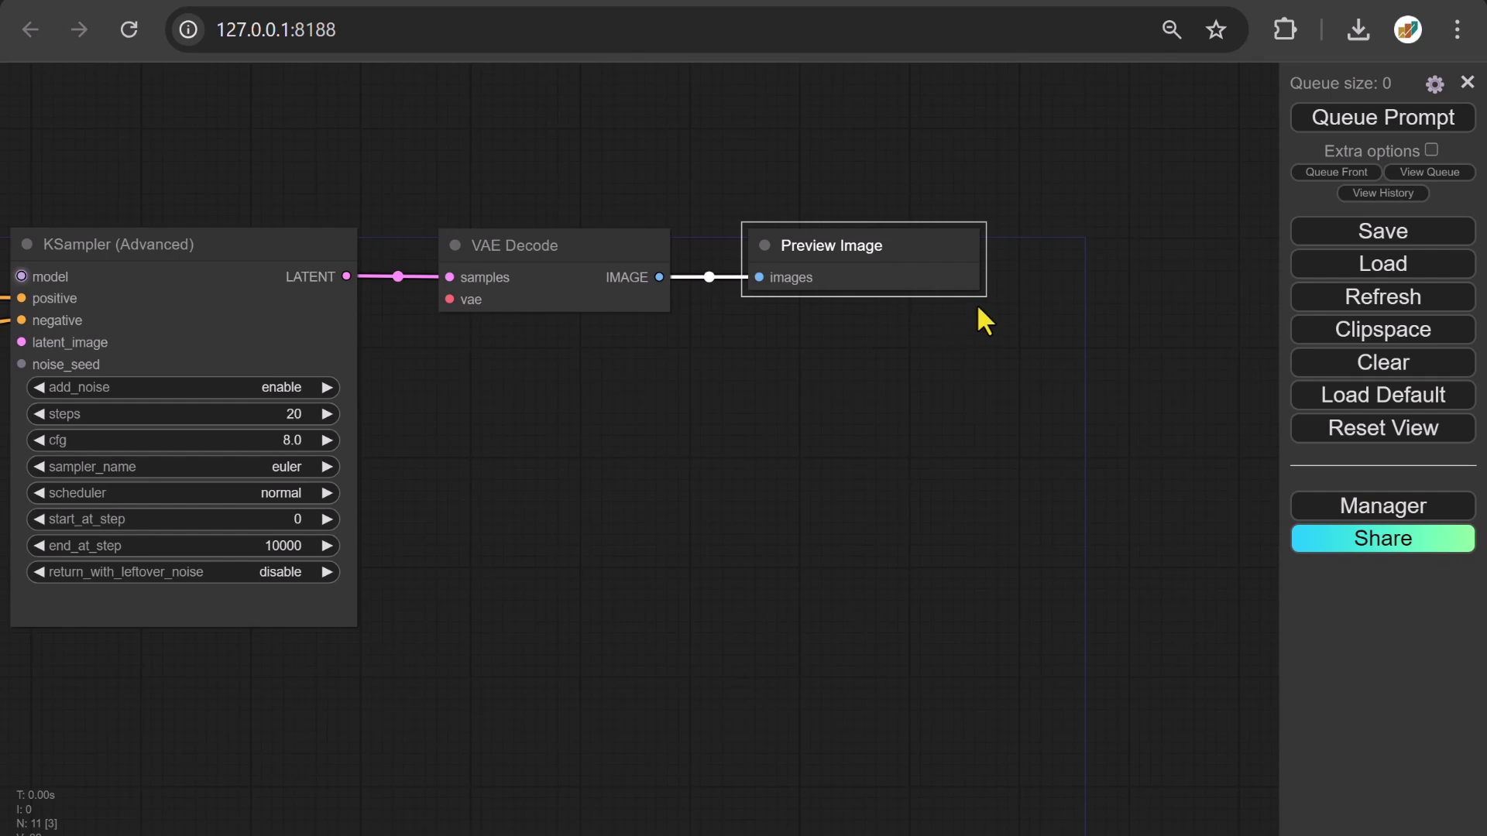
drag(977, 286, 1146, 608)
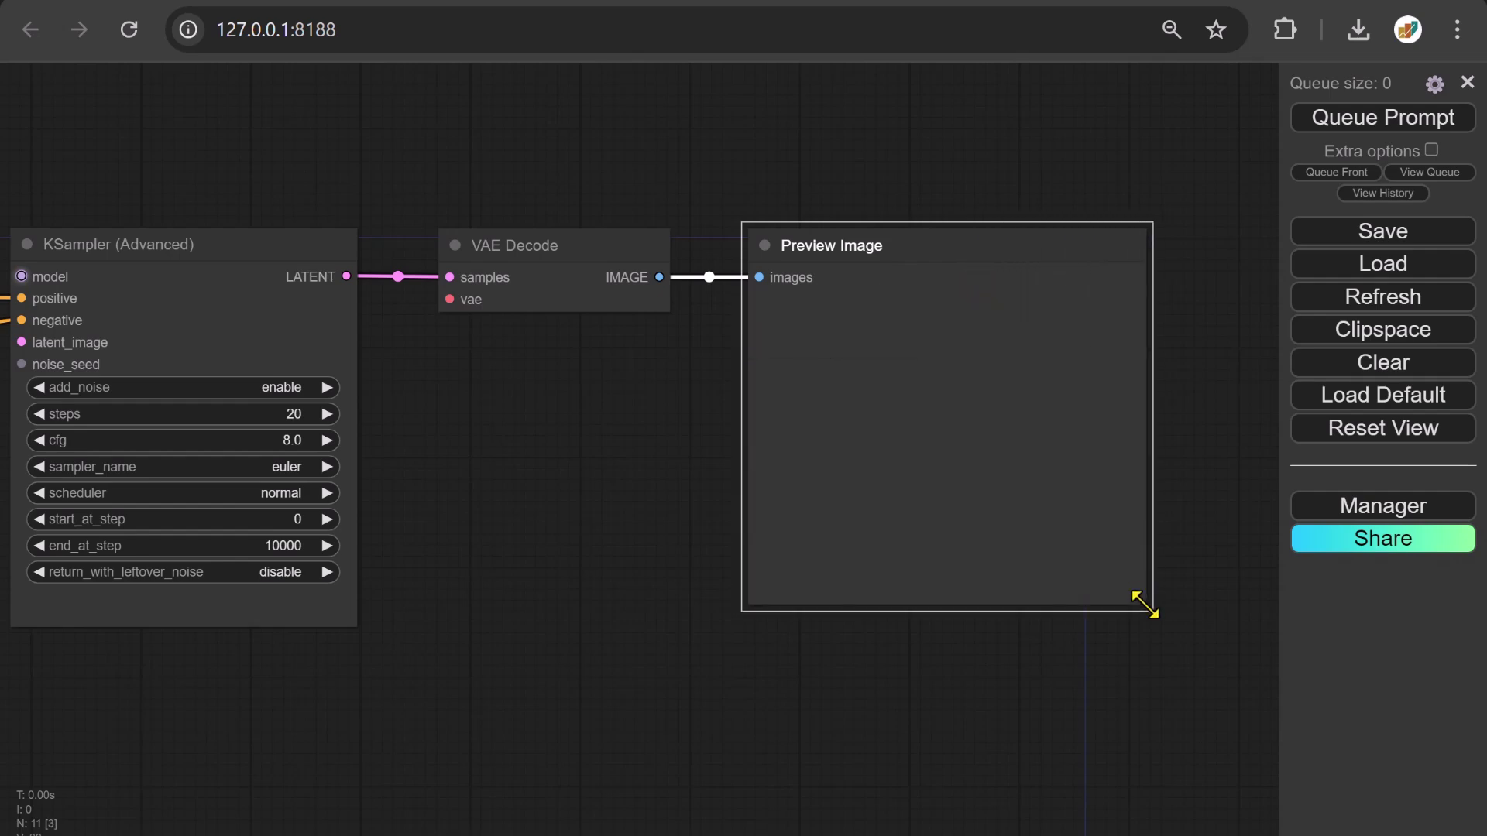
Add a group above the workflow nodes and title it "Flux DEv-8 Steps-Turbo Alpha".
scroll(1146, 609, down, 5)
scroll(1146, 608, down, 1)
drag(318, 722, 567, 693)
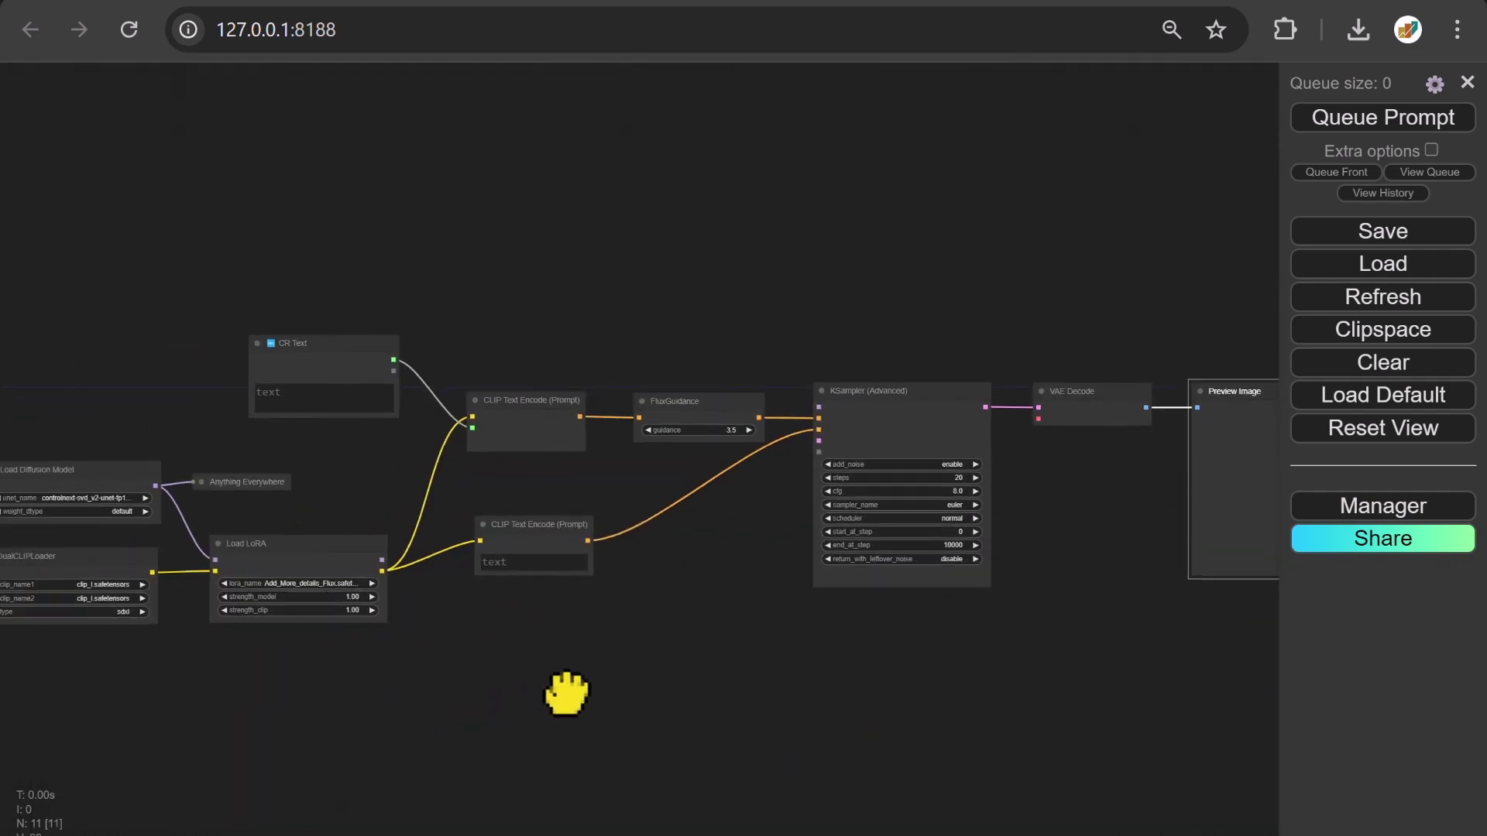
right_click(80, 219)
click(94, 246)
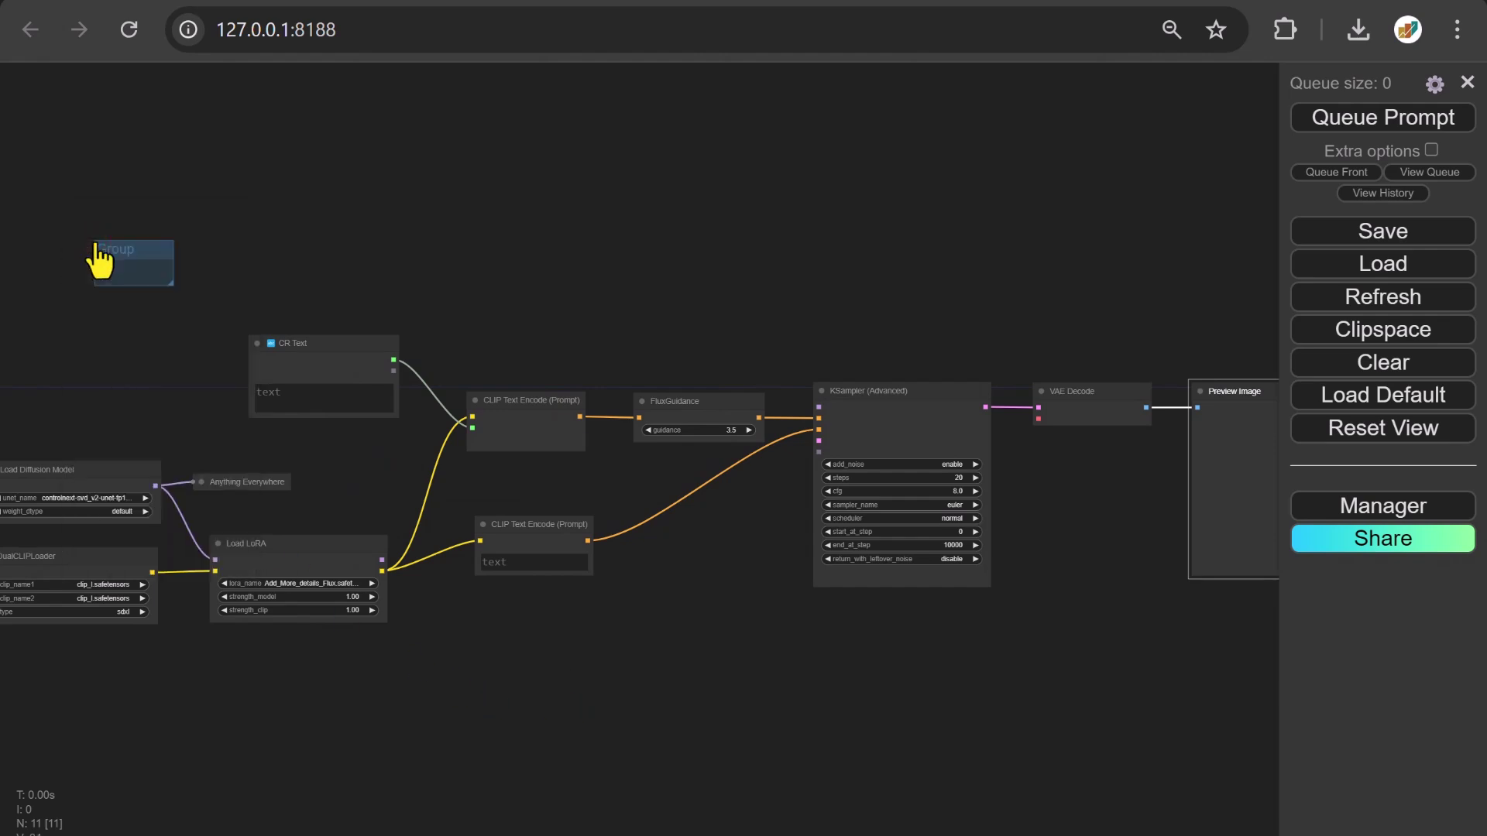
double_click(124, 249)
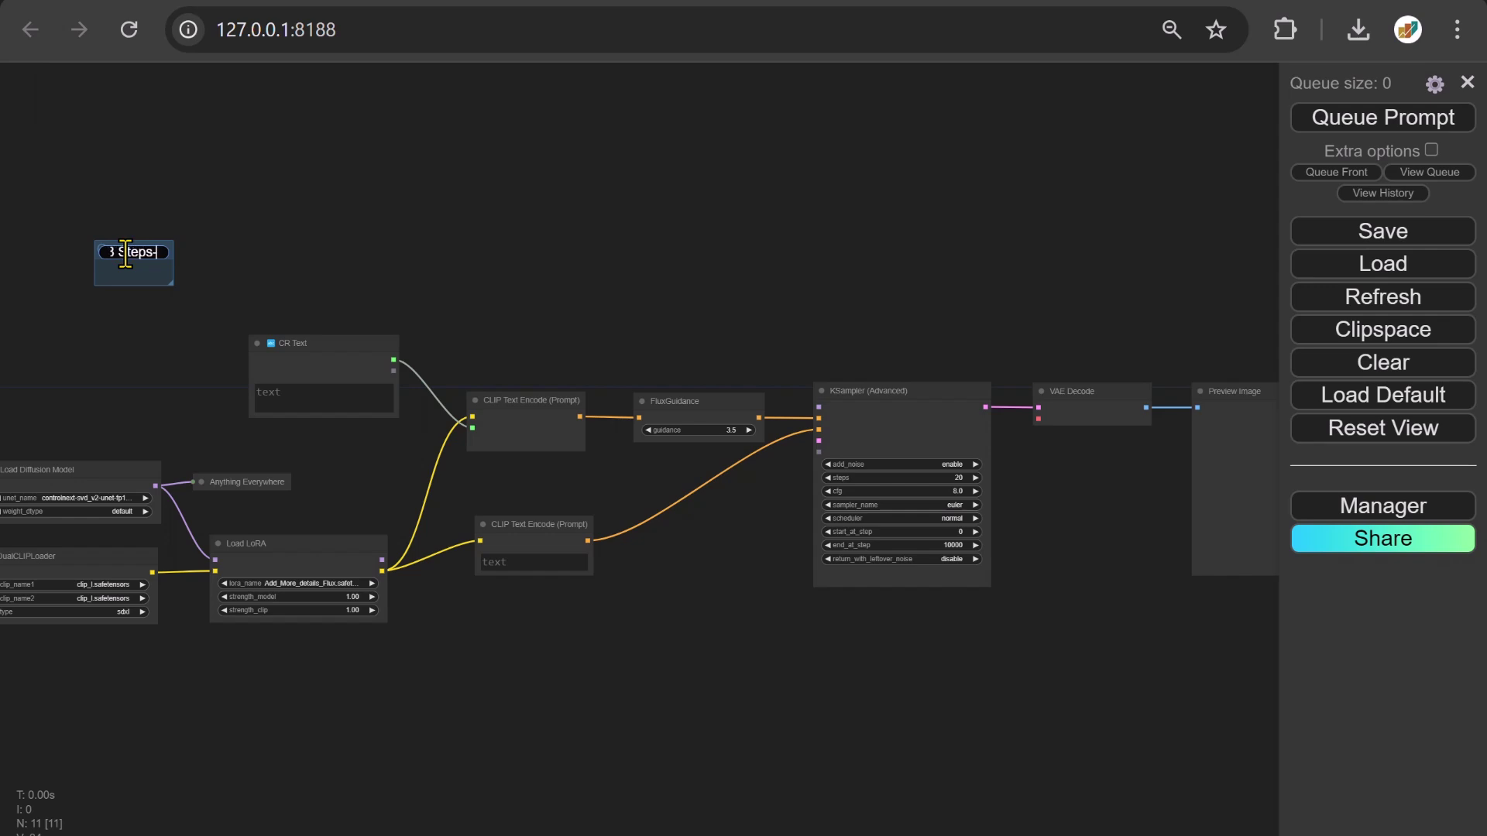
key(Return)
Stretch the new group over the workflow nodes and fit it to them.
drag(172, 284, 1255, 675)
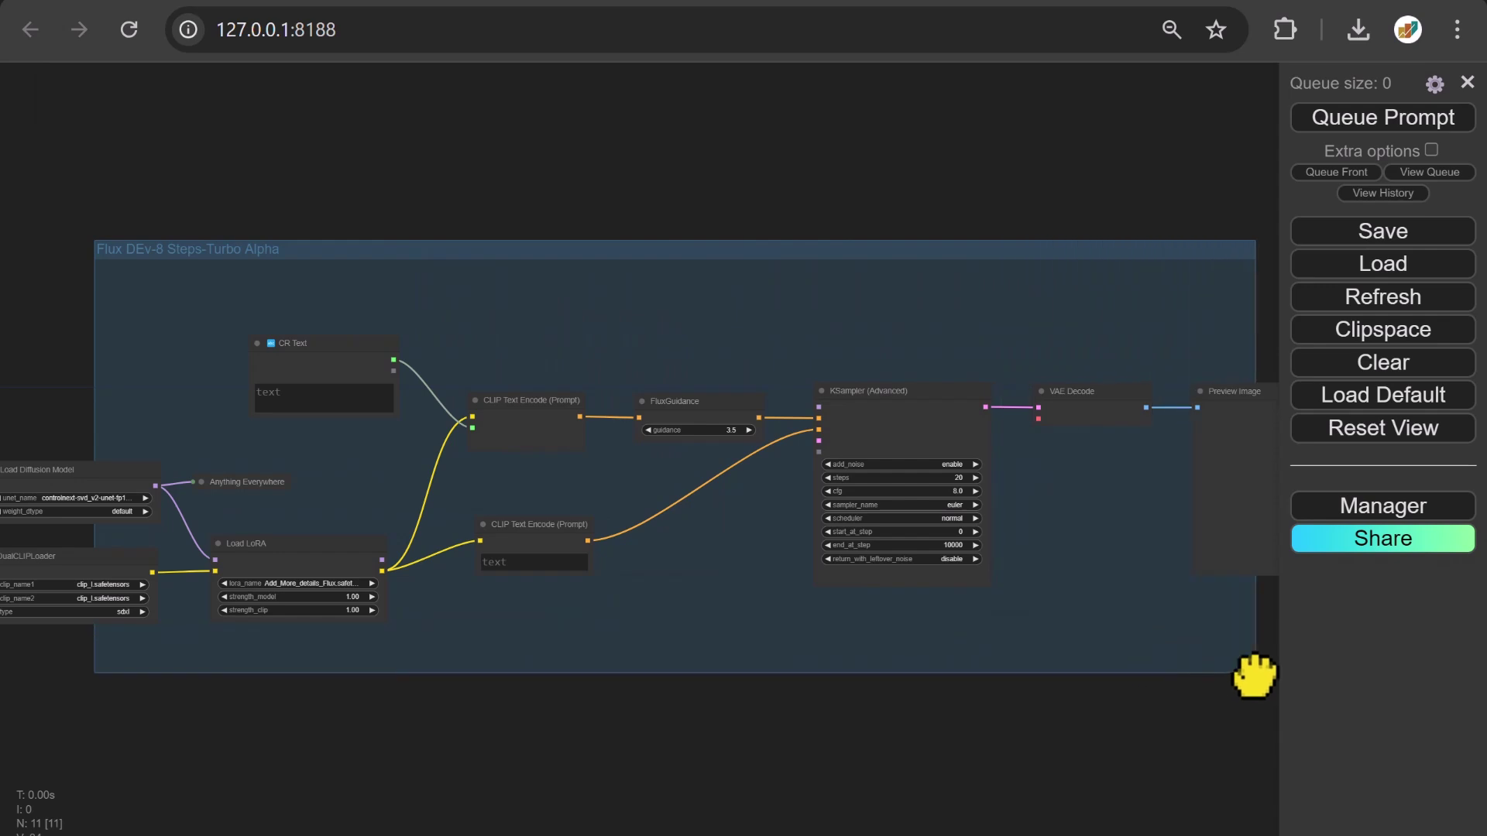
right_click(810, 254)
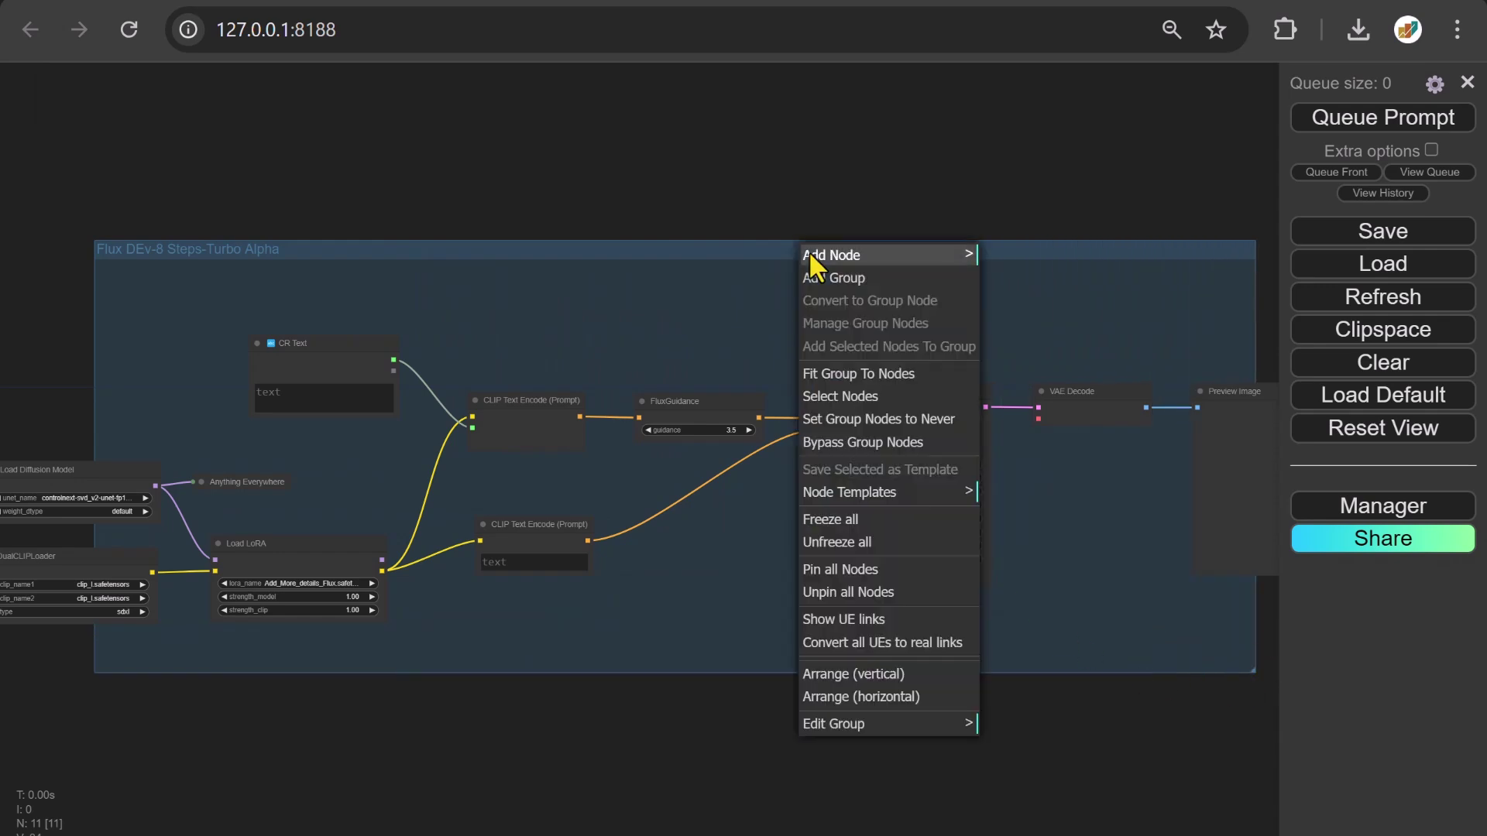
click(868, 374)
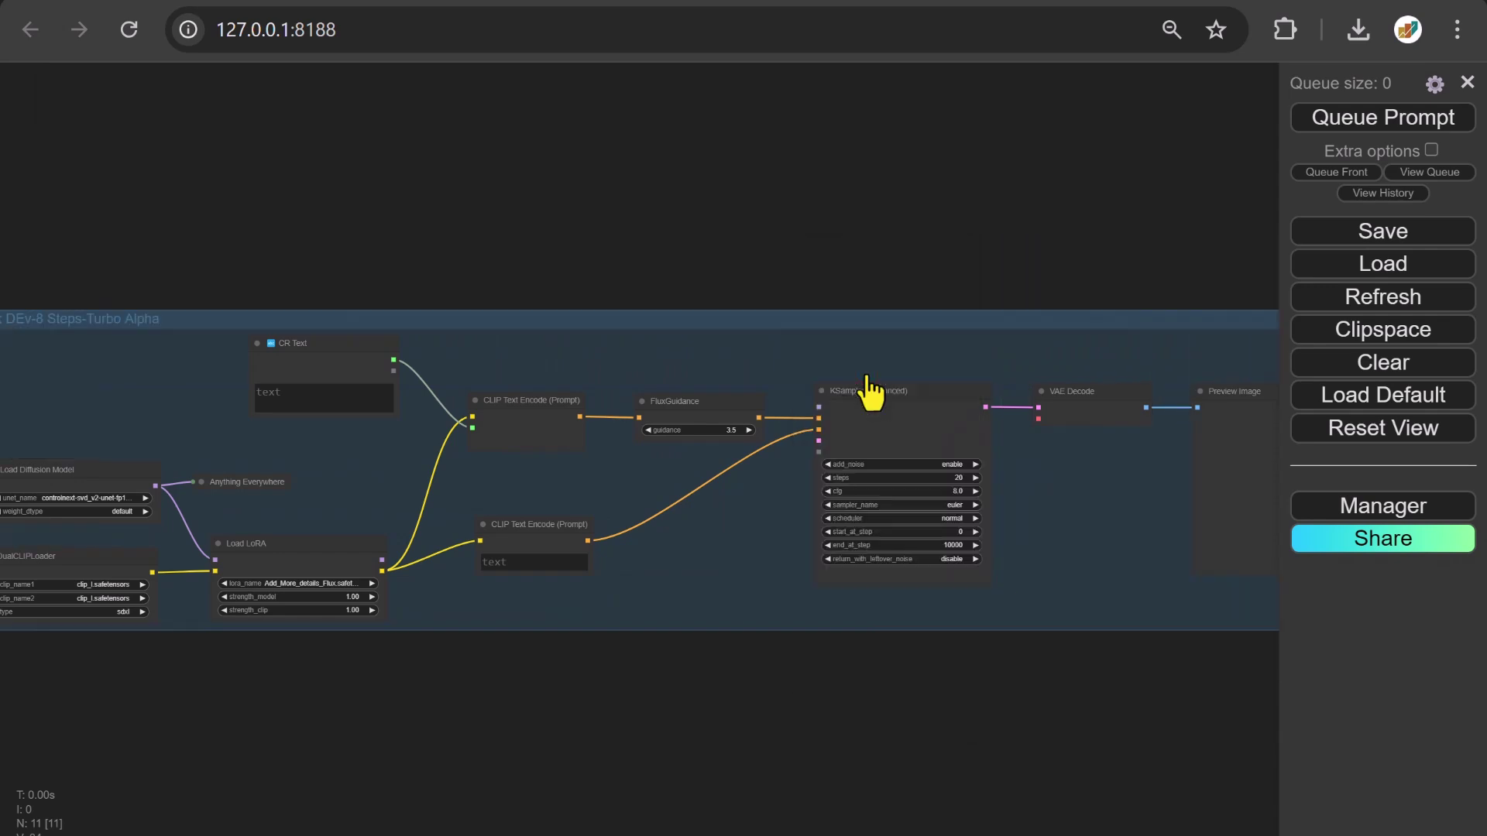
Add a Load VAE node in the empty canvas area beside the group, ahead of the model loaders.
drag(183, 422, 779, 325)
scroll(778, 326, up, 3)
scroll(780, 329, up, 2)
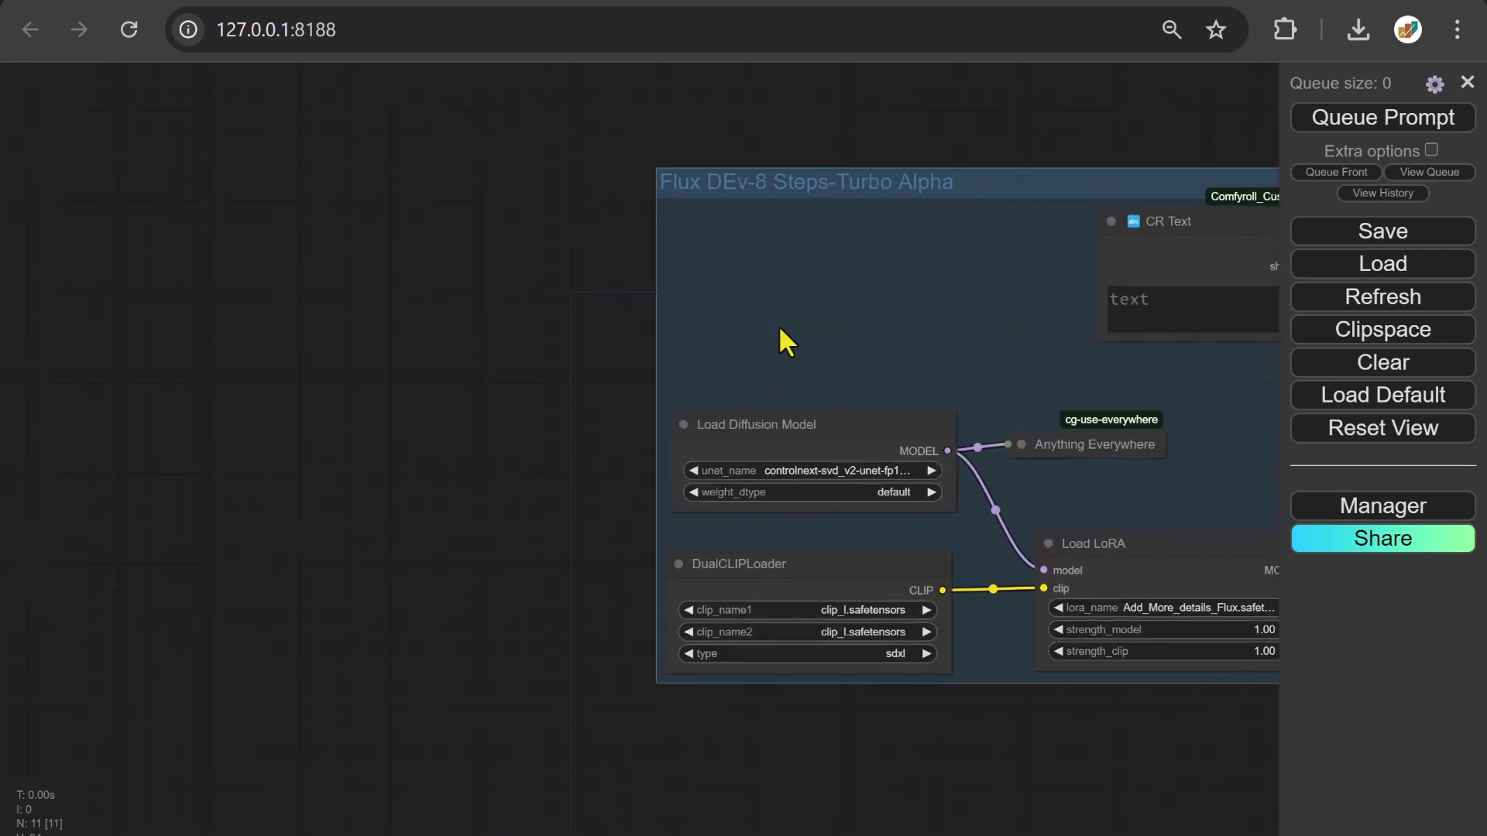
double_click(33, 264)
text(Load)
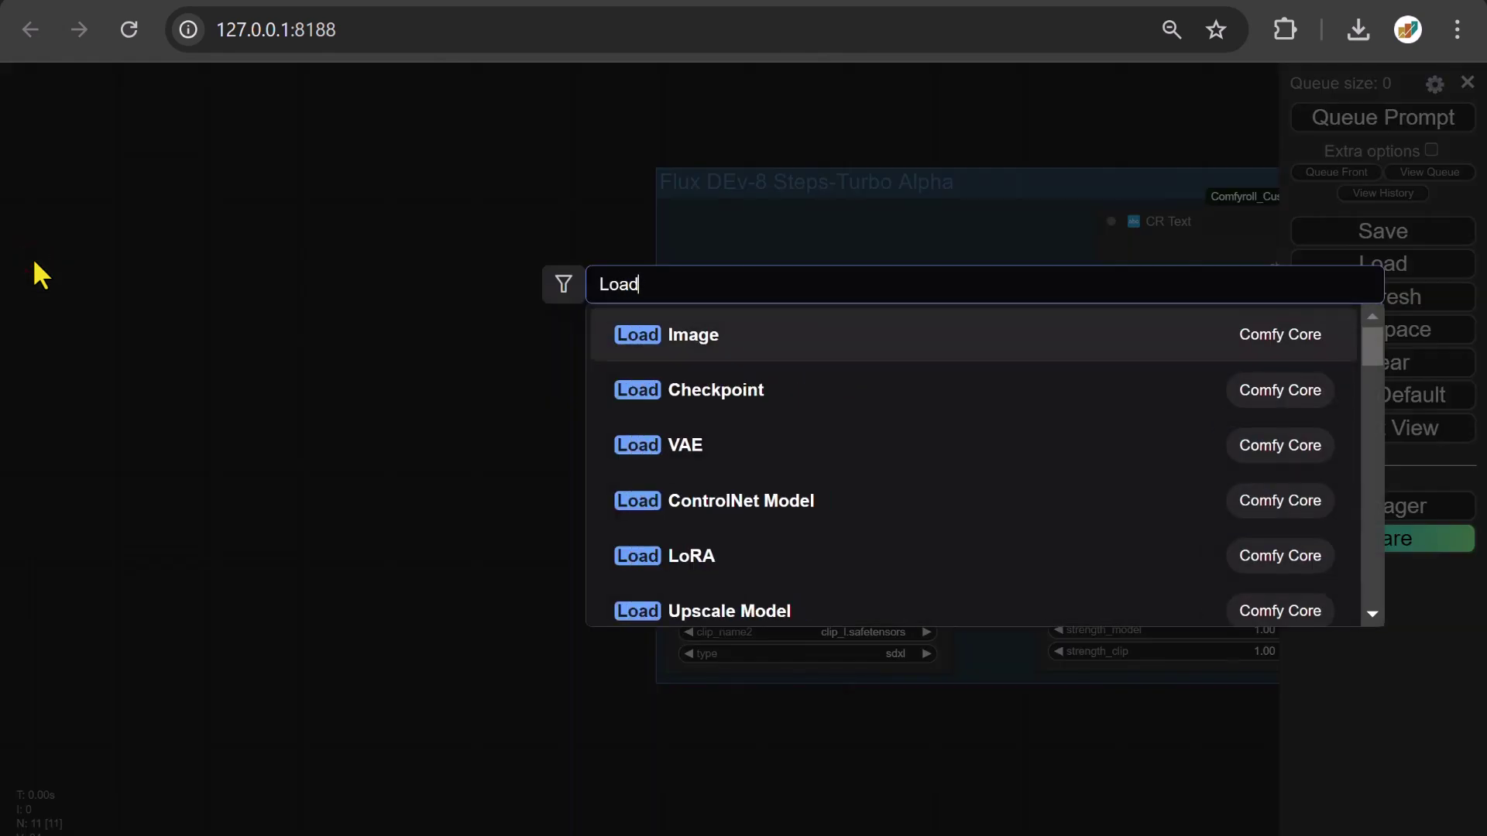
click(686, 464)
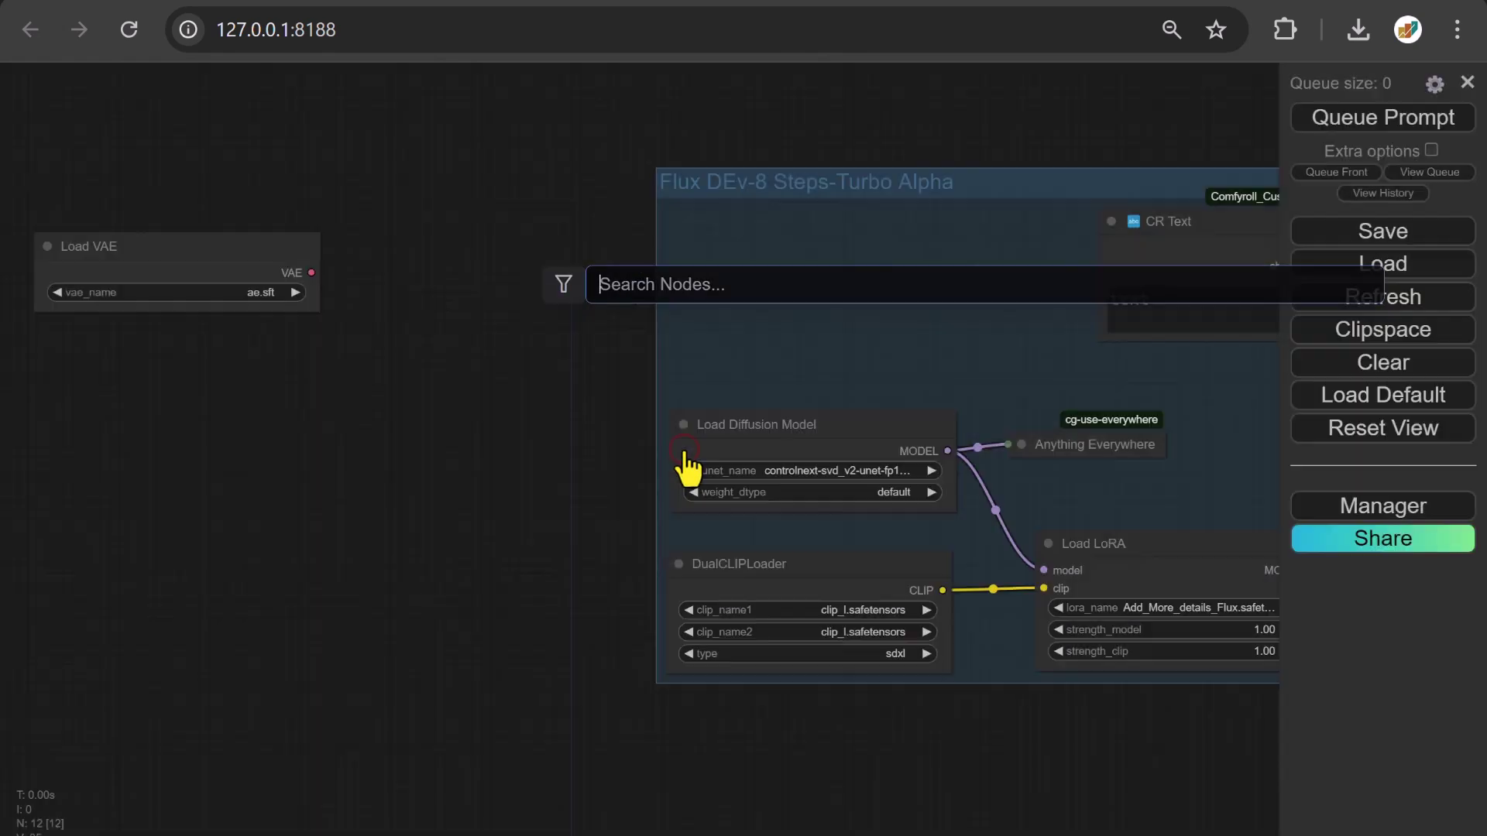
Feed the Load VAE output into a new Anything Everywhere node, then collapse and align that node.
drag(316, 277, 383, 246)
click(404, 276)
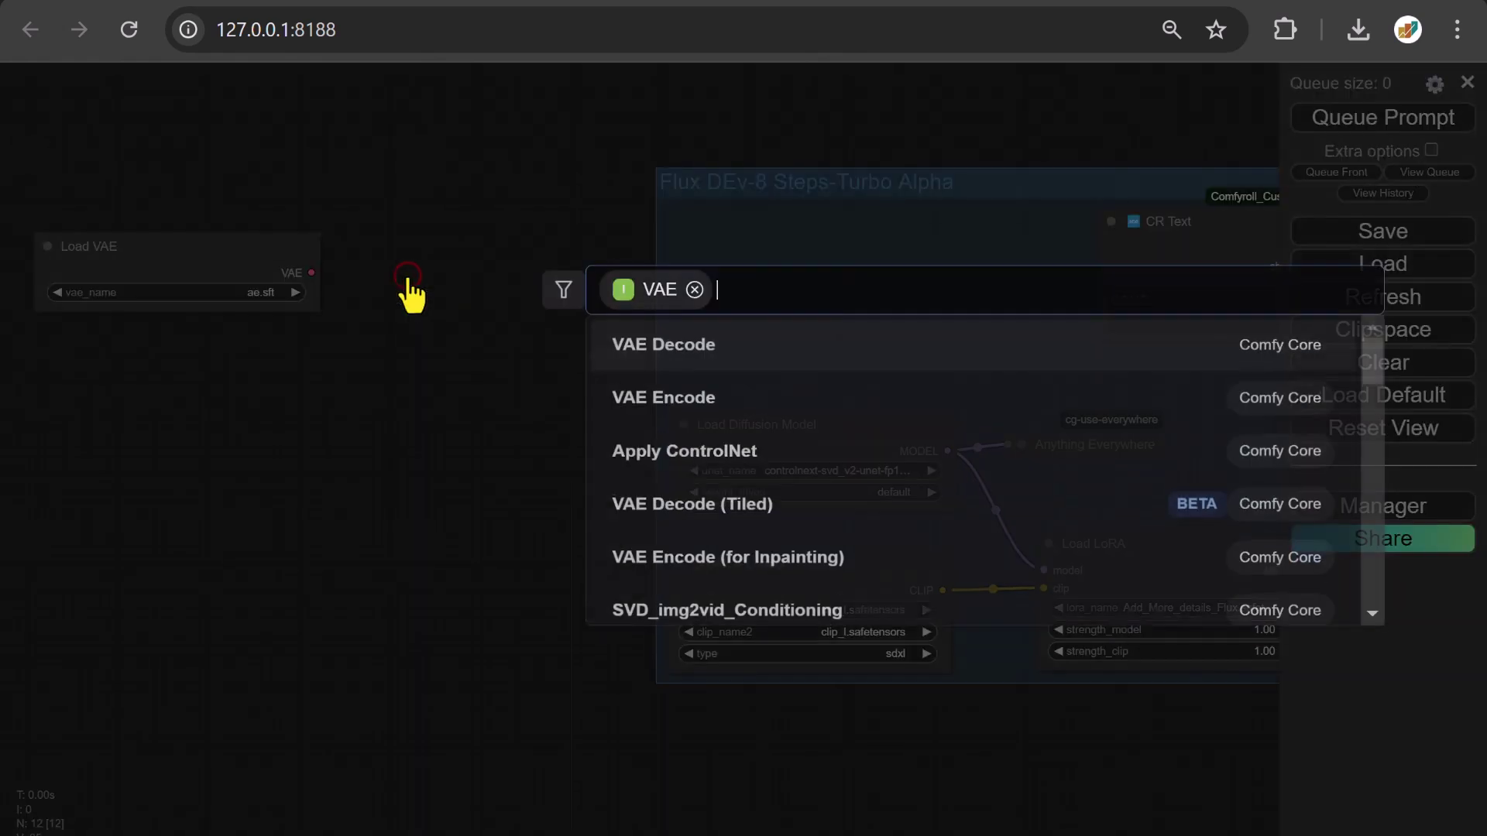
text(every)
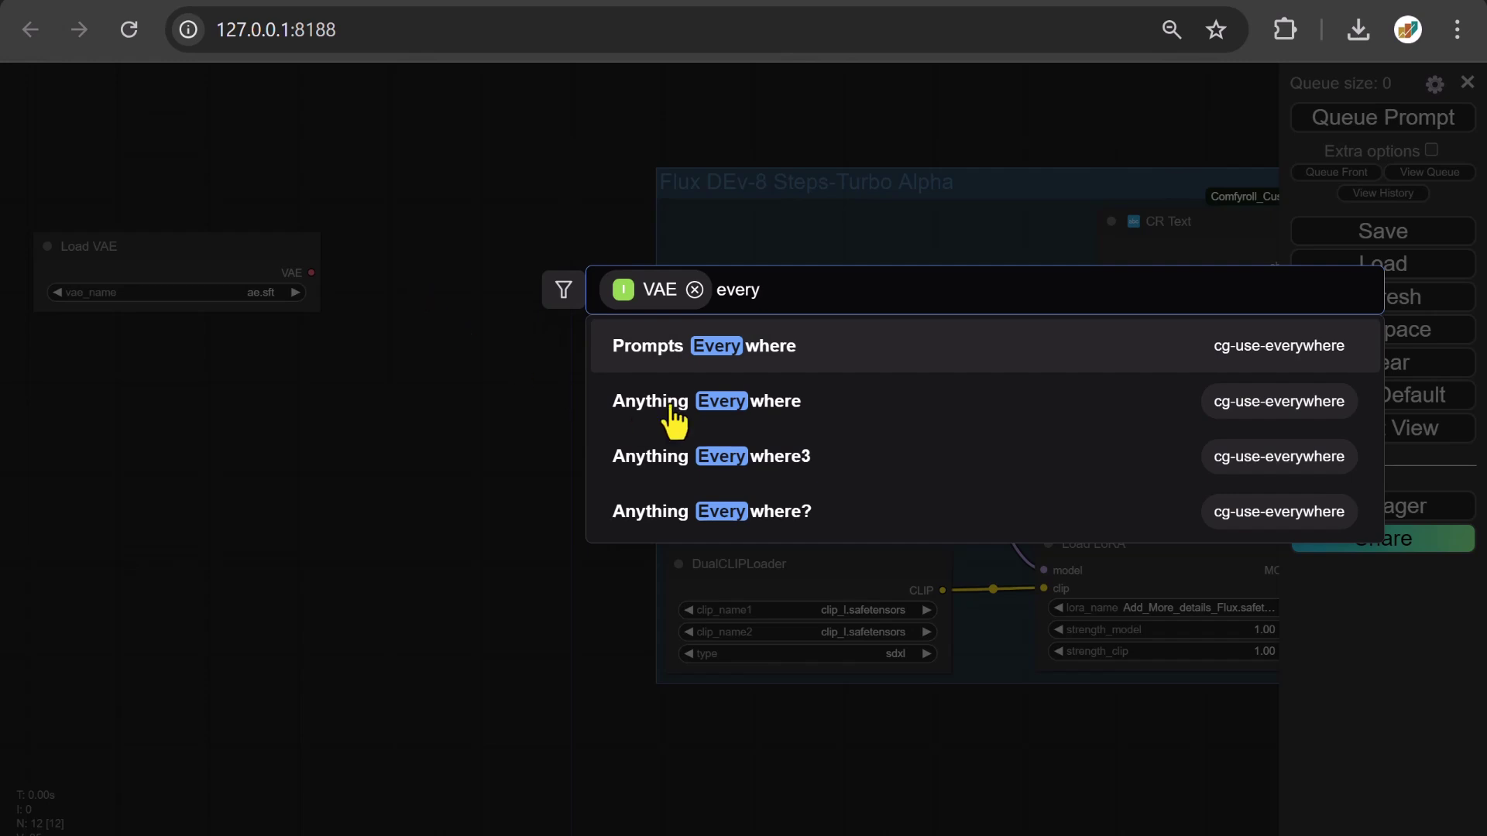
click(734, 407)
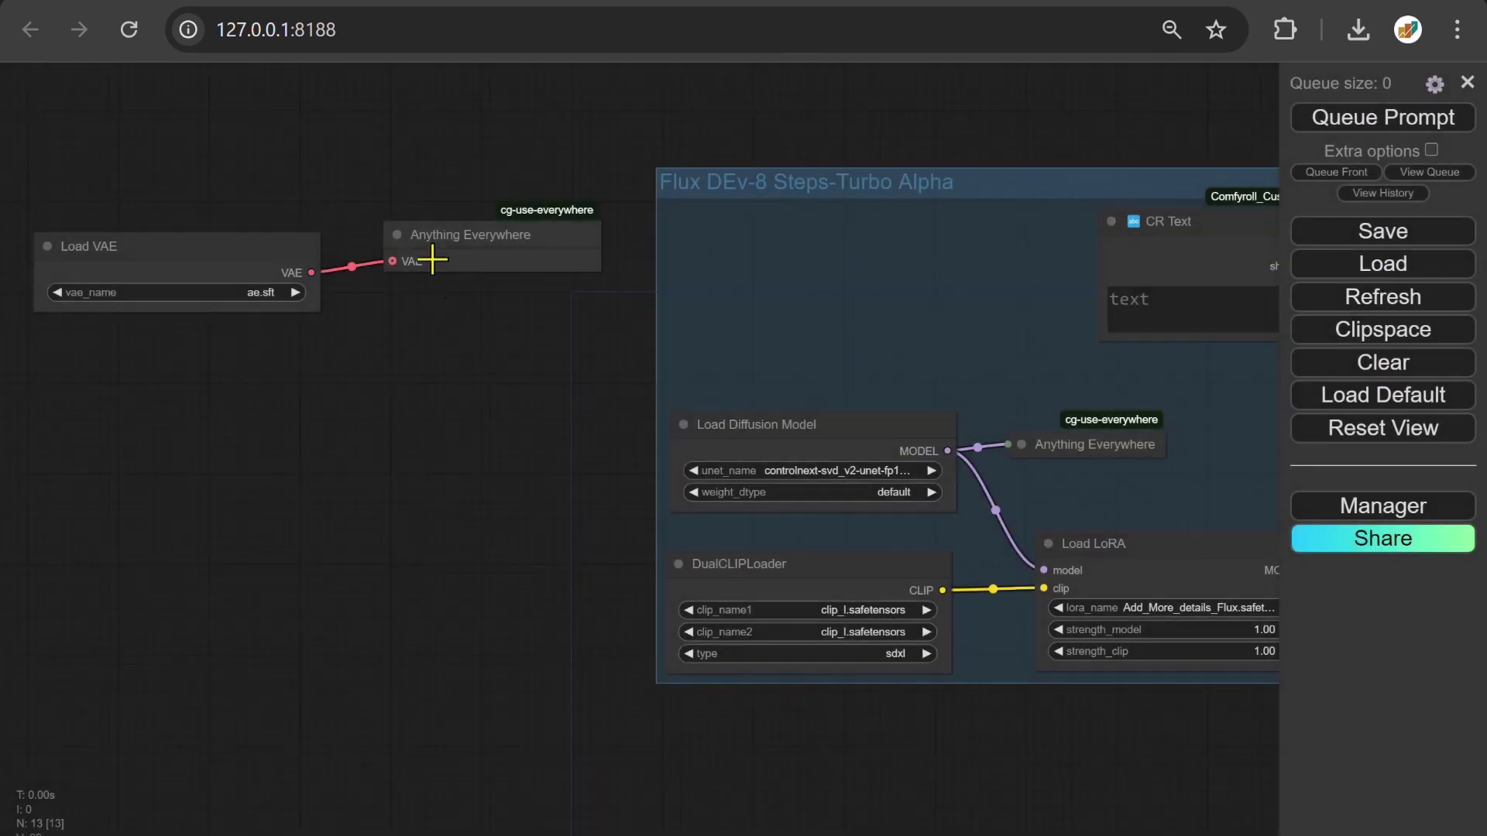
click(397, 235)
drag(402, 237, 443, 278)
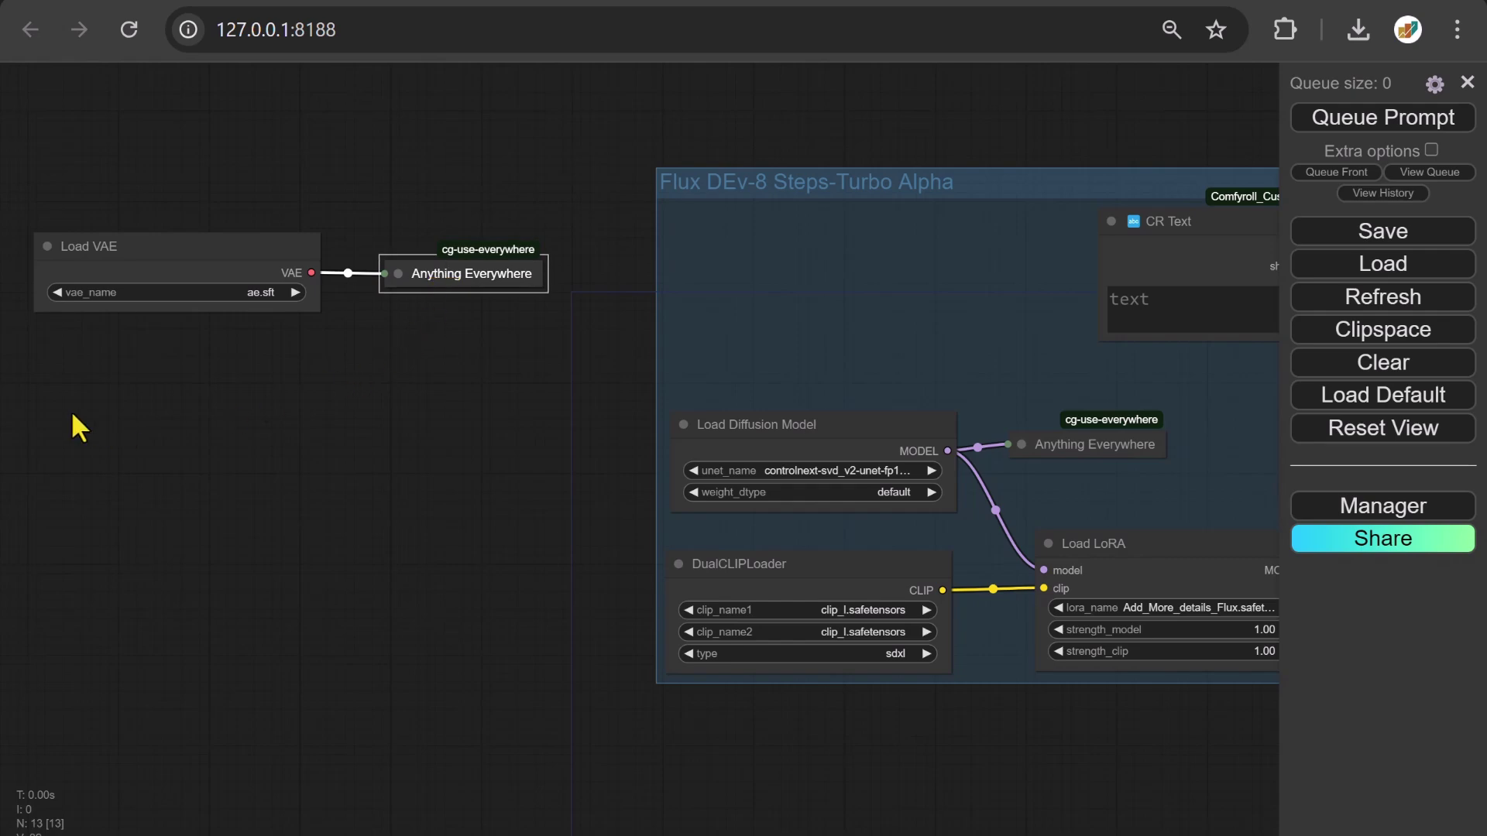
Add an Empty Latent Image node below the Load VAE node.
double_click(73, 416)
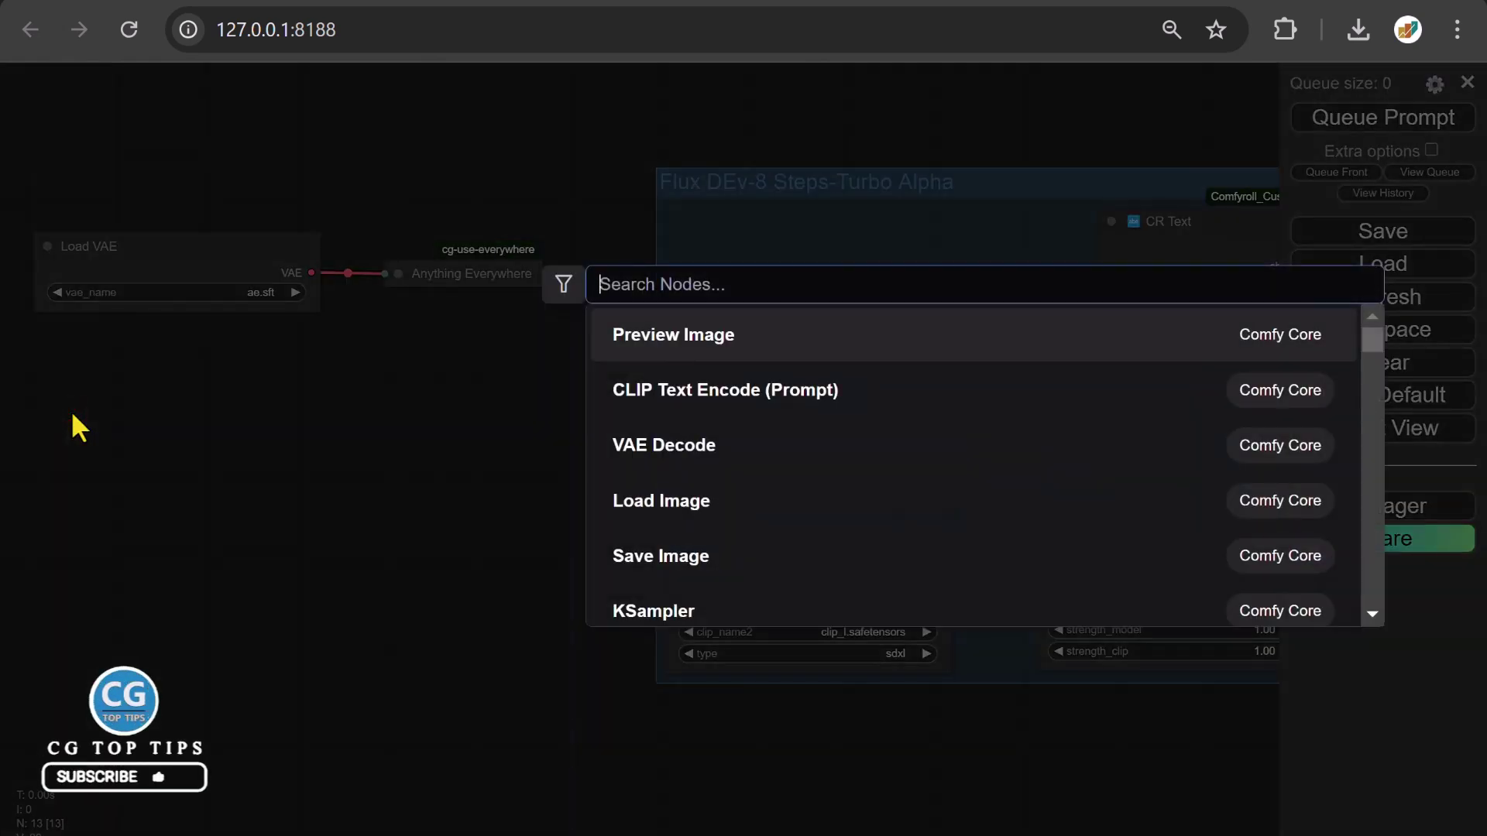
text(Empty)
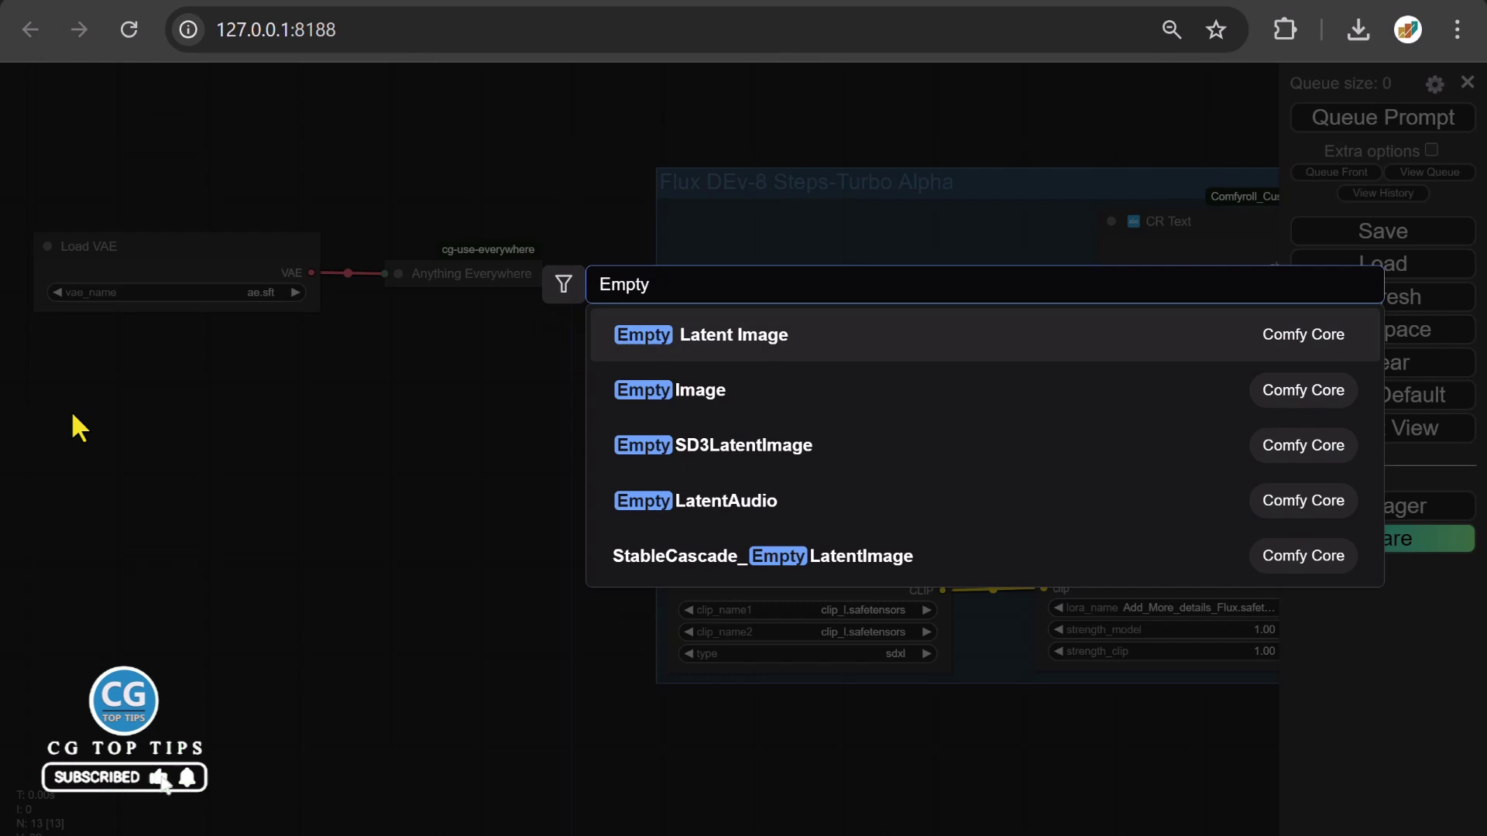
click(680, 344)
Feed the LATENT output into a new Anything Everywhere node, then collapse and align it beside Empty Latent Image.
drag(275, 414, 392, 364)
click(409, 398)
text(every)
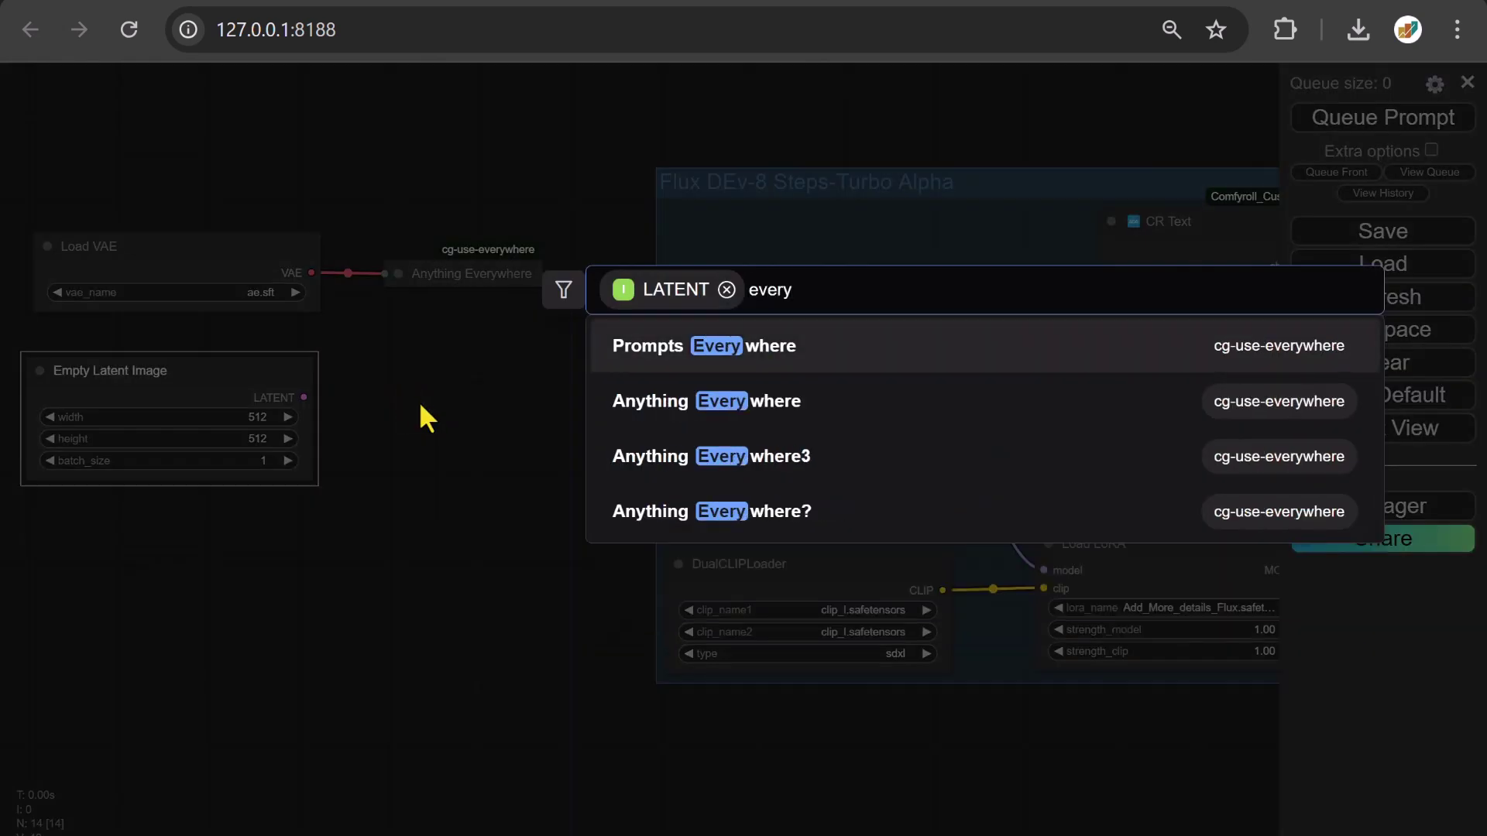
click(676, 408)
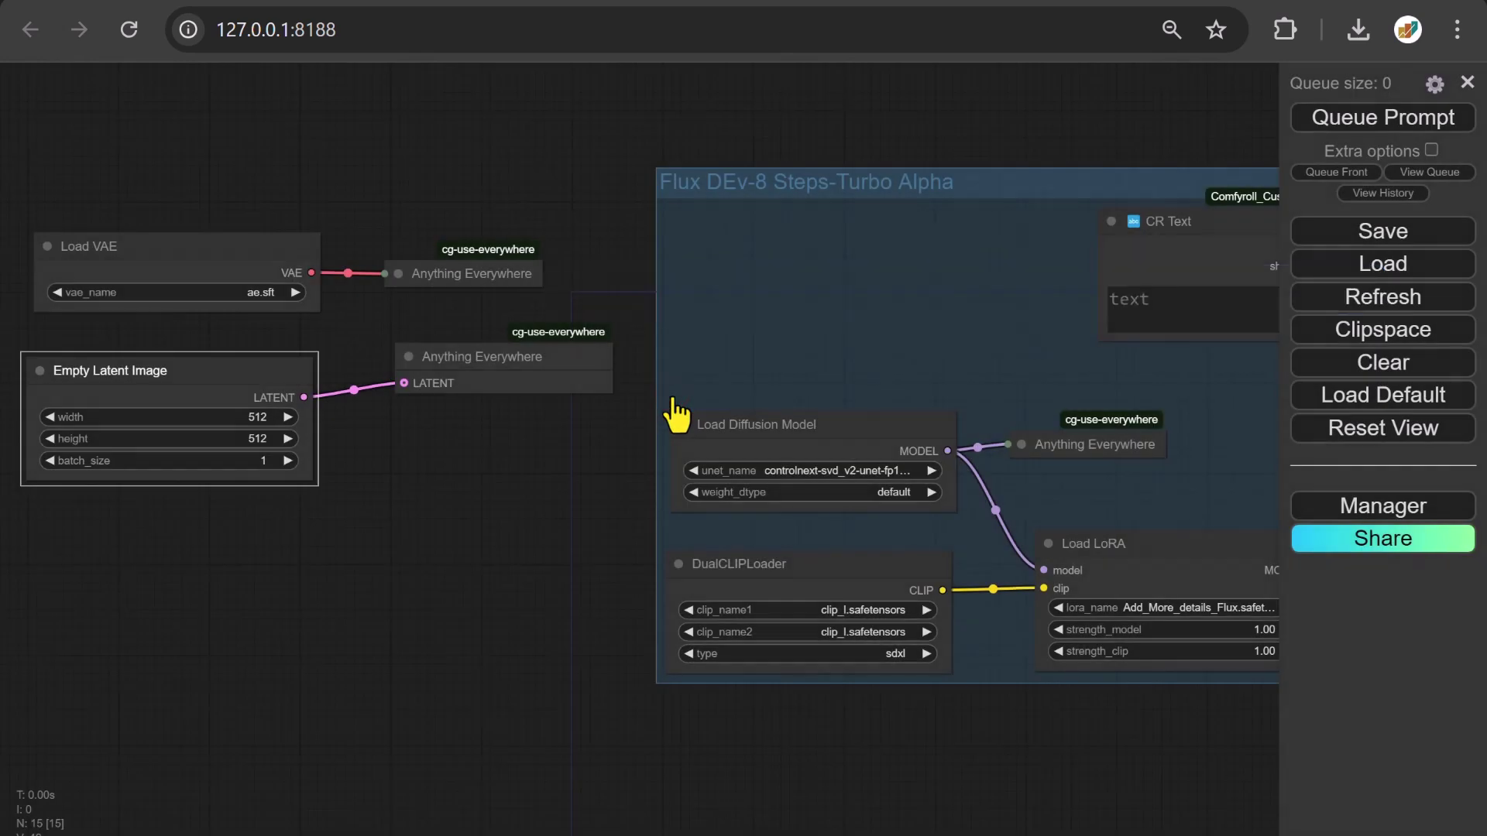
click(405, 358)
drag(498, 352, 495, 392)
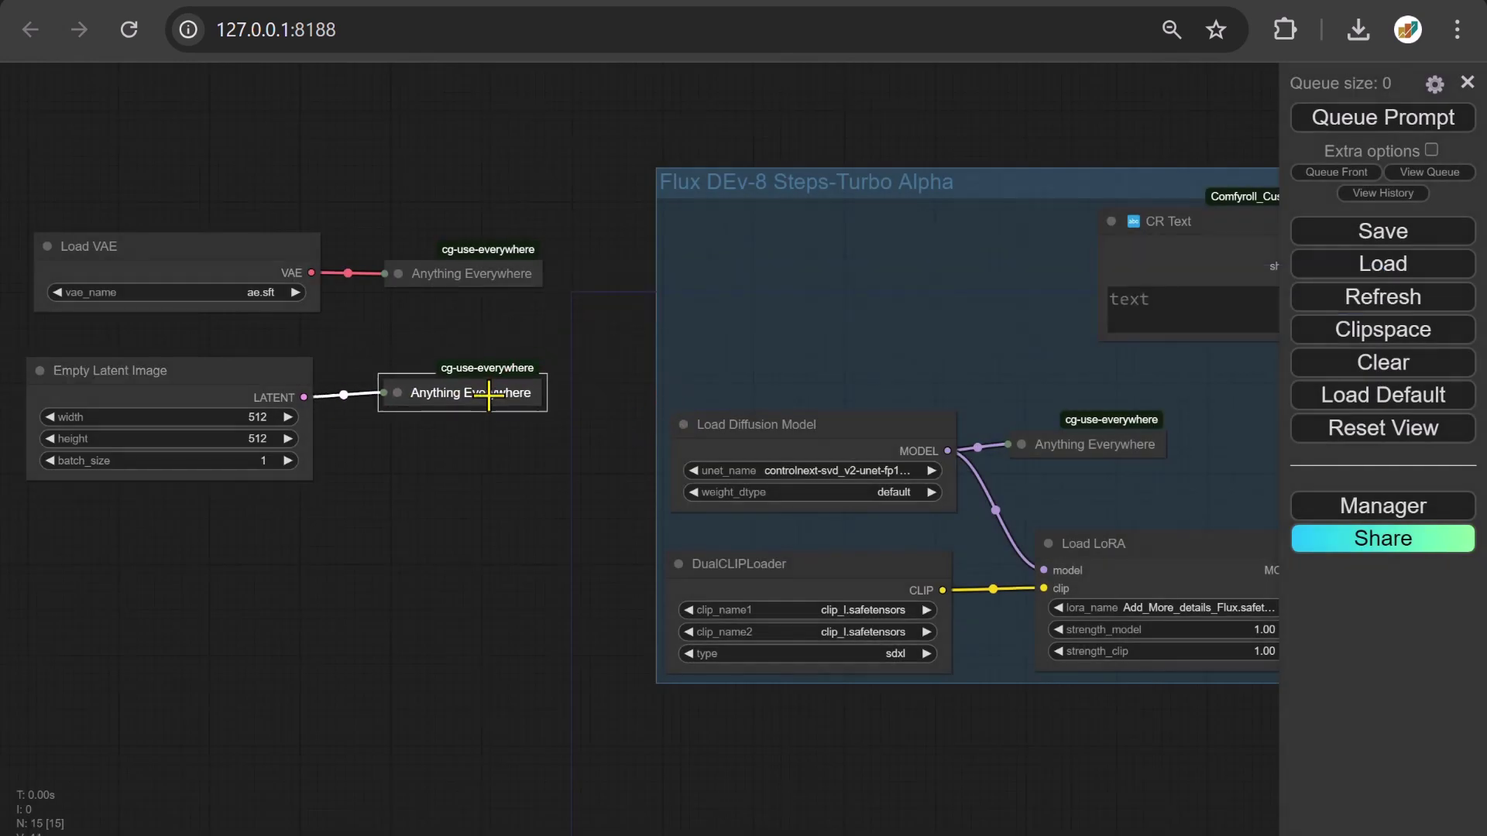
Add a Seed Everywhere node and line it up below the Empty Latent Image node.
double_click(128, 556)
text(seed)
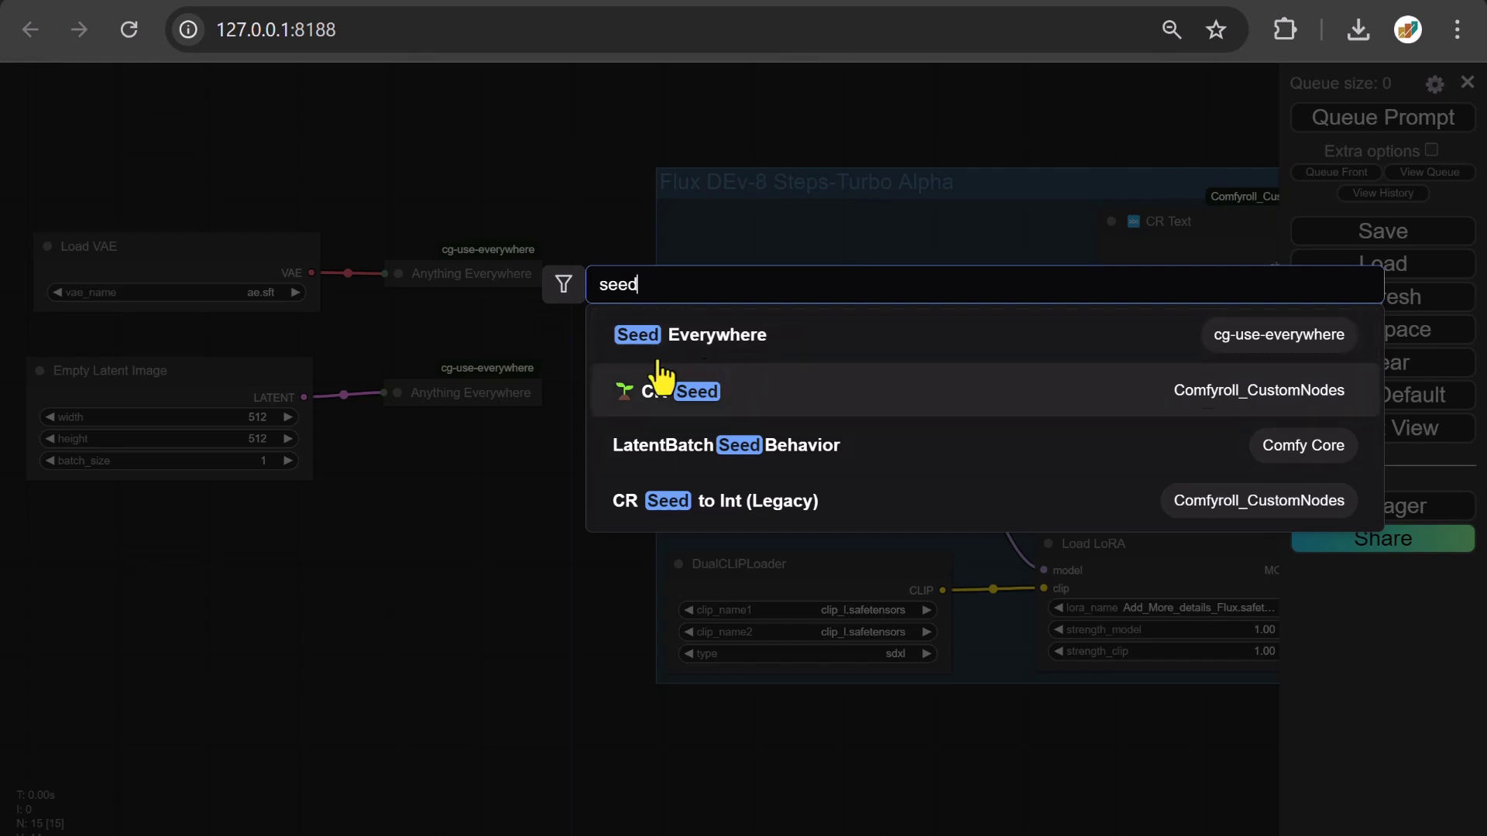
click(693, 352)
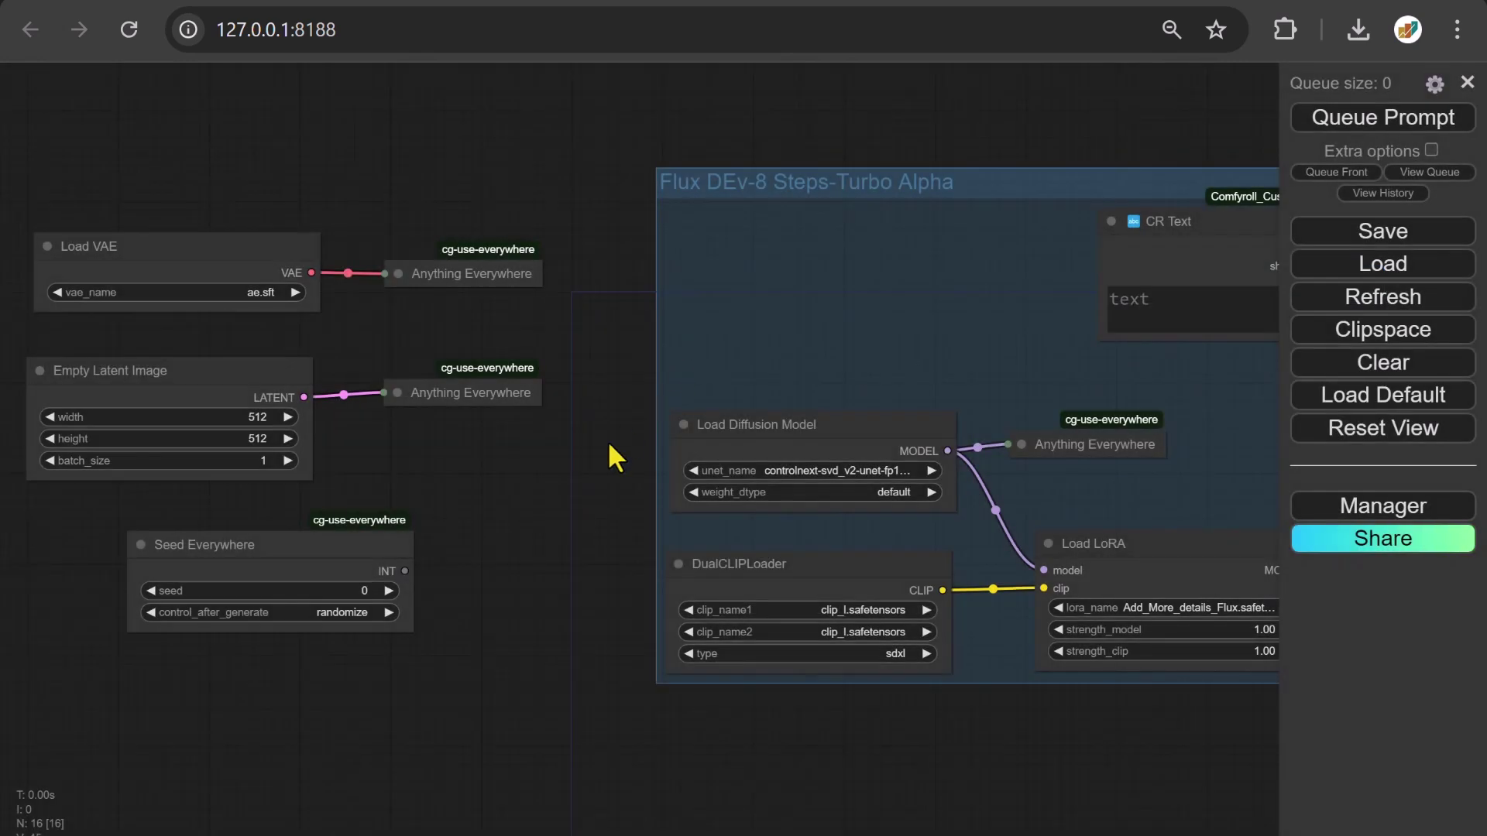
drag(372, 545, 276, 546)
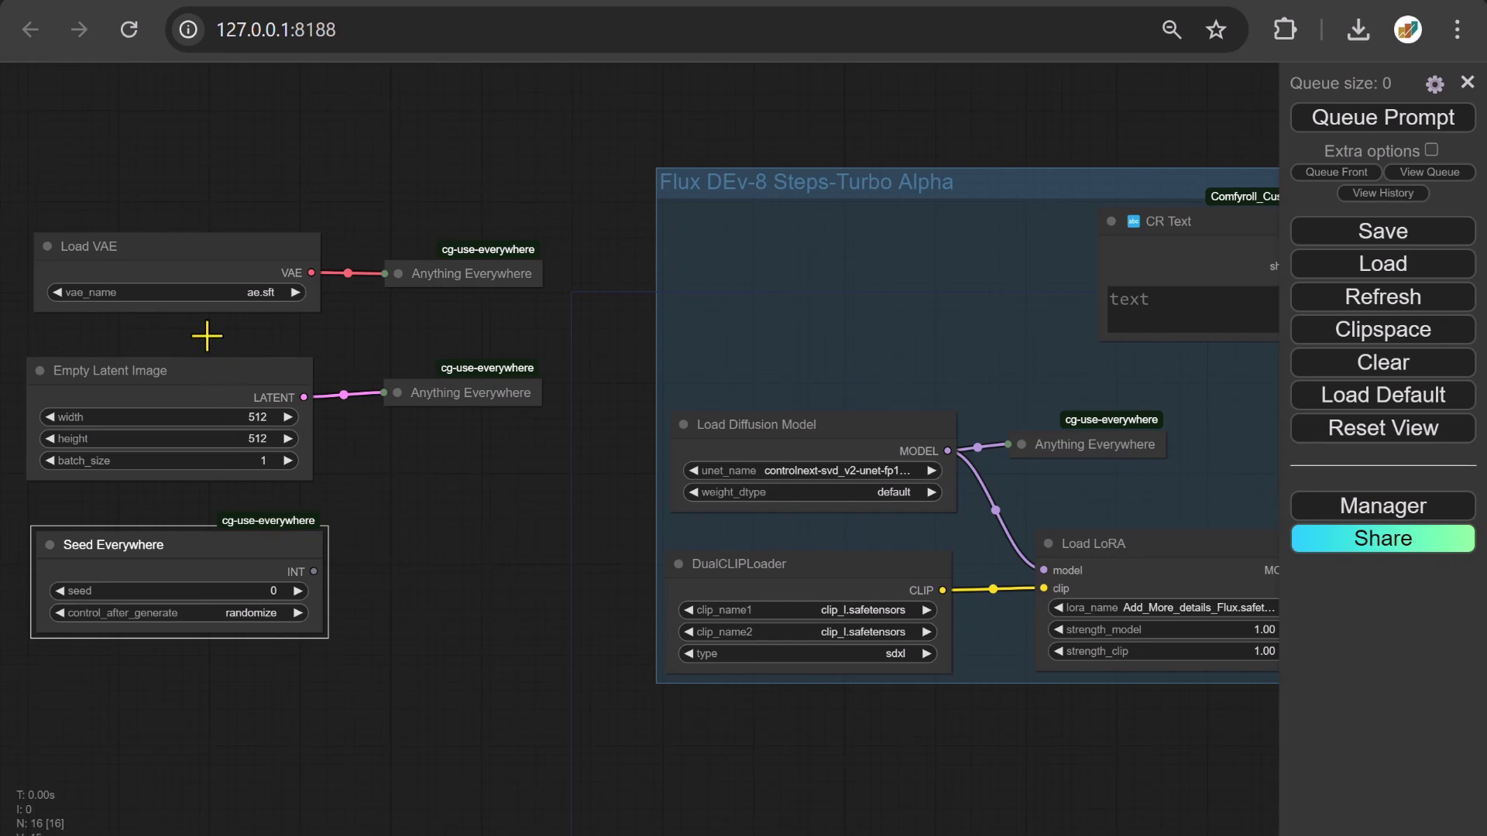
Select ae.sft in the Load VAE node and set the Empty Latent Image width and height to 1024.
click(205, 293)
click(225, 326)
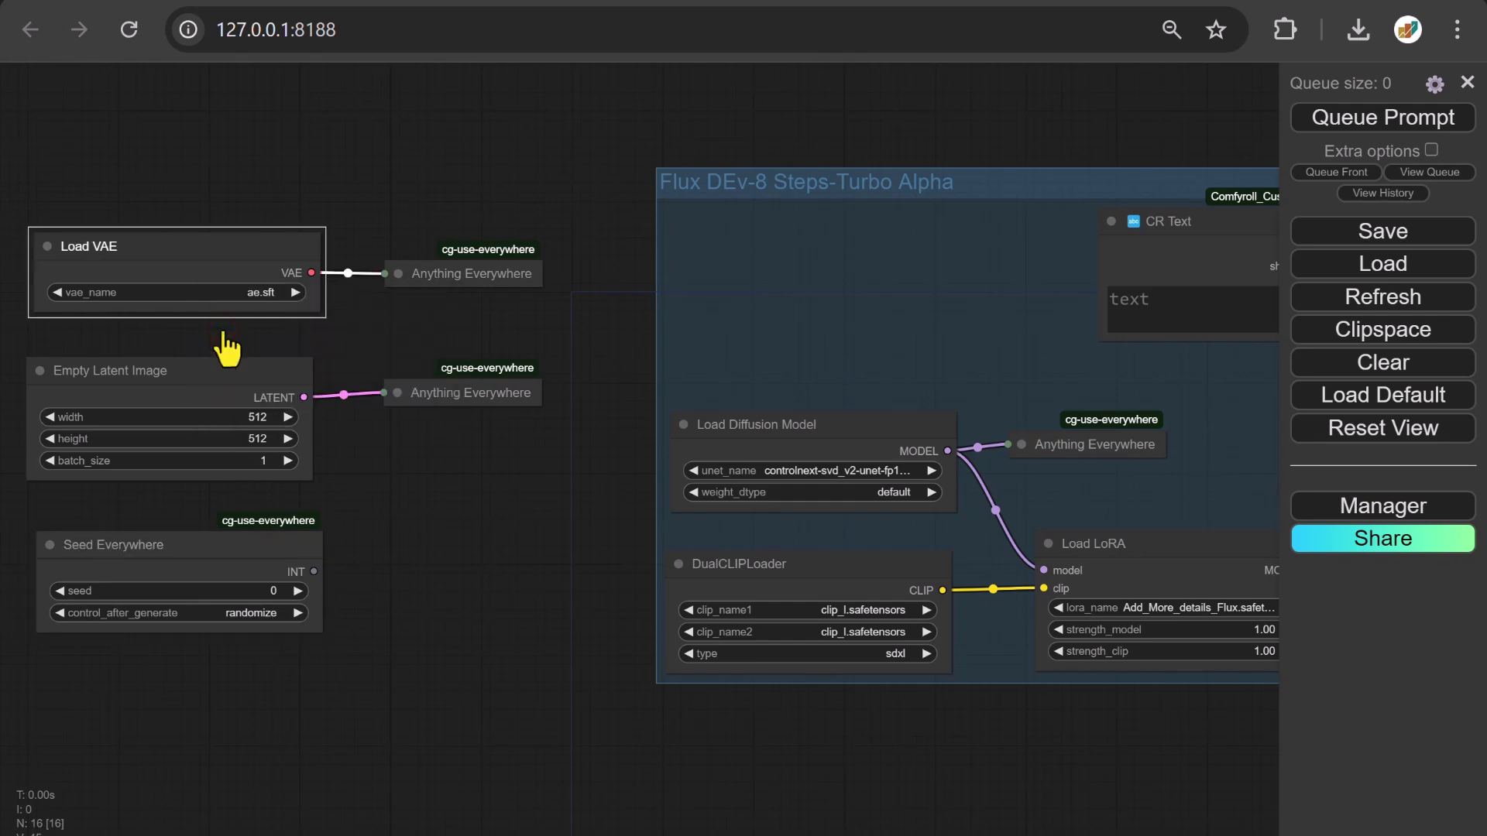
click(252, 416)
text(1024)
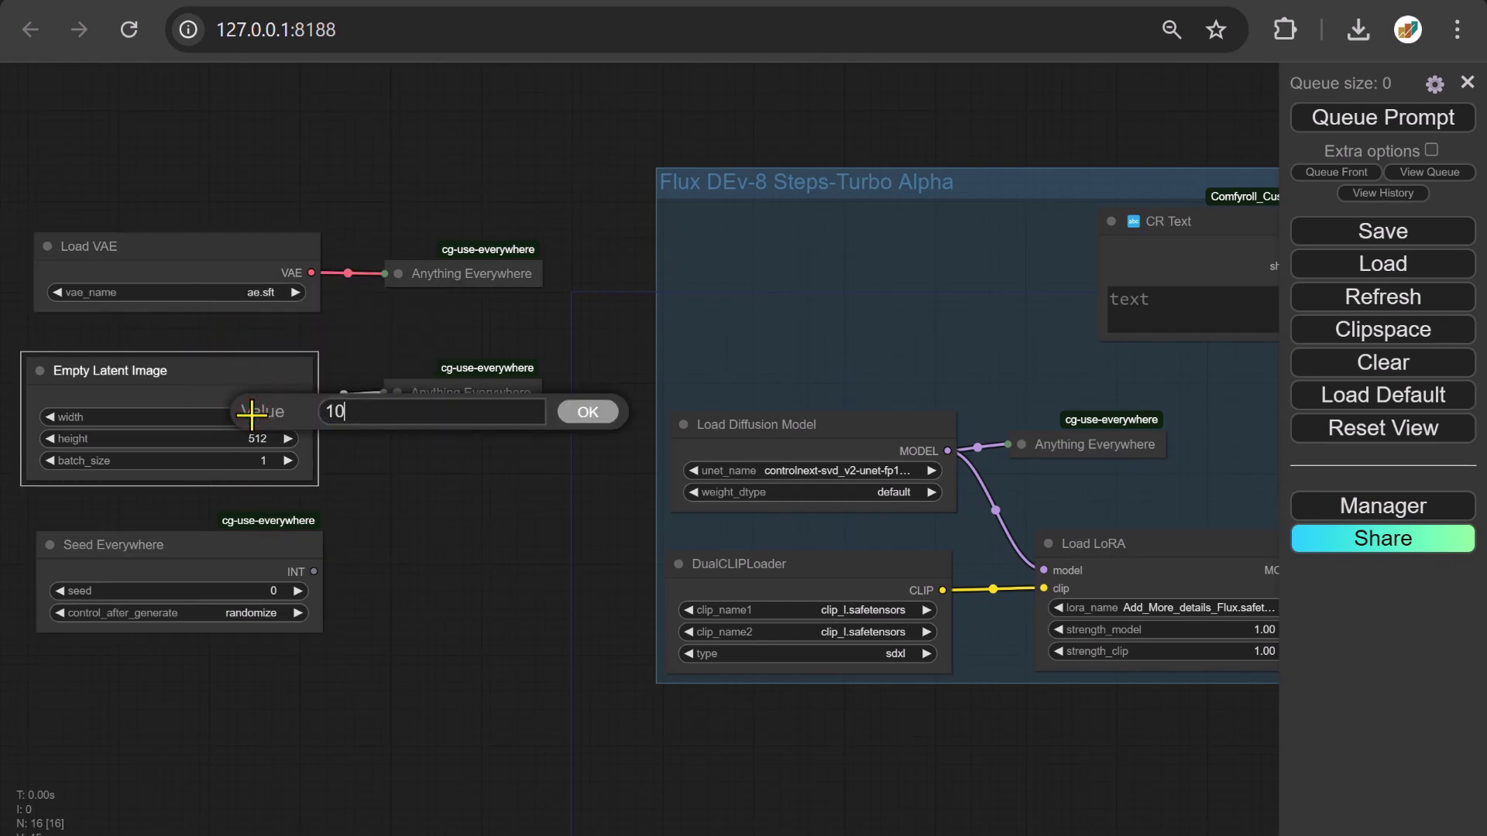
key(Return)
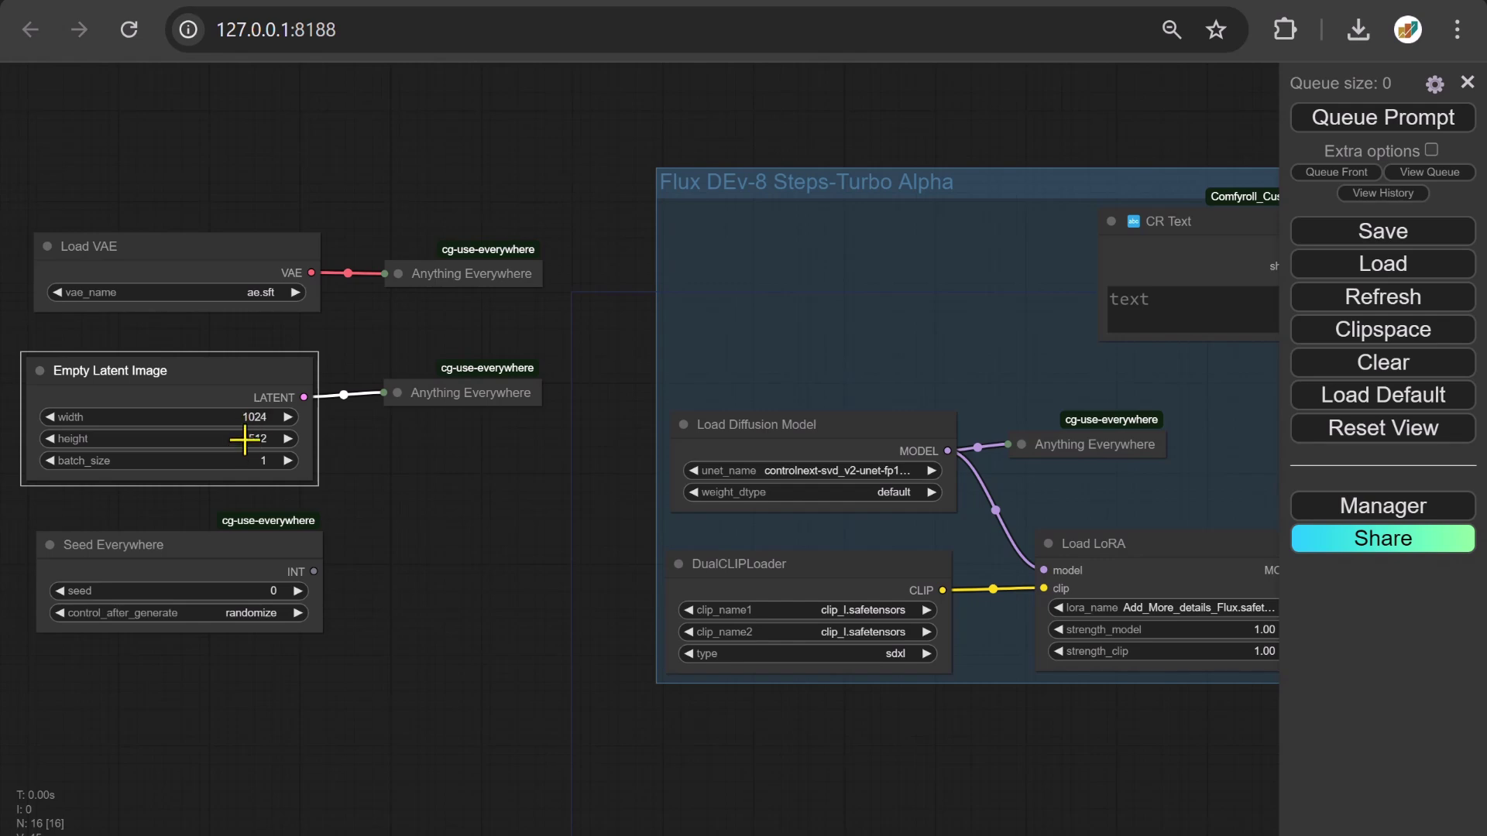
click(245, 439)
text(1024)
key(Return)
click(250, 591)
text(1324567678)
key(Return)
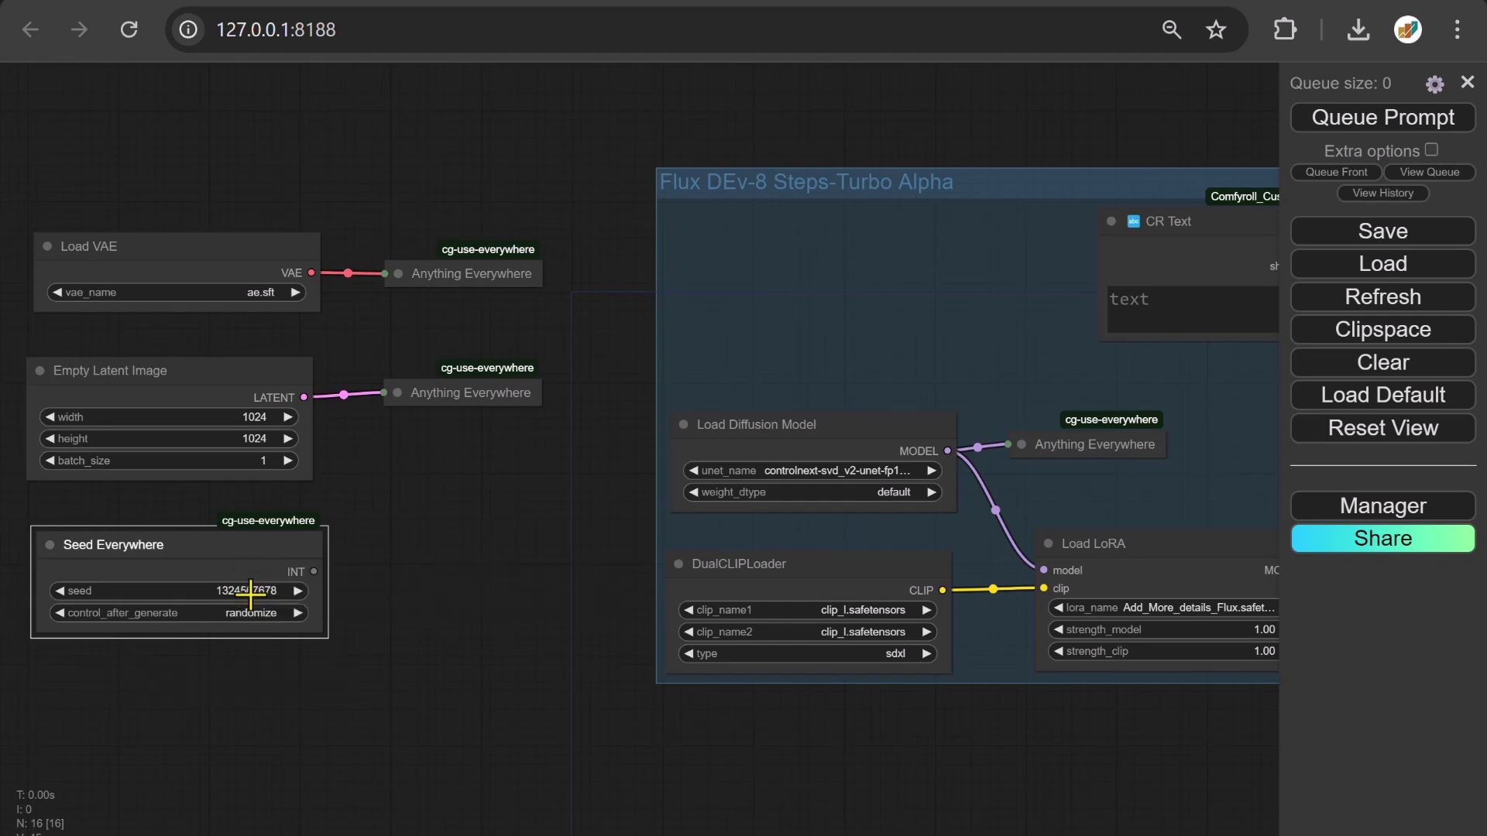
click(249, 612)
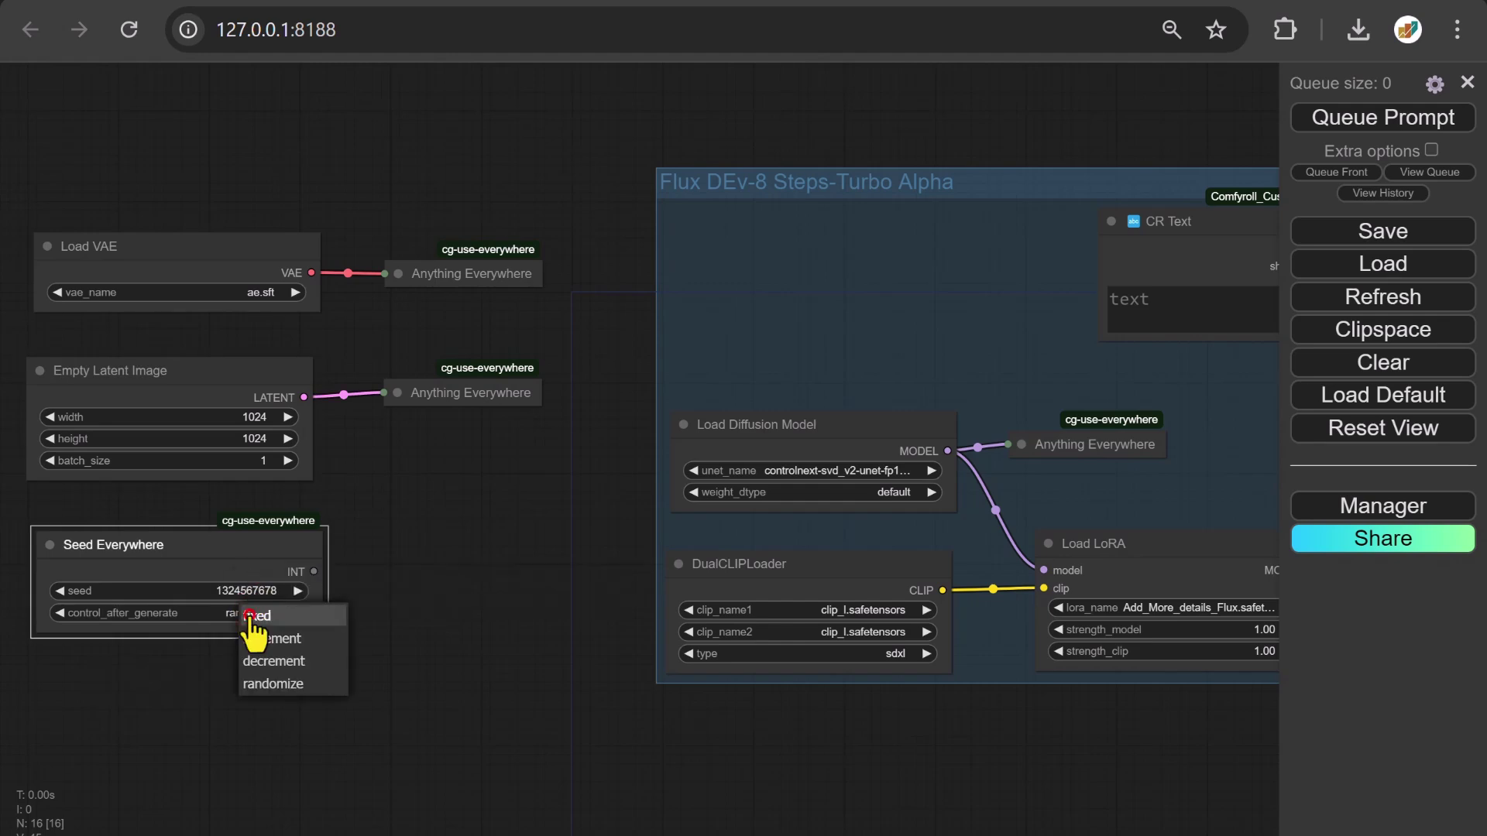
click(251, 615)
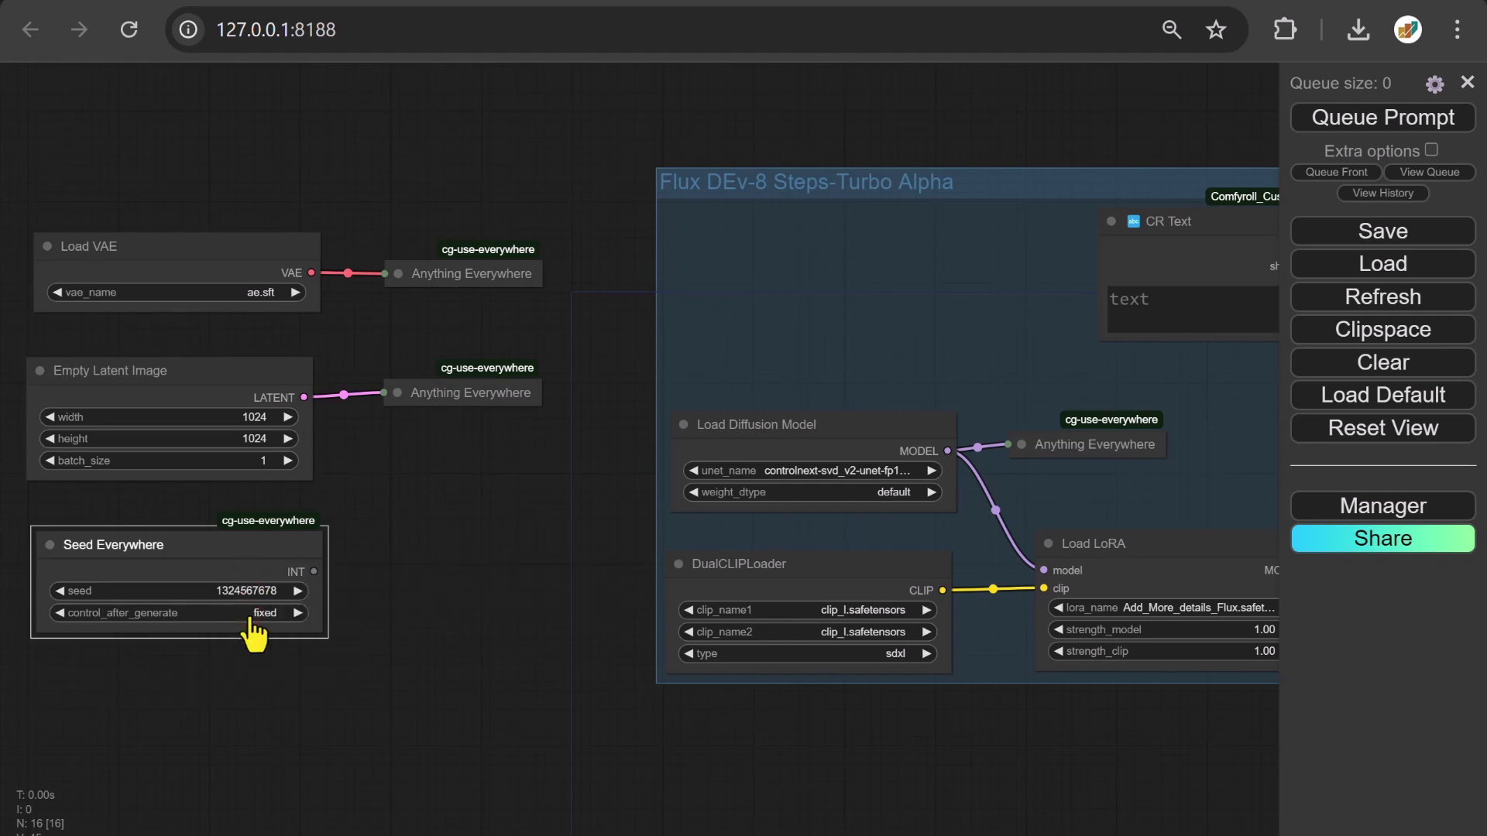
Set the Load Diffusion Model node to flux1-dev-fp8.safetensors with weight_dtype fp8_e4m3fn.
click(827, 470)
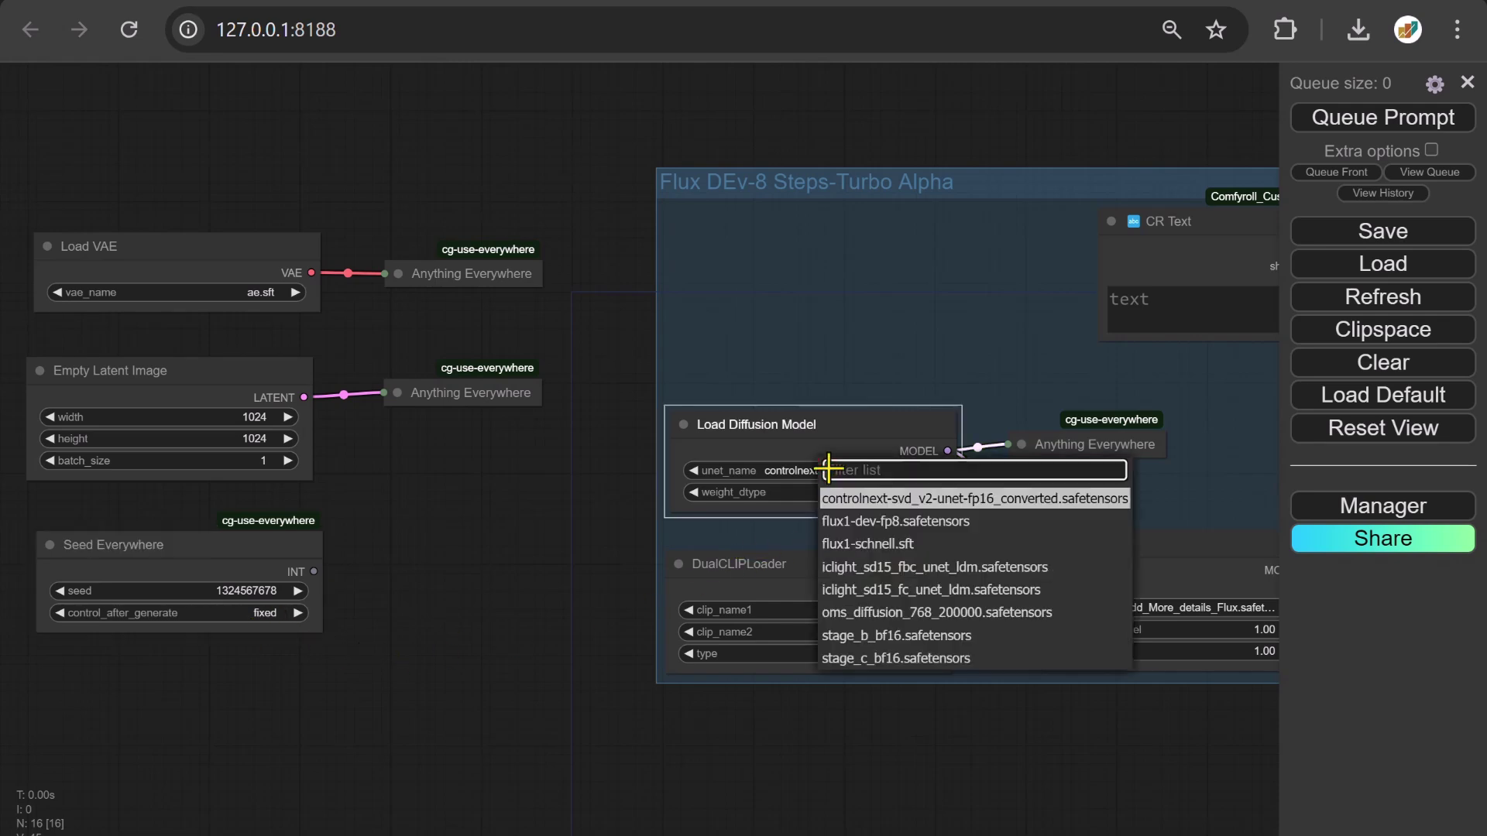
click(882, 524)
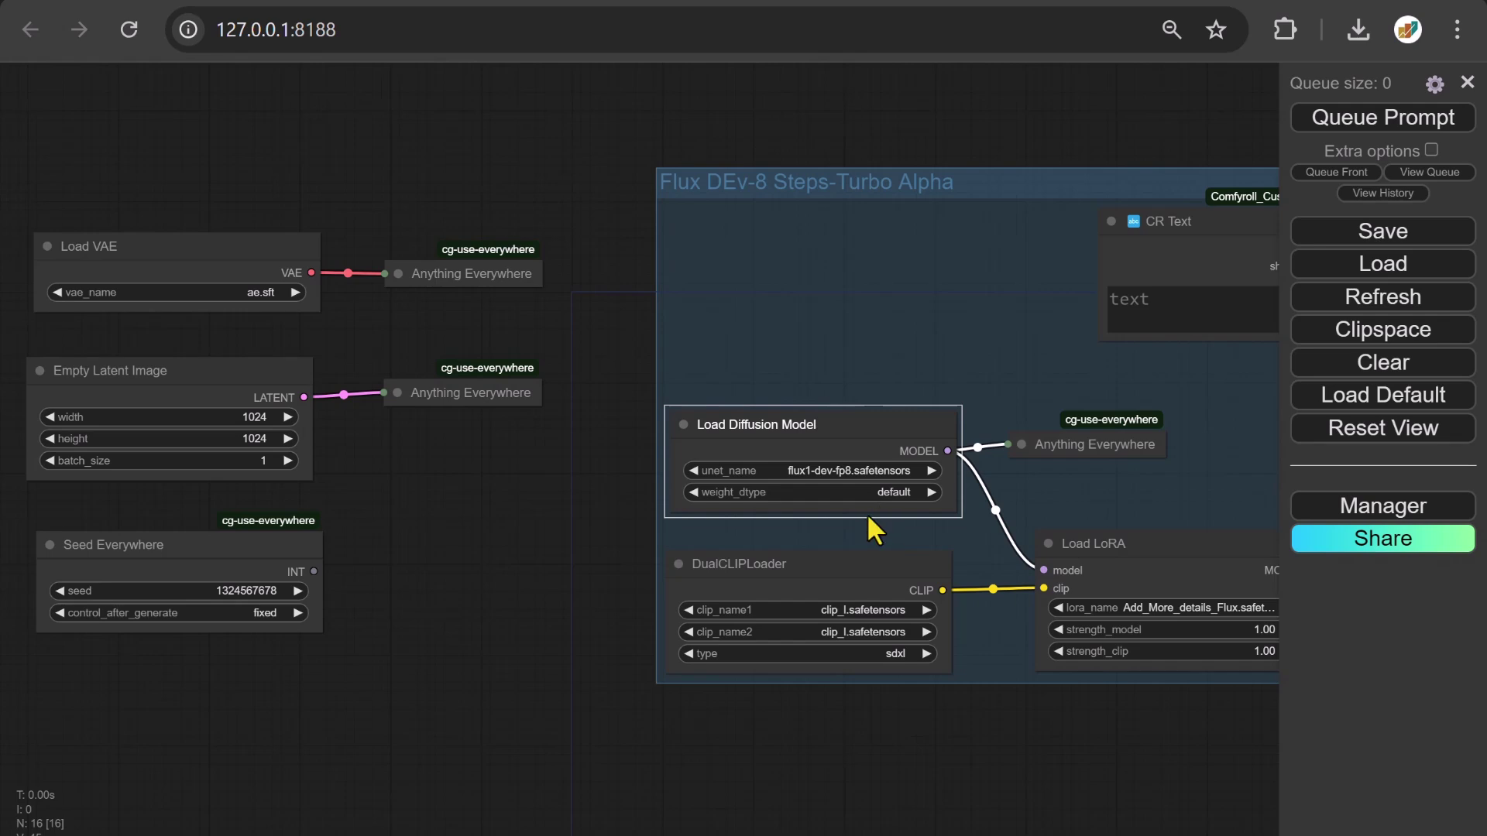
click(856, 493)
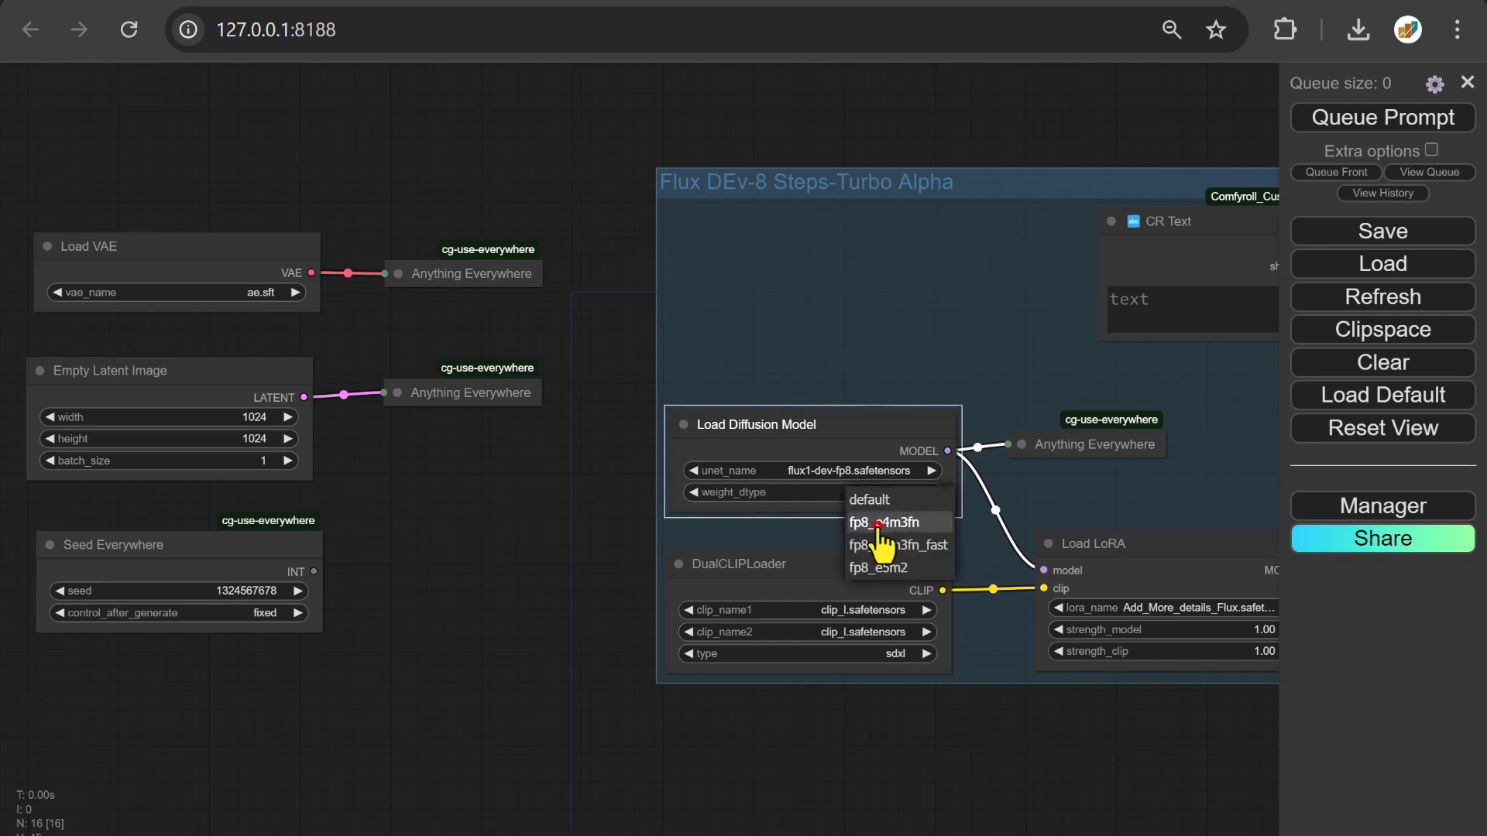
click(867, 525)
Configure the DualCLIPLoader node with clip_l.safetensors as clip_name1, t5xxl_fp8_e4m3fn.safetensors as clip_name2 and type flux.
click(841, 610)
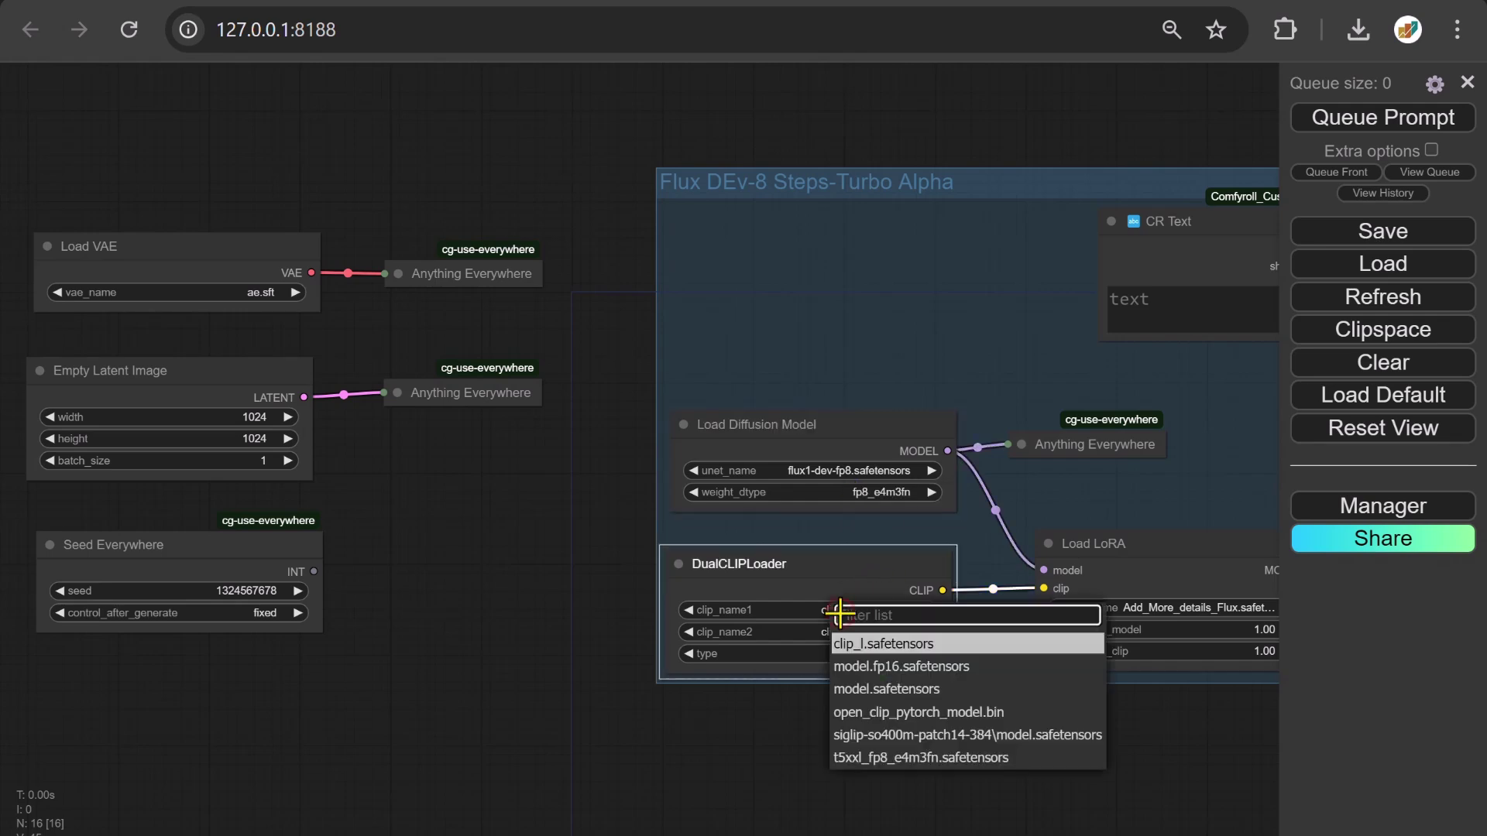
click(890, 649)
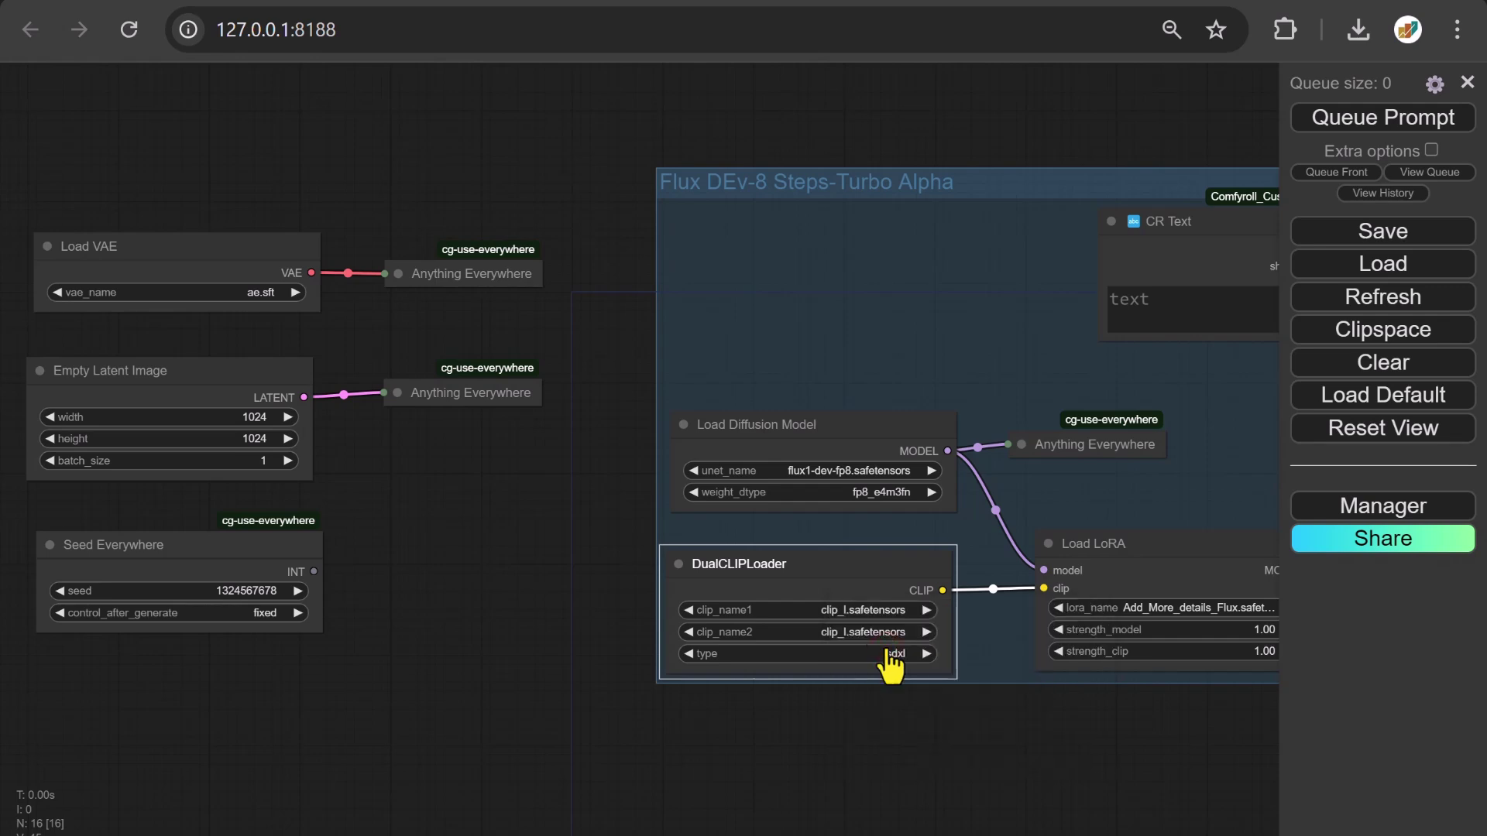
click(830, 631)
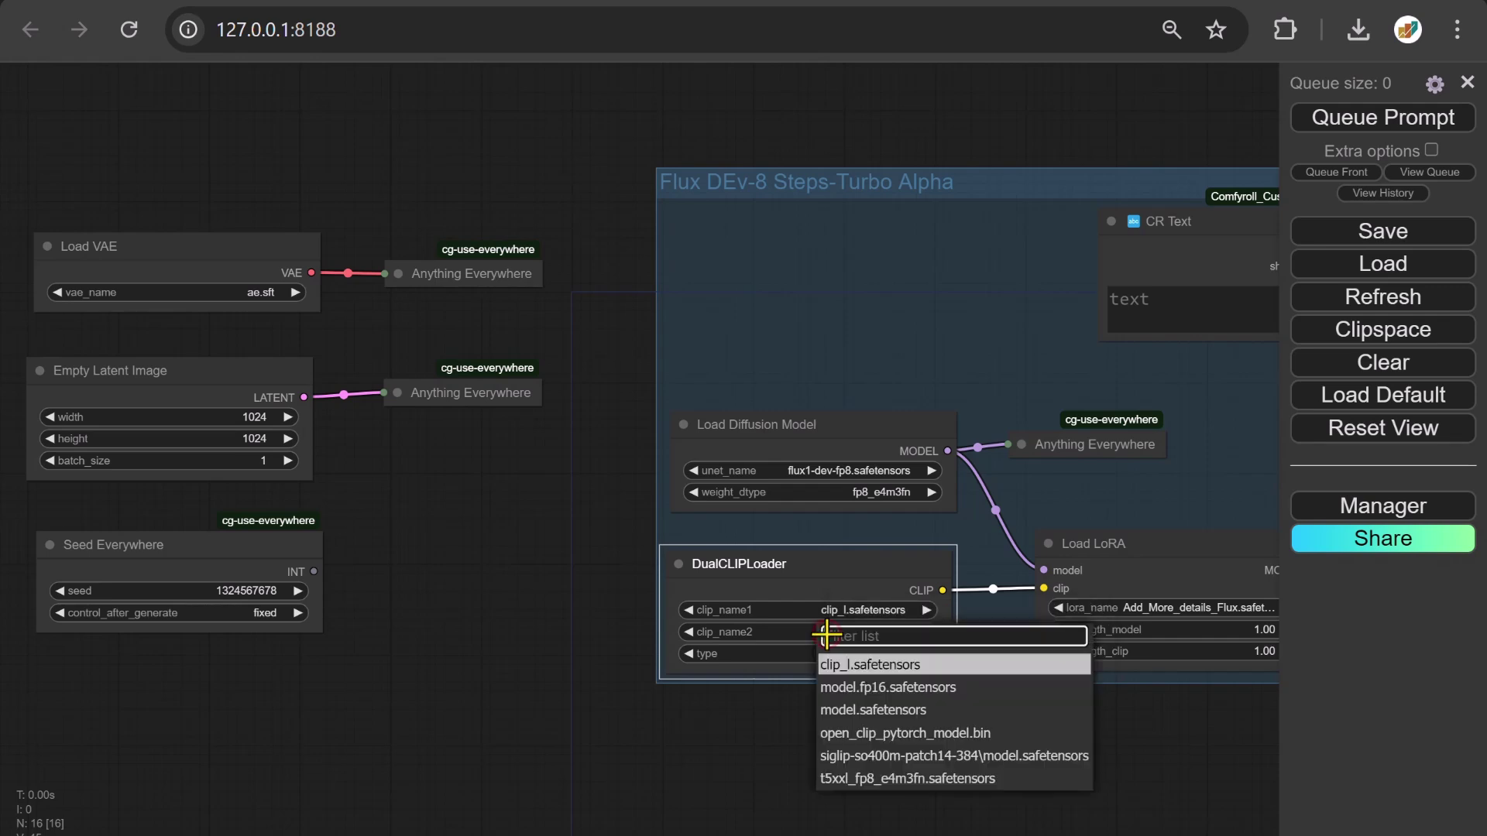
click(877, 779)
click(838, 654)
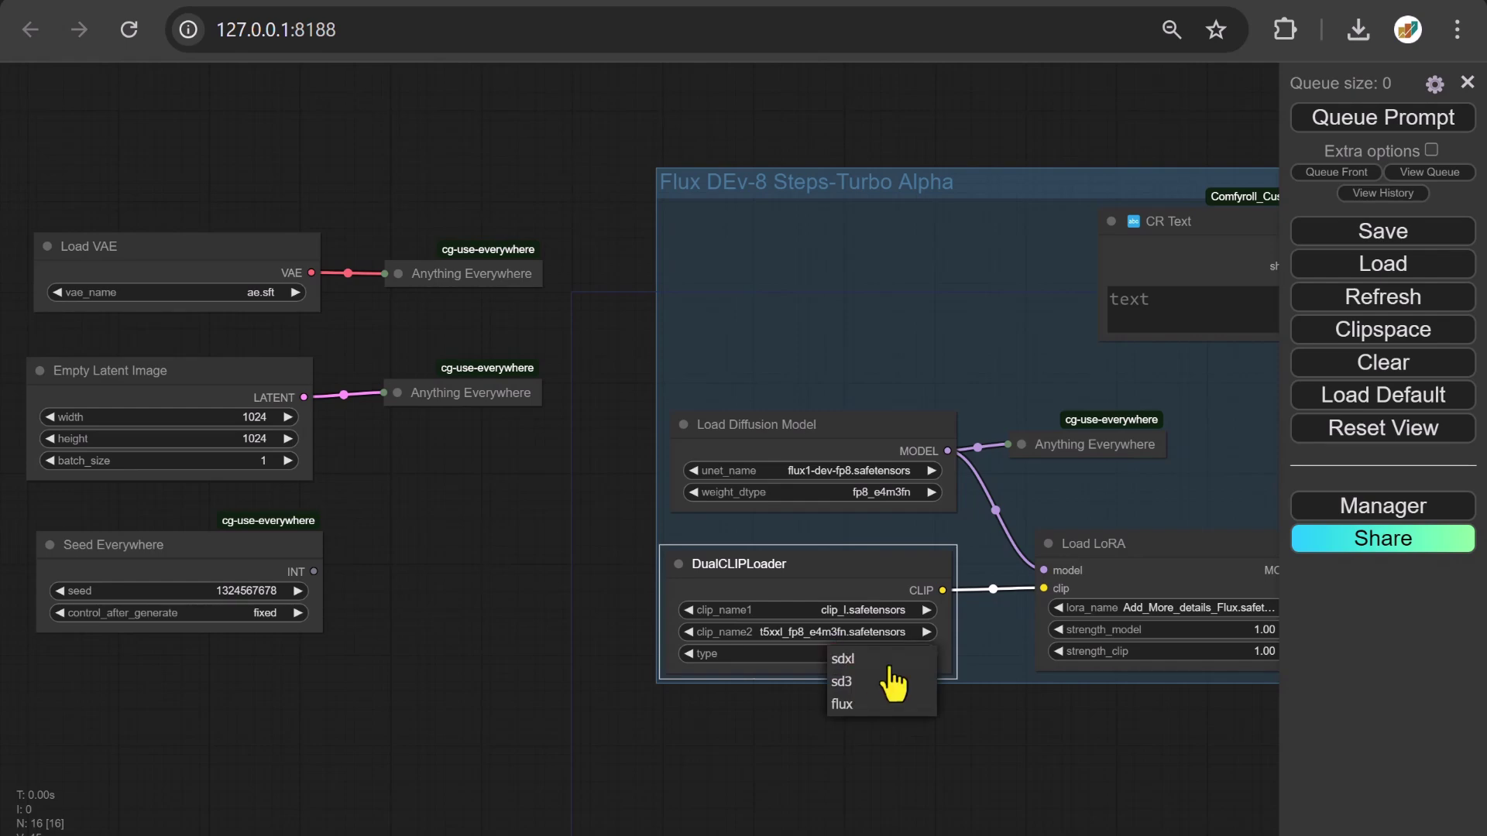
click(887, 705)
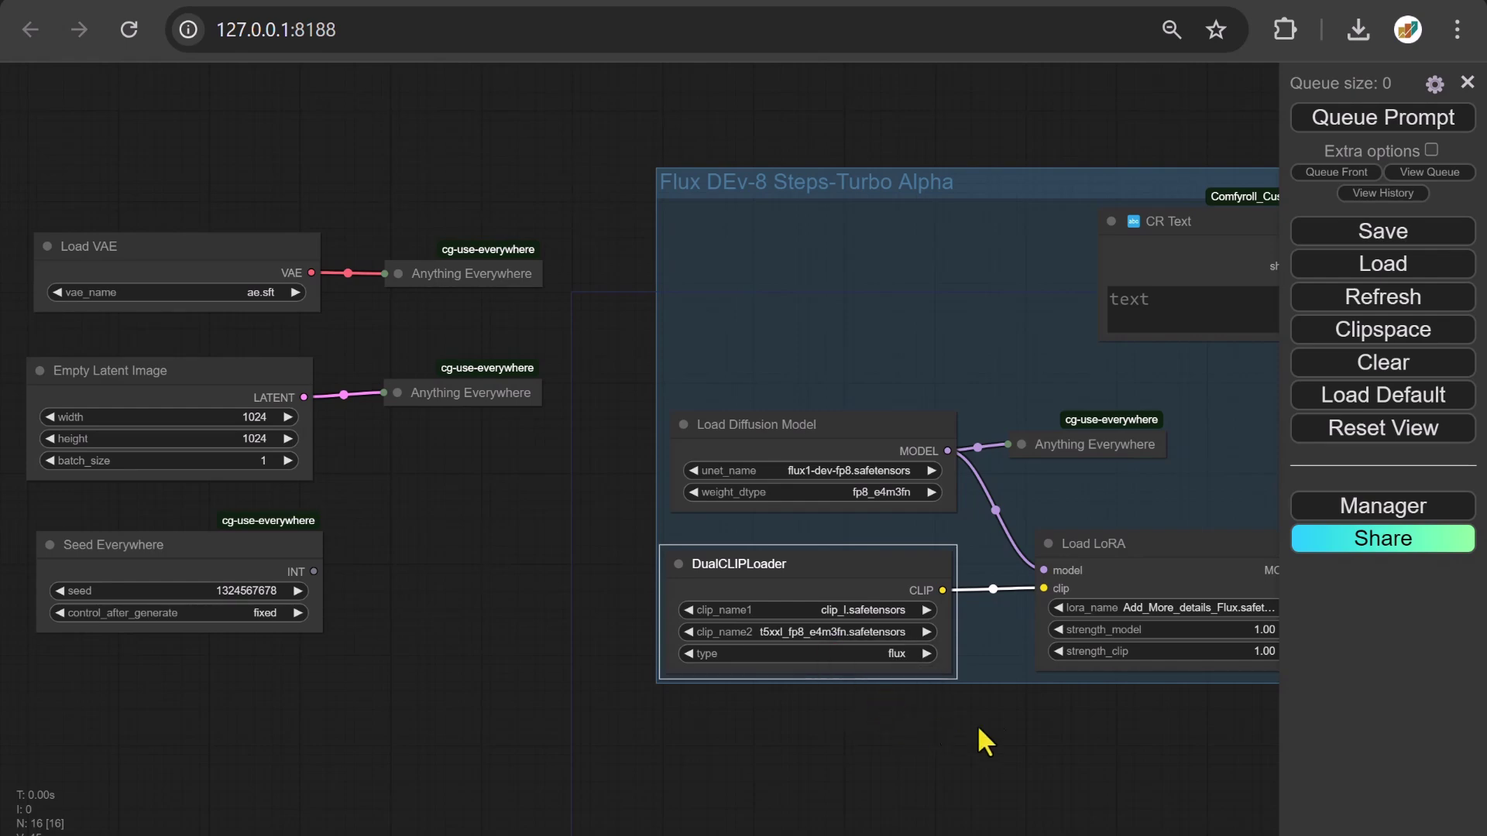
Select FLUX.1-Turbo-Alpha.safetensors as the LoRA in the Load LoRA node.
drag(1208, 700, 405, 695)
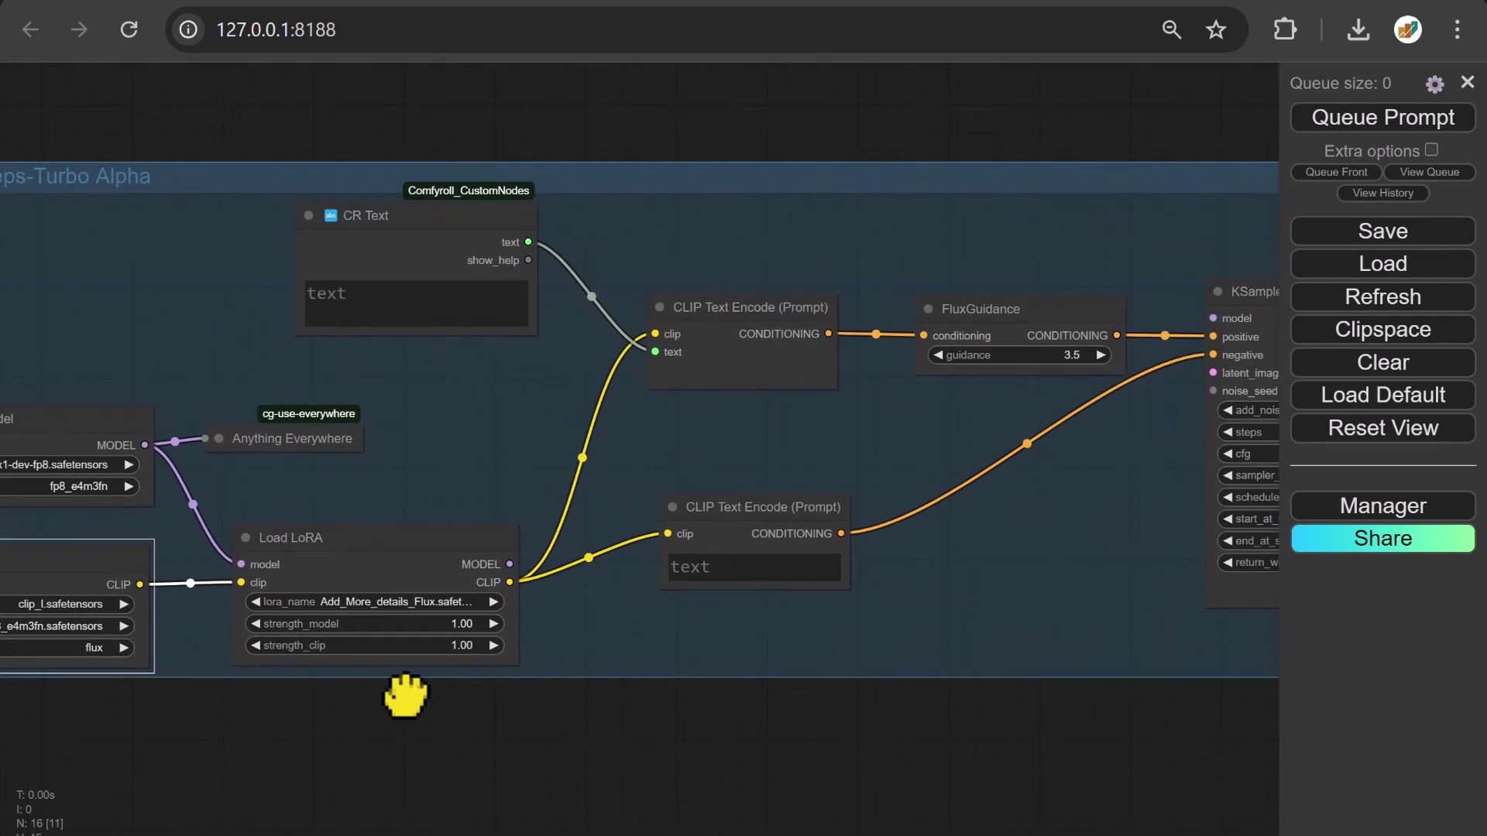
click(412, 602)
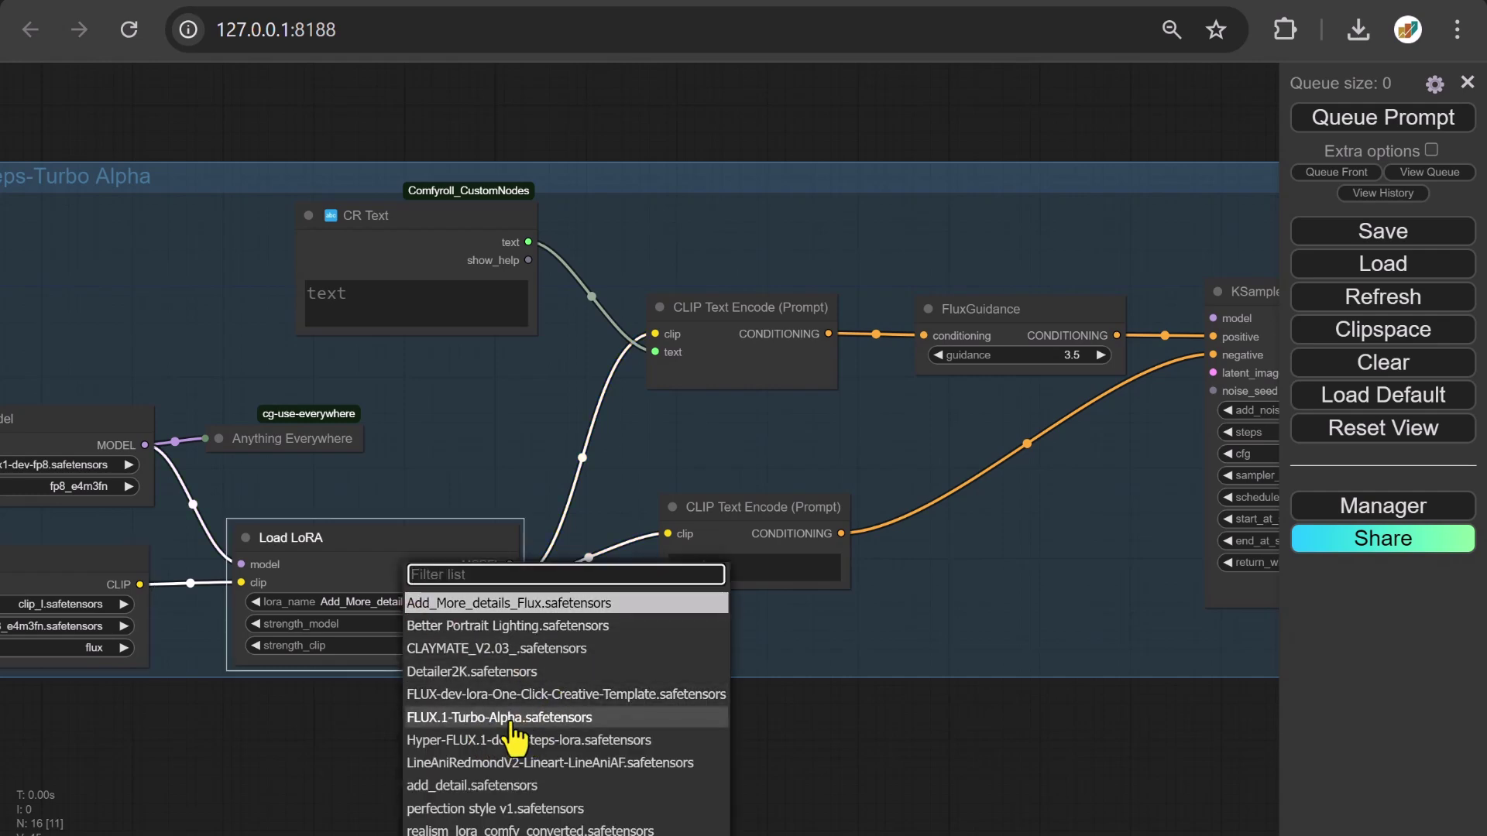
click(512, 718)
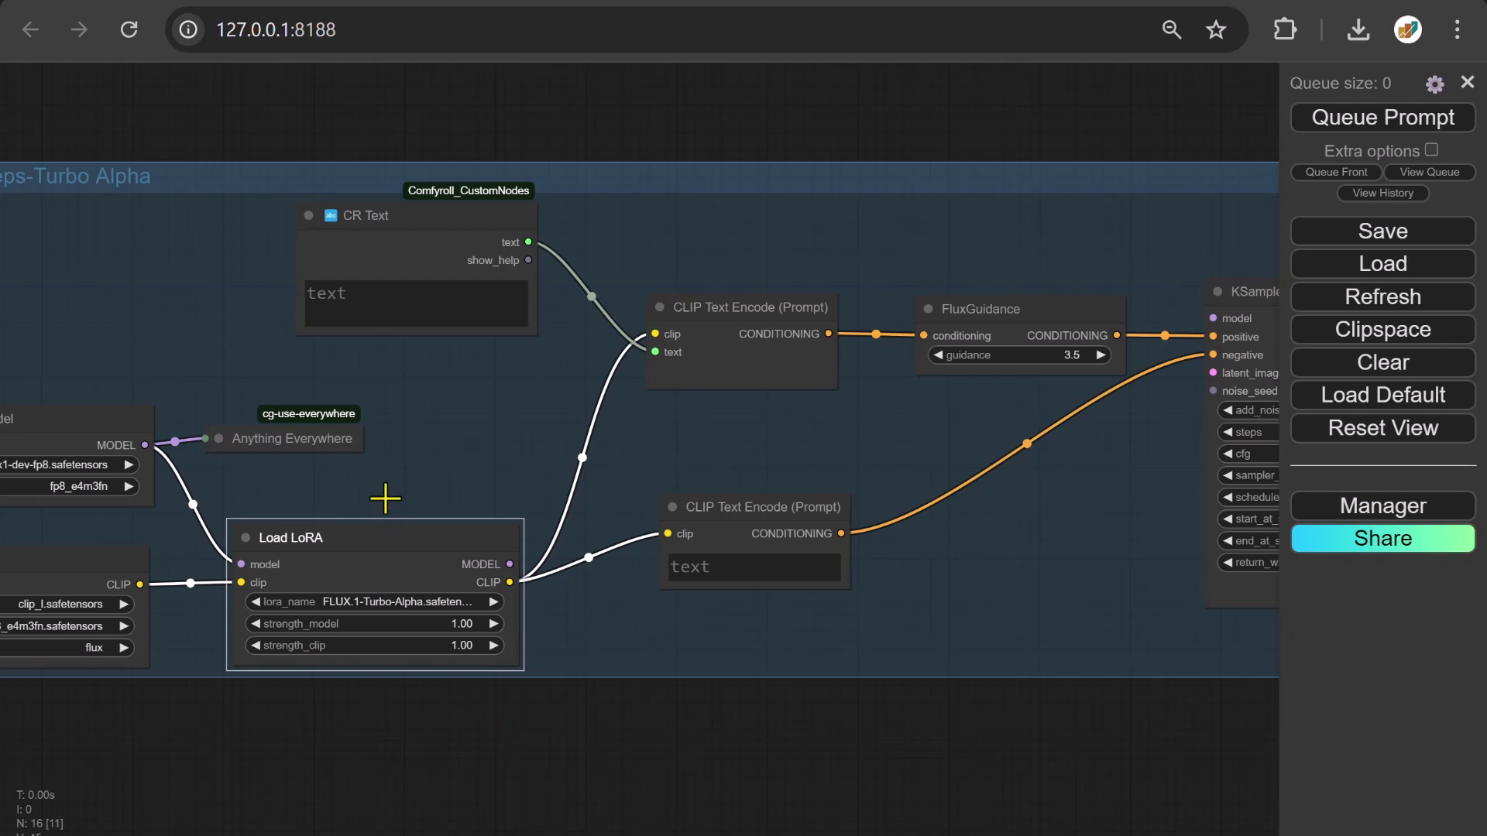
Enter the prompt "Close-up of a stunning fashion model" in the CR Text node.
click(331, 301)
text(Close-up of a)
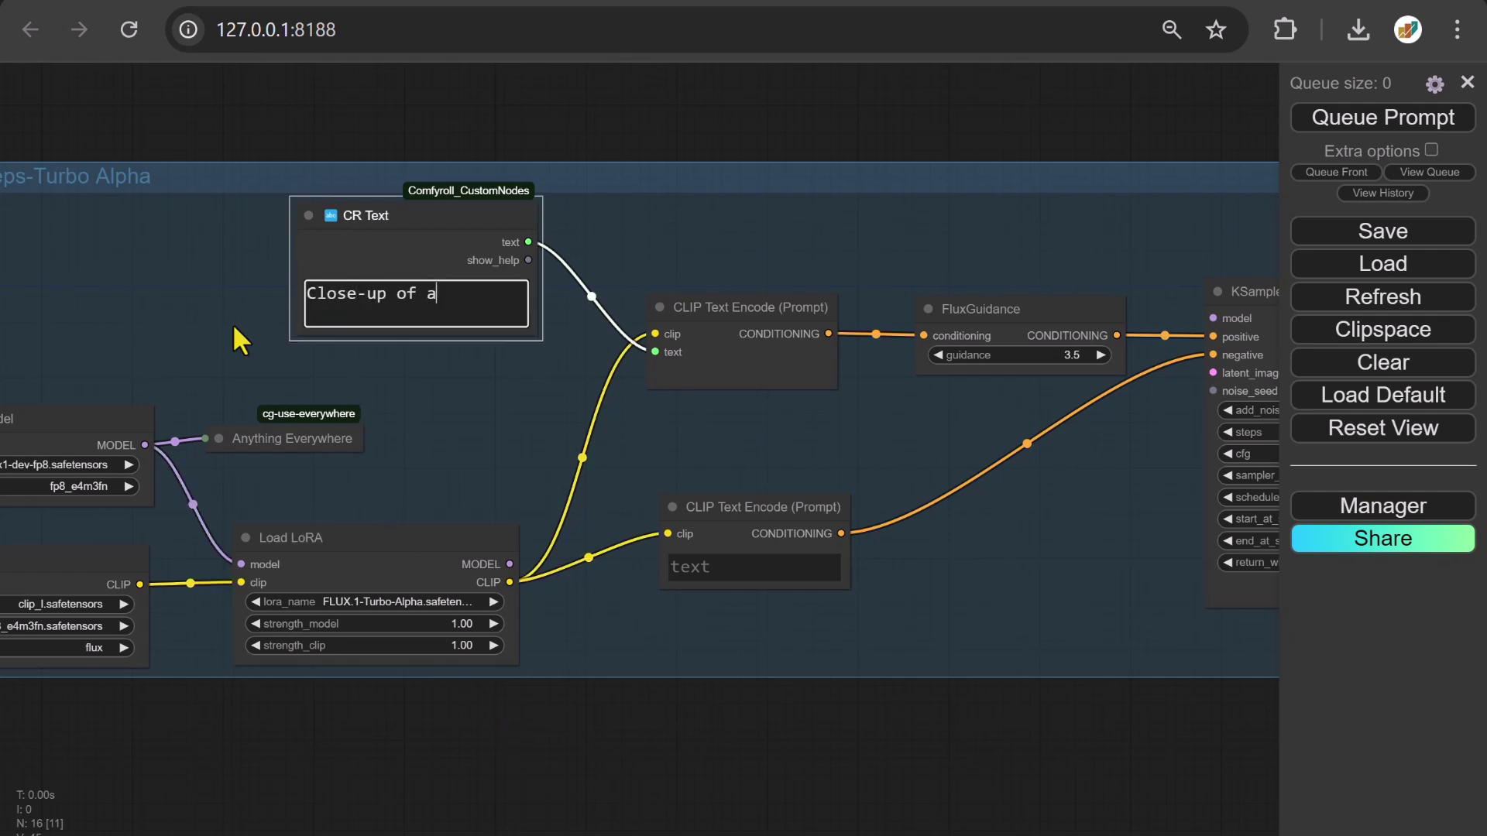
text( stunning fashion model)
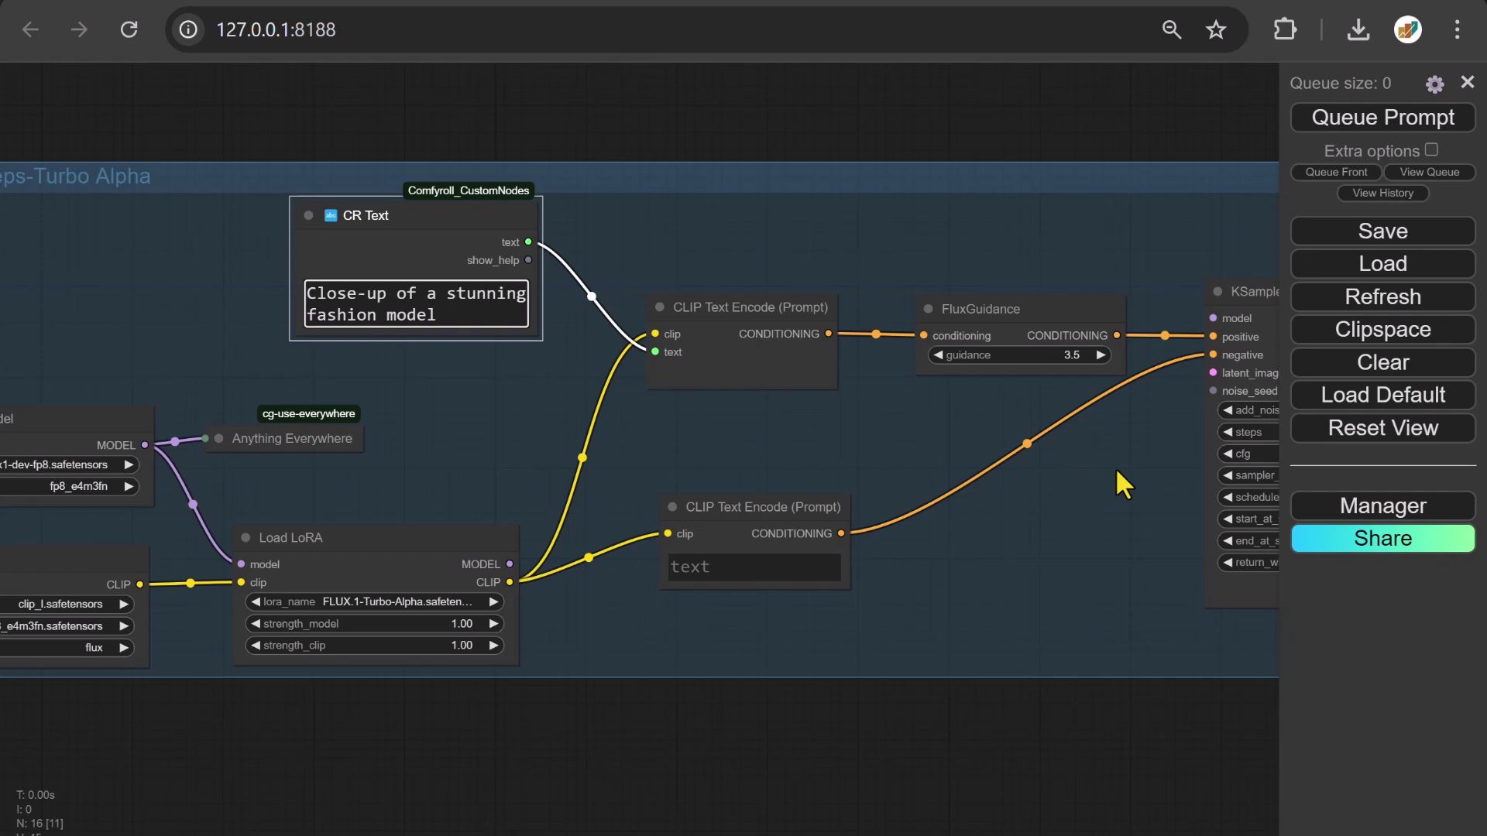
Set the KSampler (Advanced) node's steps to 8 and its cfg to 1.
drag(1120, 479, 252, 457)
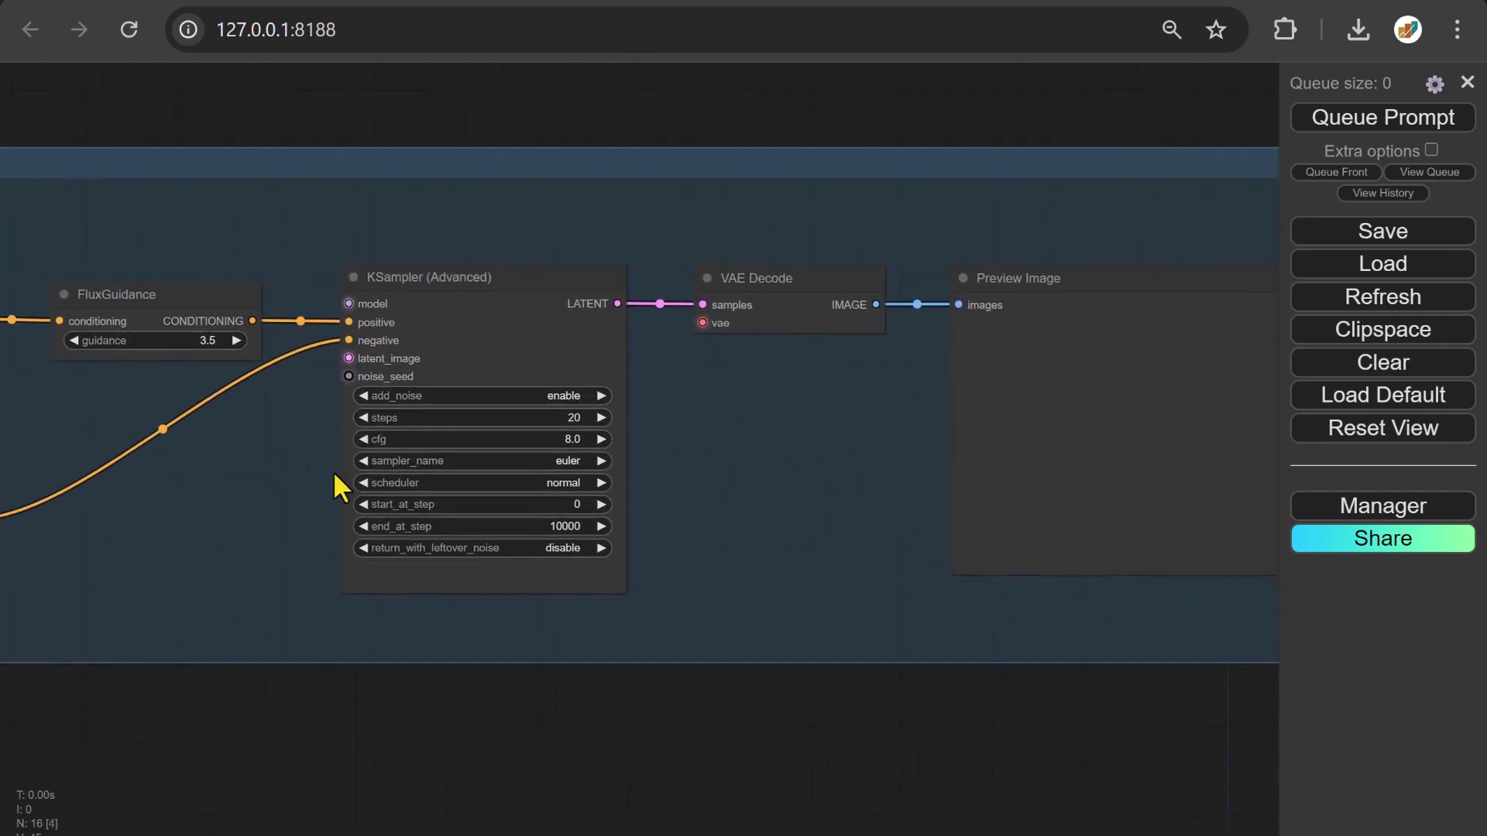
double_click(544, 418)
text(8)
key(Return)
double_click(550, 439)
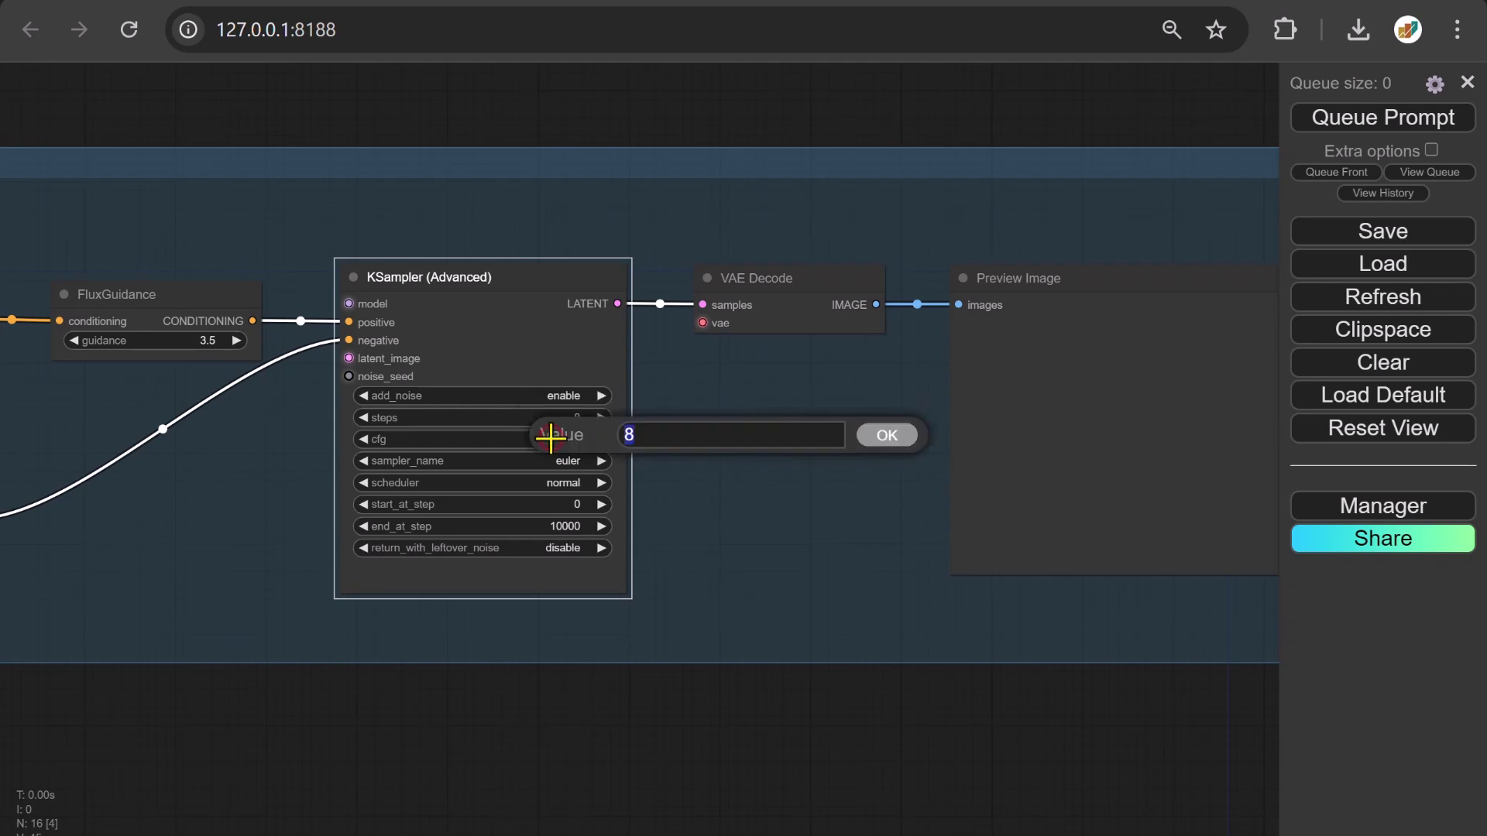
text(1)
key(Return)
Set the KSampler (Advanced) node's scheduler to beta and its end_at_step to 8.
click(552, 482)
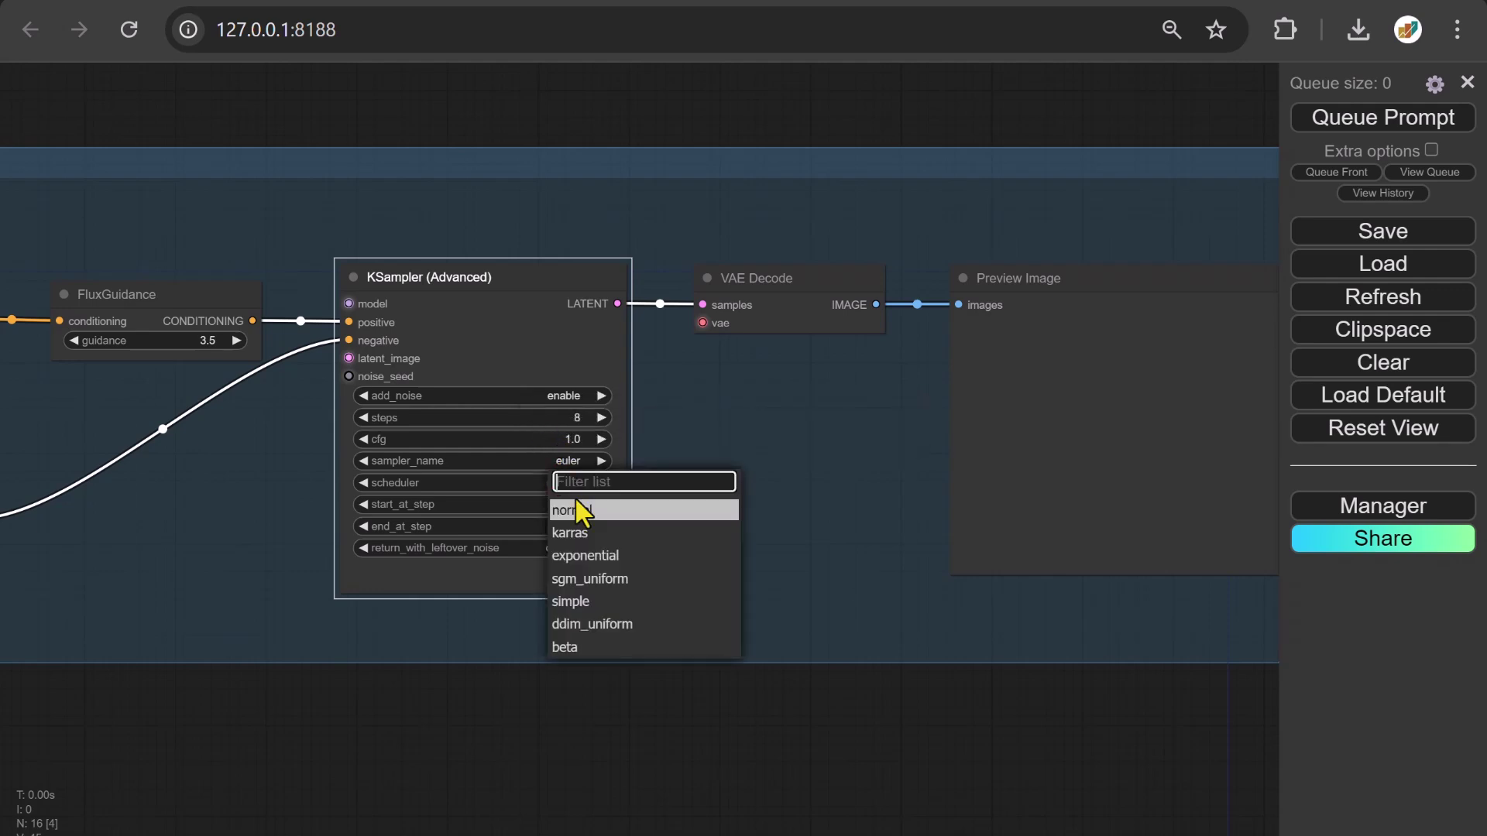
click(577, 651)
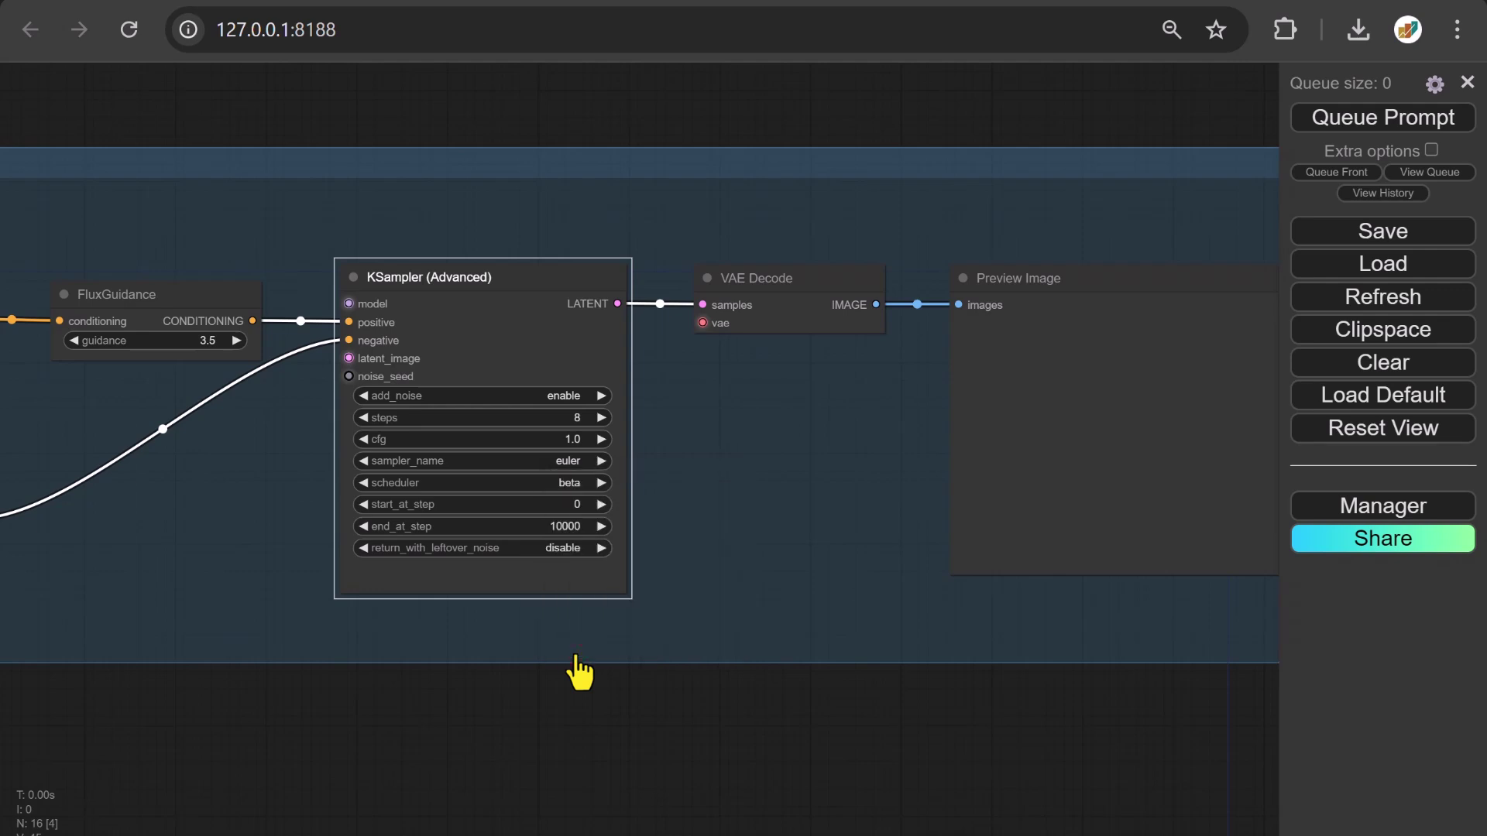
double_click(563, 524)
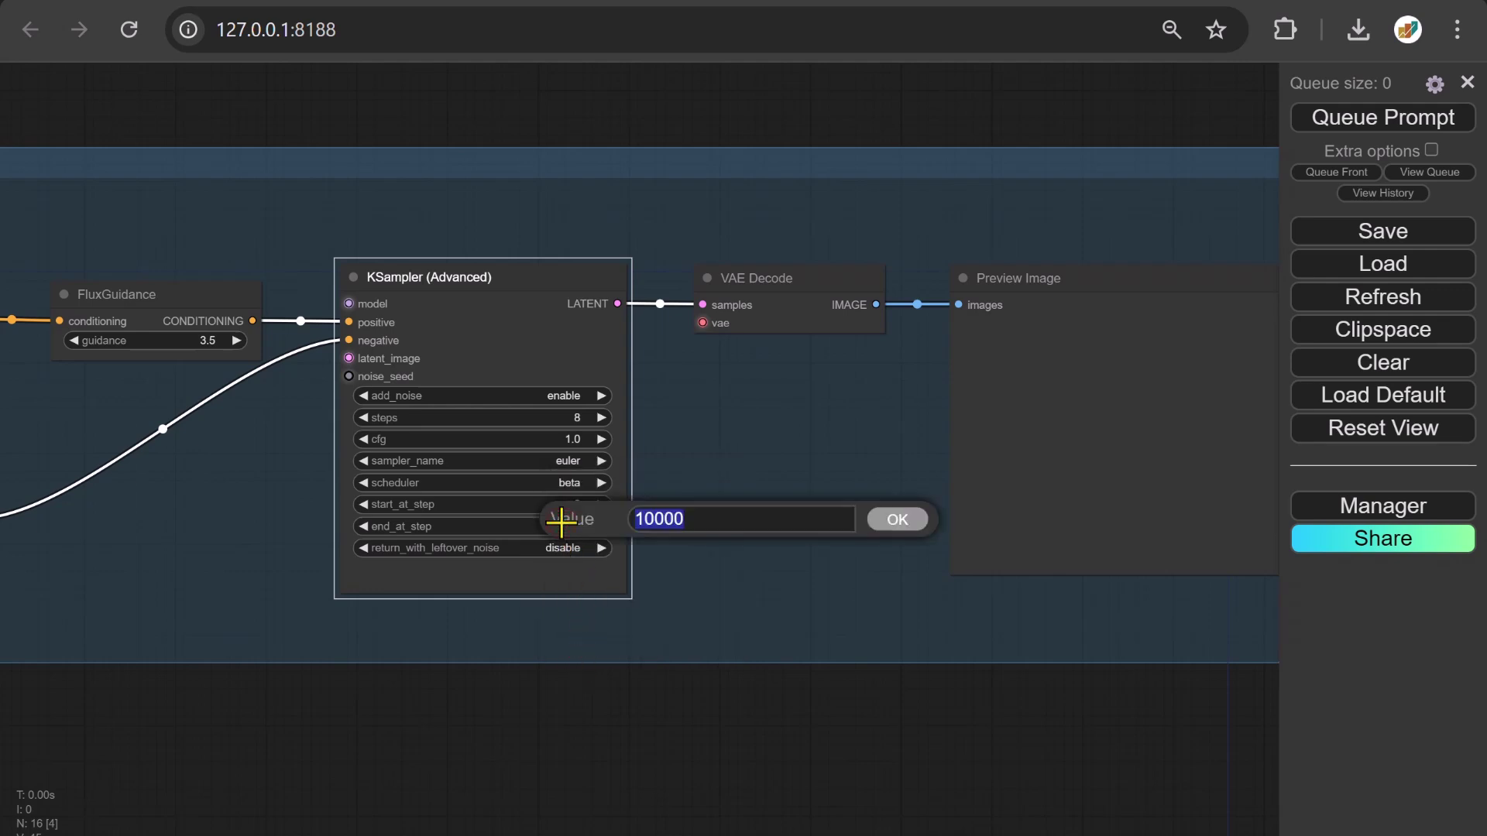
key(Return)
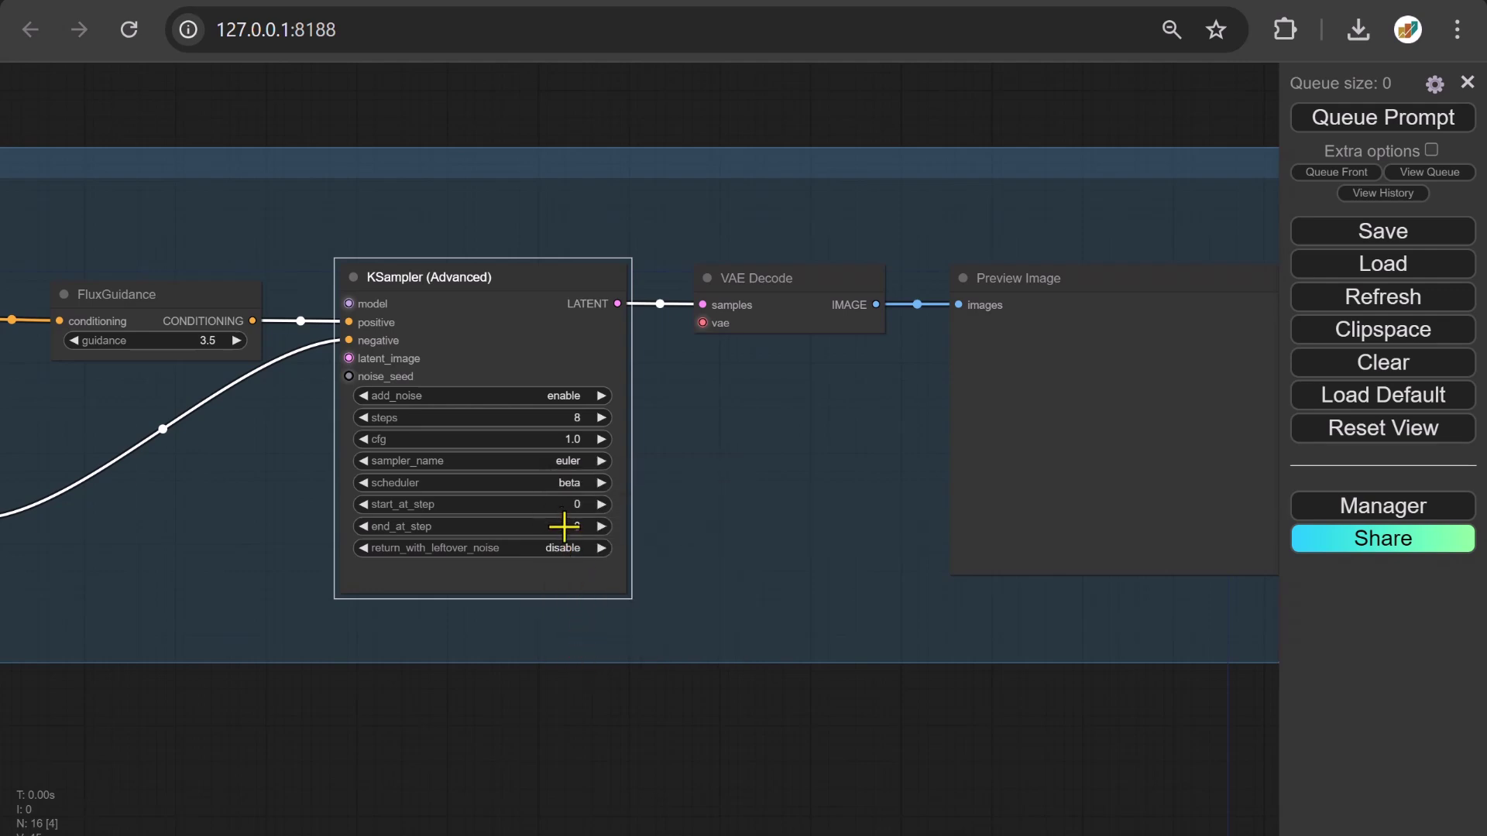
Queue the prompt to generate the image and enlarge the Preview Image node.
drag(1205, 710, 823, 671)
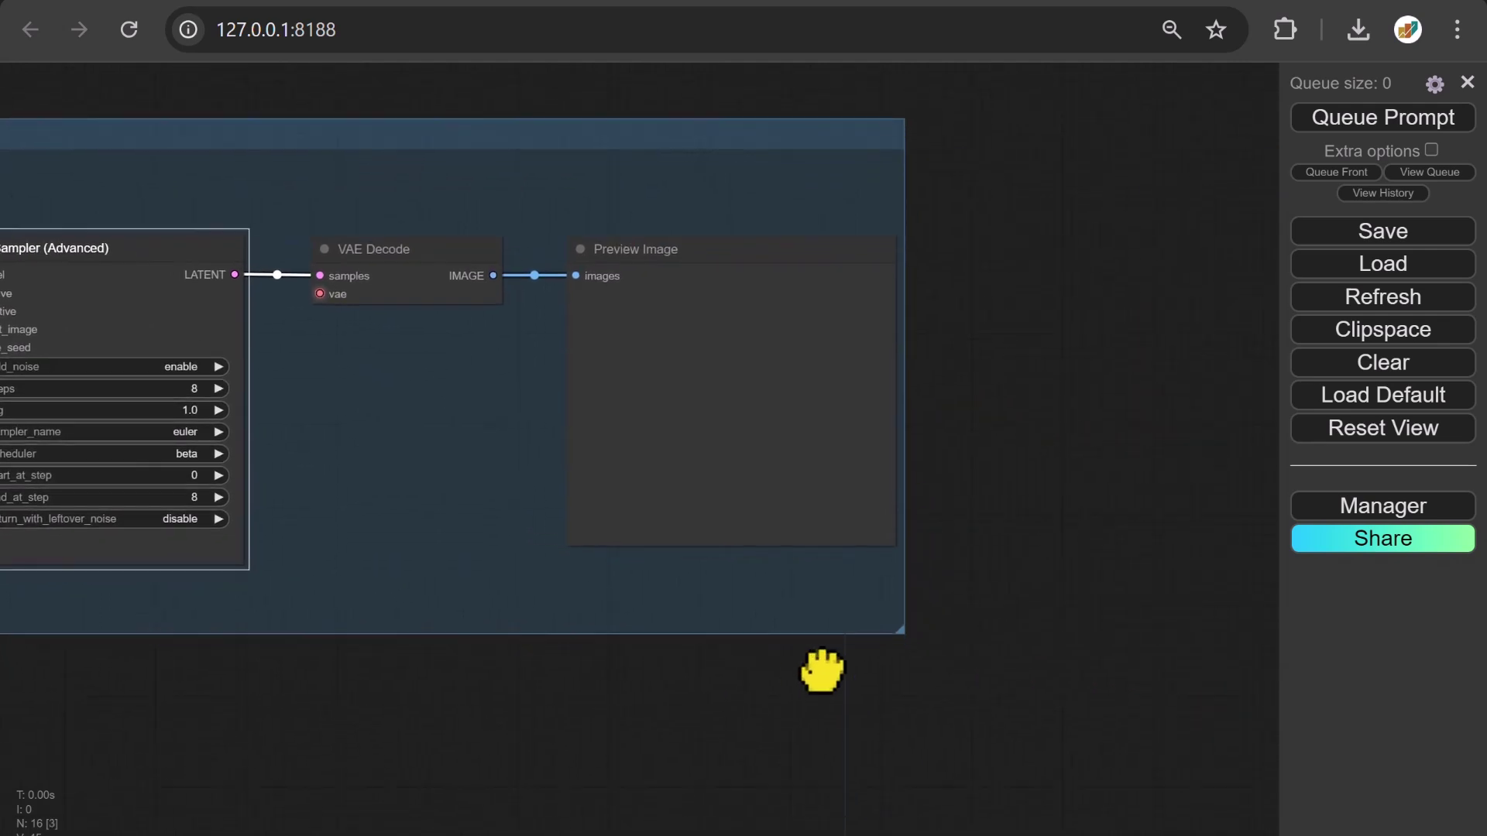
click(1317, 116)
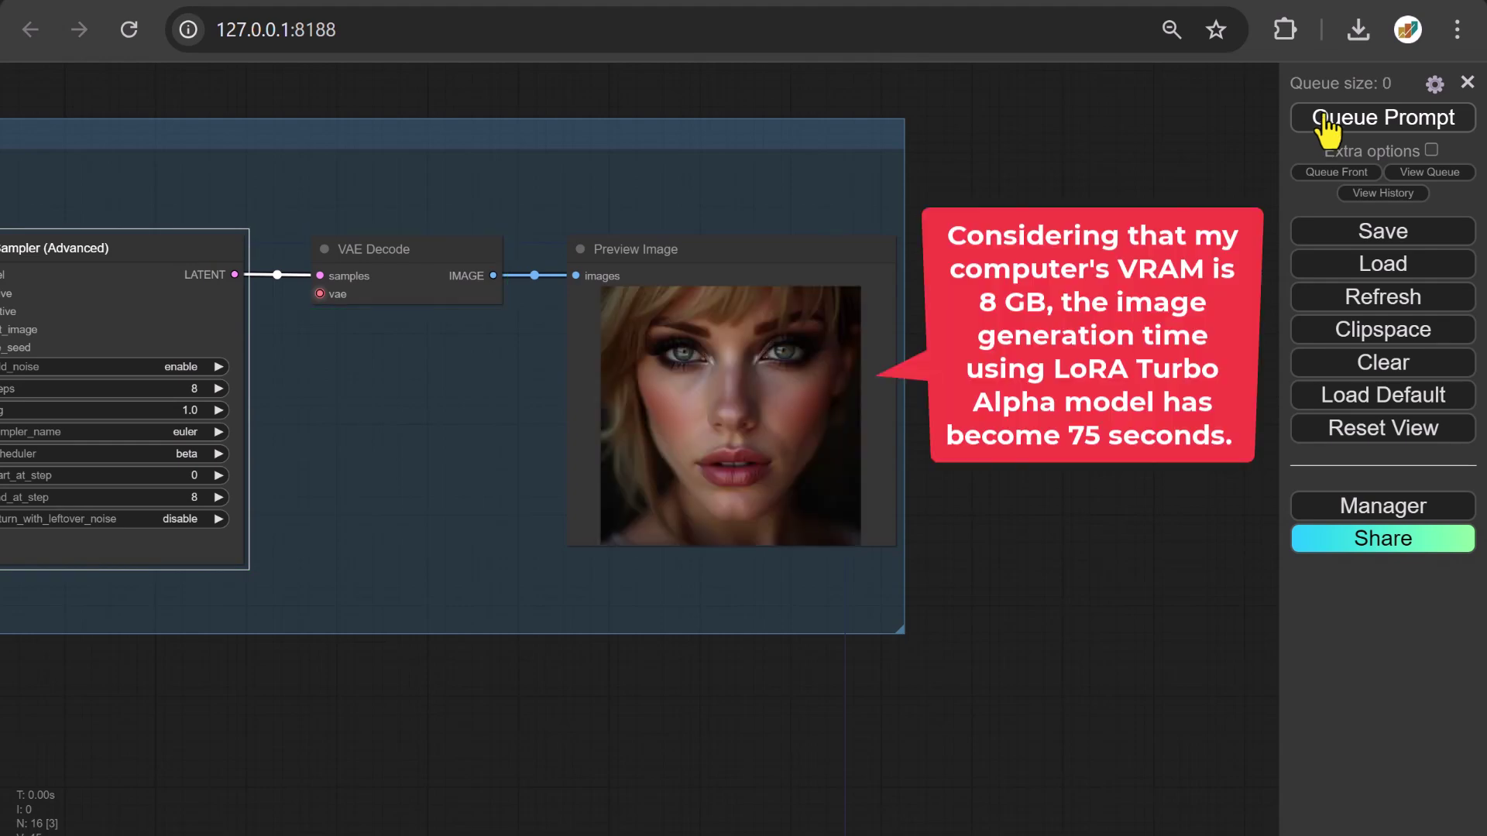
drag(889, 545, 972, 630)
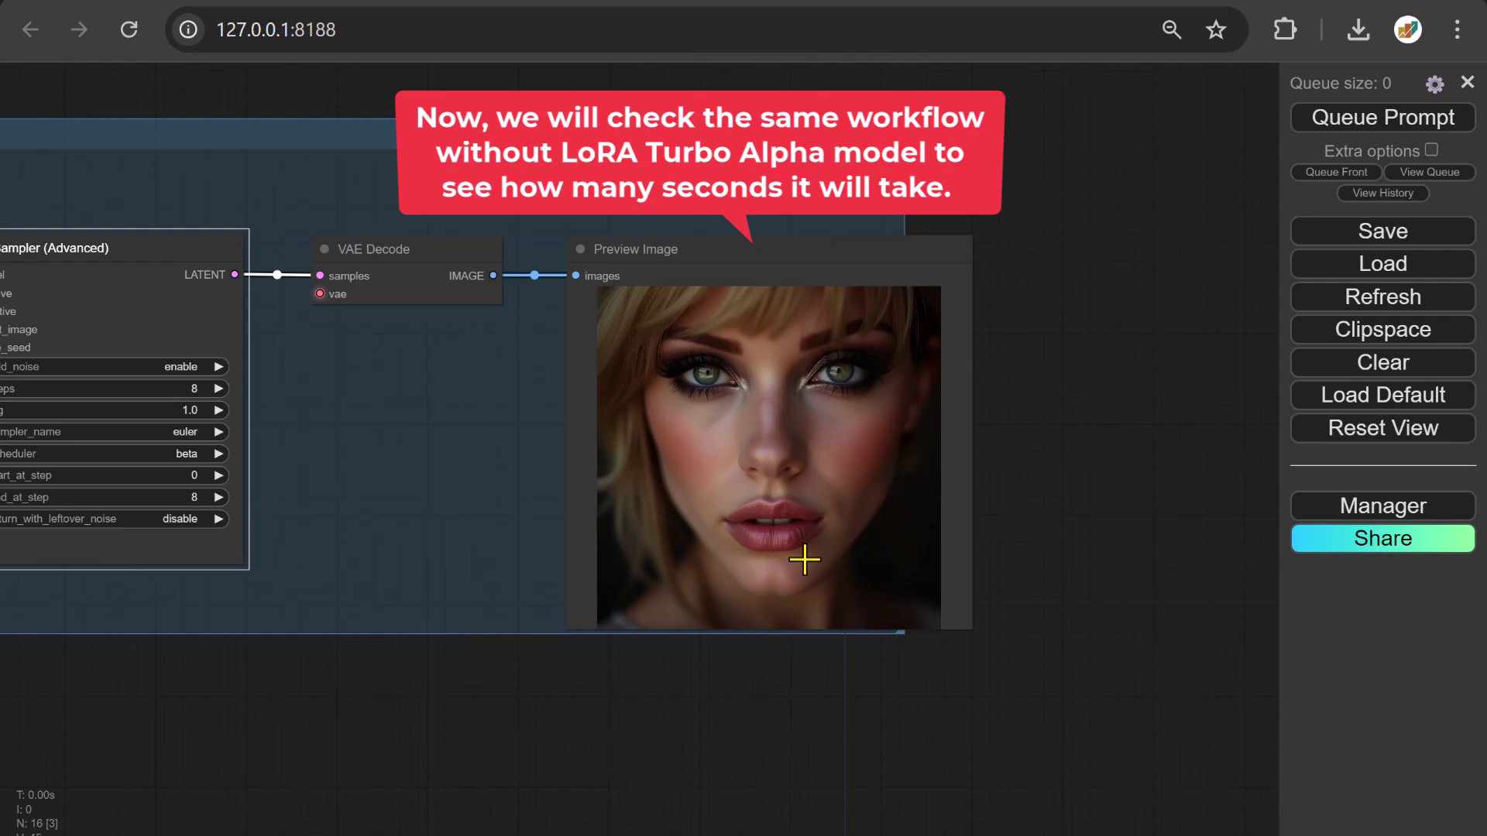
Duplicate all nodes of the Turbo Alpha group and place the copies directly below the original group.
scroll(805, 559, down, 7)
drag(248, 774, 666, 695)
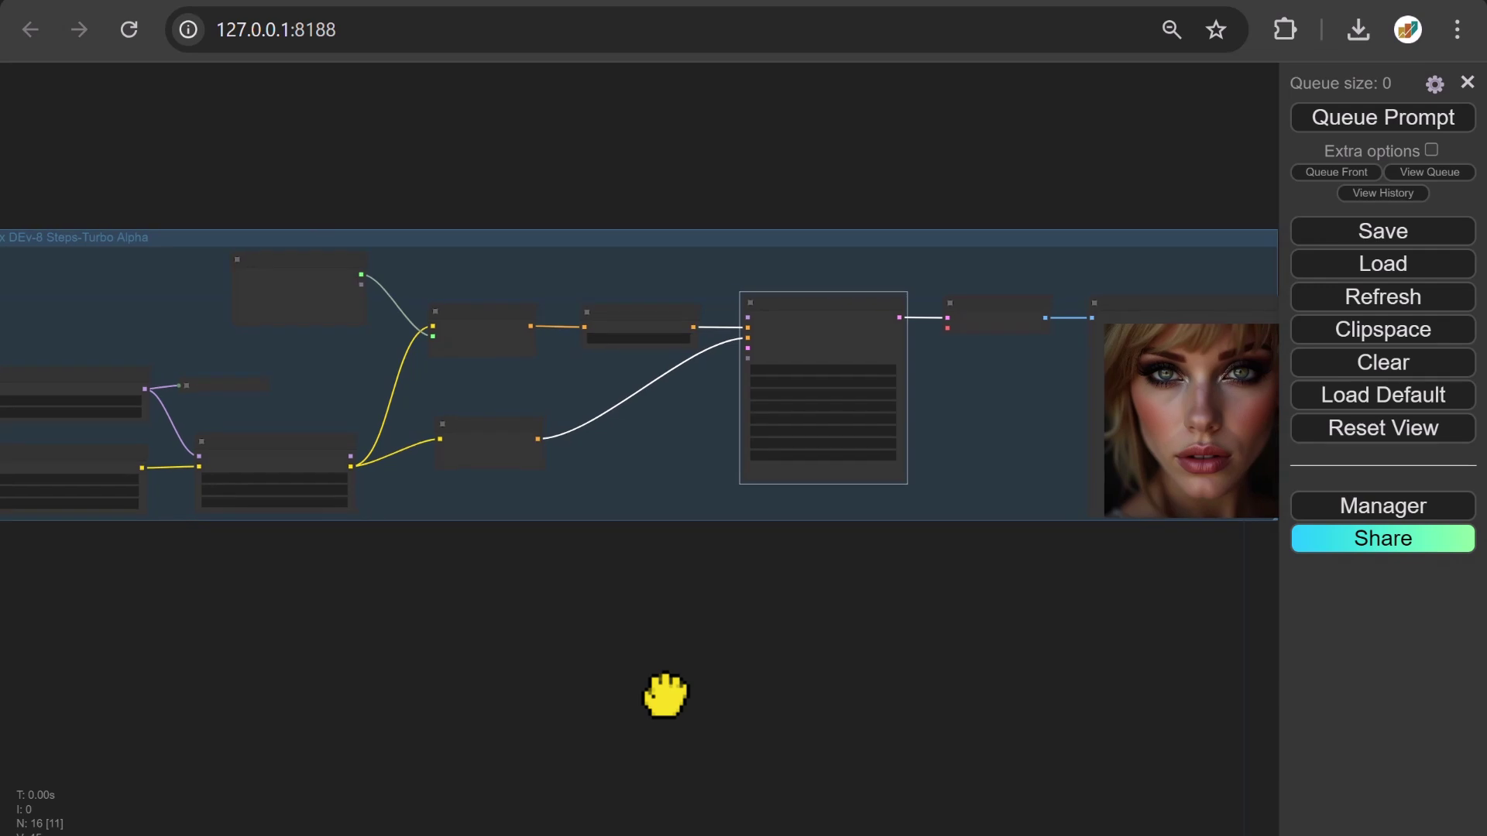
drag(1184, 95, 71, 631)
key(ctrl+c)
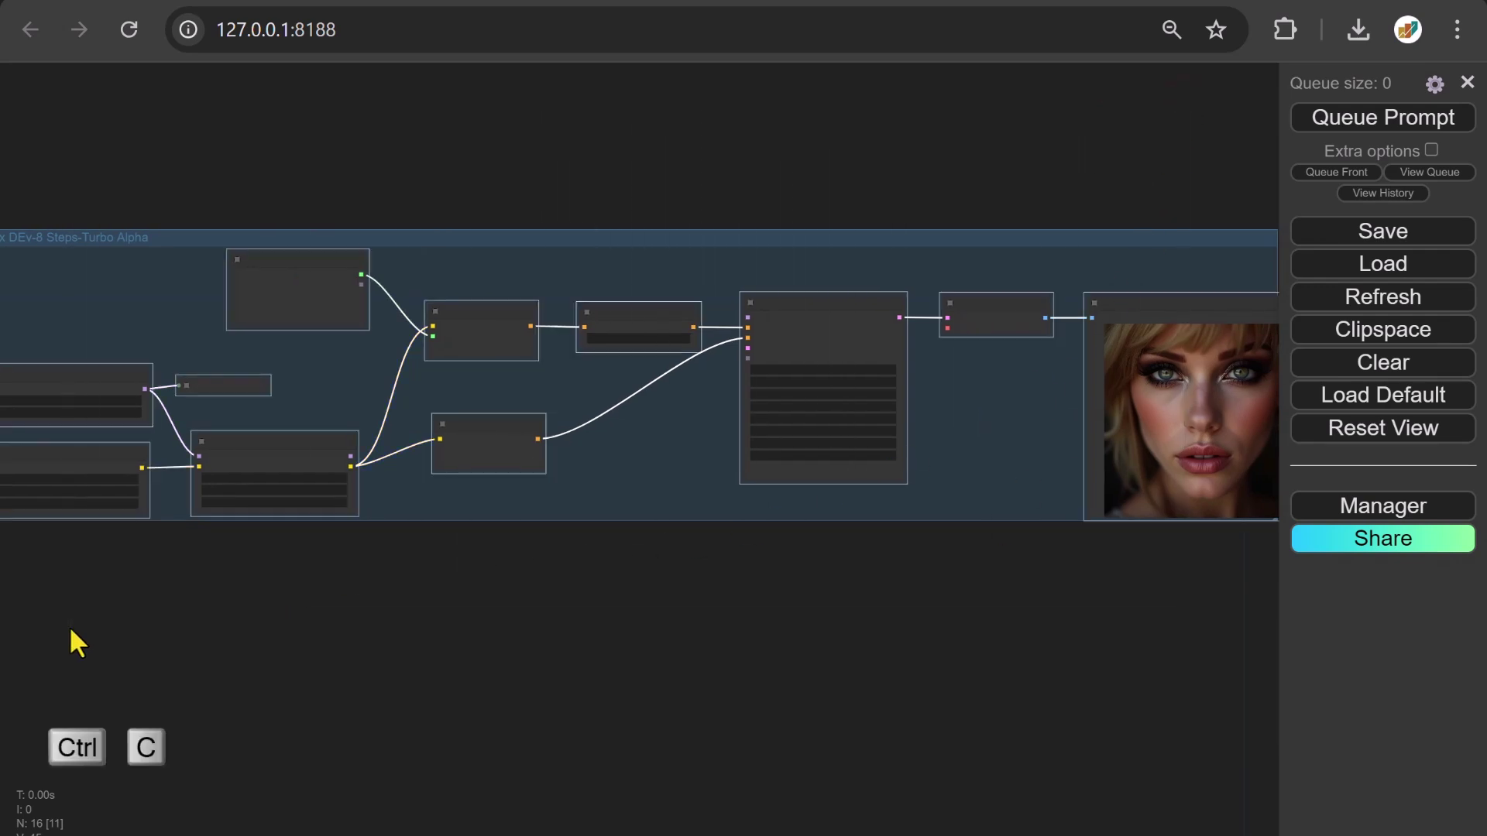
key(ctrl+v)
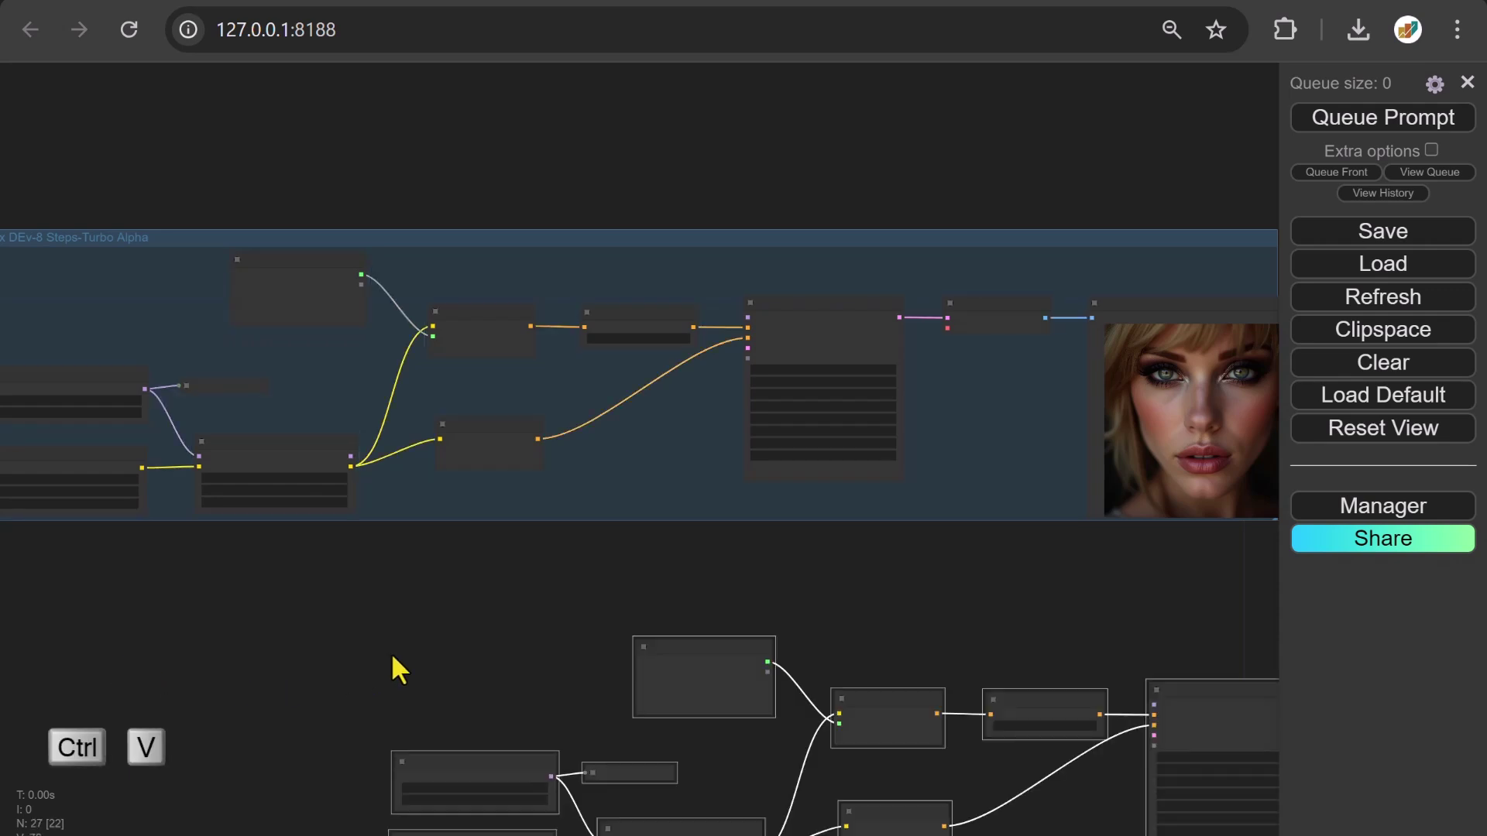
shift+click(744, 648)
drag(604, 667, 305, 597)
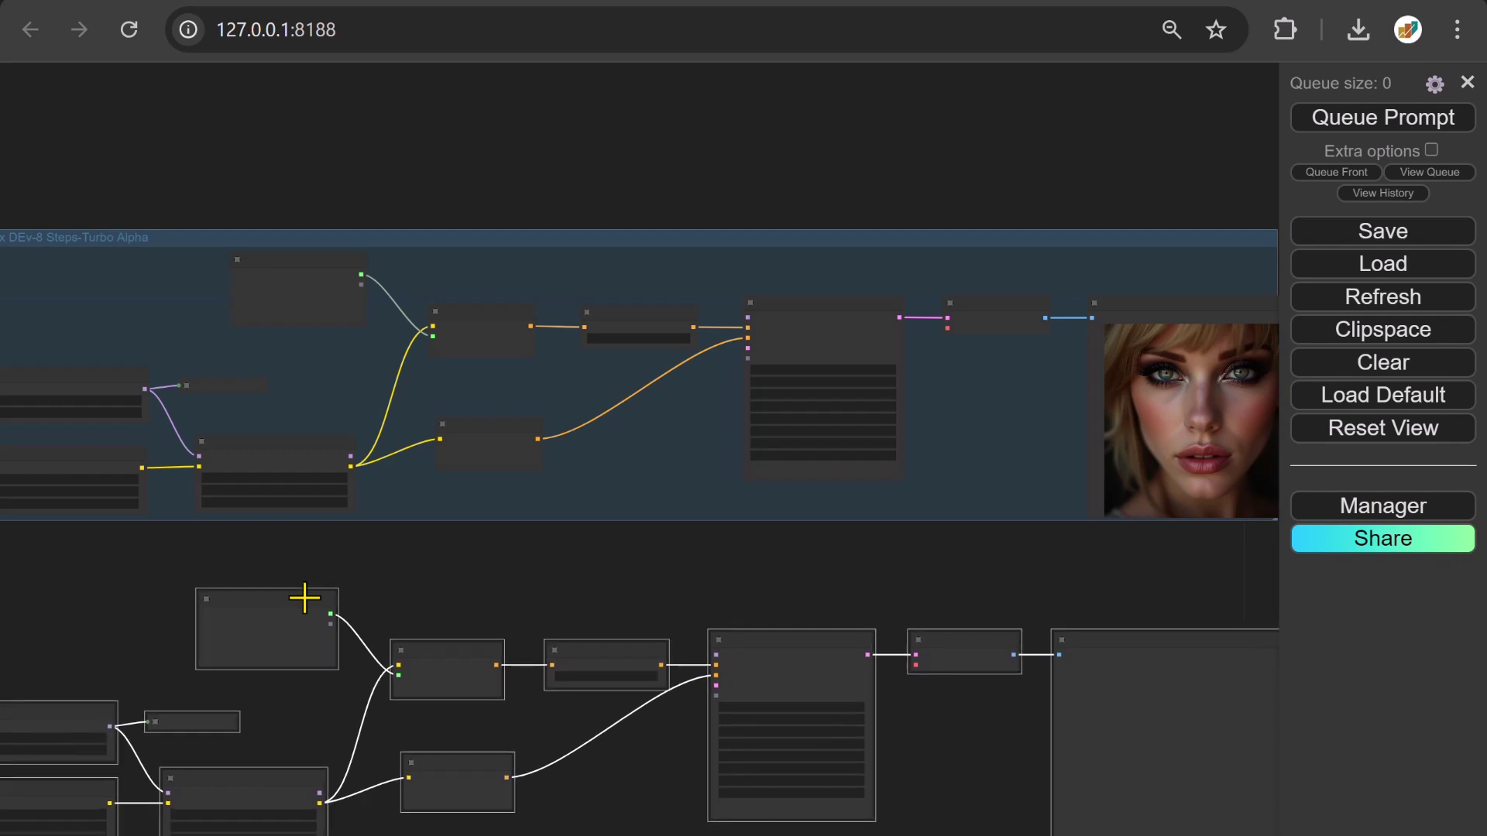
Add a new group over the duplicated nodes and fit it to them.
right_click(9, 584)
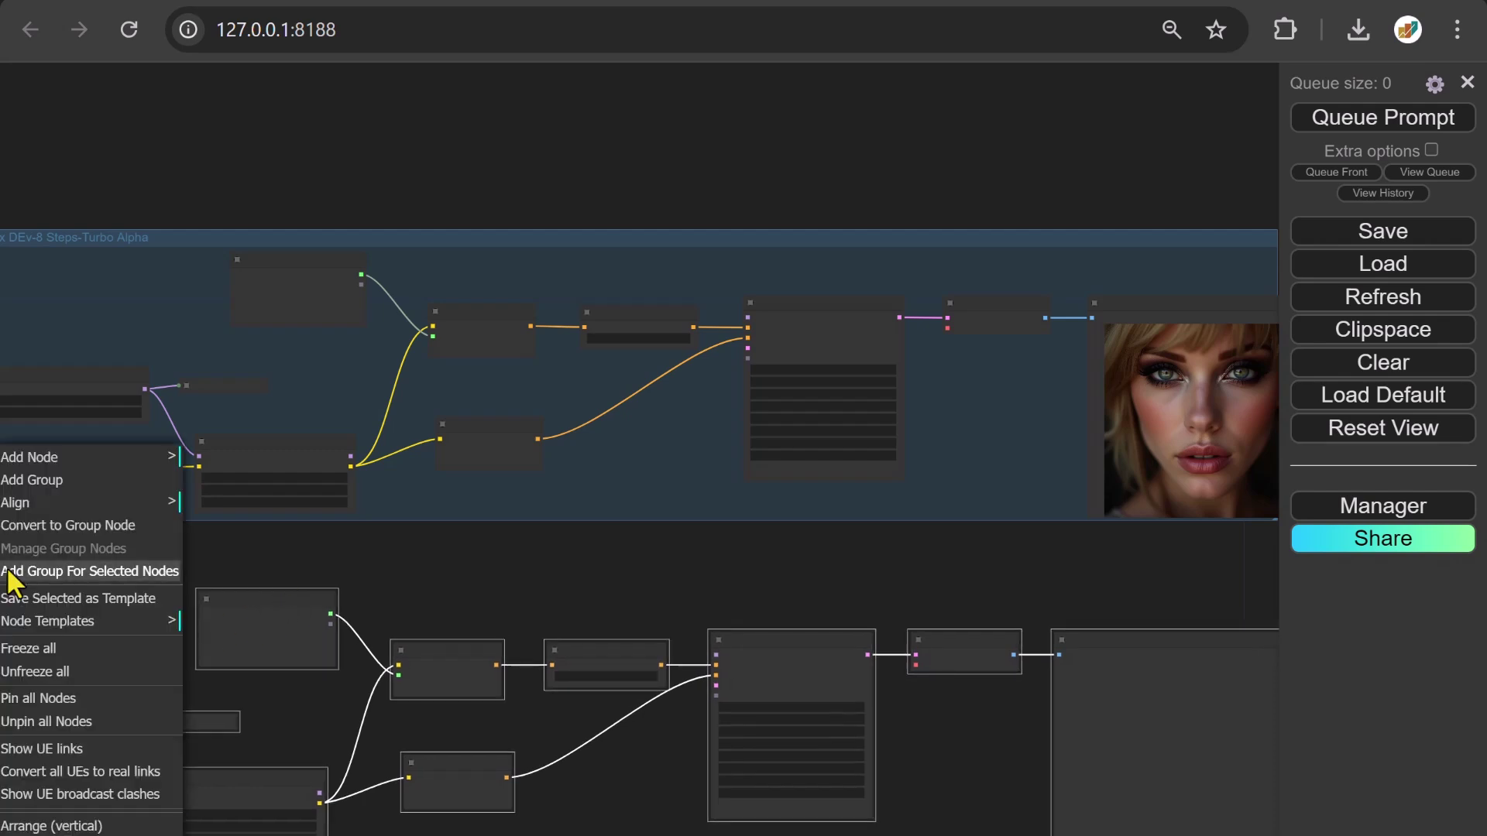
click(78, 480)
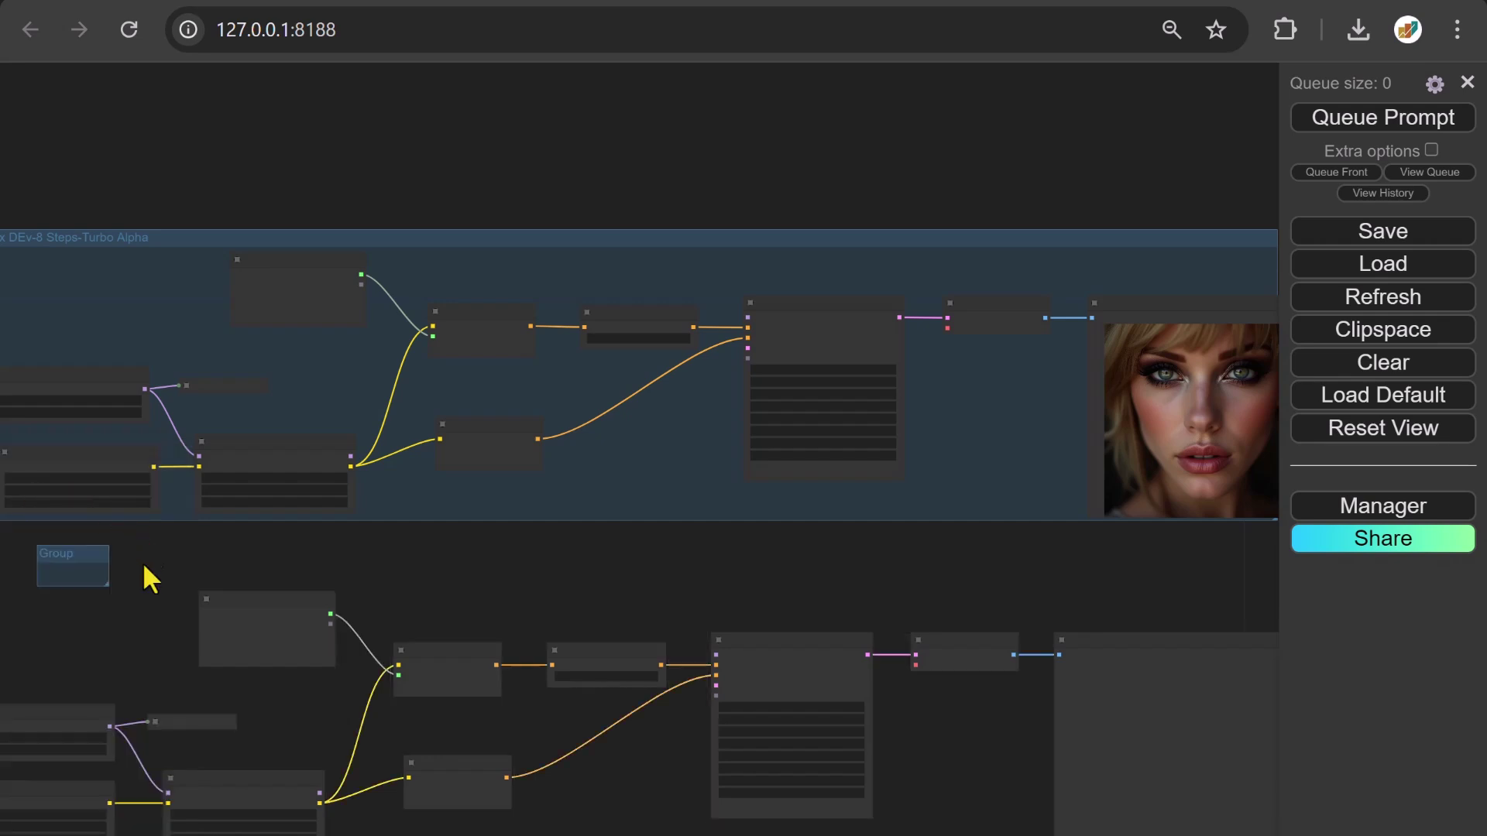
drag(107, 586, 1241, 829)
right_click(705, 573)
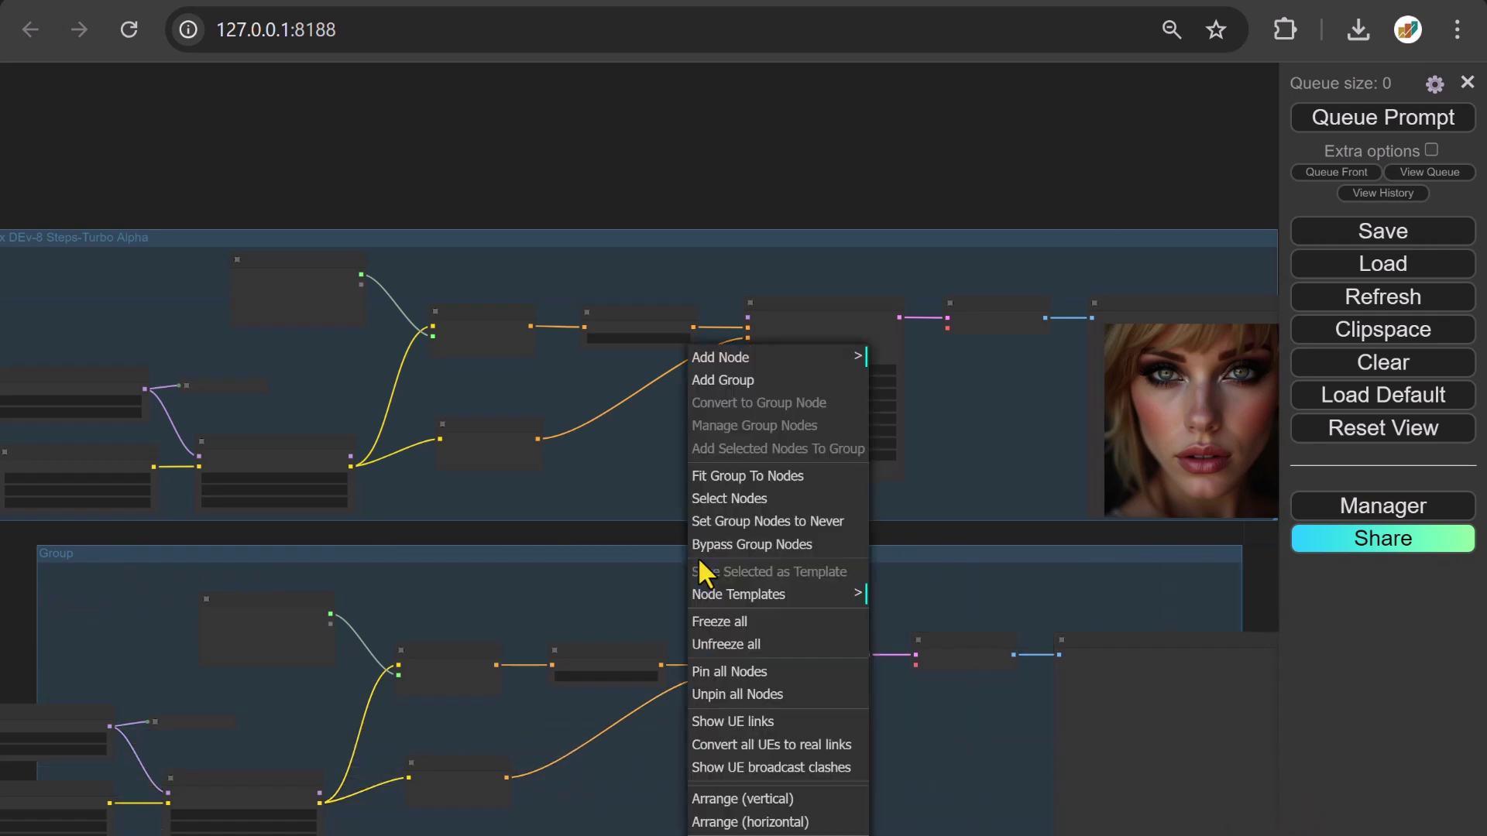
click(753, 476)
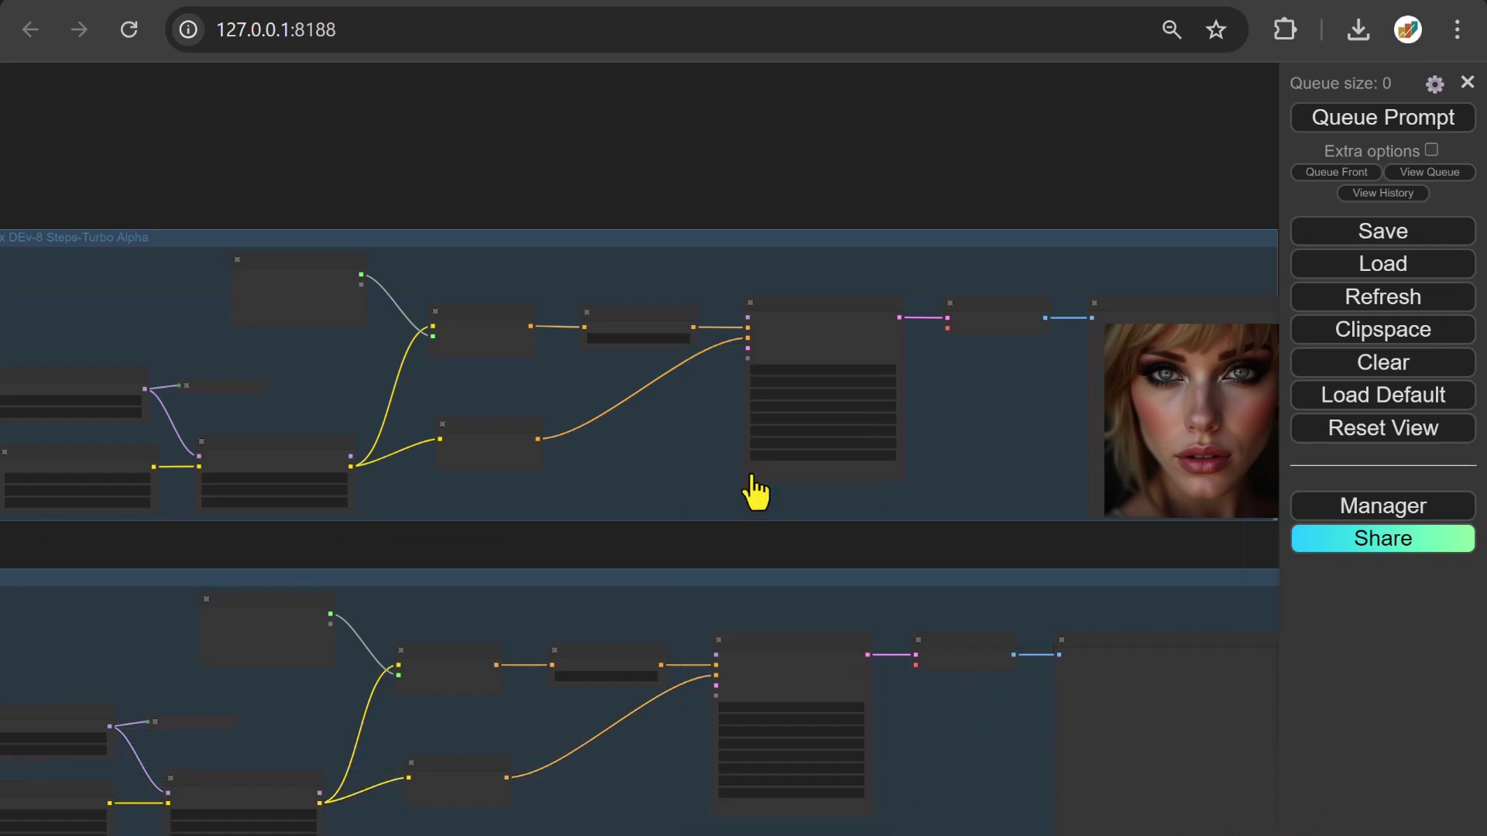
Rename the new group around the duplicated nodes as "Flux Dev-20 Steps".
drag(629, 540, 728, 510)
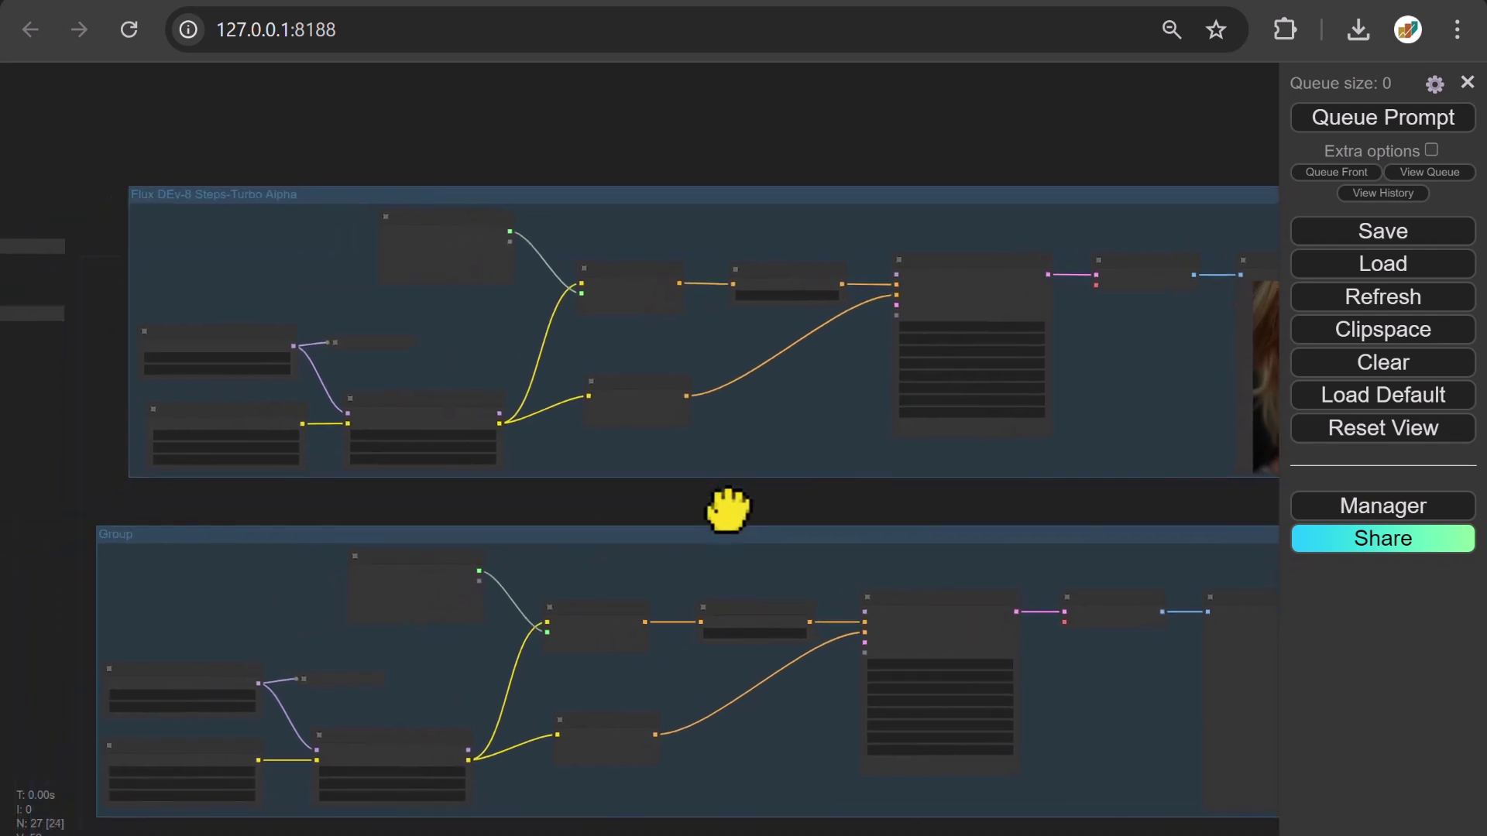
double_click(128, 533)
text(Flux Dev-)
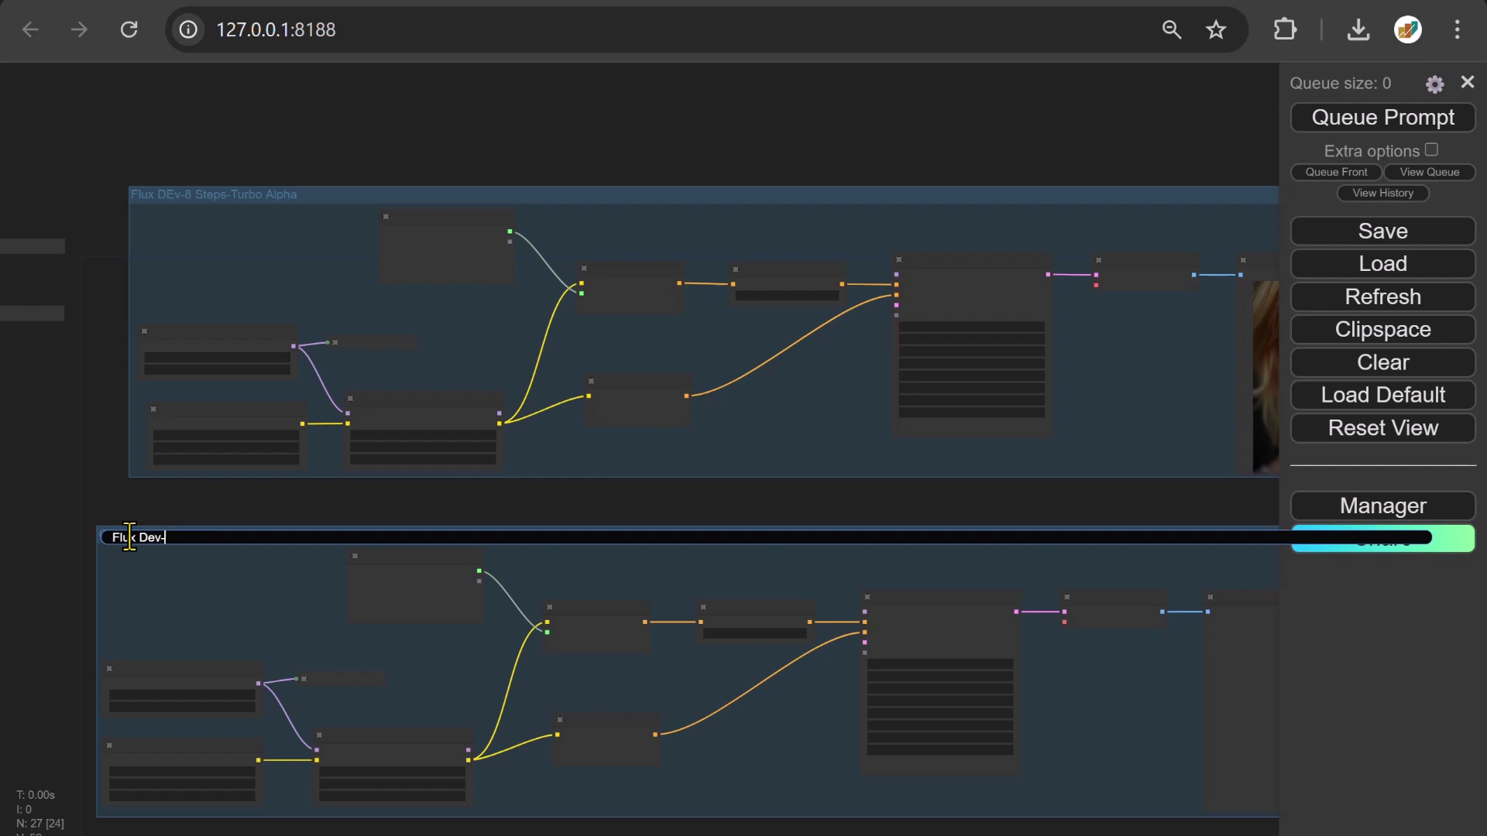
text(20 Steps)
key(Return)
Remove the Load LoRA node from the Flux Dev-20 Steps group.
scroll(128, 532, up, 5)
drag(305, 653, 289, 310)
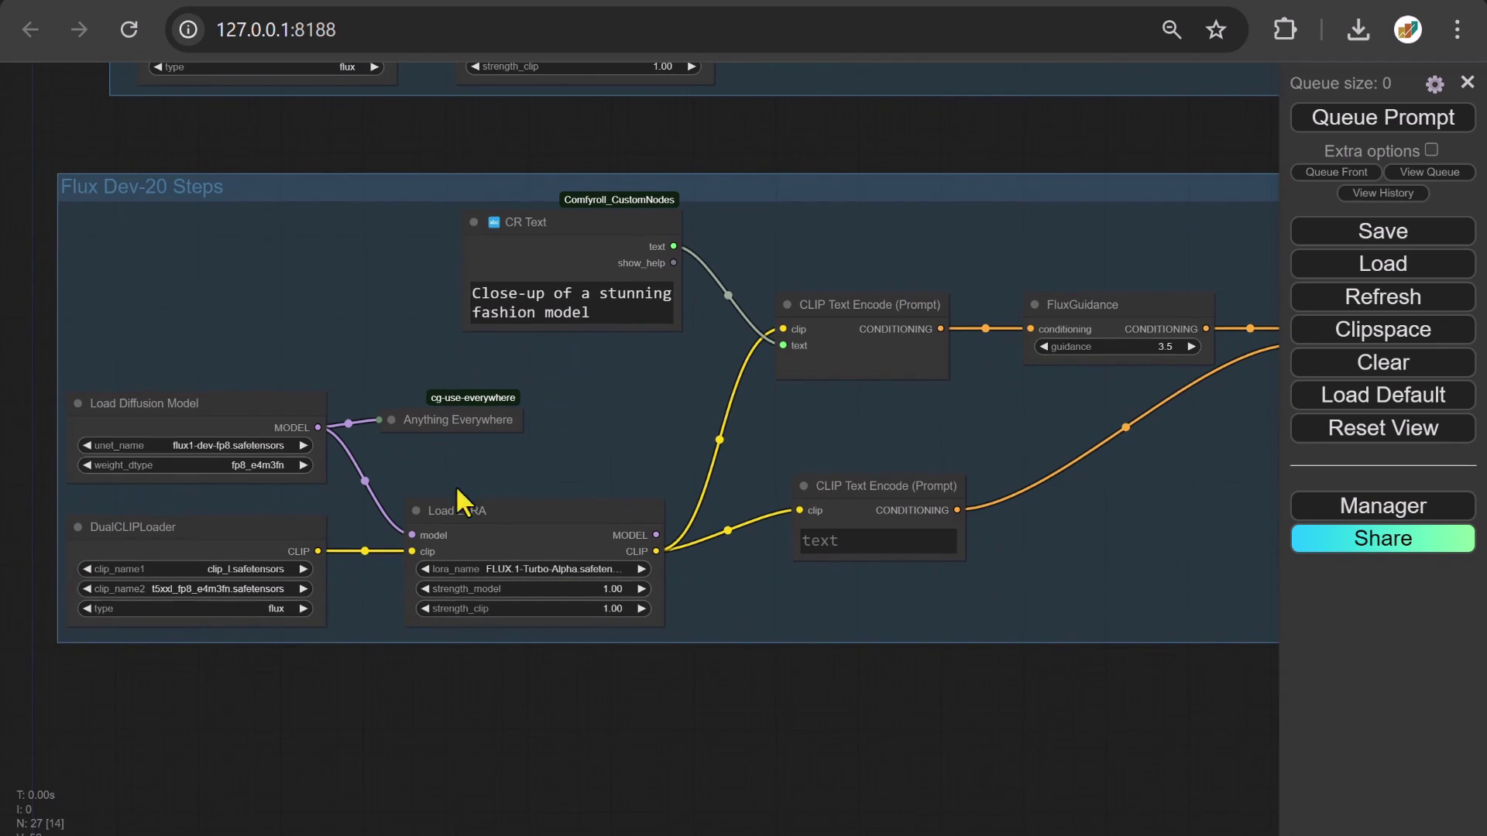
click(507, 511)
right_click(506, 511)
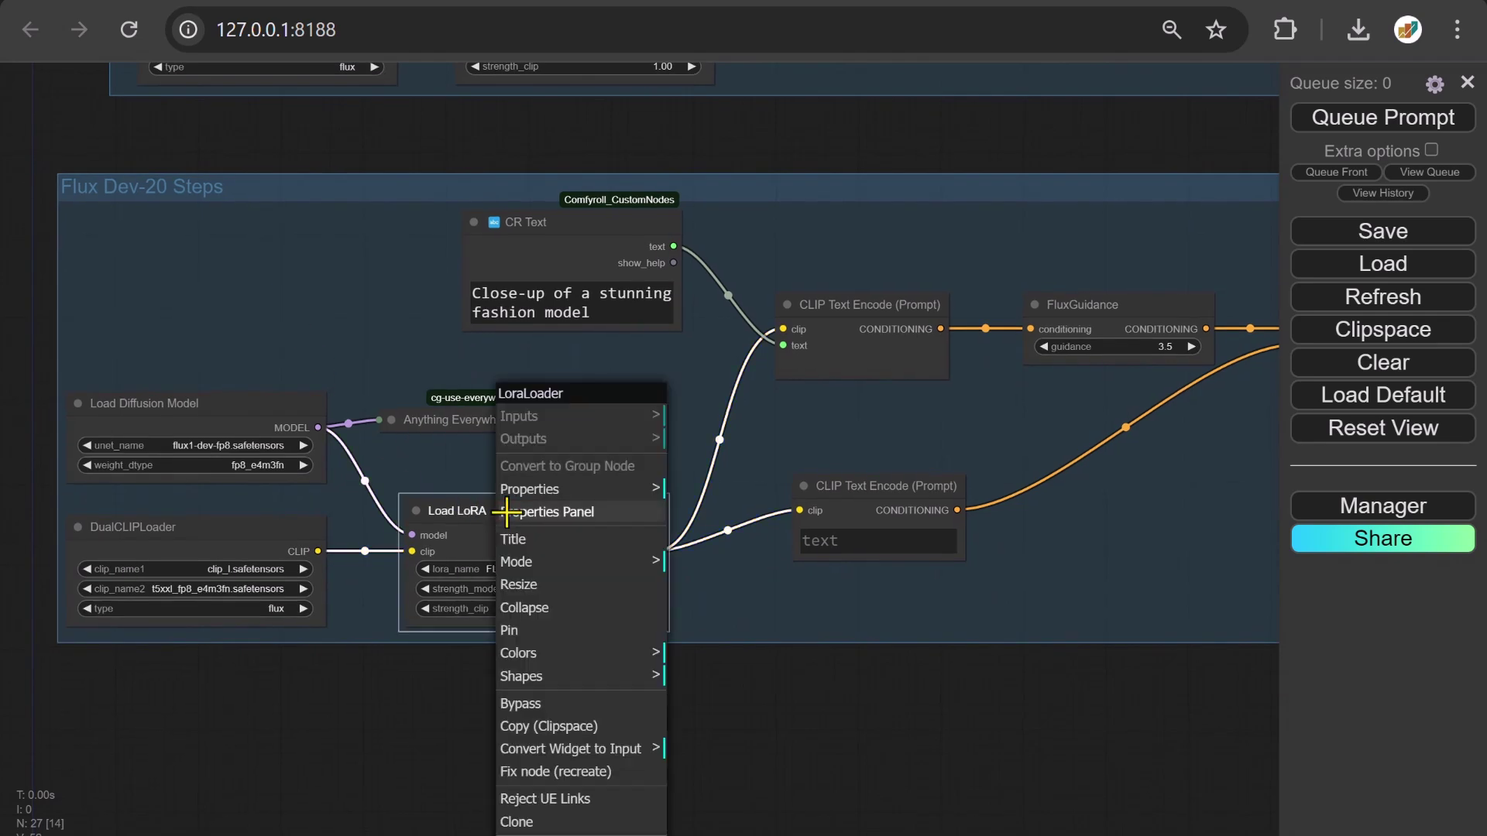
scroll(542, 518, down, 1)
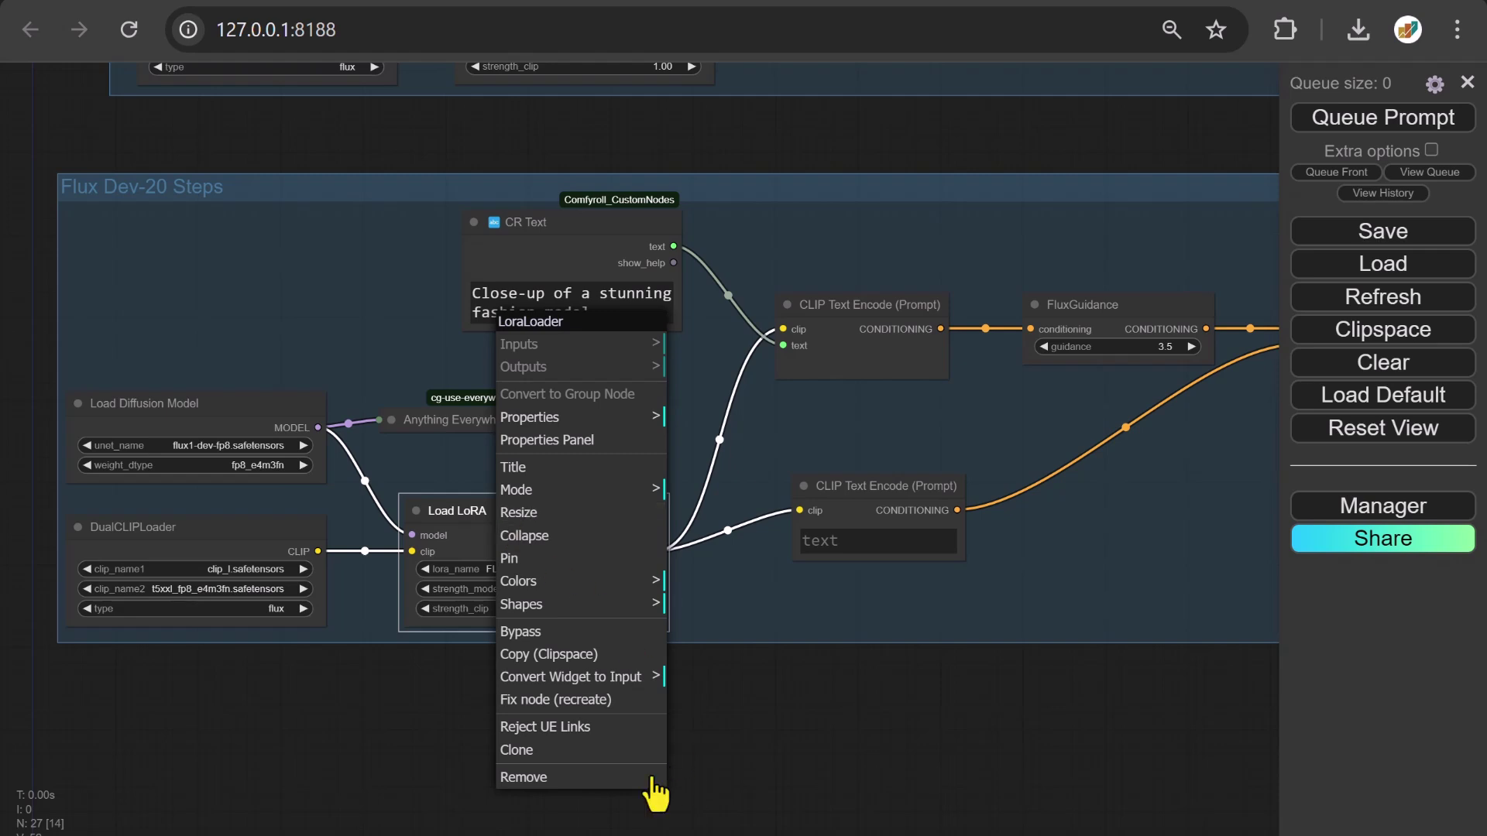
click(546, 775)
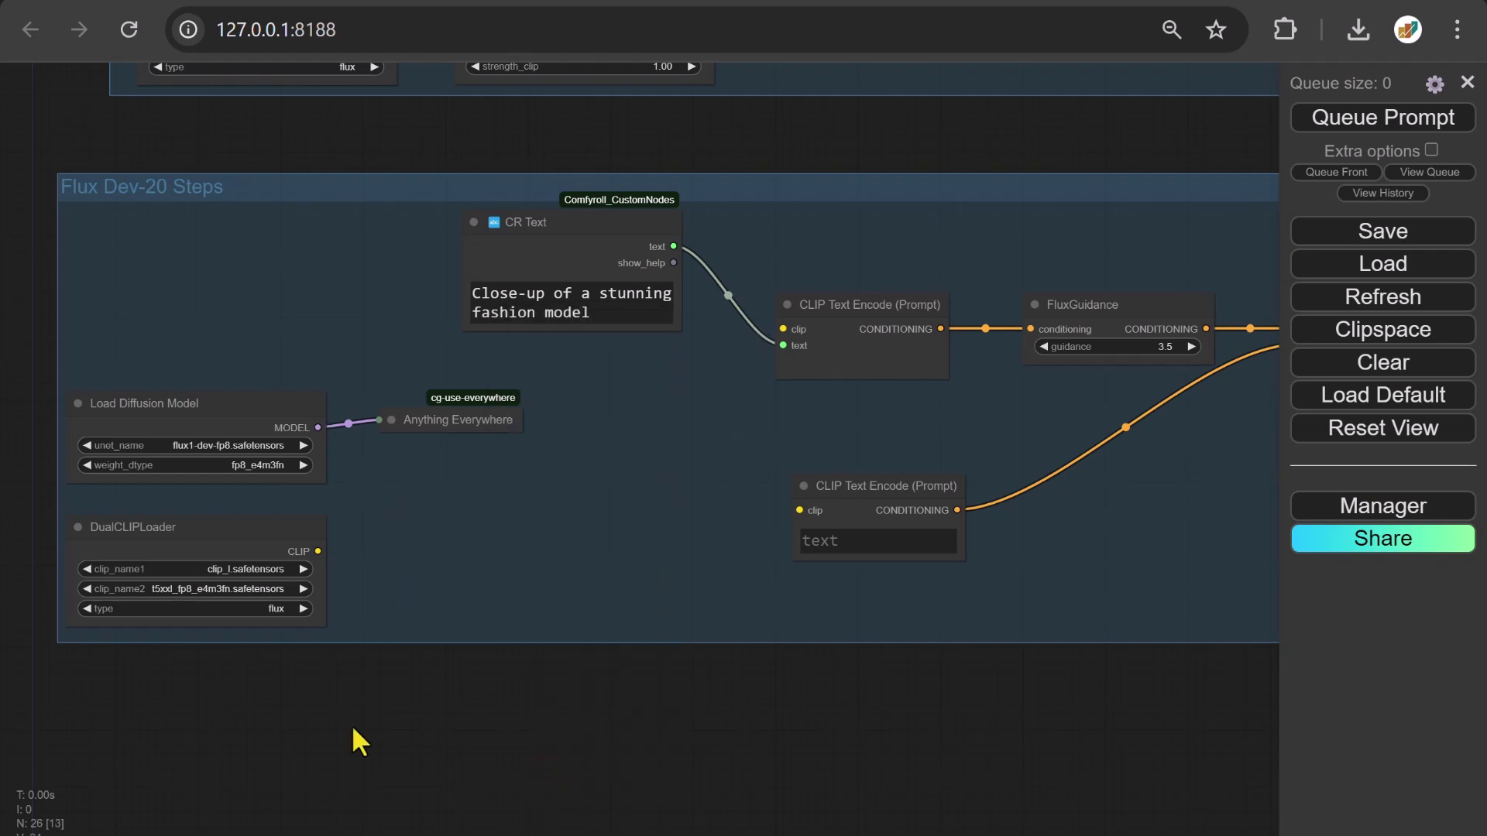
Move the DualCLIPLoader below the Anything Everywhere node and connect its CLIP output to both CLIP Text Encode nodes.
drag(152, 525, 542, 484)
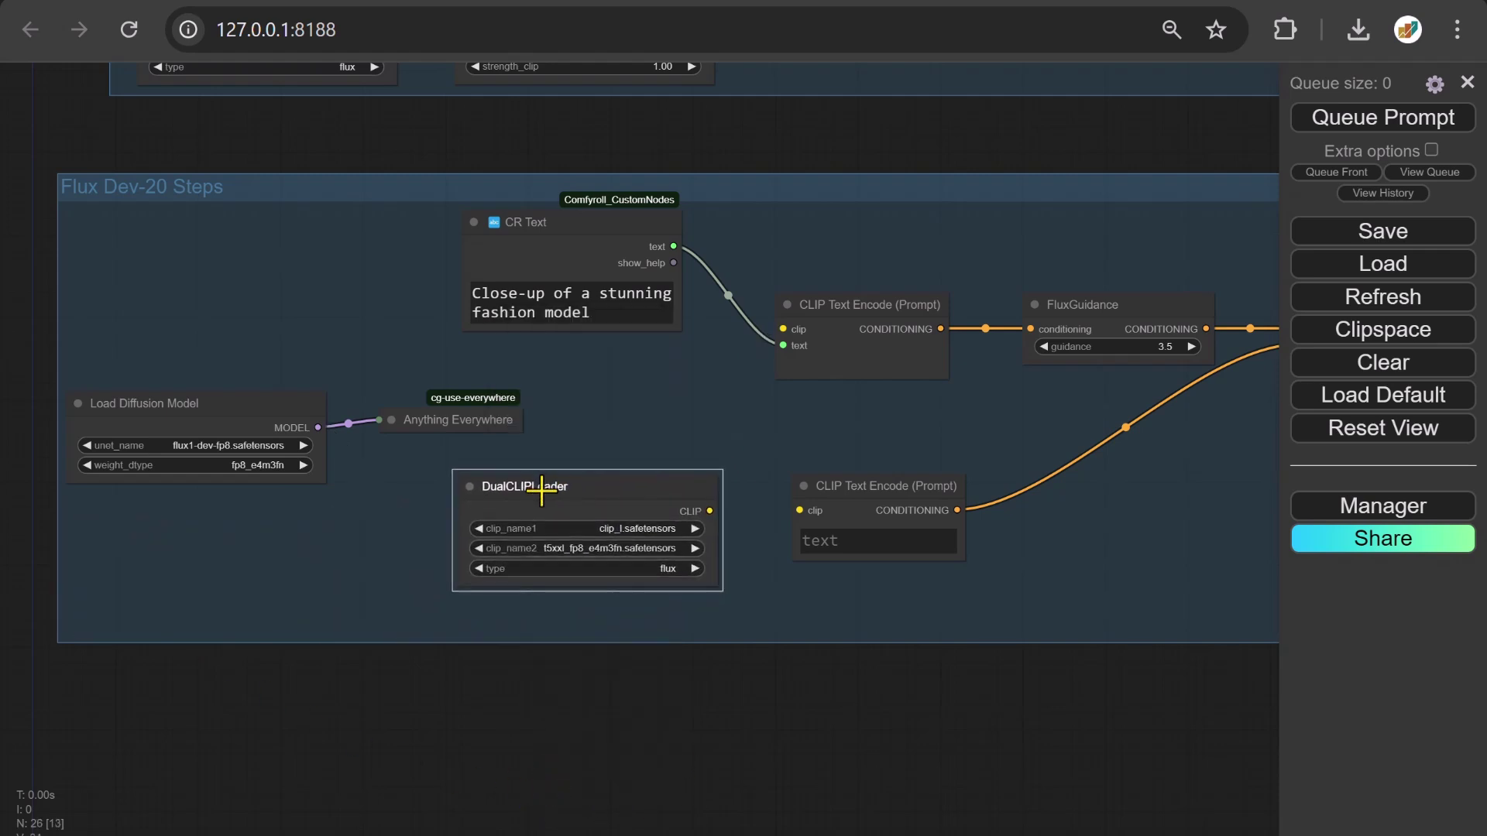
drag(710, 510, 783, 329)
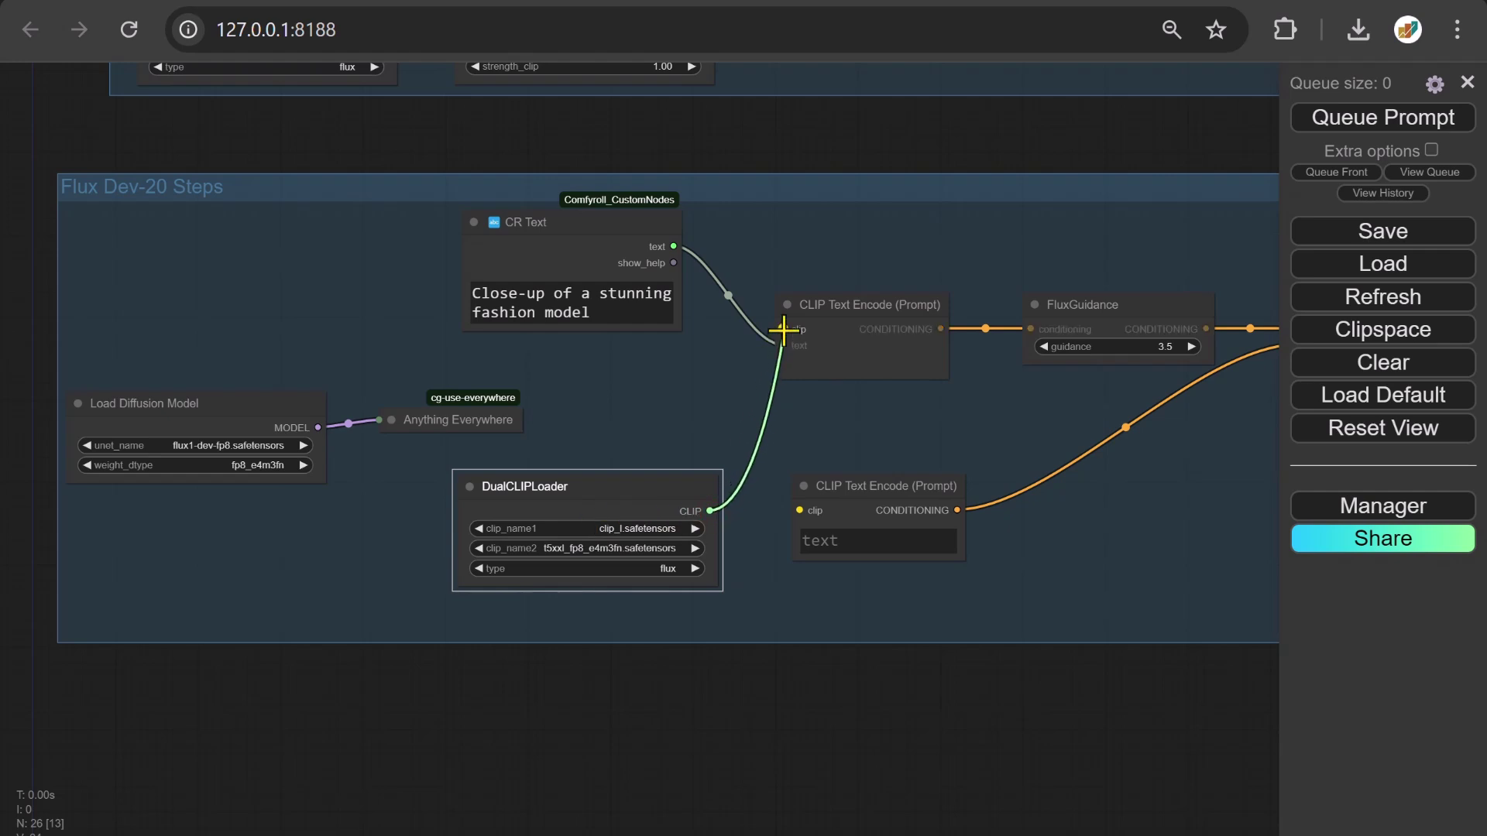
drag(706, 510, 796, 508)
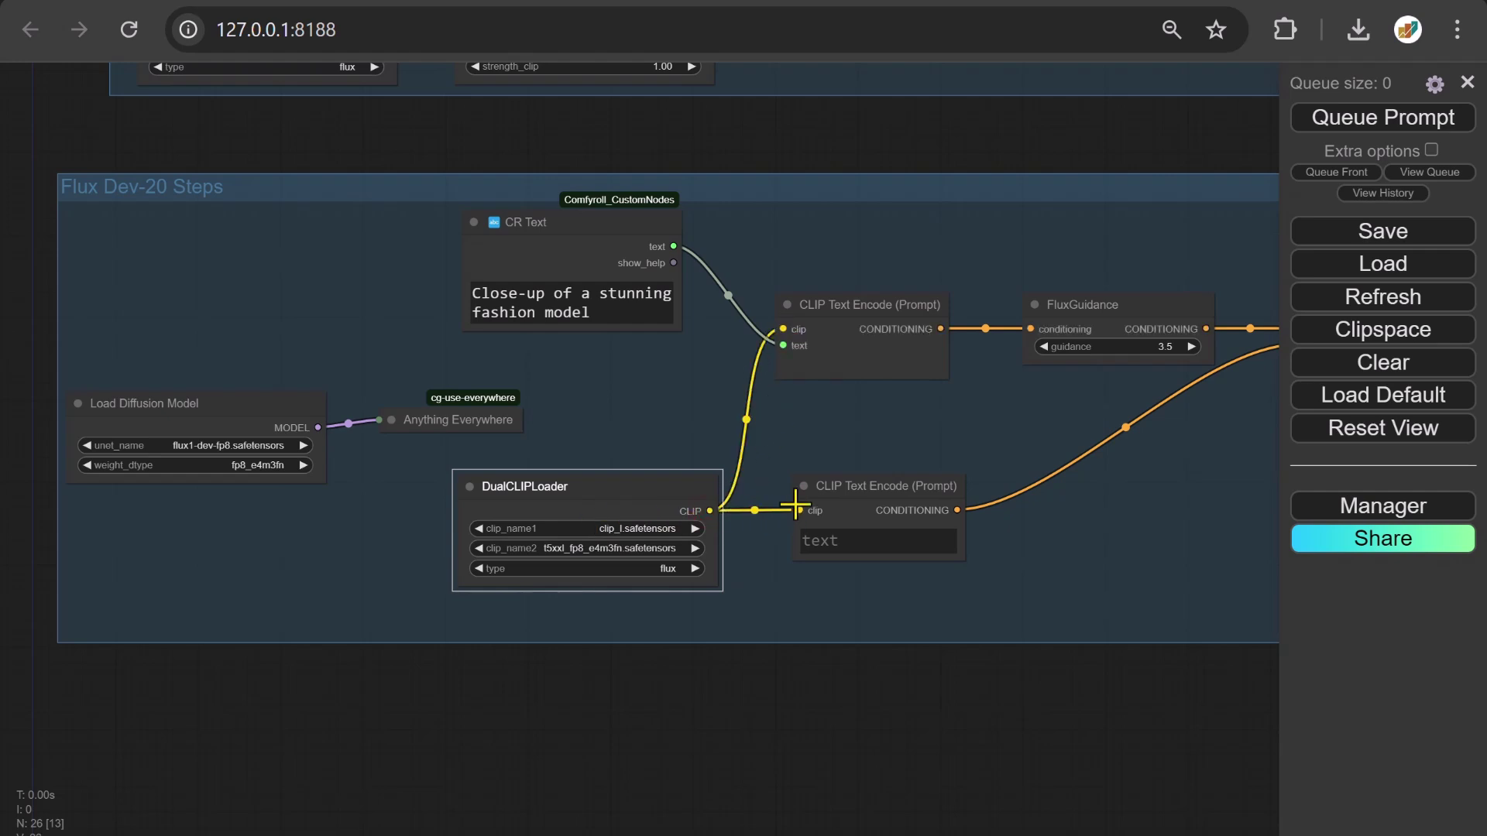
Set the steps of the KSampler (Advanced) in the Flux Dev-20 Steps group to 20.
drag(1033, 440, 294, 562)
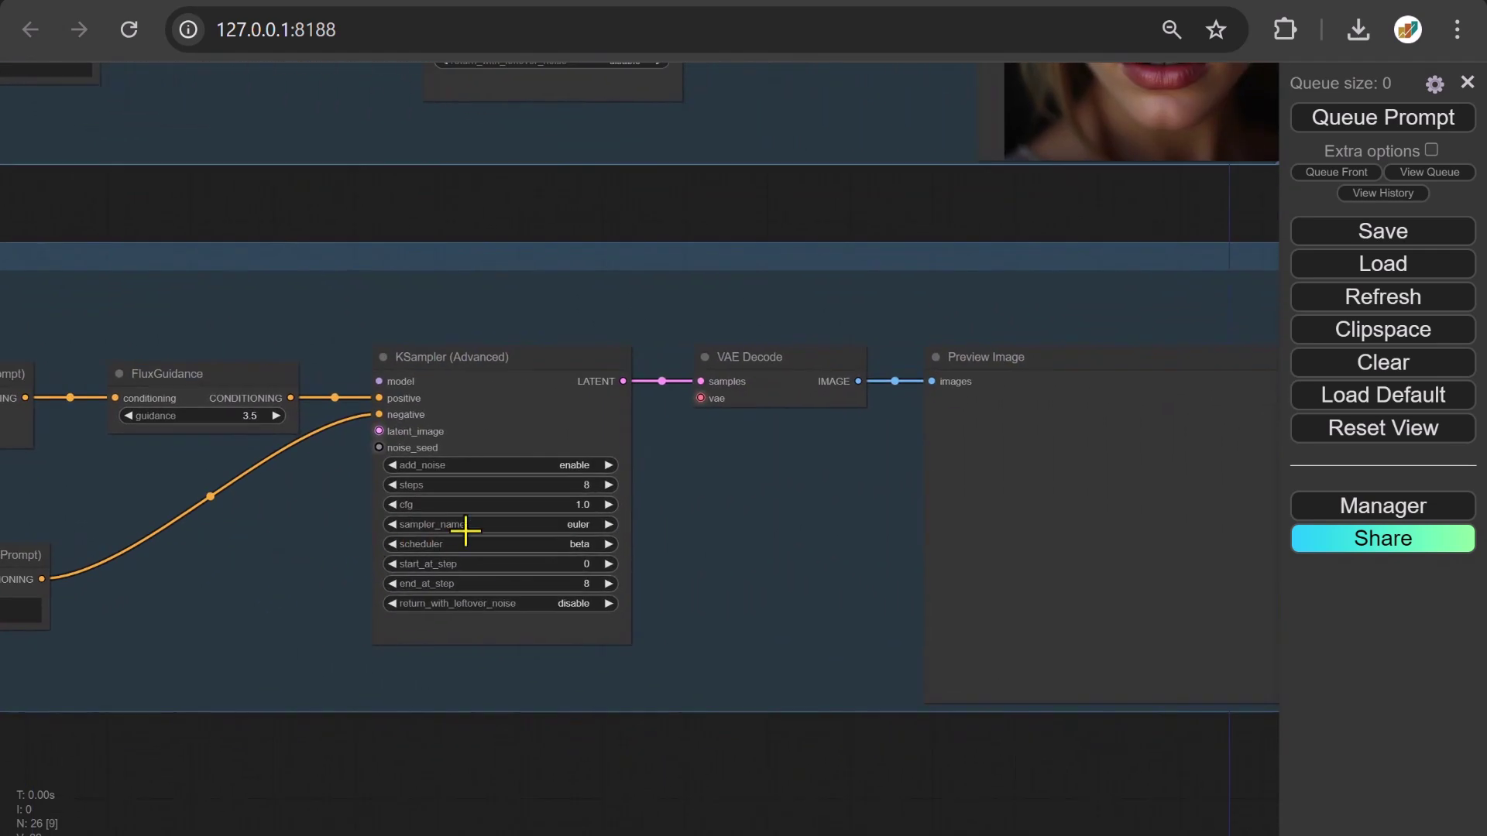
click(552, 480)
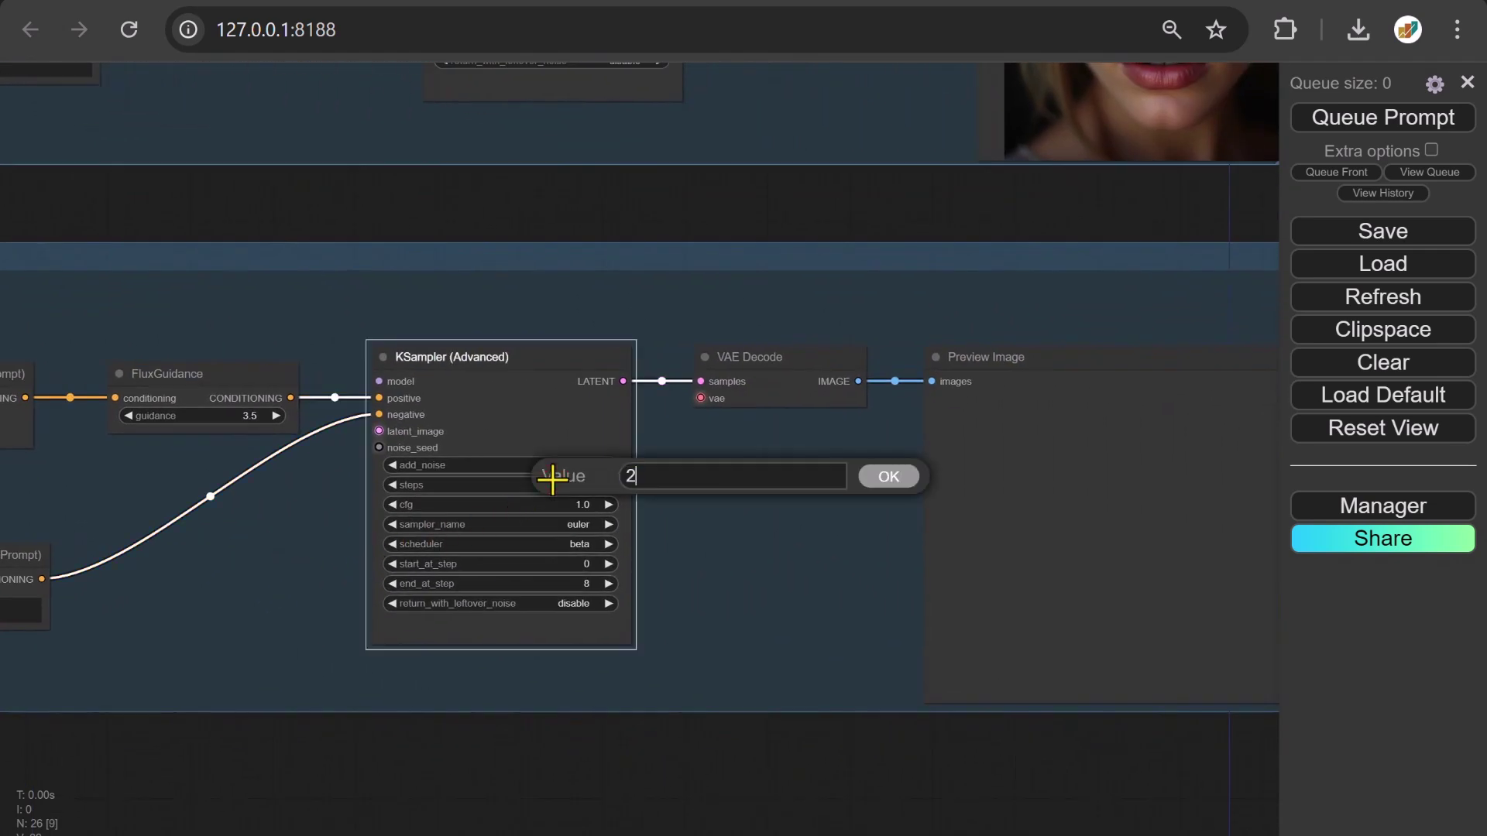
text(8)
key(Return)
Set all nodes of the upper 8-step Turbo Alpha group to Never.
scroll(552, 480, down, 4)
drag(610, 318, 494, 504)
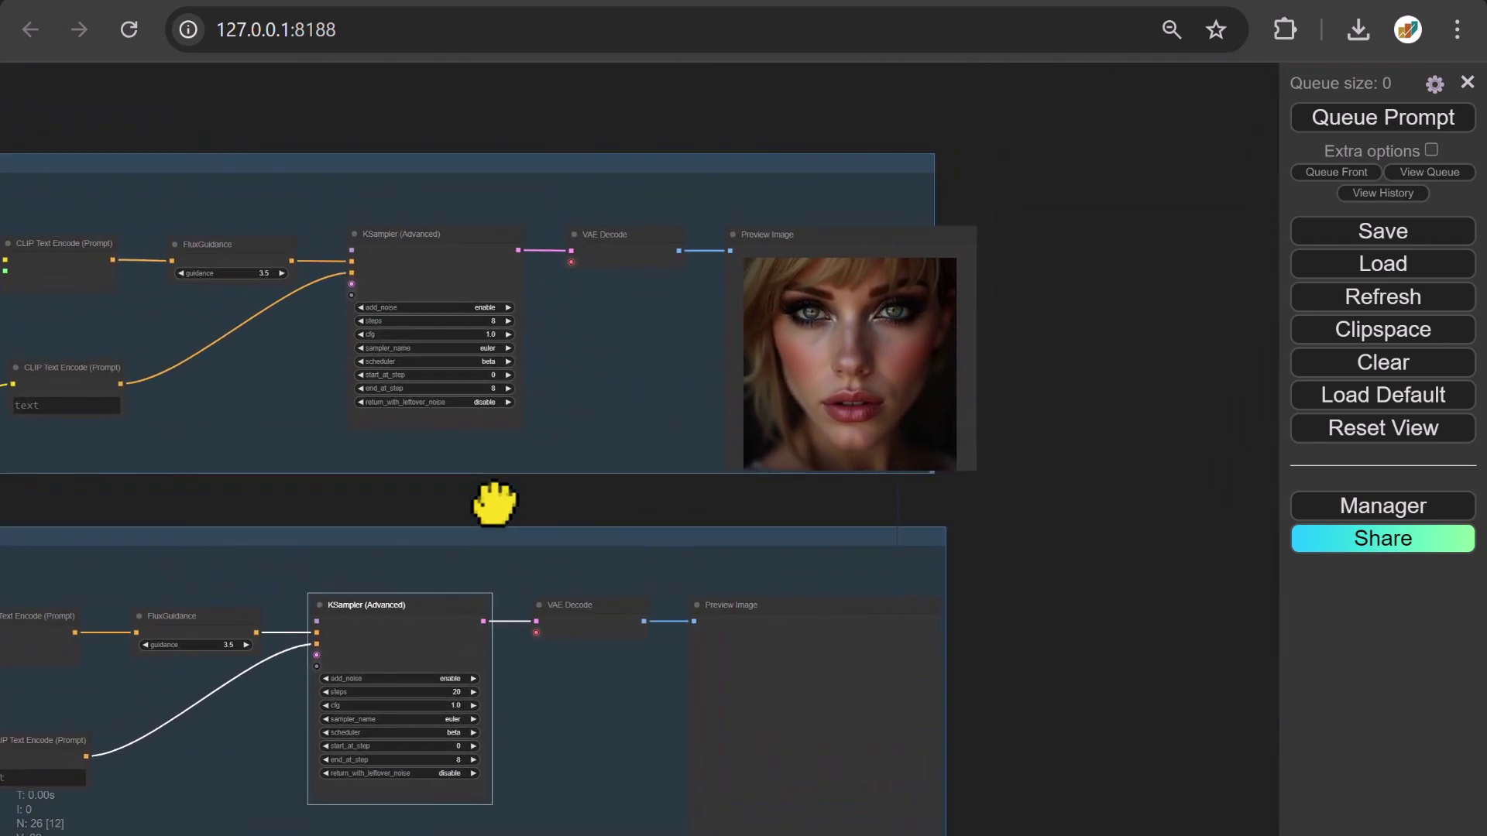
right_click(423, 159)
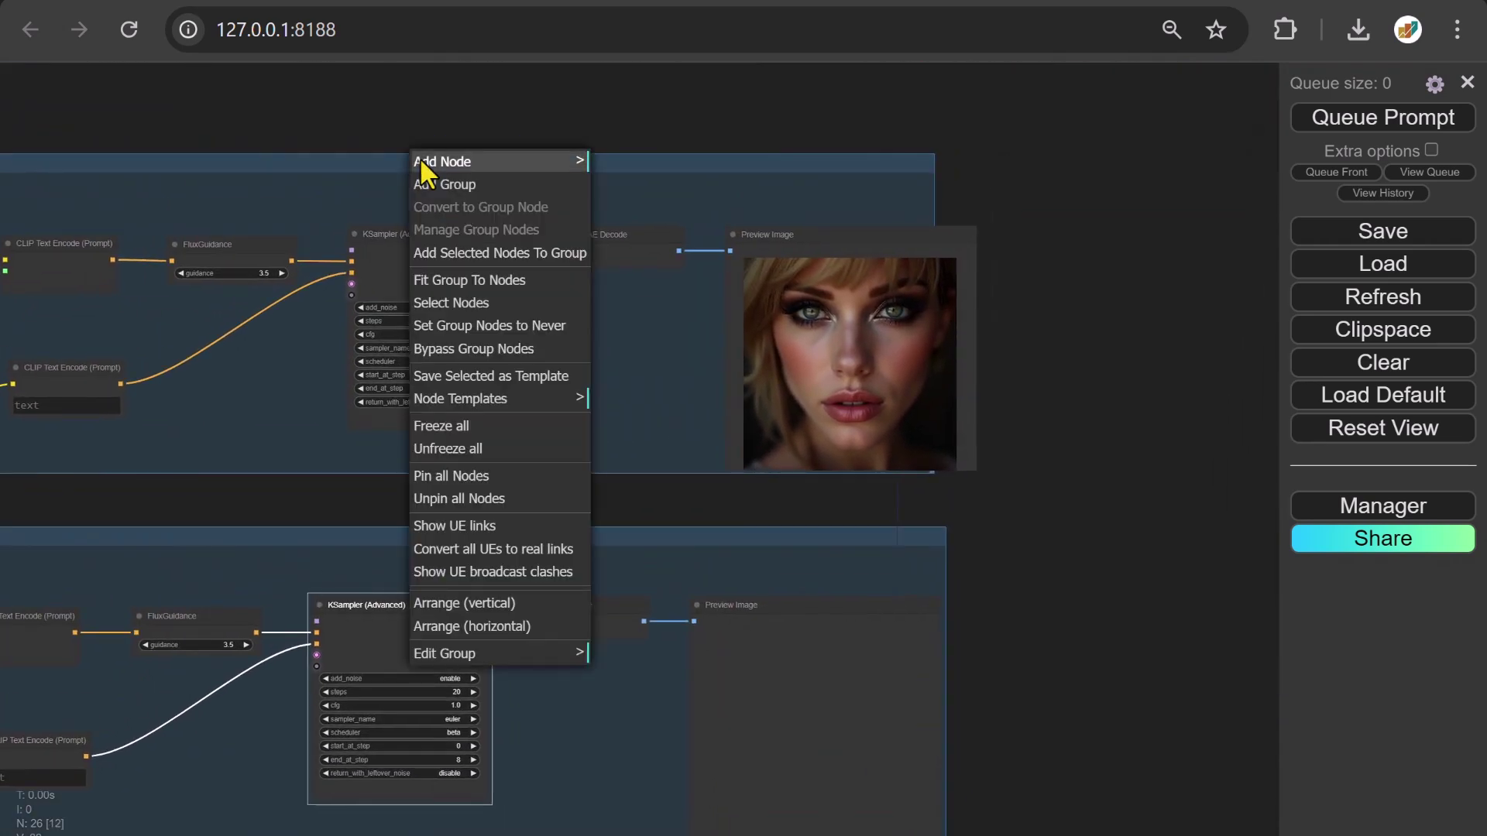
click(496, 323)
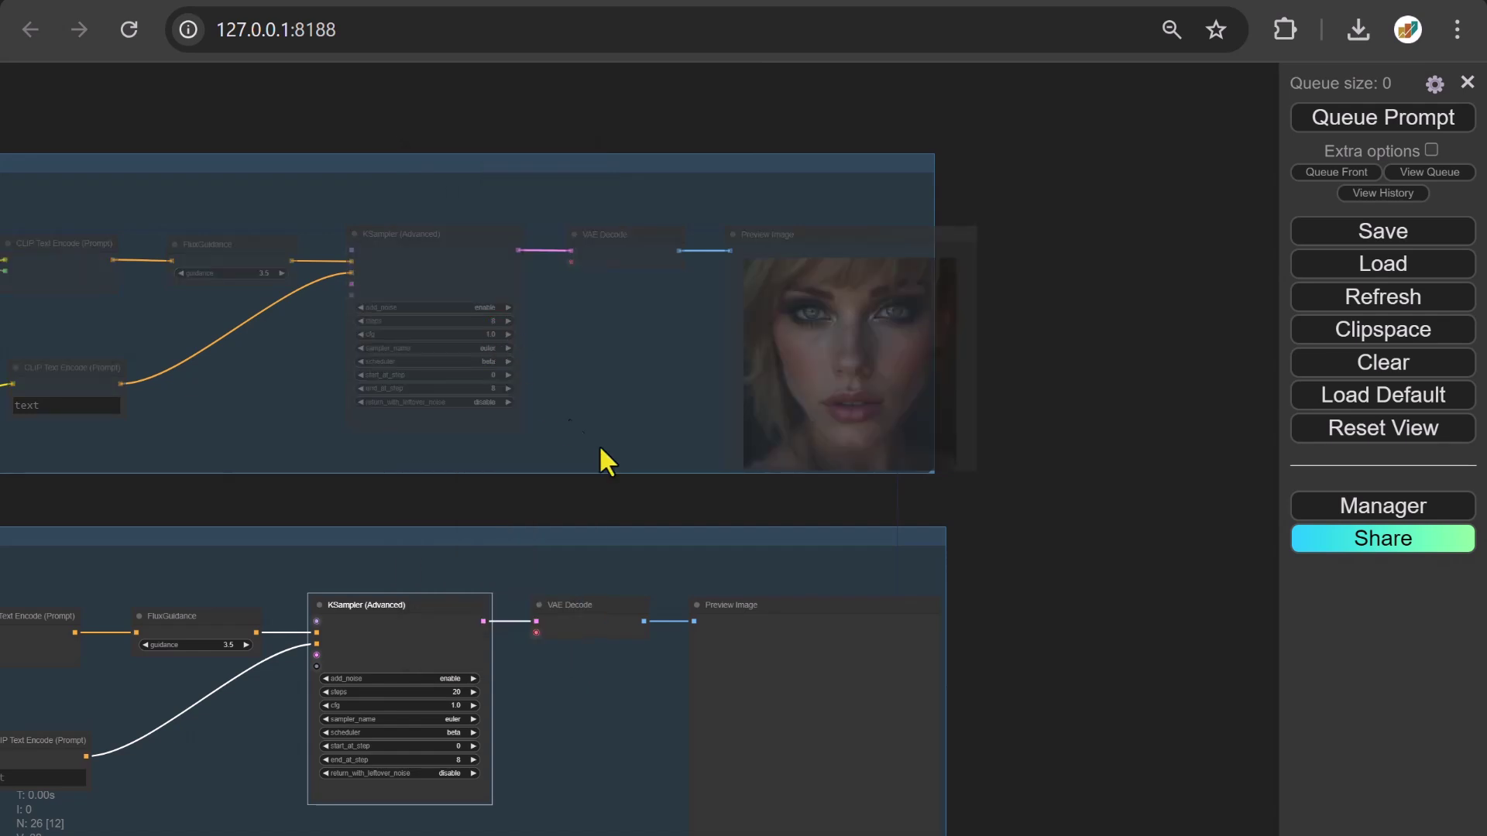
Move the 8-step group's Preview Image node beside the 20-step preview and widen the Flux Dev-20 Steps group around it.
drag(1025, 718, 1037, 507)
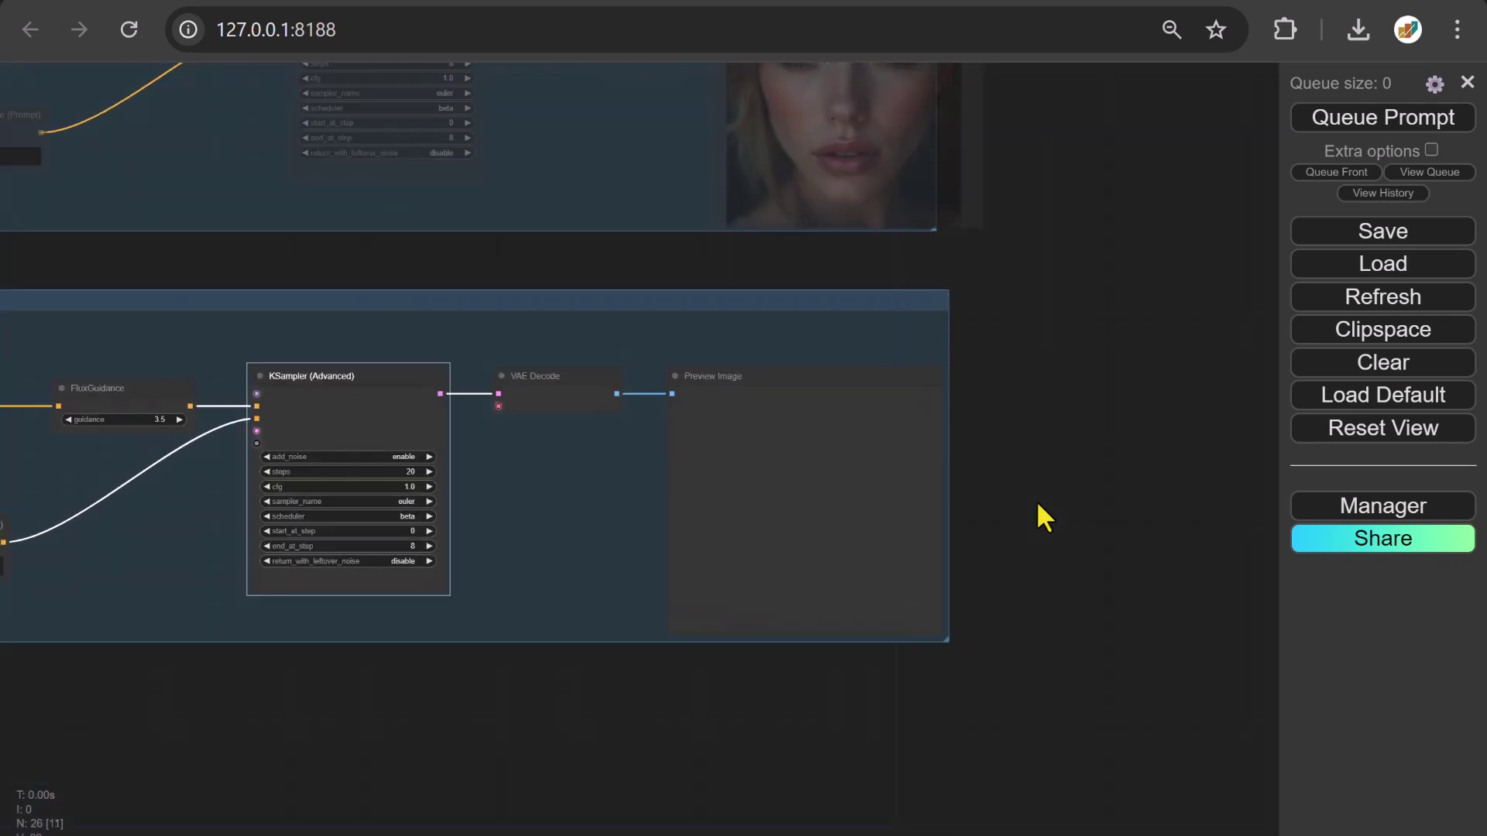
scroll(1038, 506, up, 5)
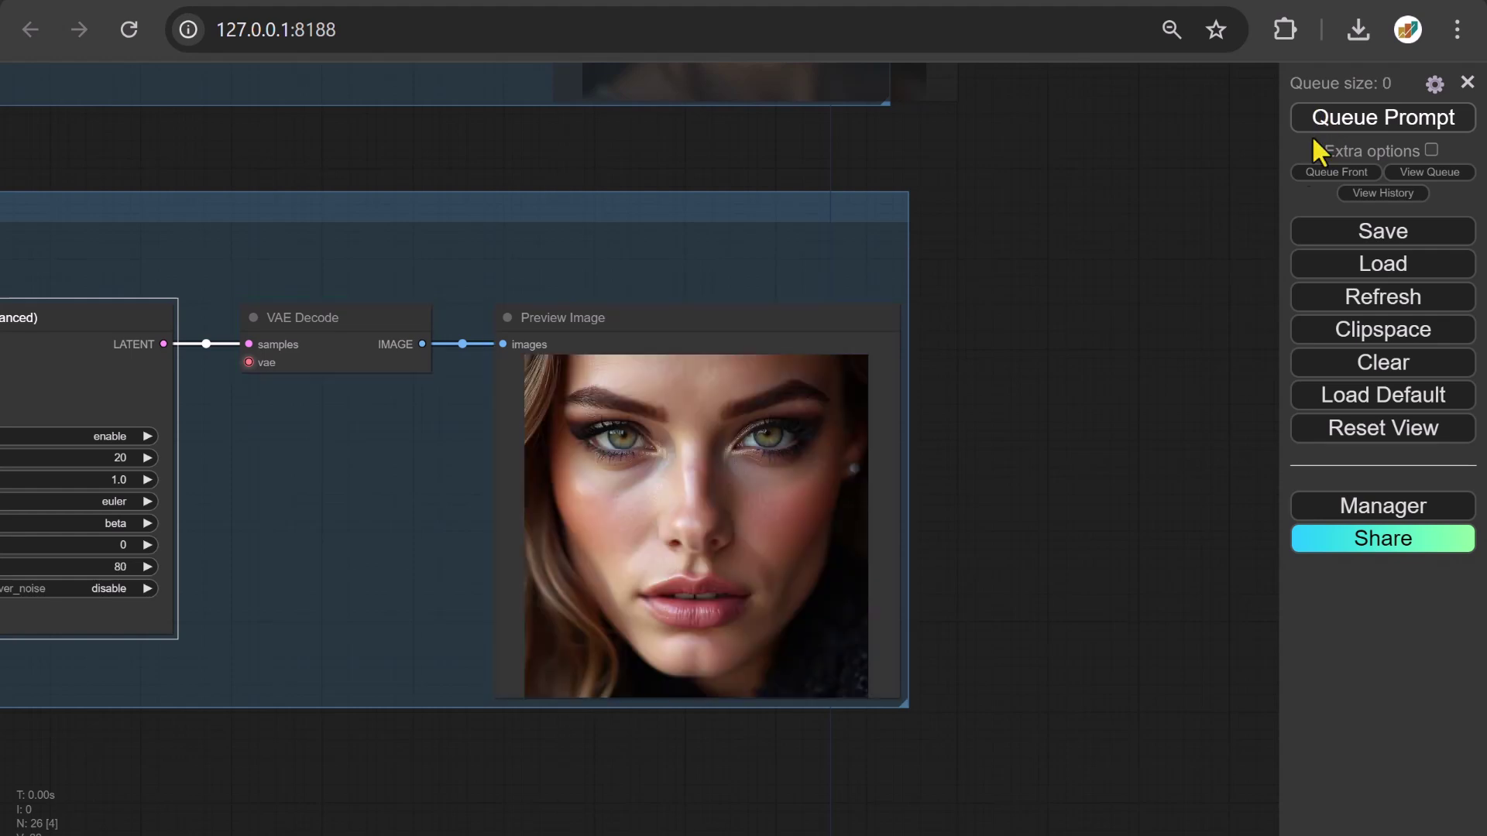
drag(1020, 164, 891, 382)
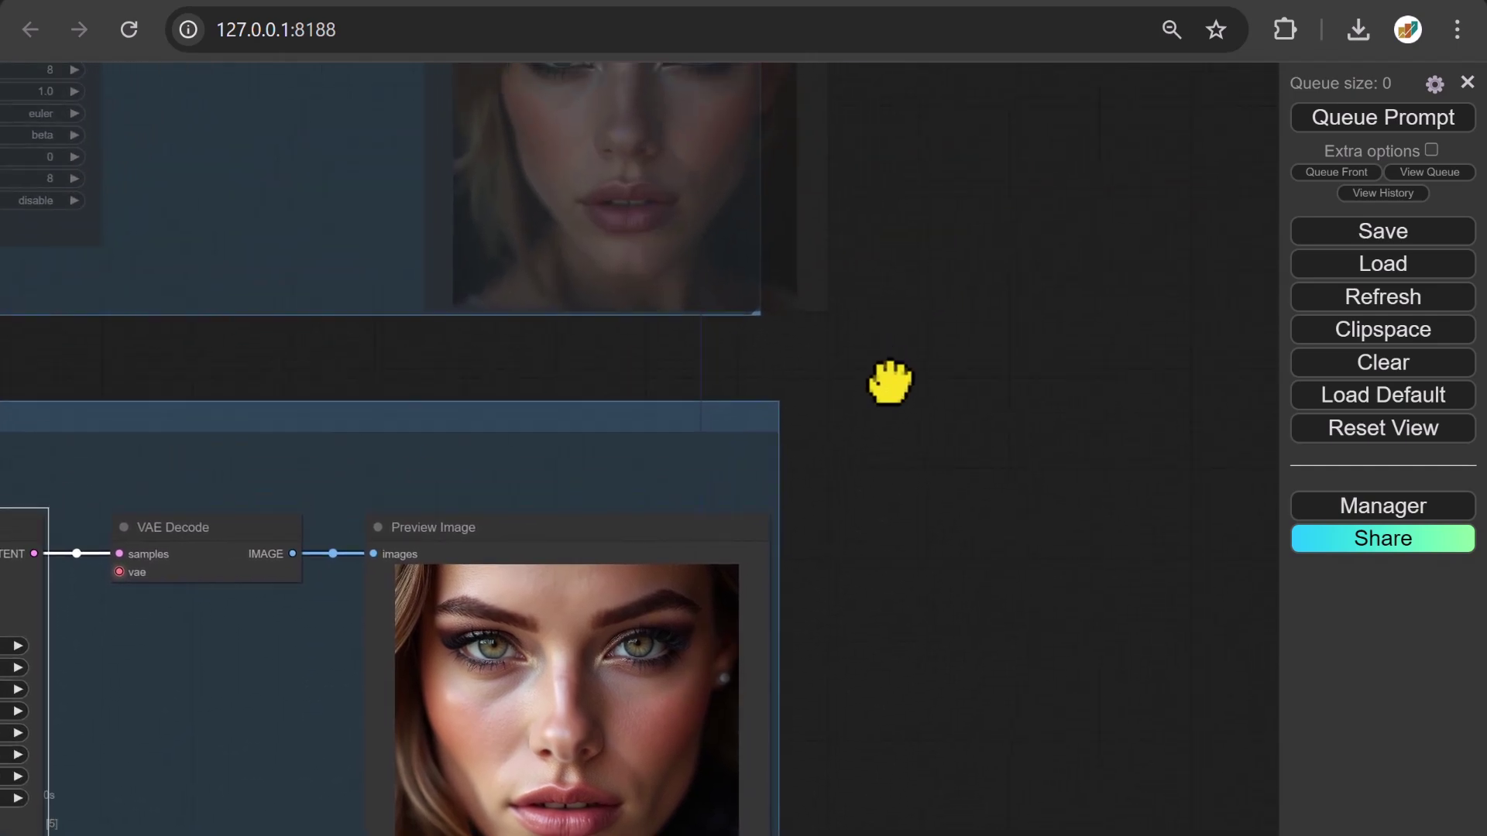
scroll(891, 379, down, 4)
drag(820, 79, 1087, 480)
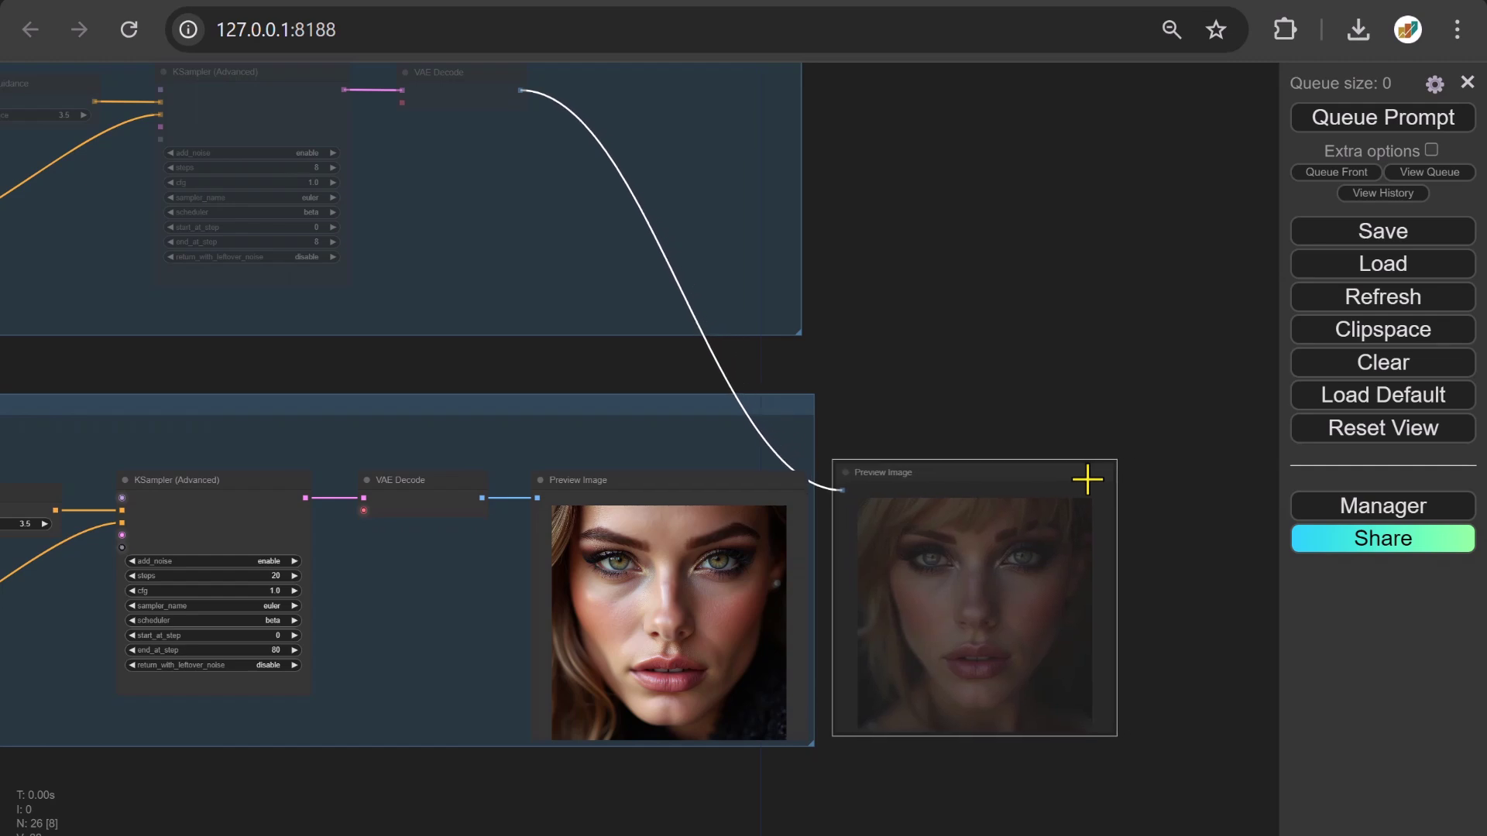
drag(812, 743, 1135, 757)
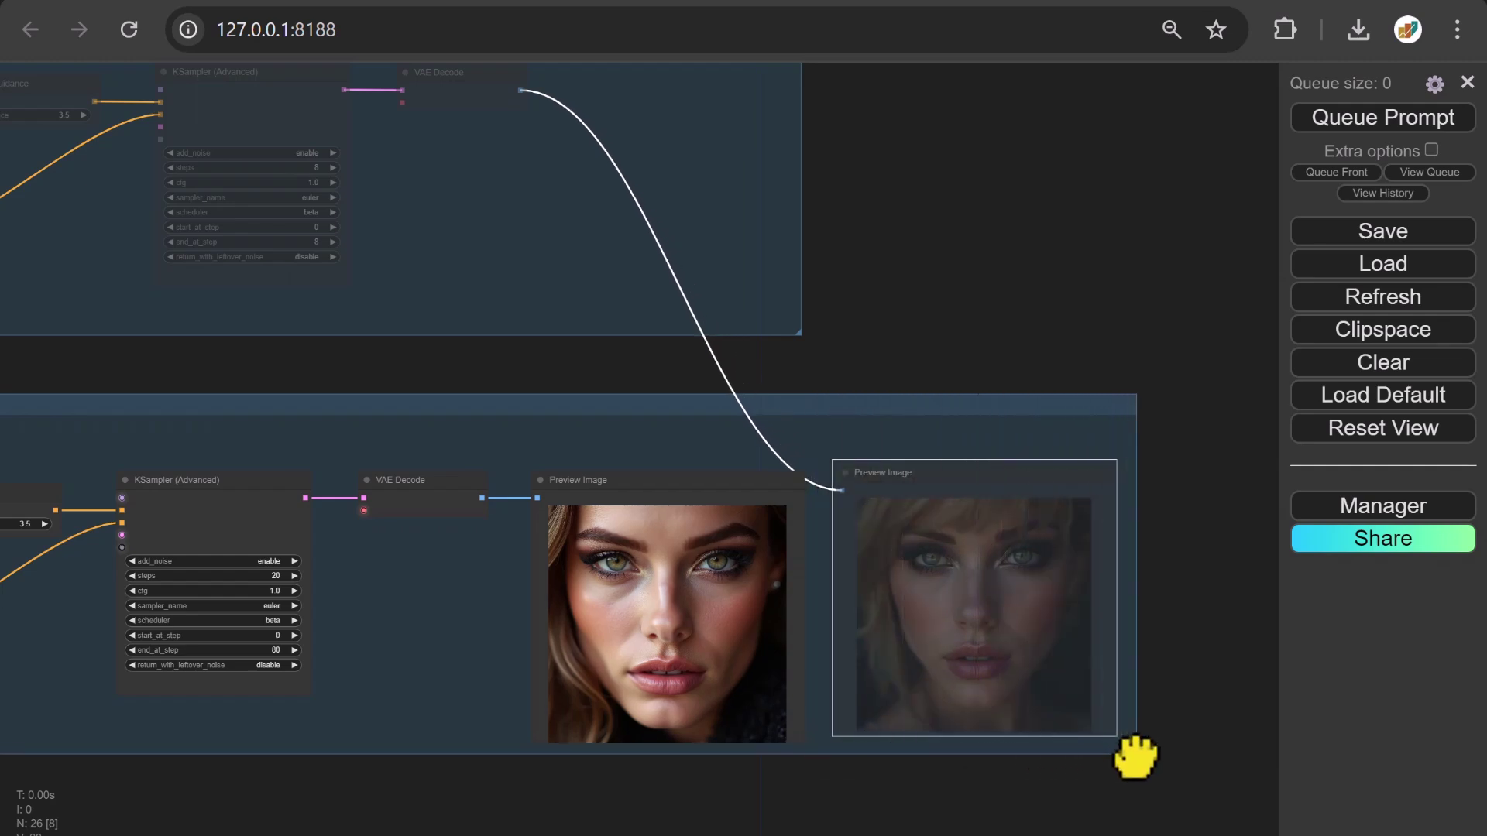
Re-enable the moved Preview Image node and compare its portrait with the 20-step portrait.
right_click(955, 475)
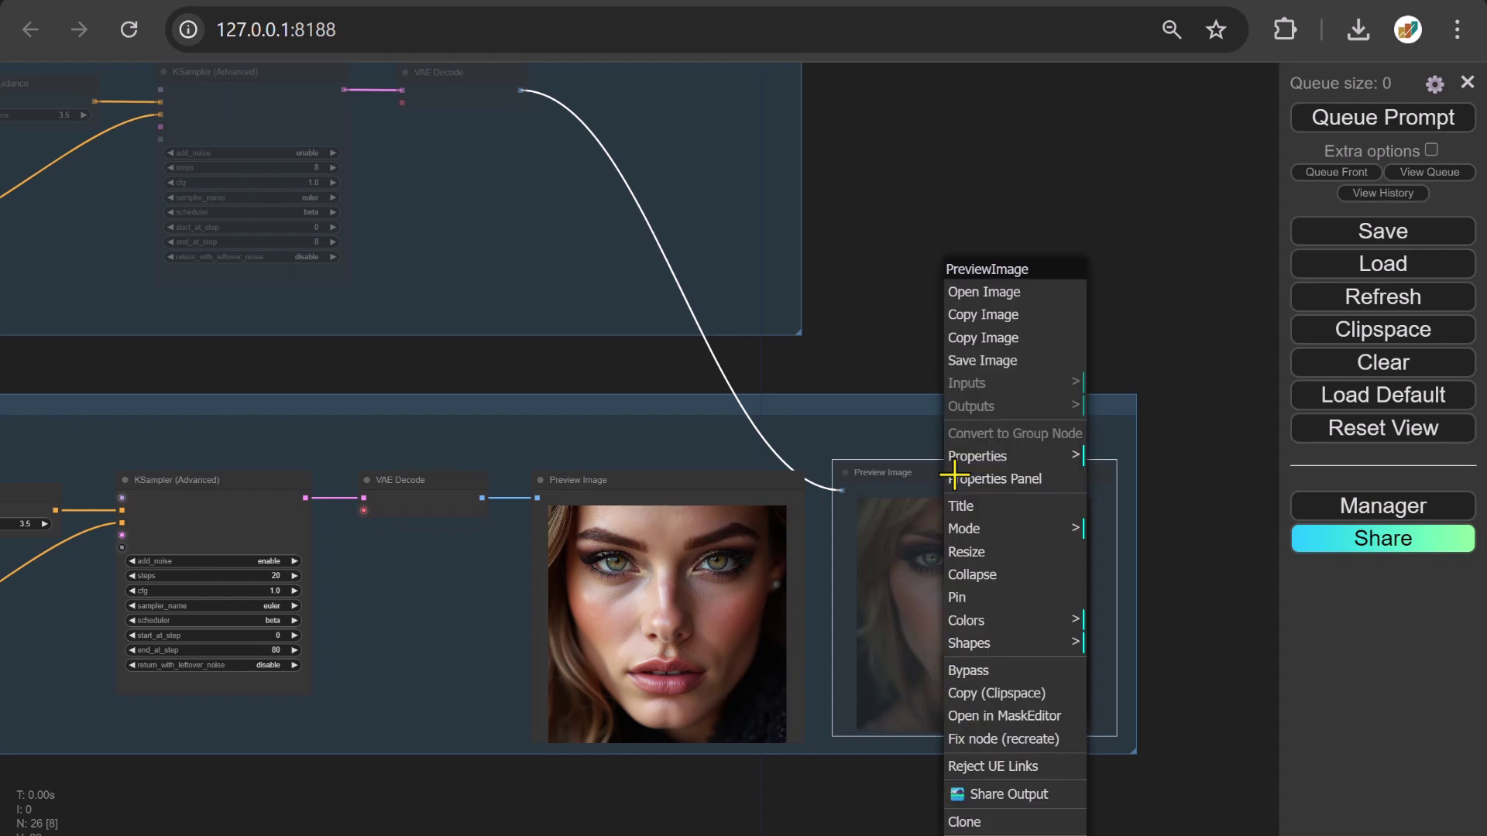
click(974, 660)
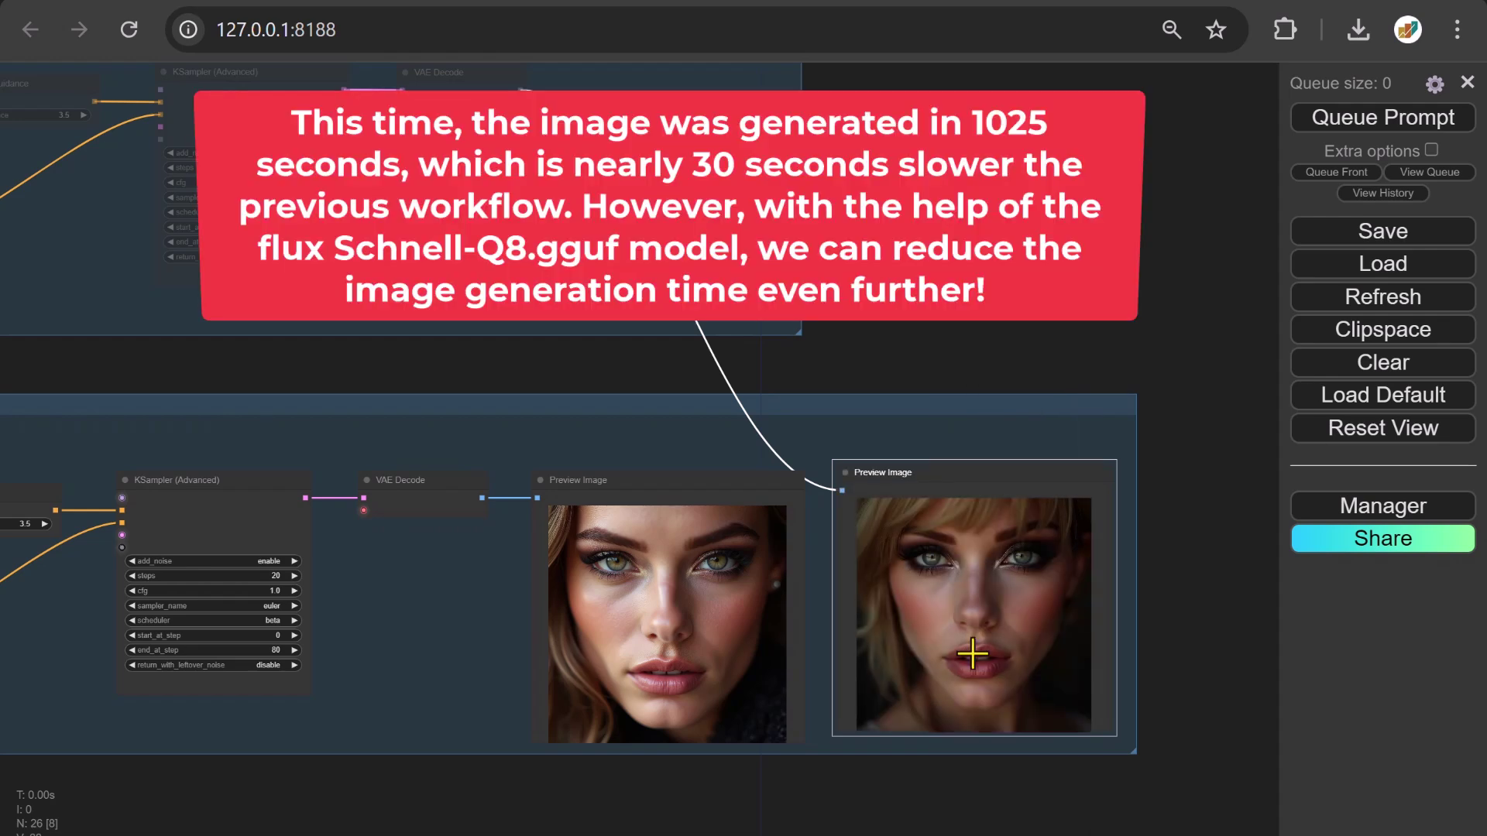
scroll(973, 655, up, 5)
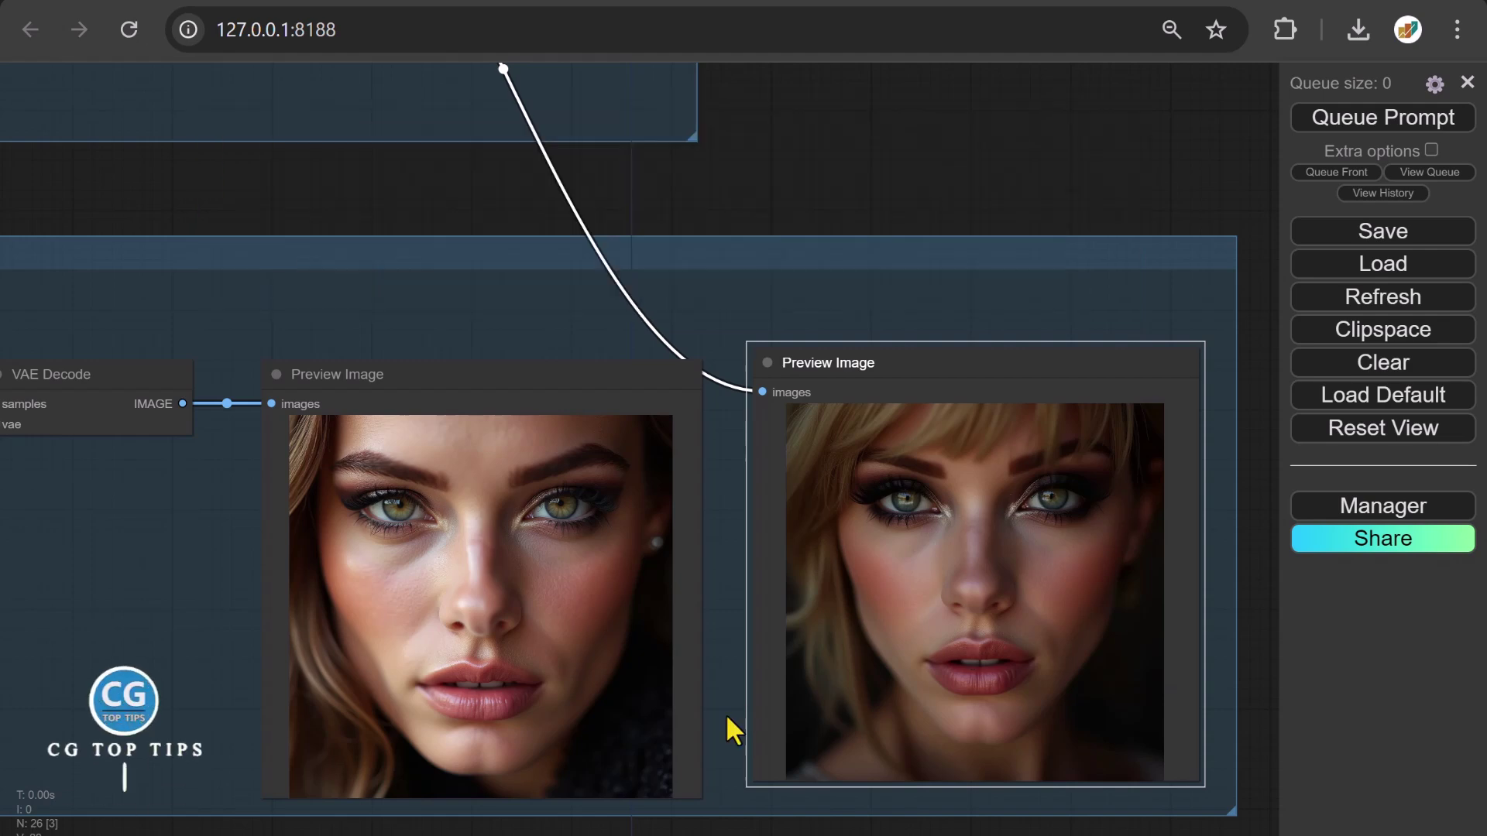
drag(726, 716, 711, 614)
scroll(713, 620, down, 5)
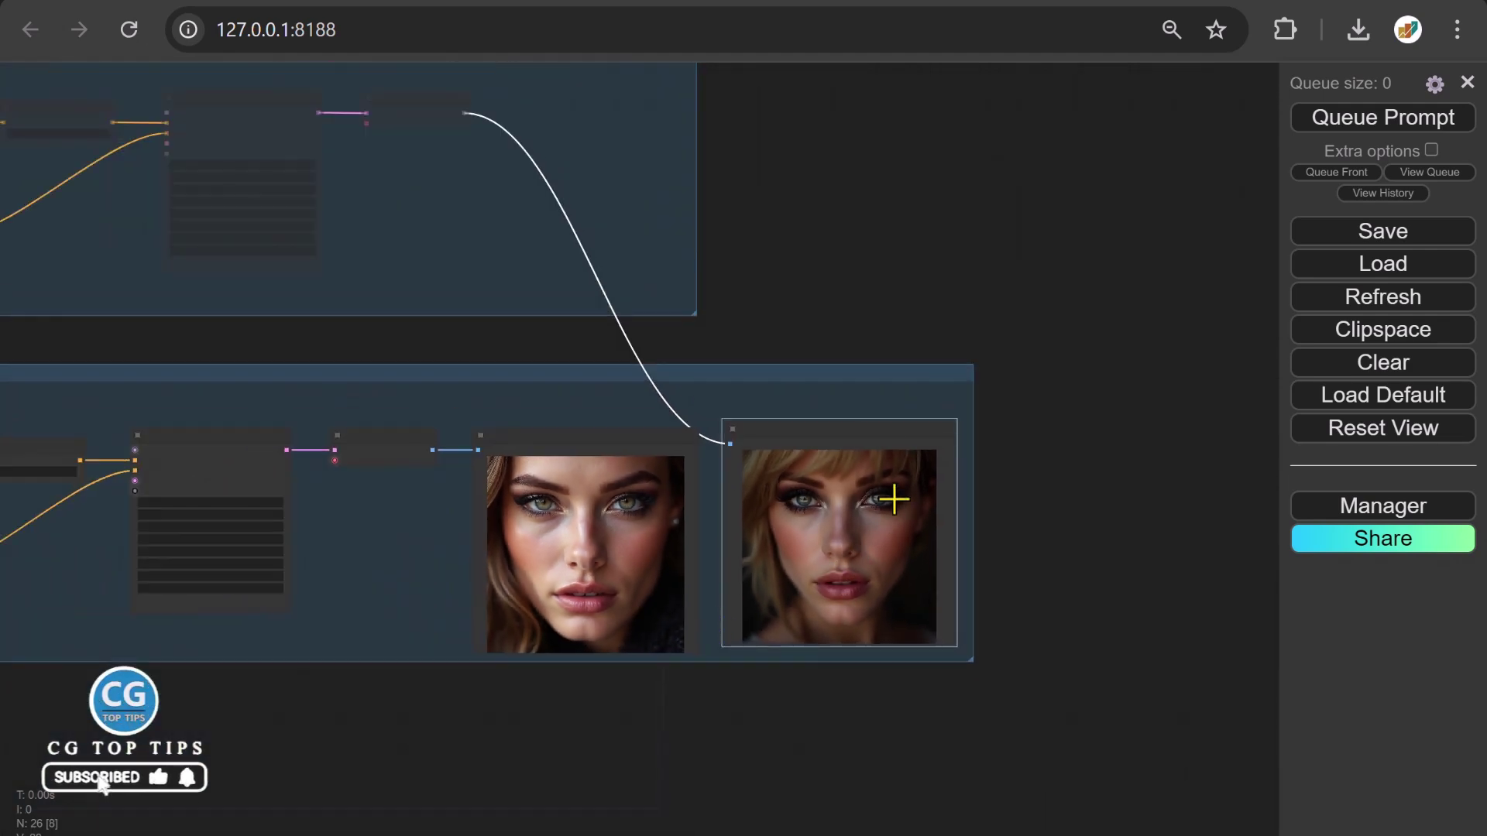
Move the Preview Image node back to the end of the 8-step Turbo Alpha group.
drag(893, 429, 660, 92)
scroll(662, 97, down, 5)
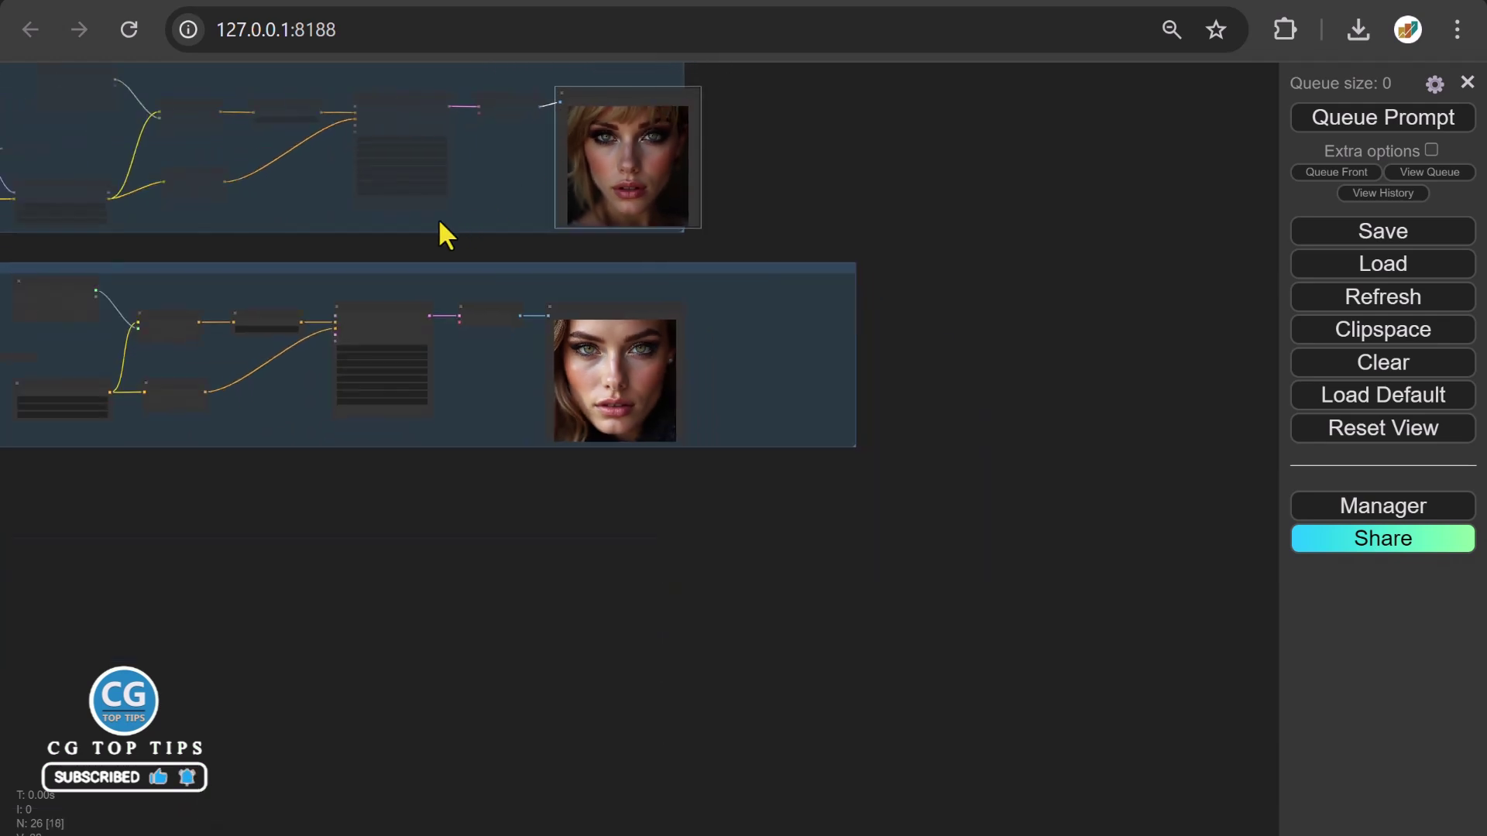
drag(408, 242, 654, 408)
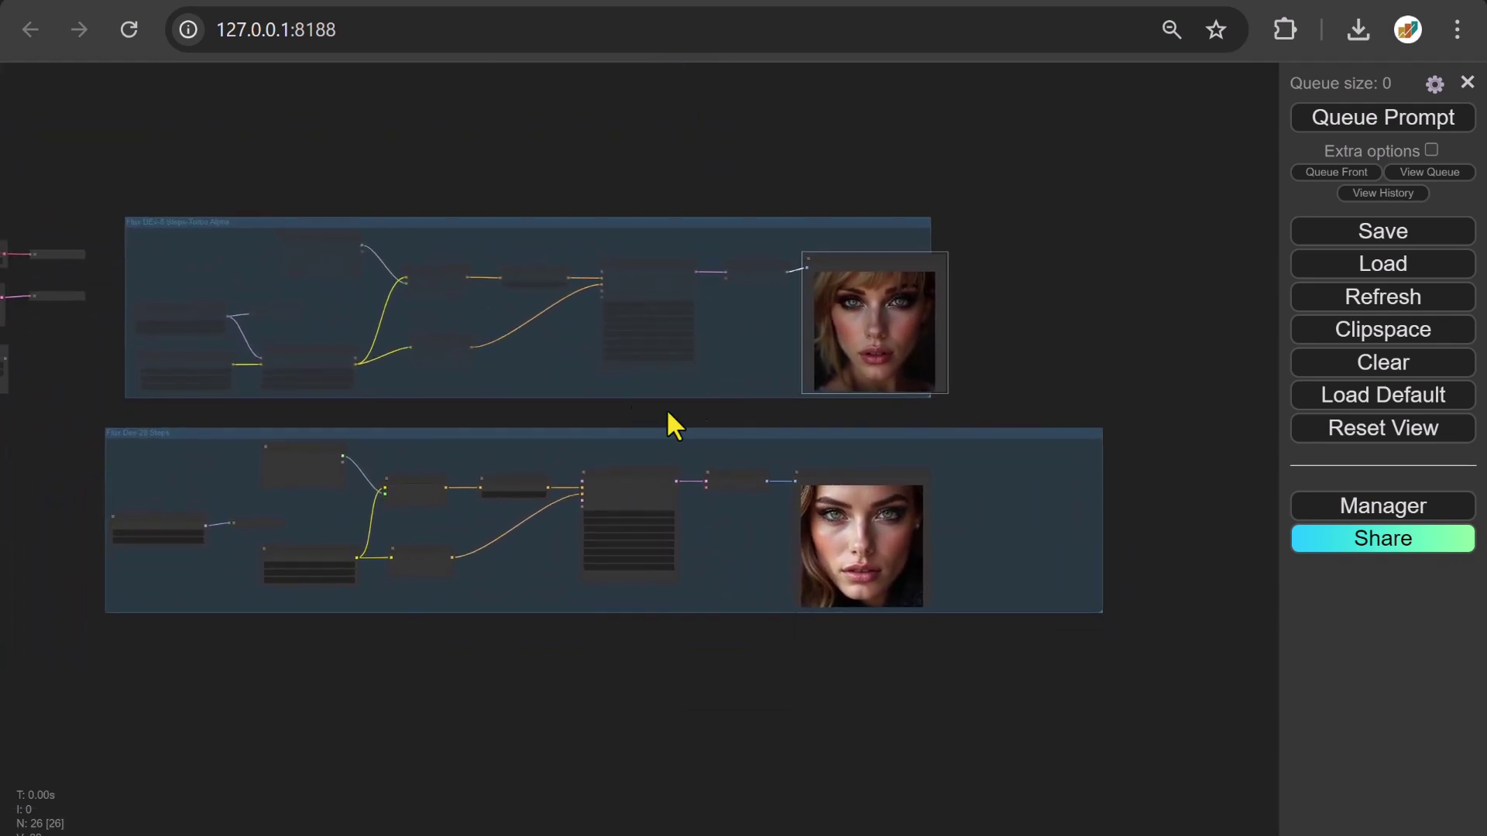
Duplicate all nodes of the 8-step Turbo Alpha group and place the copies below the Flux Dev-20 Steps group.
drag(771, 270, 153, 411)
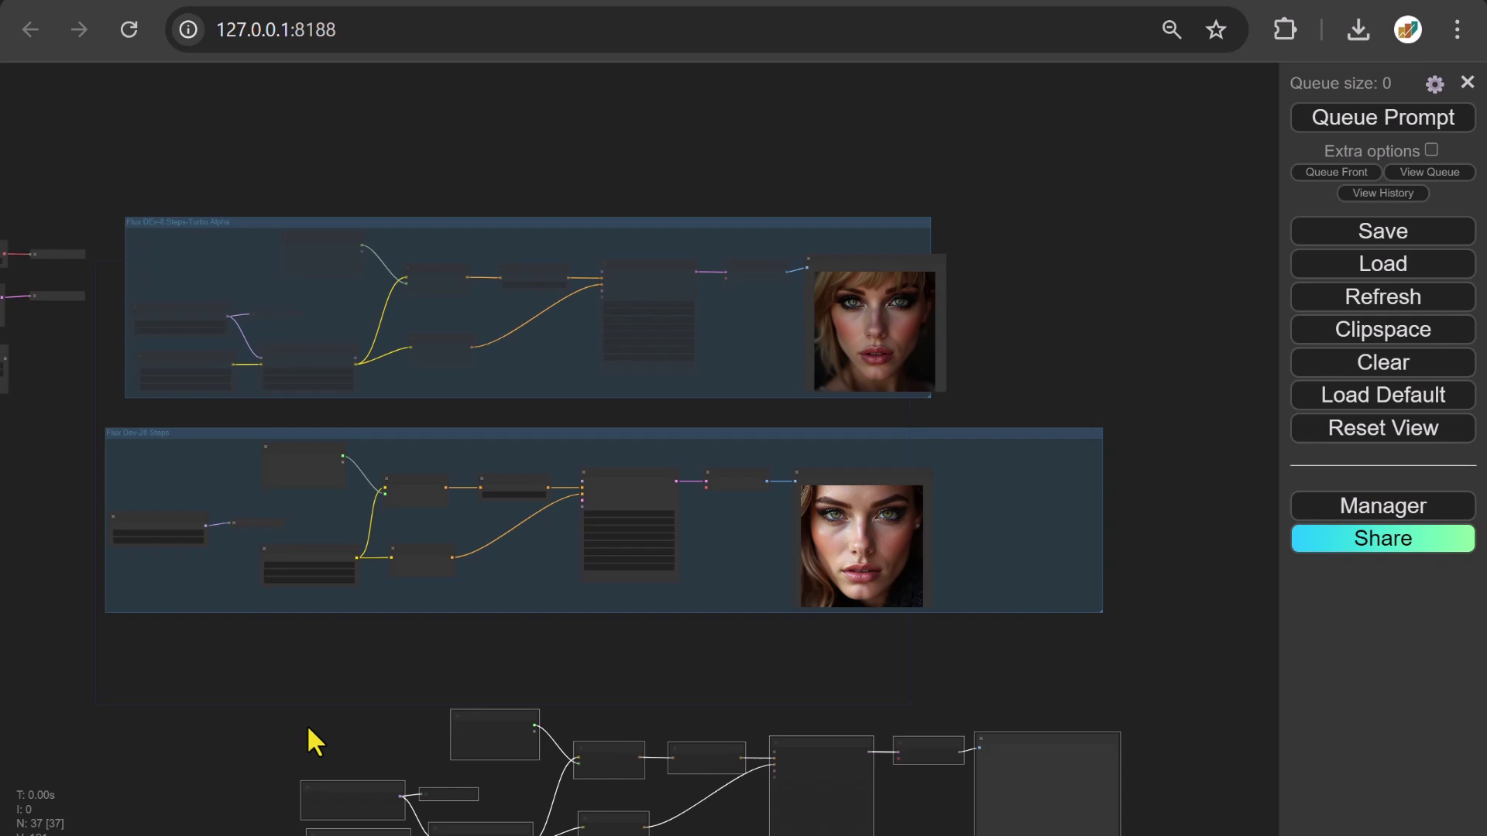
drag(501, 724, 365, 676)
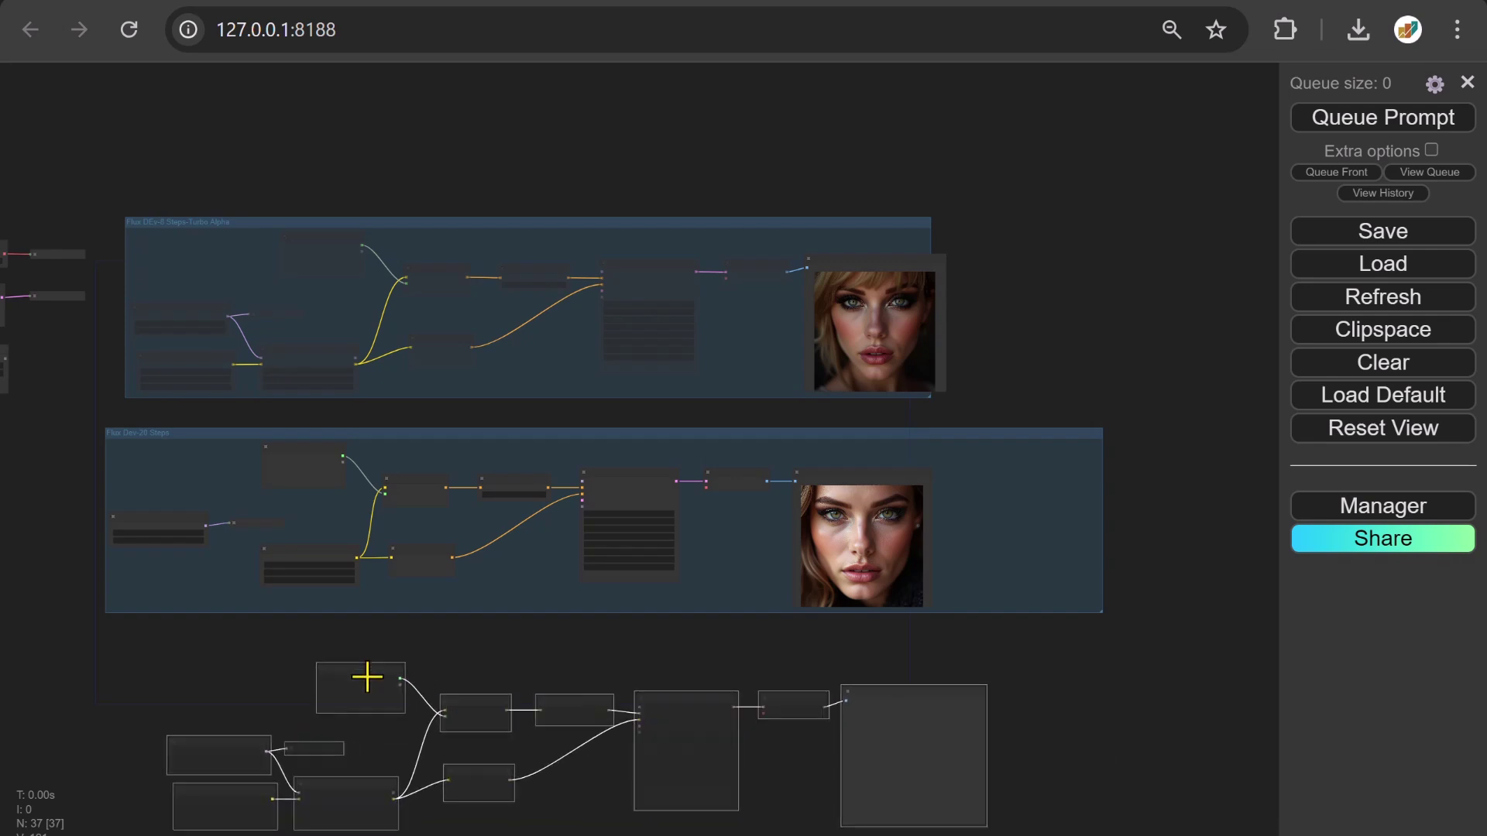
Add a new group over the copied nodes below the Flux Dev-20 Steps group and fit it to them.
right_click(146, 645)
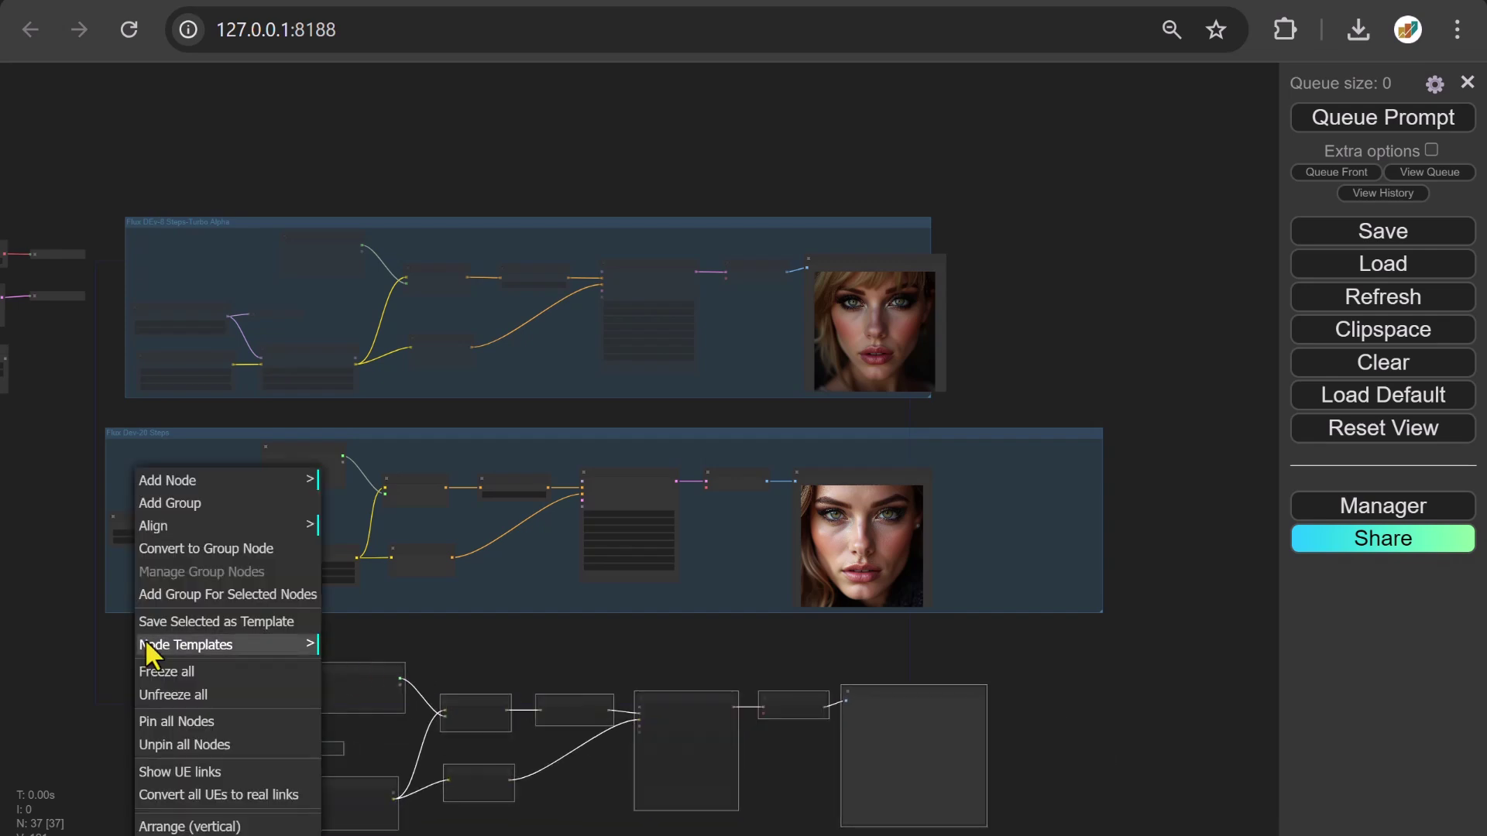
click(169, 504)
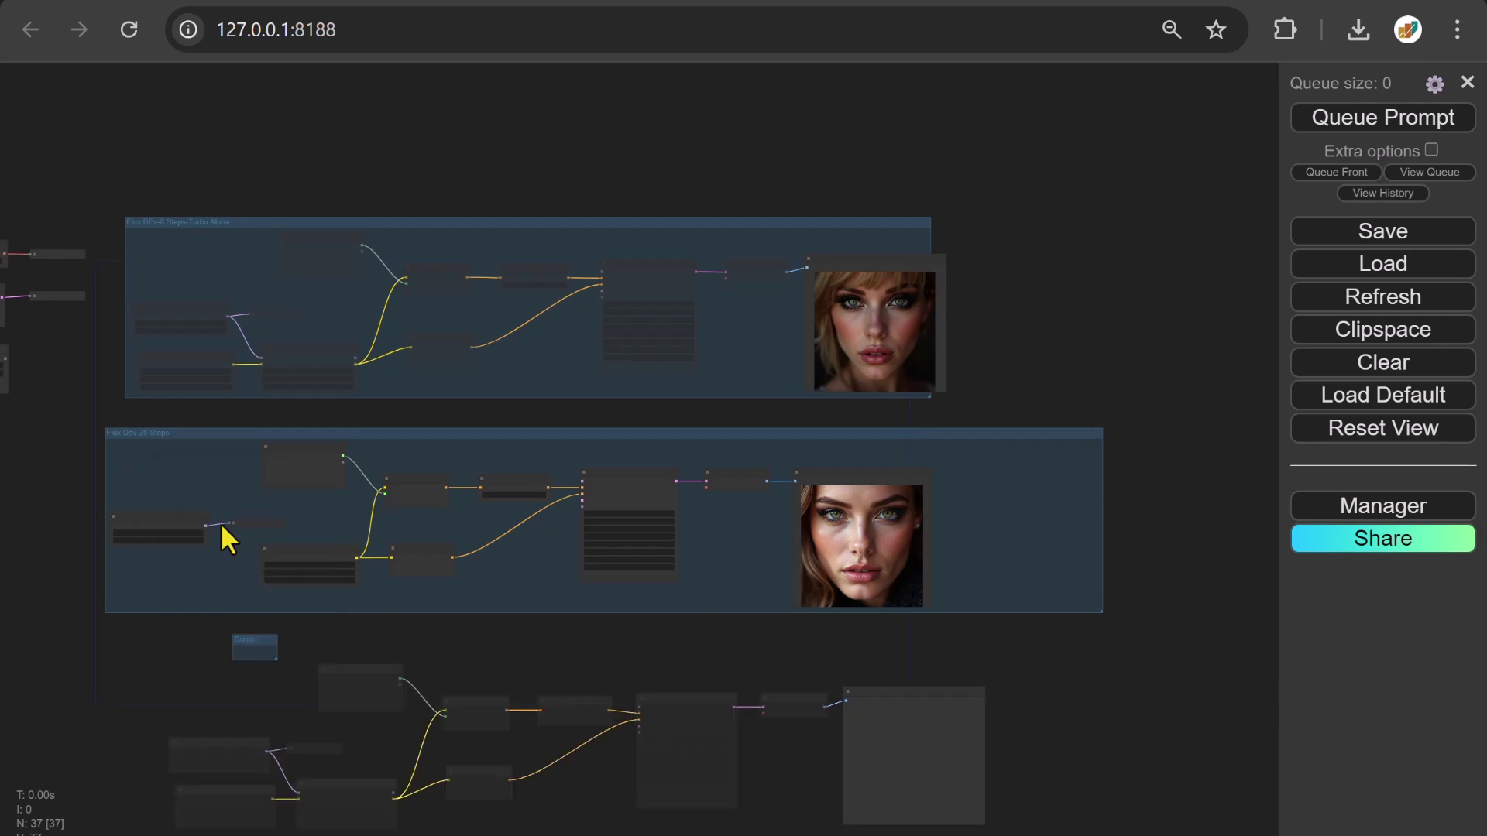
drag(276, 661, 940, 830)
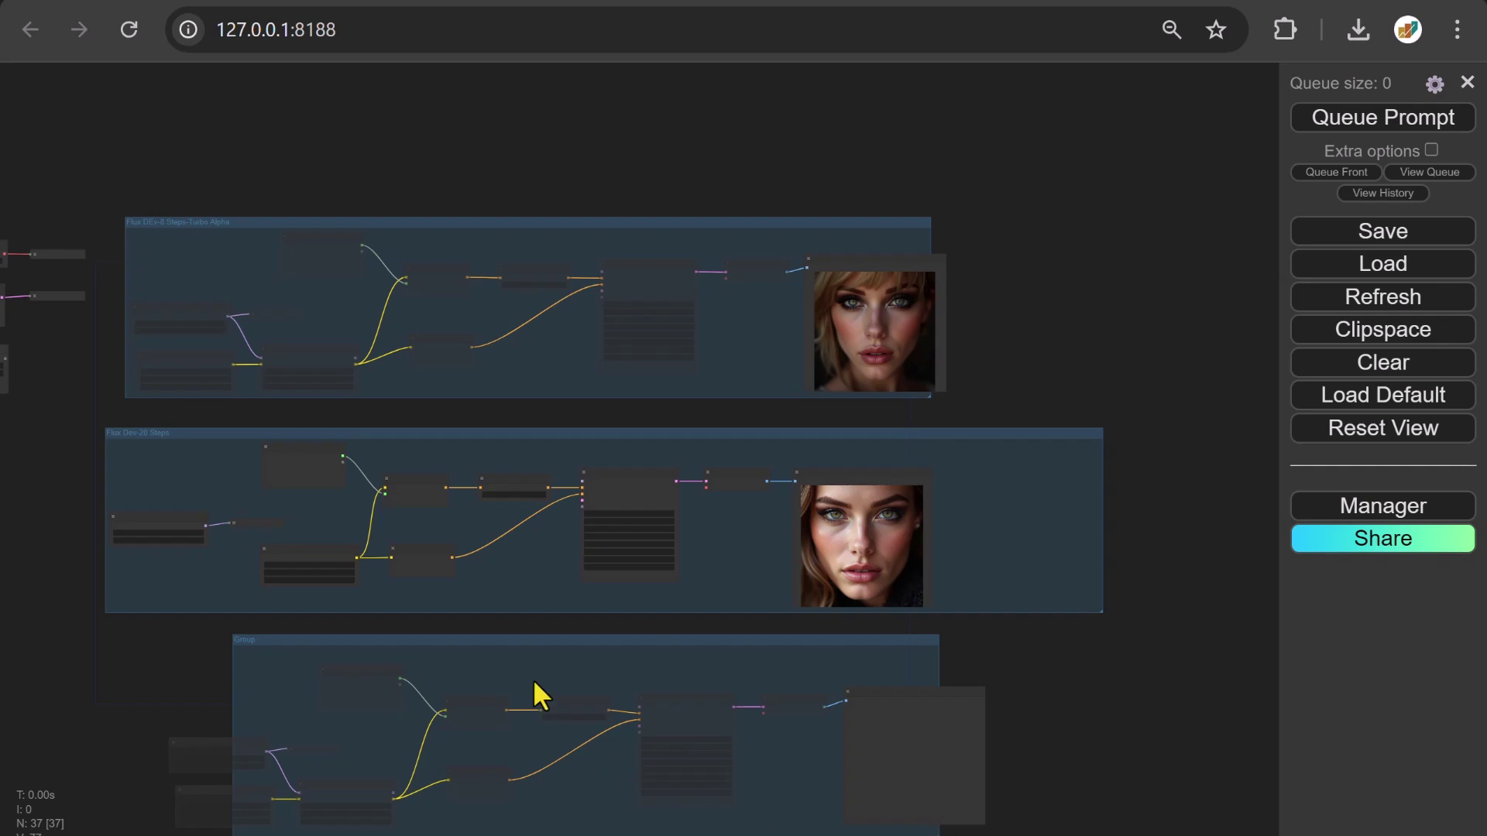
right_click(541, 640)
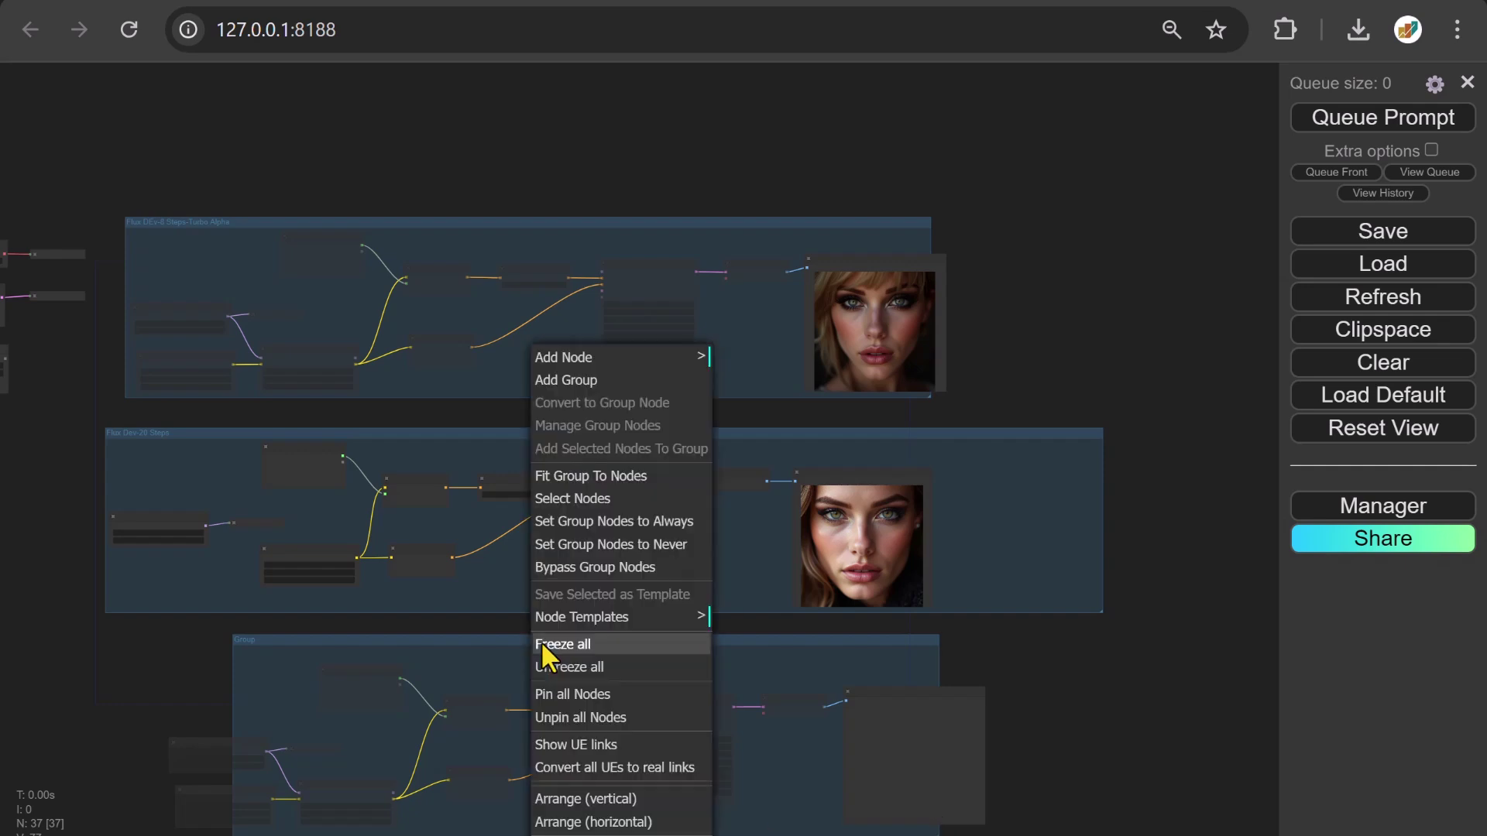
click(614, 477)
Set all nodes of the Flux Dev-20 Steps group to Never.
right_click(715, 447)
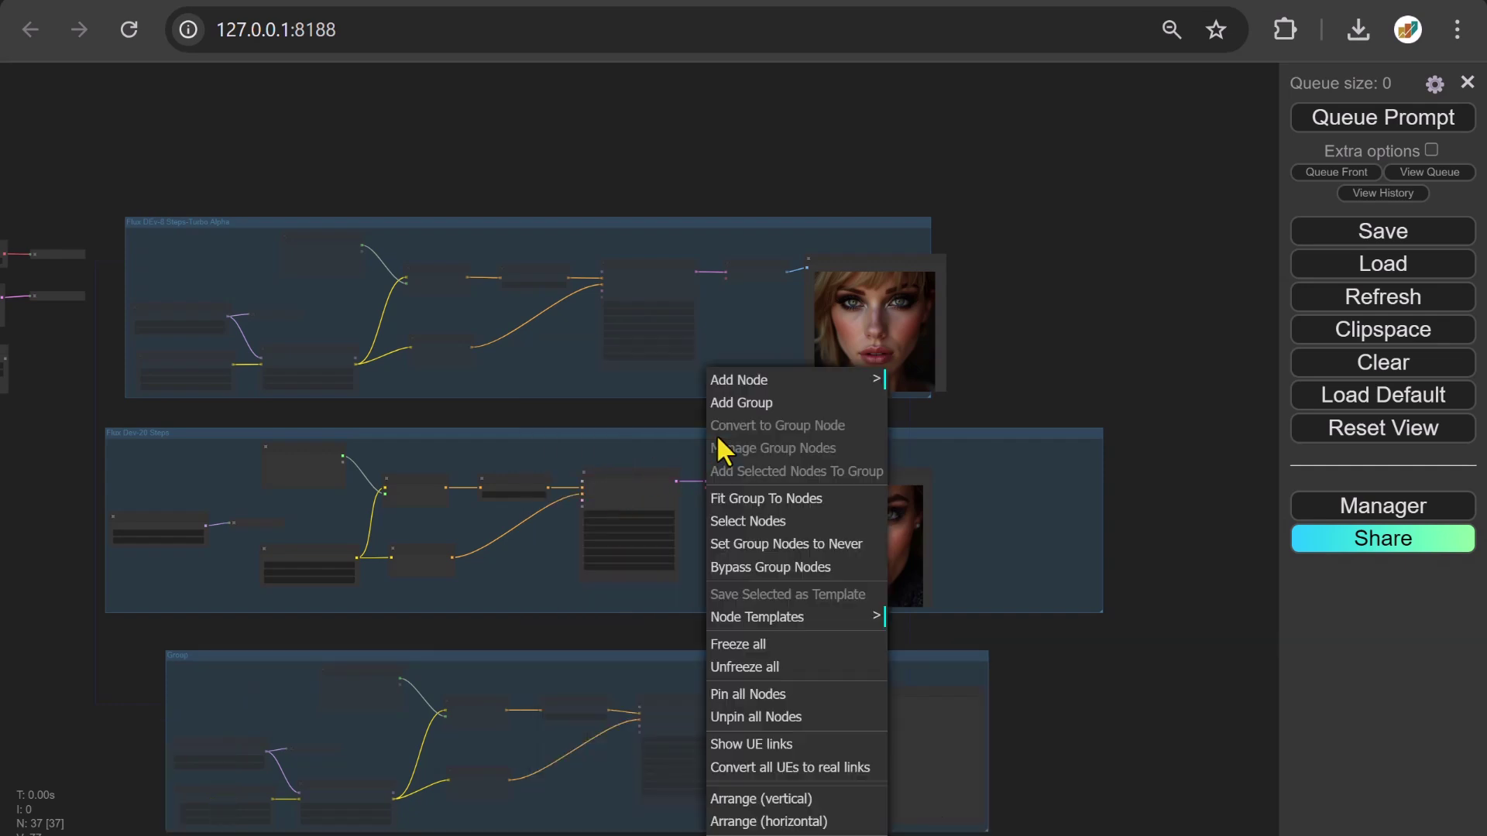
click(811, 547)
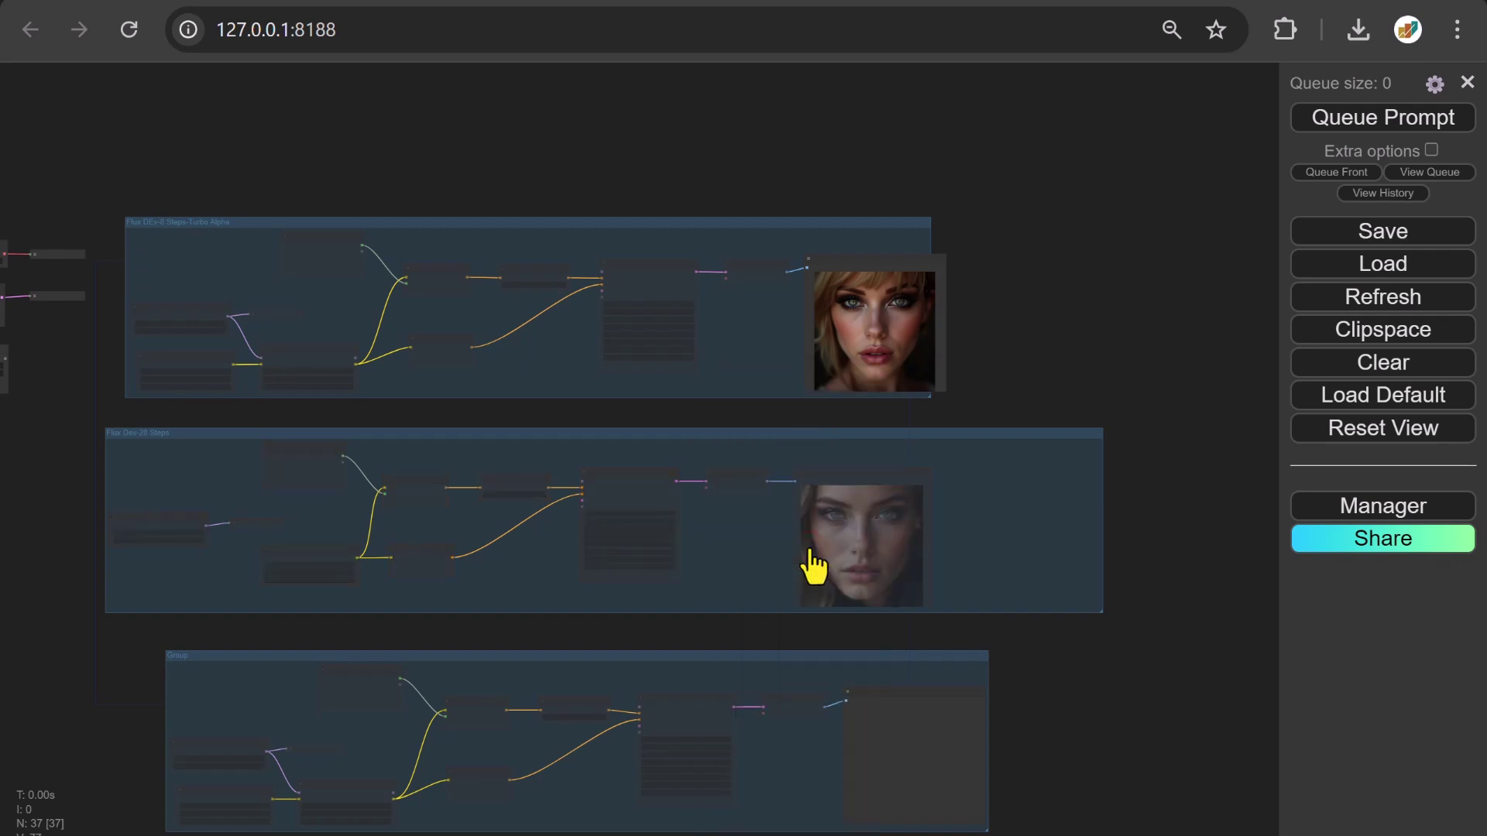
Rename the new lowest group as "Flux GGUF-8 Steps-Turbo Alpha" and set its nodes to Always.
scroll(333, 656, up, 6)
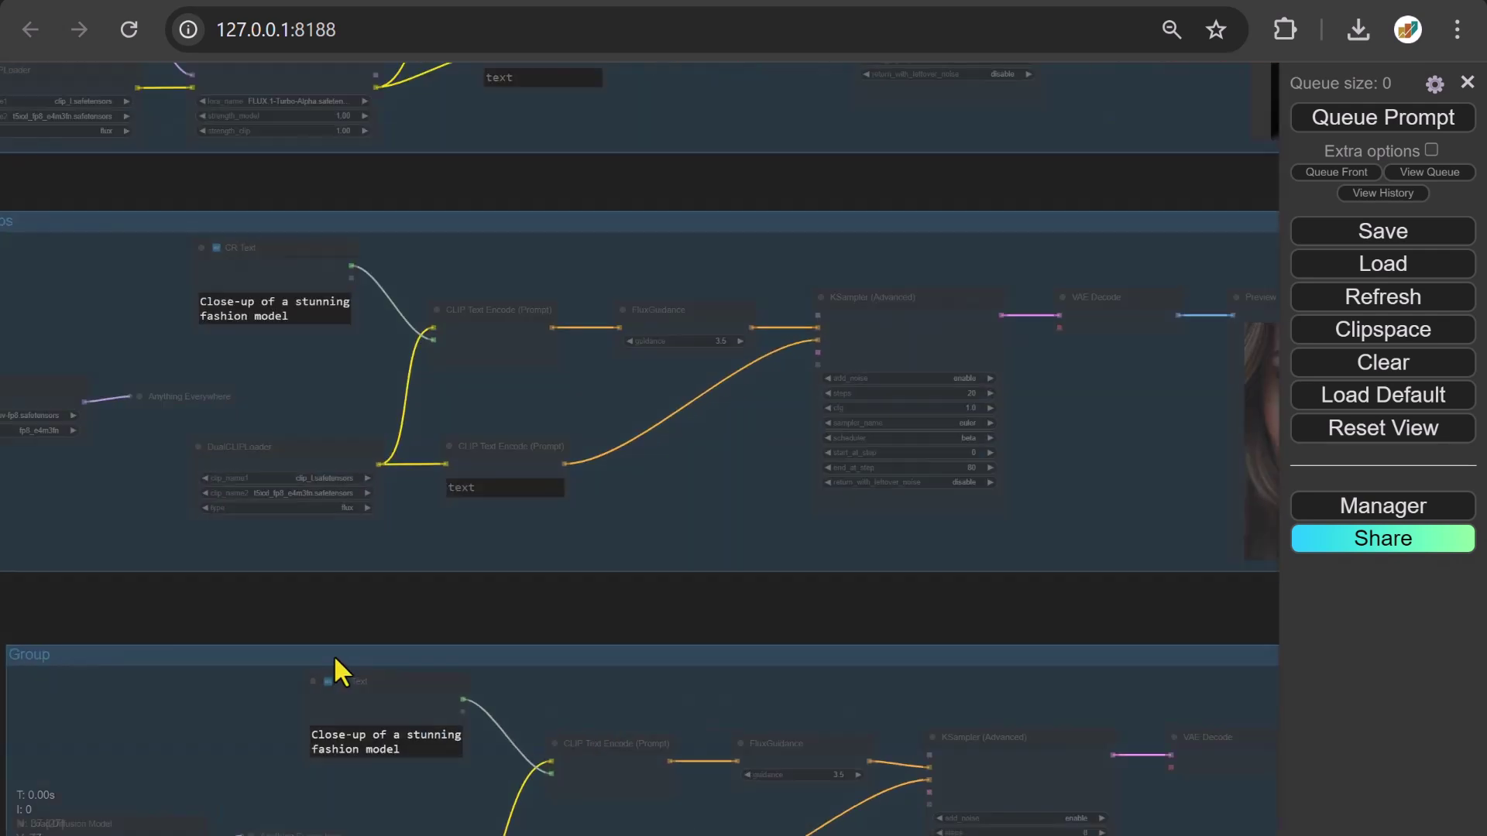
drag(256, 620, 447, 317)
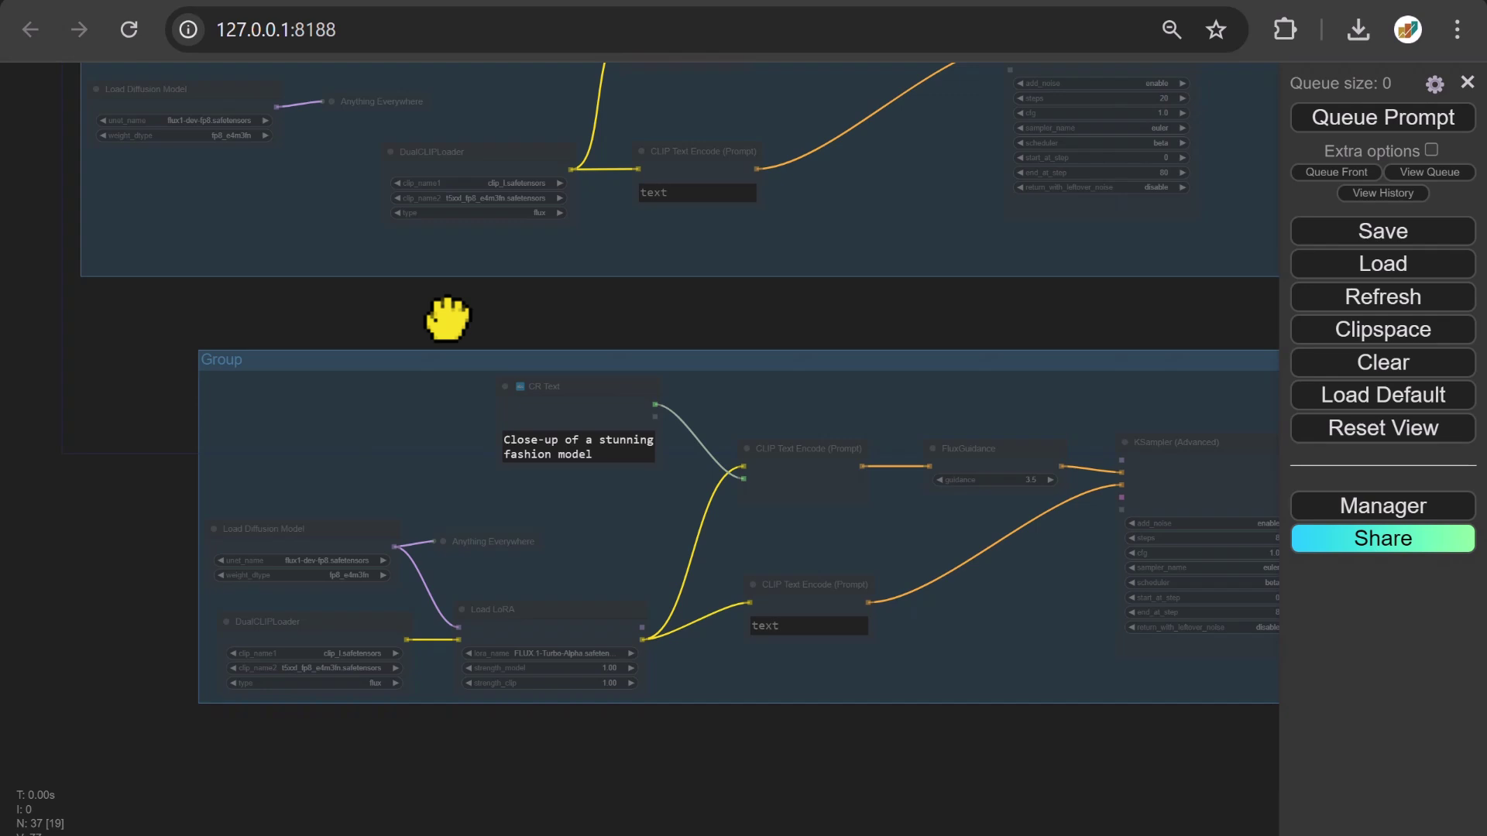
double_click(217, 369)
key(BackSpace)
text(Flux GGUF-8 Steps-Turbo Alpha)
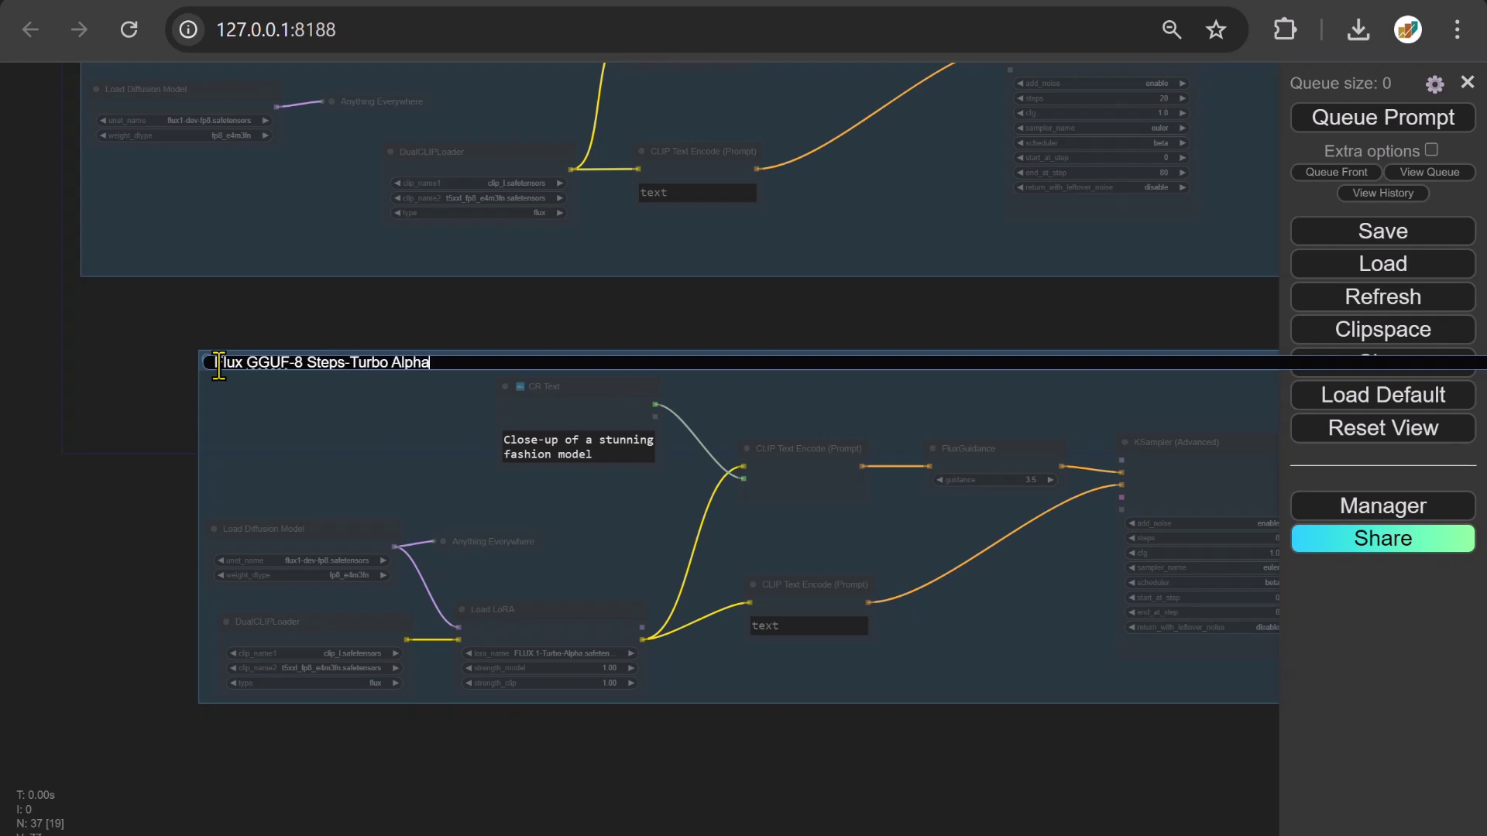
key(Return)
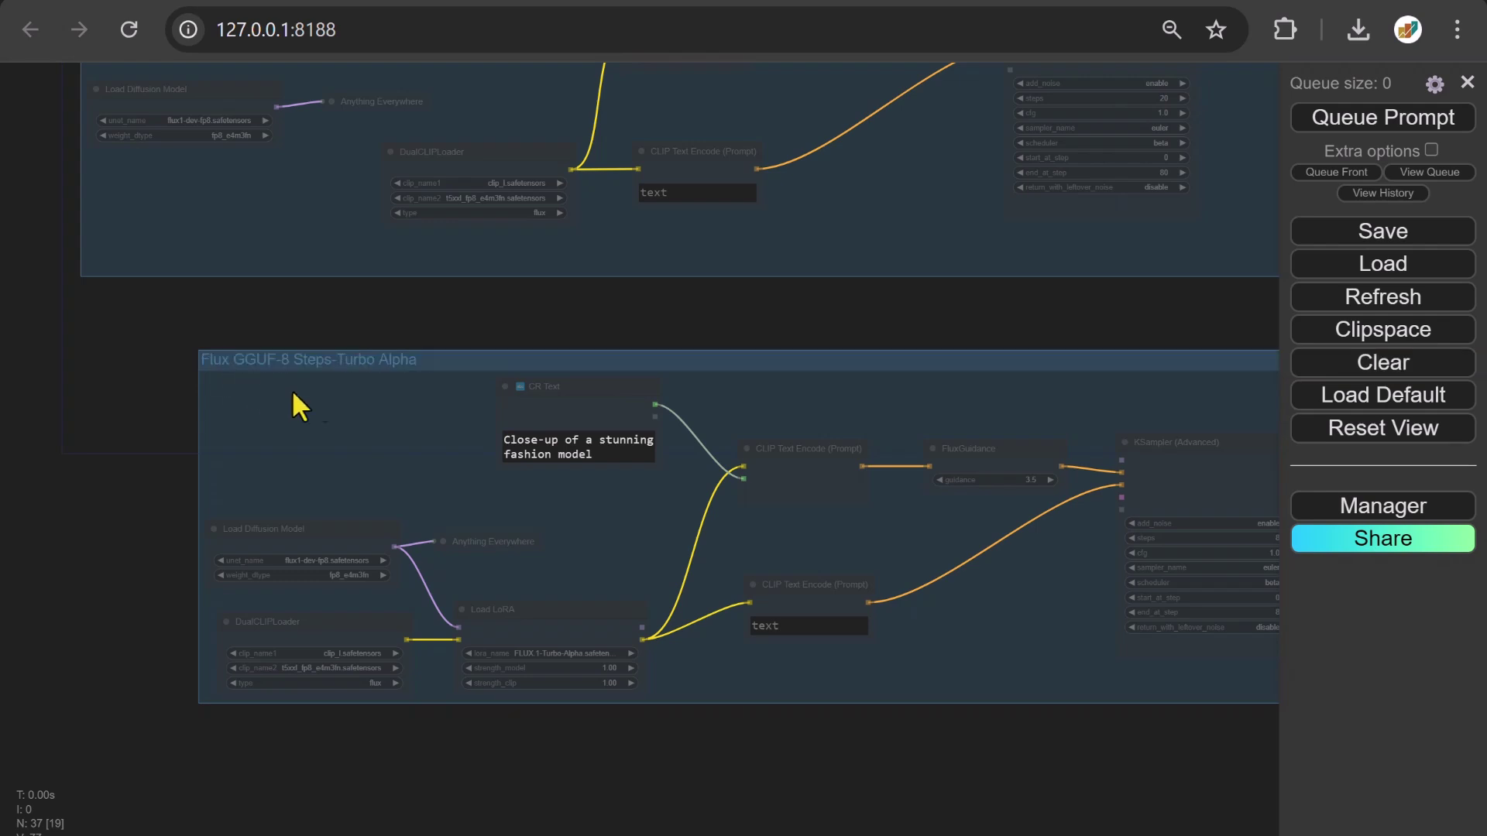
right_click(447, 358)
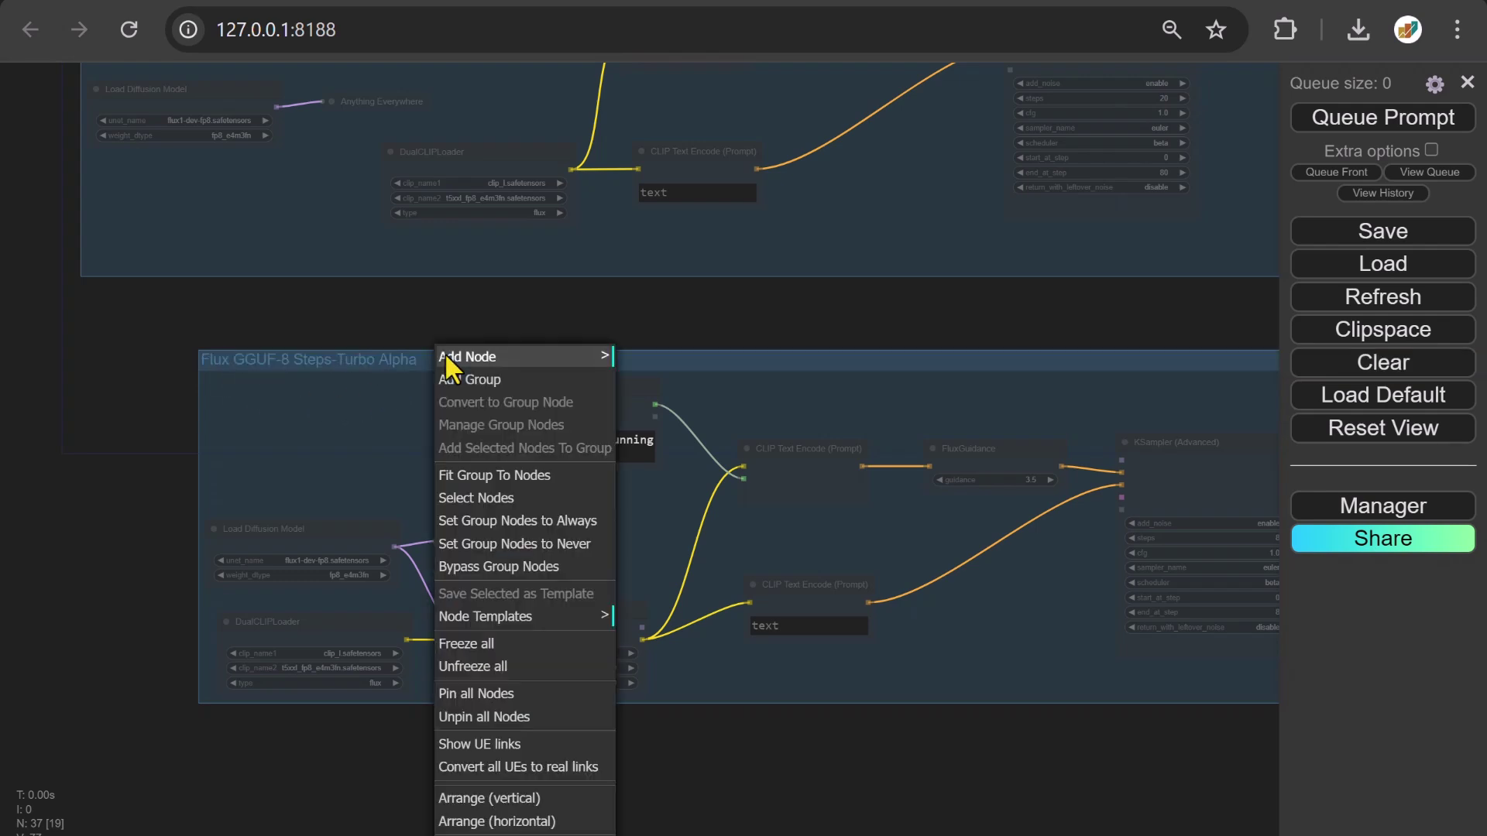
click(552, 523)
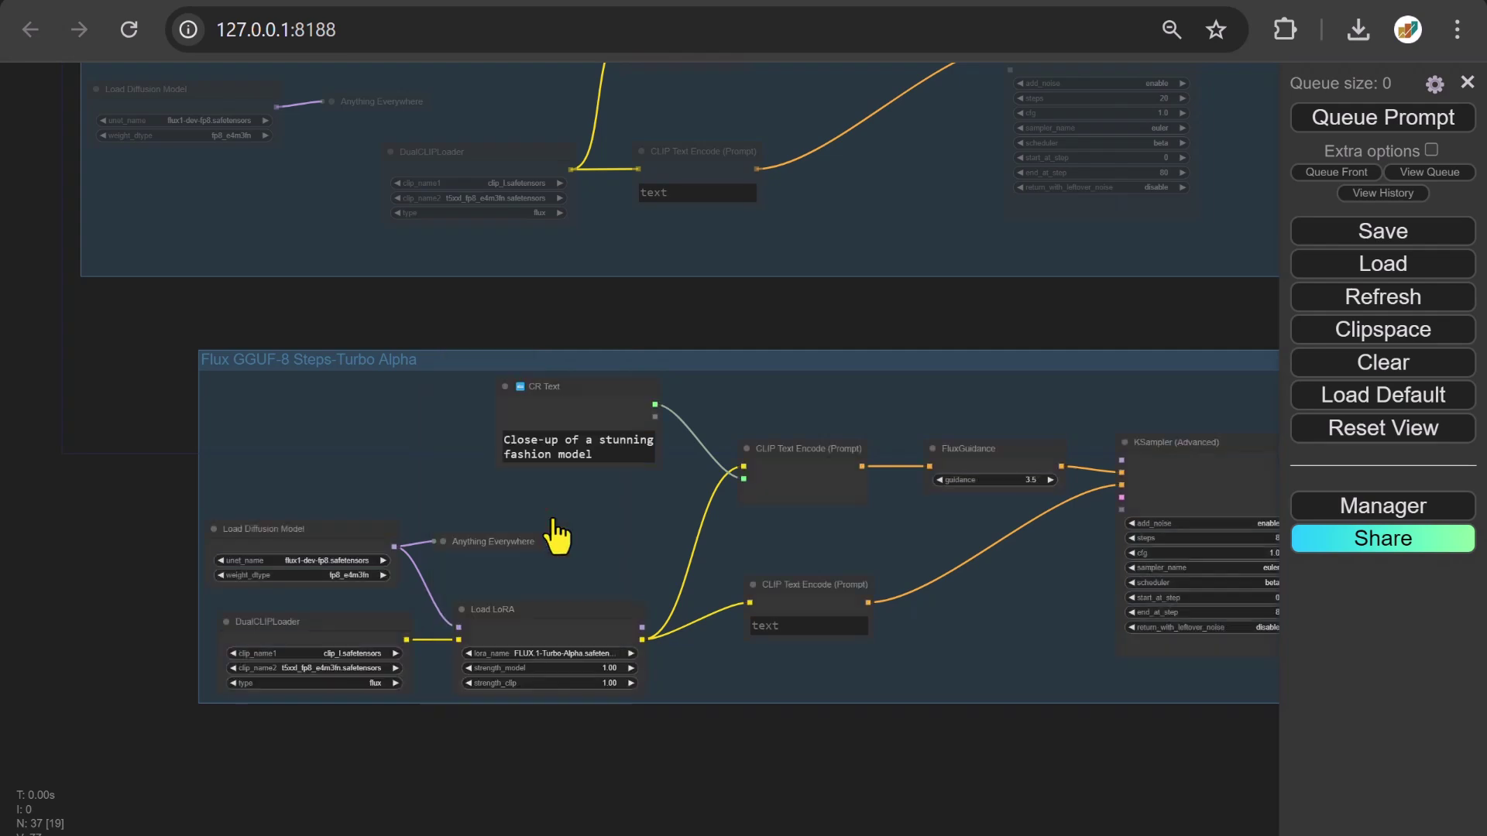
Remove the Load Diffusion Model node from the Flux GGUF-8 Steps-Turbo Alpha group.
scroll(329, 575, up, 5)
click(333, 569)
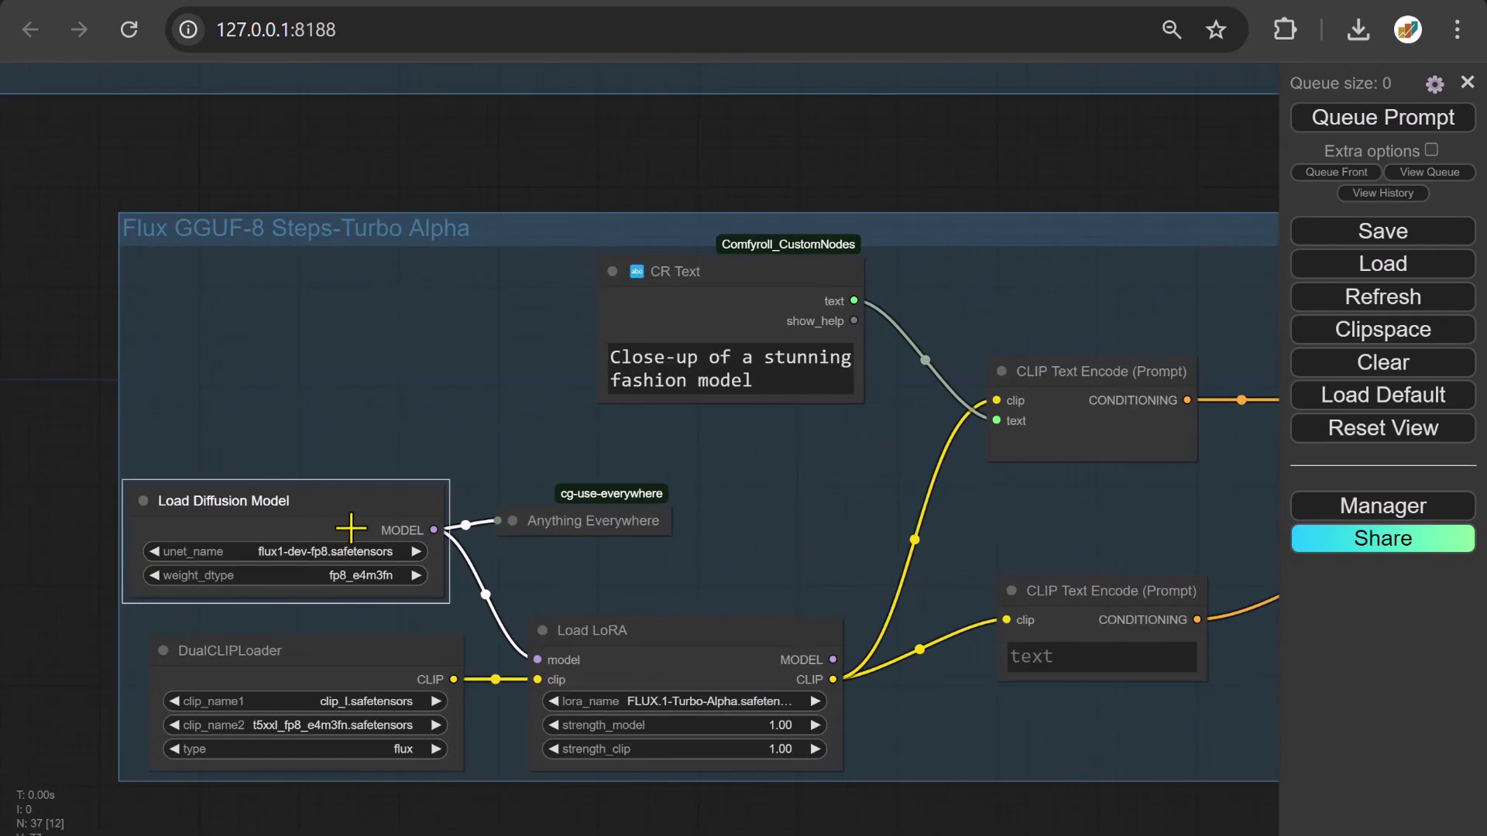
right_click(358, 508)
scroll(360, 527, down, 5)
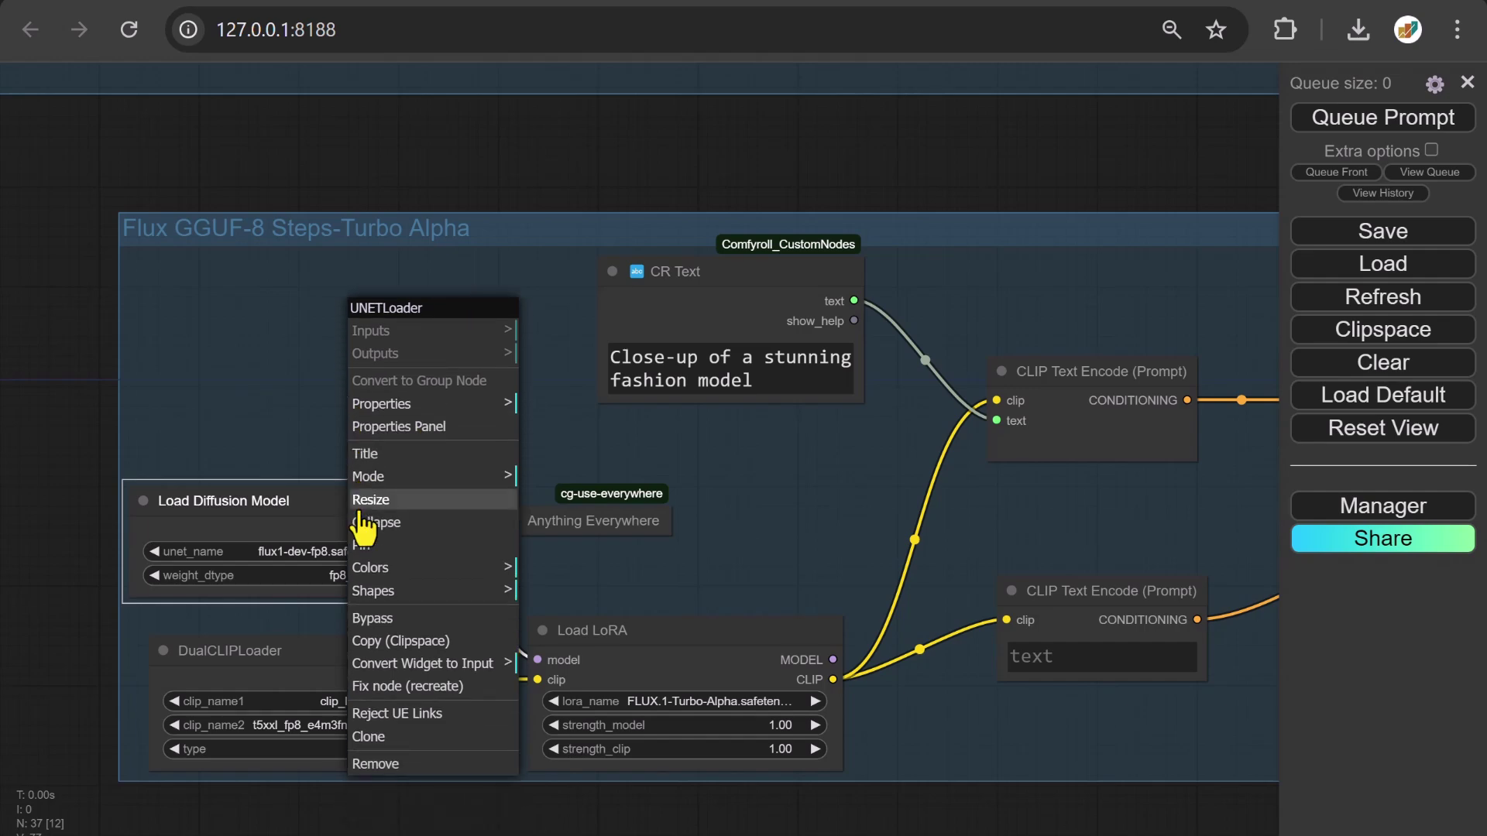
click(391, 763)
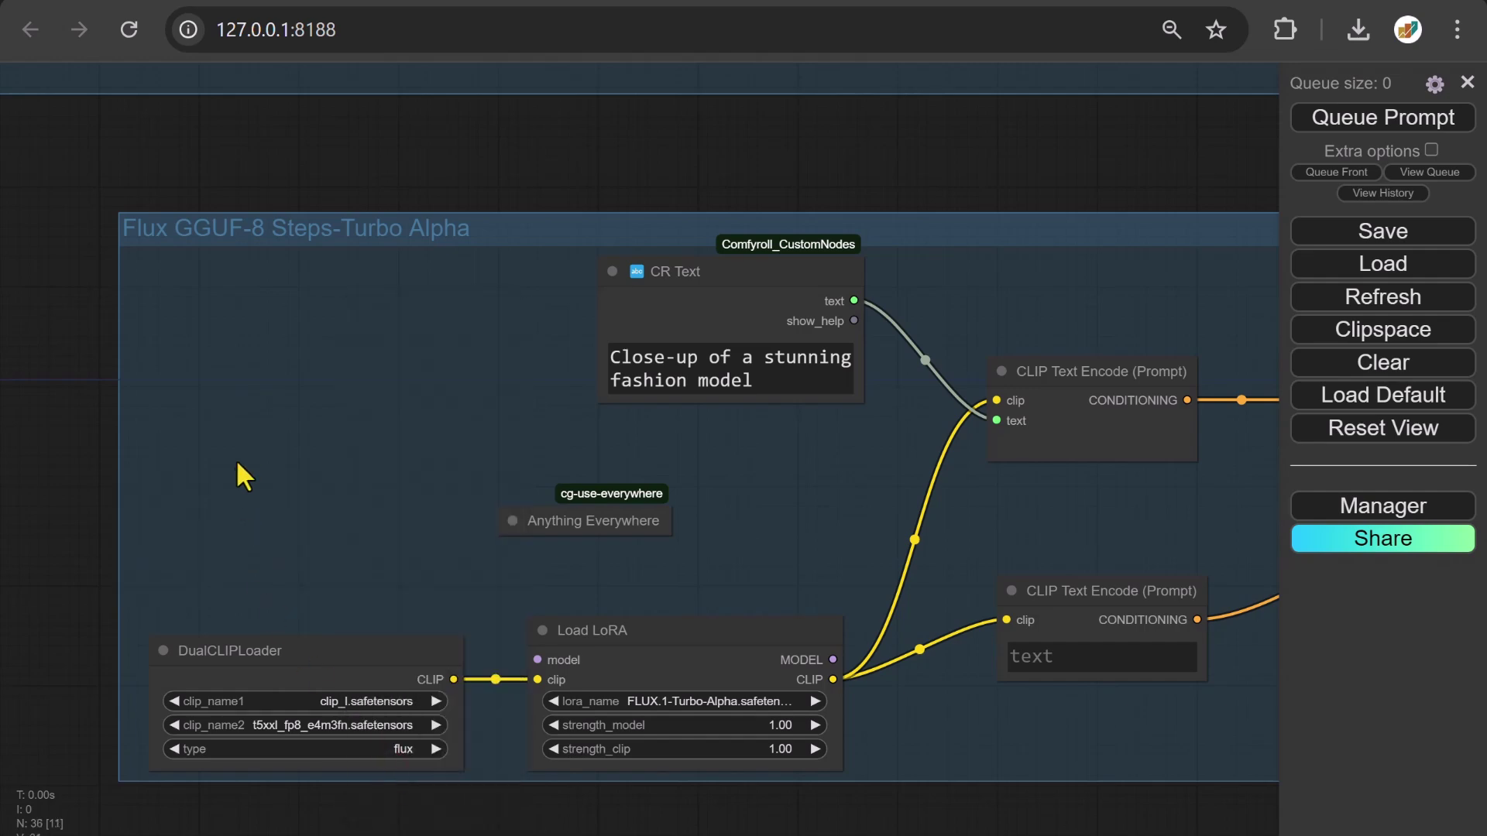
Add a Unet Loader (GGUF) node in the removed loader's place and connect its model output to Anything Everywhere and Load LoRA.
double_click(241, 453)
text(Unet)
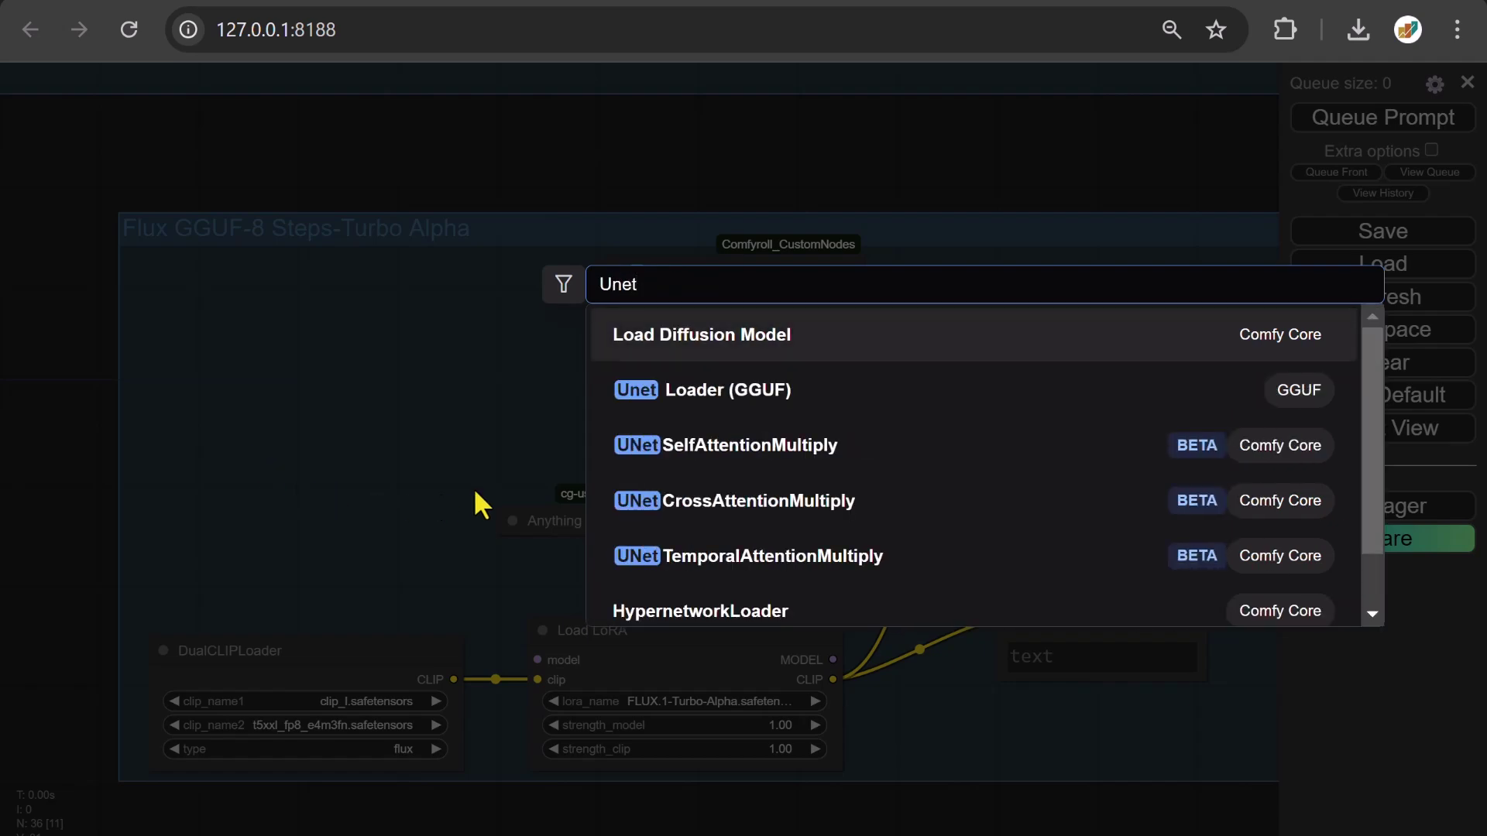
click(725, 404)
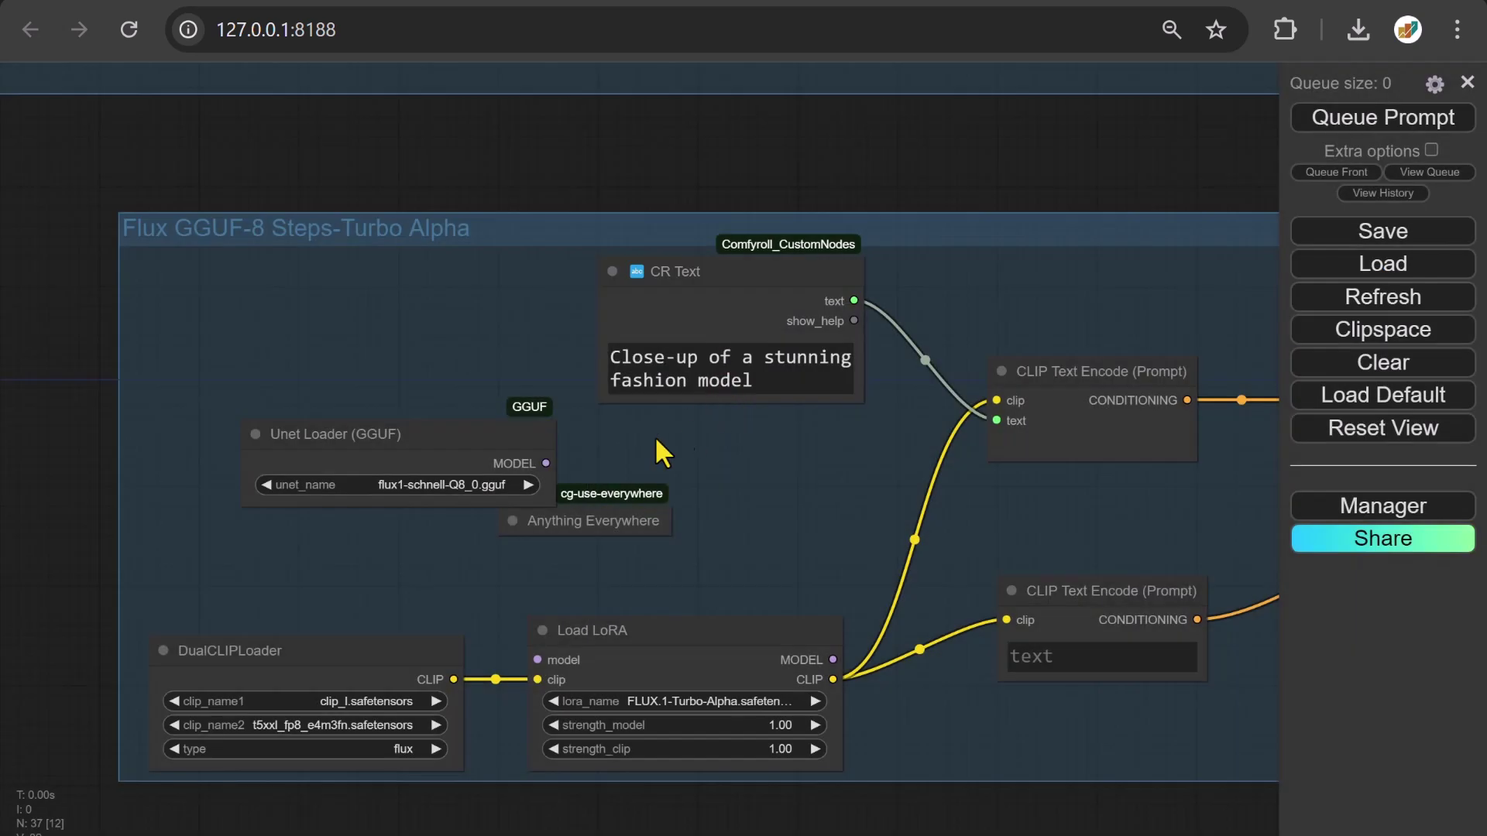
drag(499, 440, 498, 521)
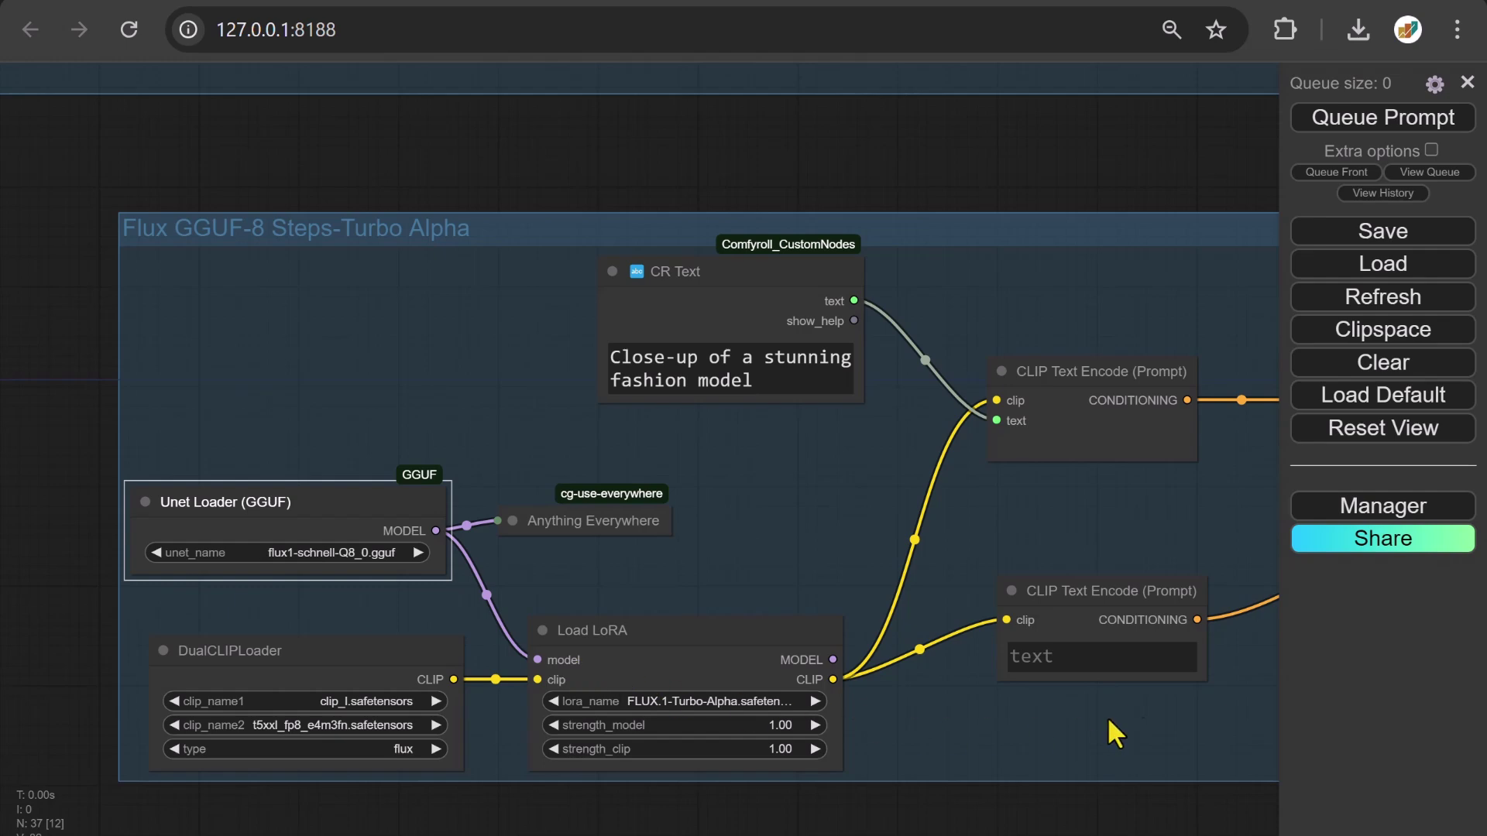
Generate an image with the Flux GGUF-8 Steps-Turbo Alpha group.
drag(1199, 713, 69, 674)
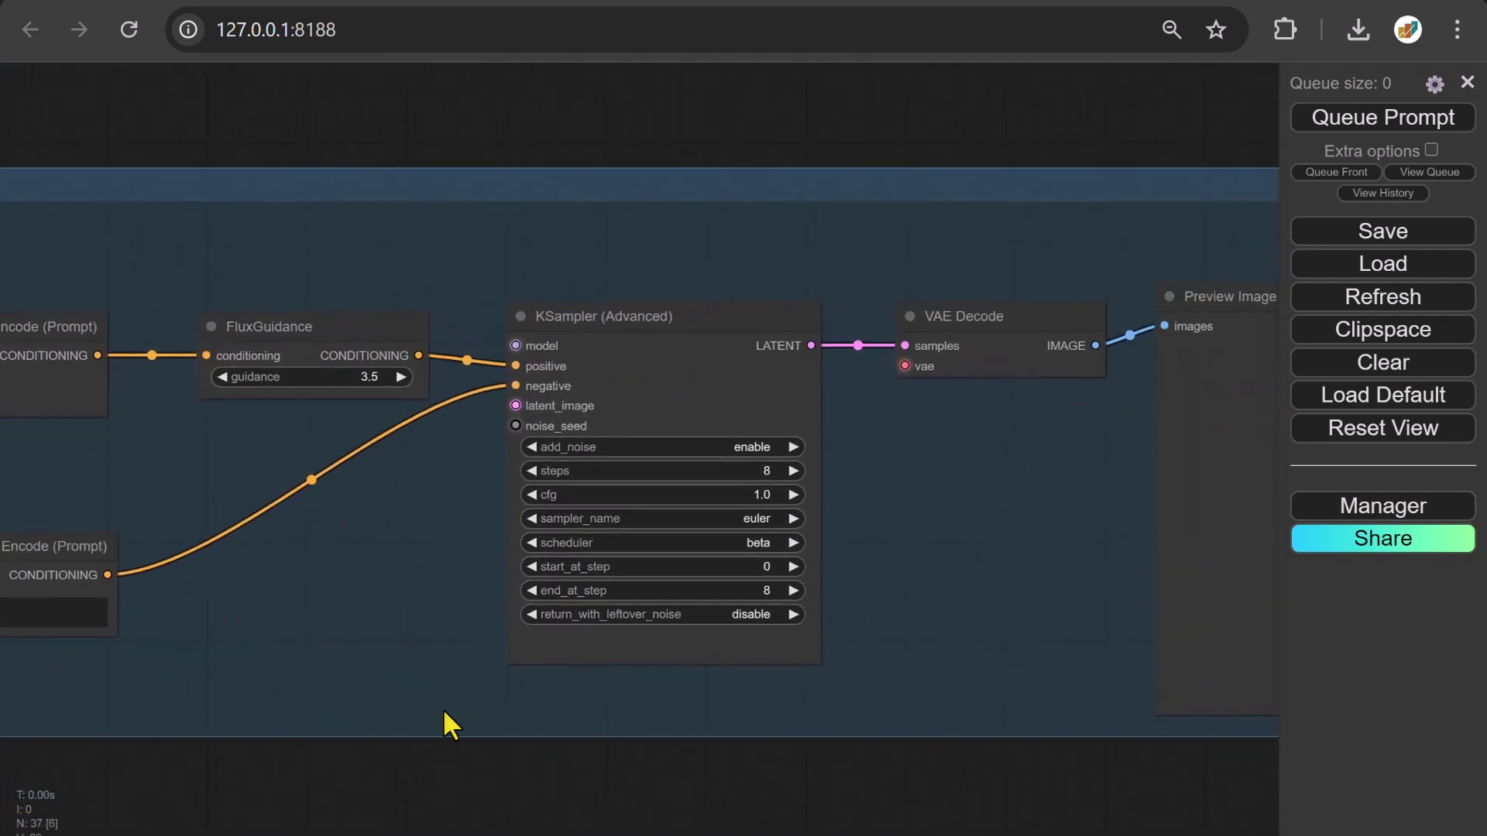
drag(1048, 577, 537, 508)
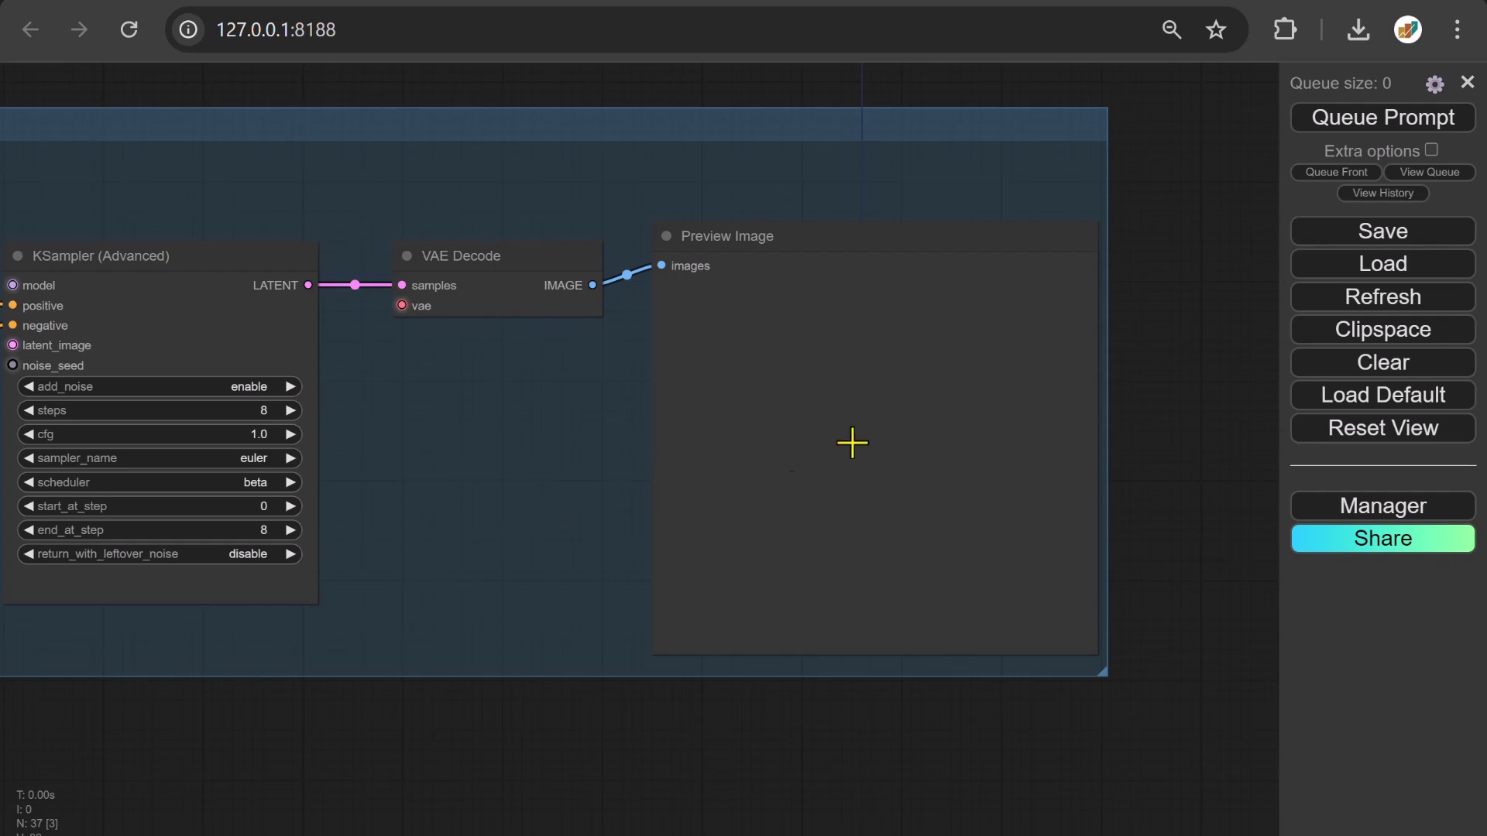
click(1321, 124)
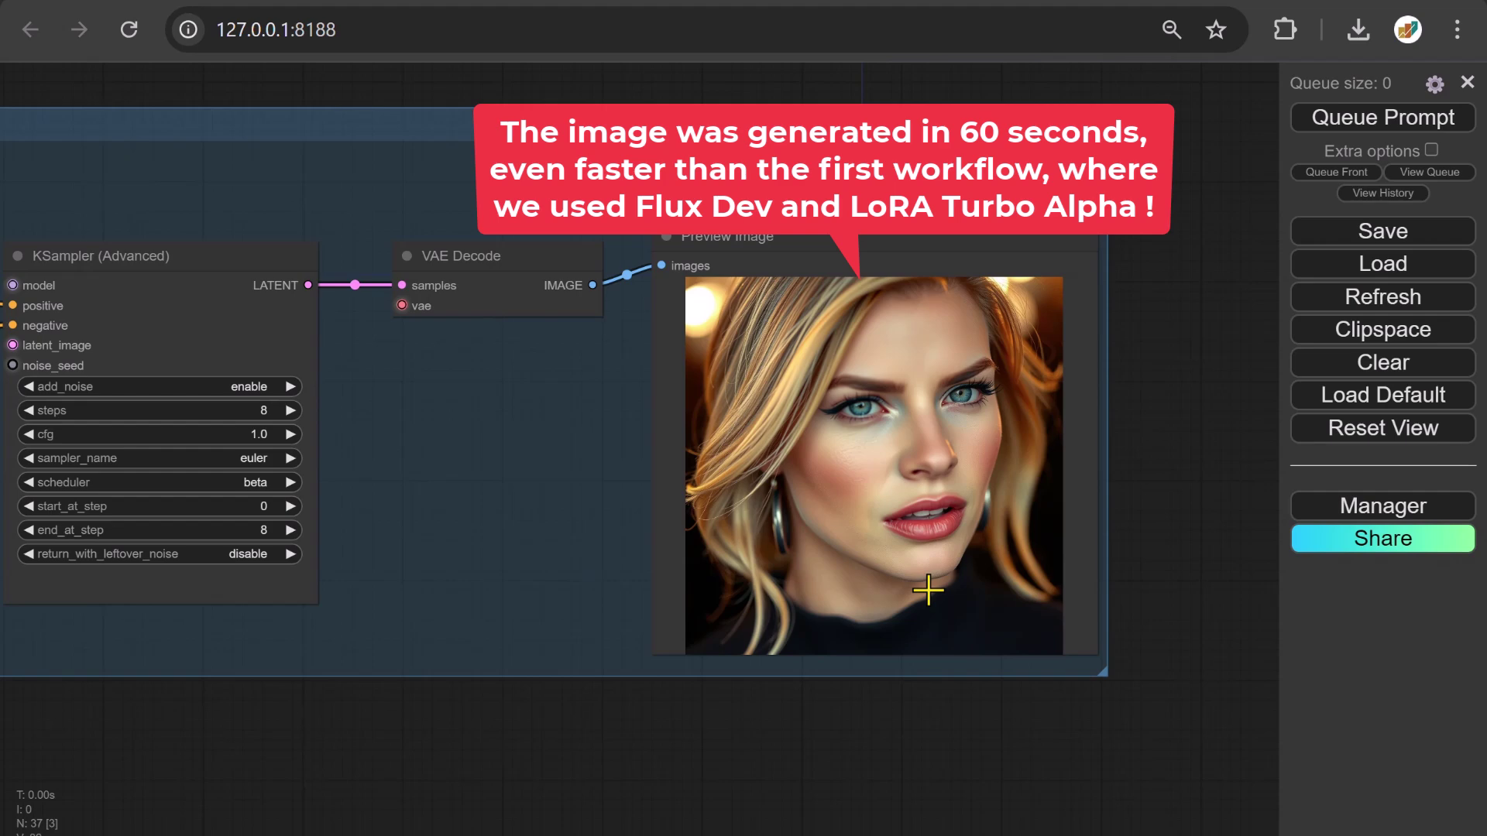
Set all nodes of the Flux GGUF-8 Steps-Turbo Alpha group to Never.
scroll(928, 590, down, 10)
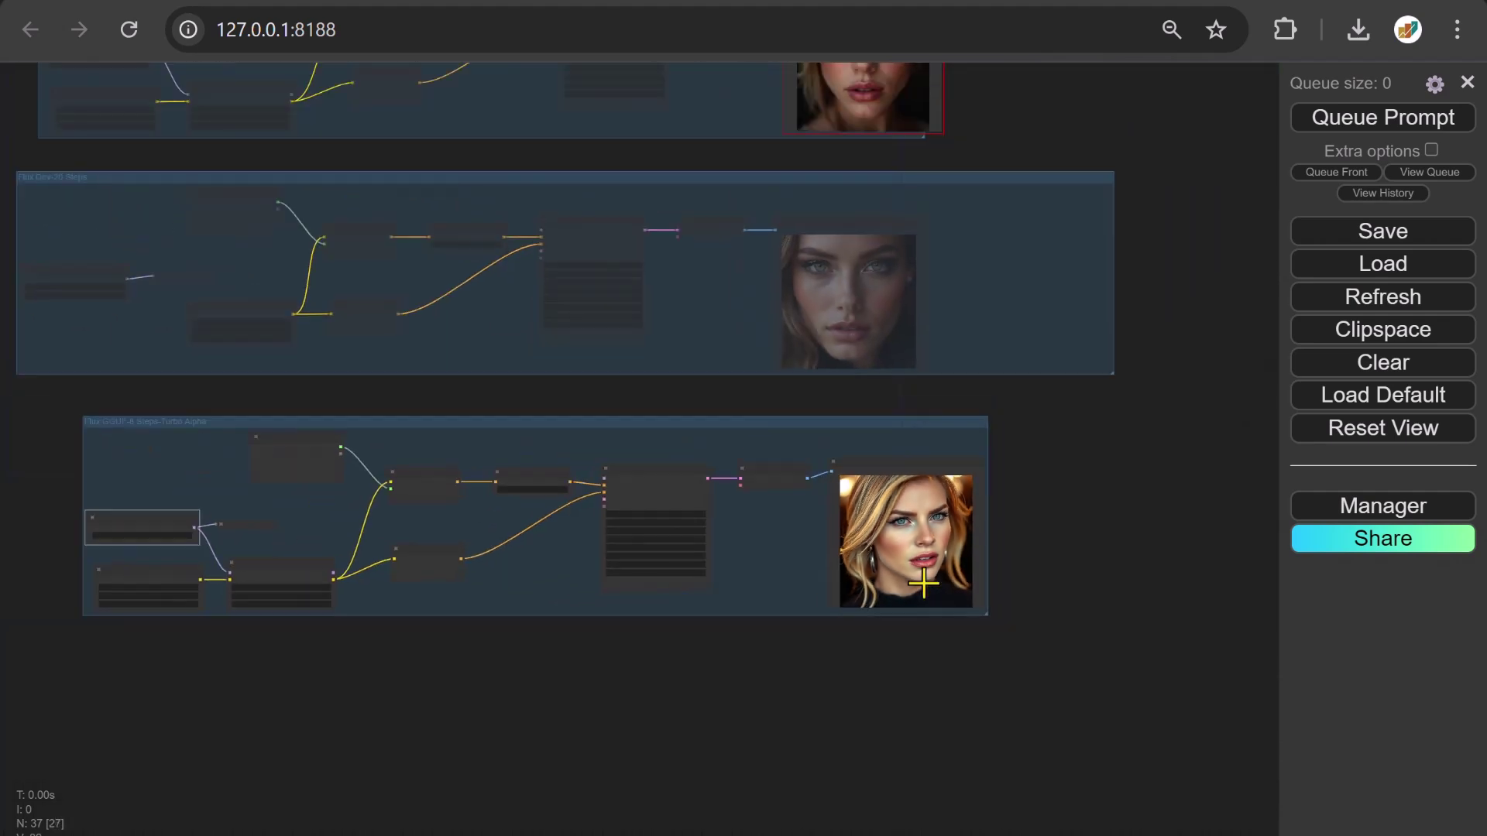
right_click(518, 417)
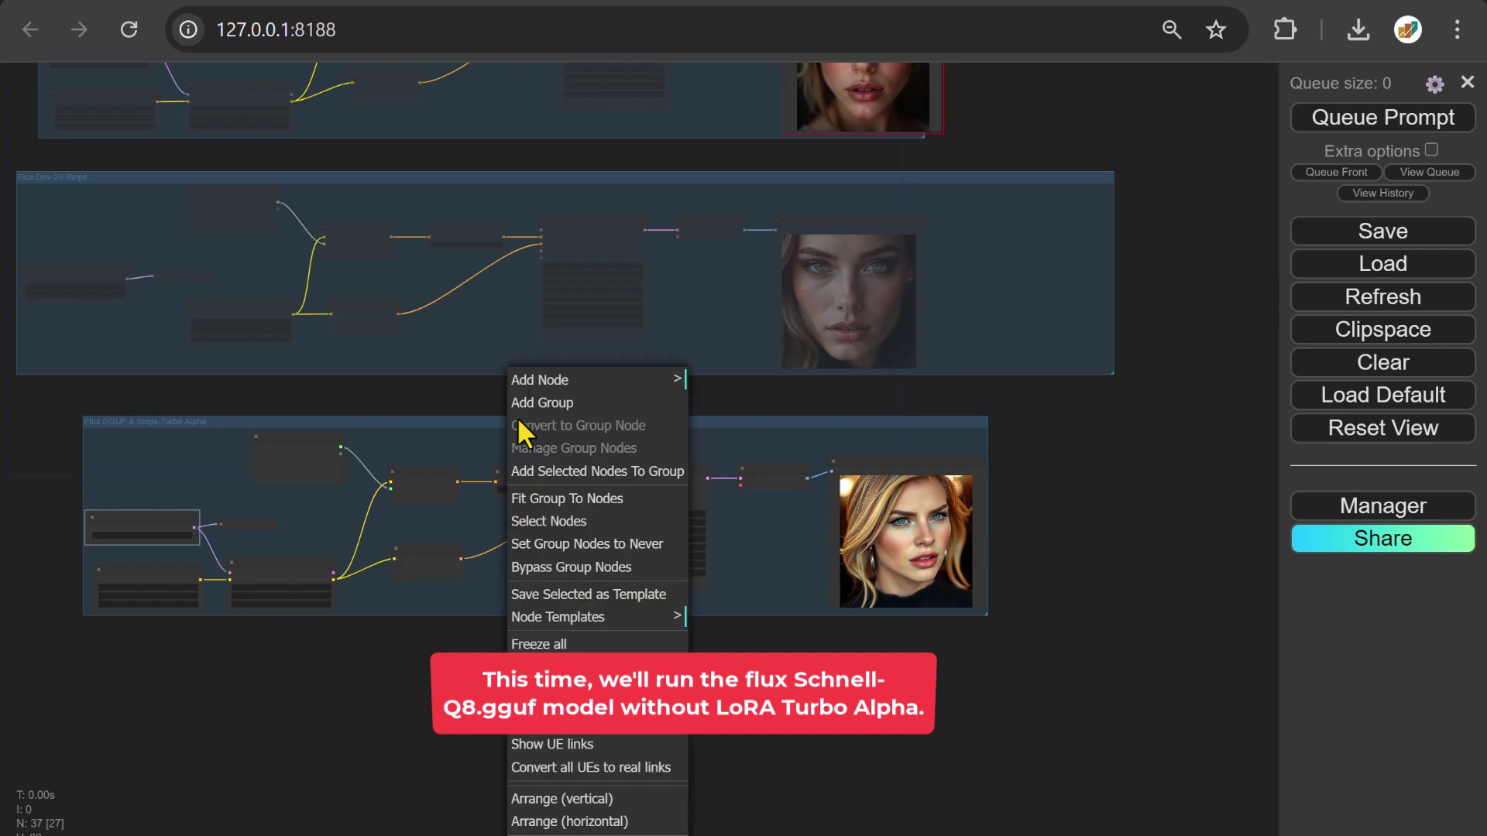
click(632, 549)
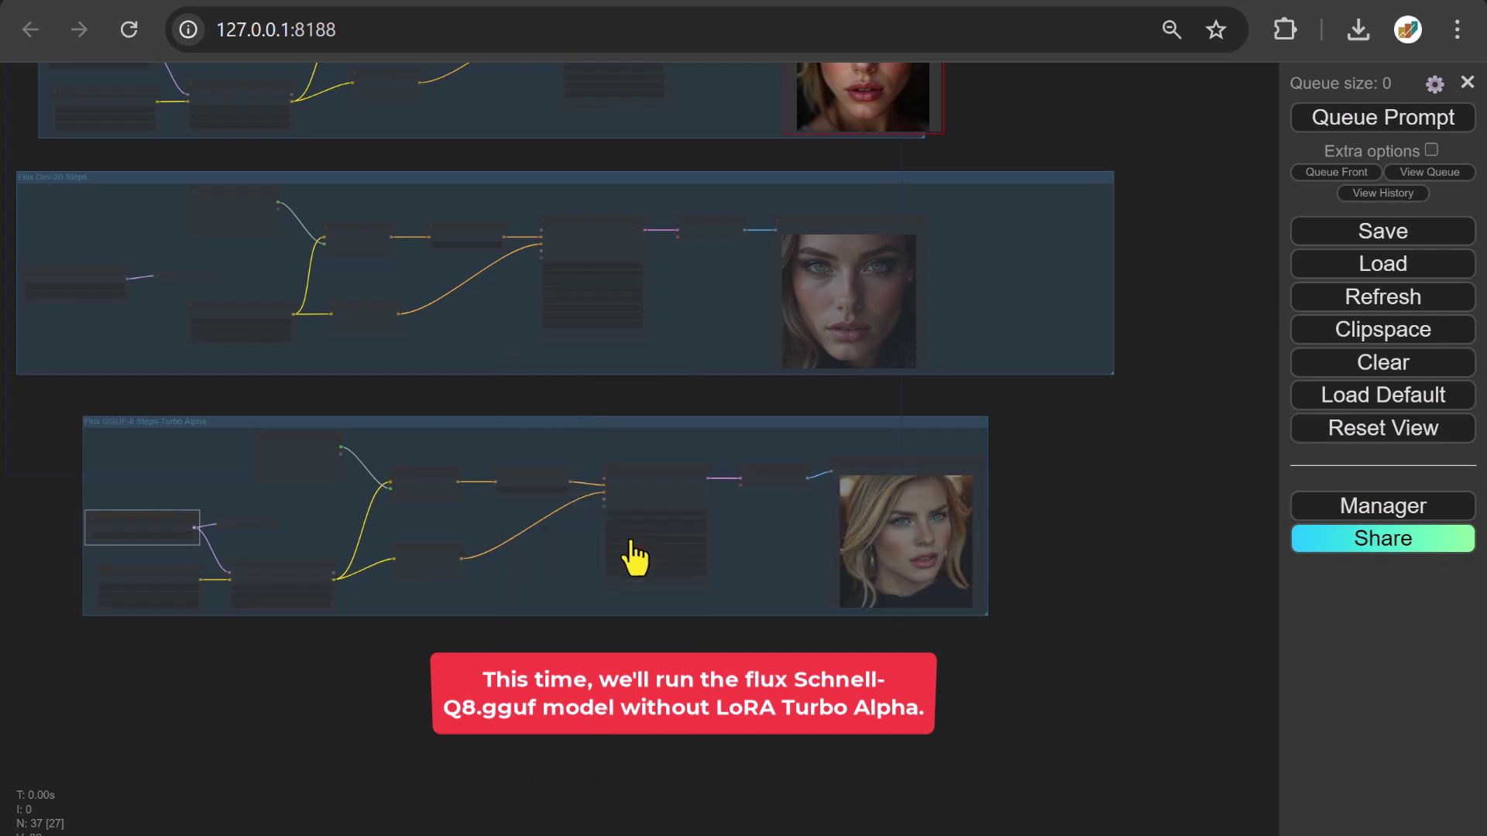
Duplicate all nodes of the Flux Dev-20 Steps group and place the copies below the Flux GGUF-8 Steps-Turbo Alpha group.
drag(1004, 191, 2, 392)
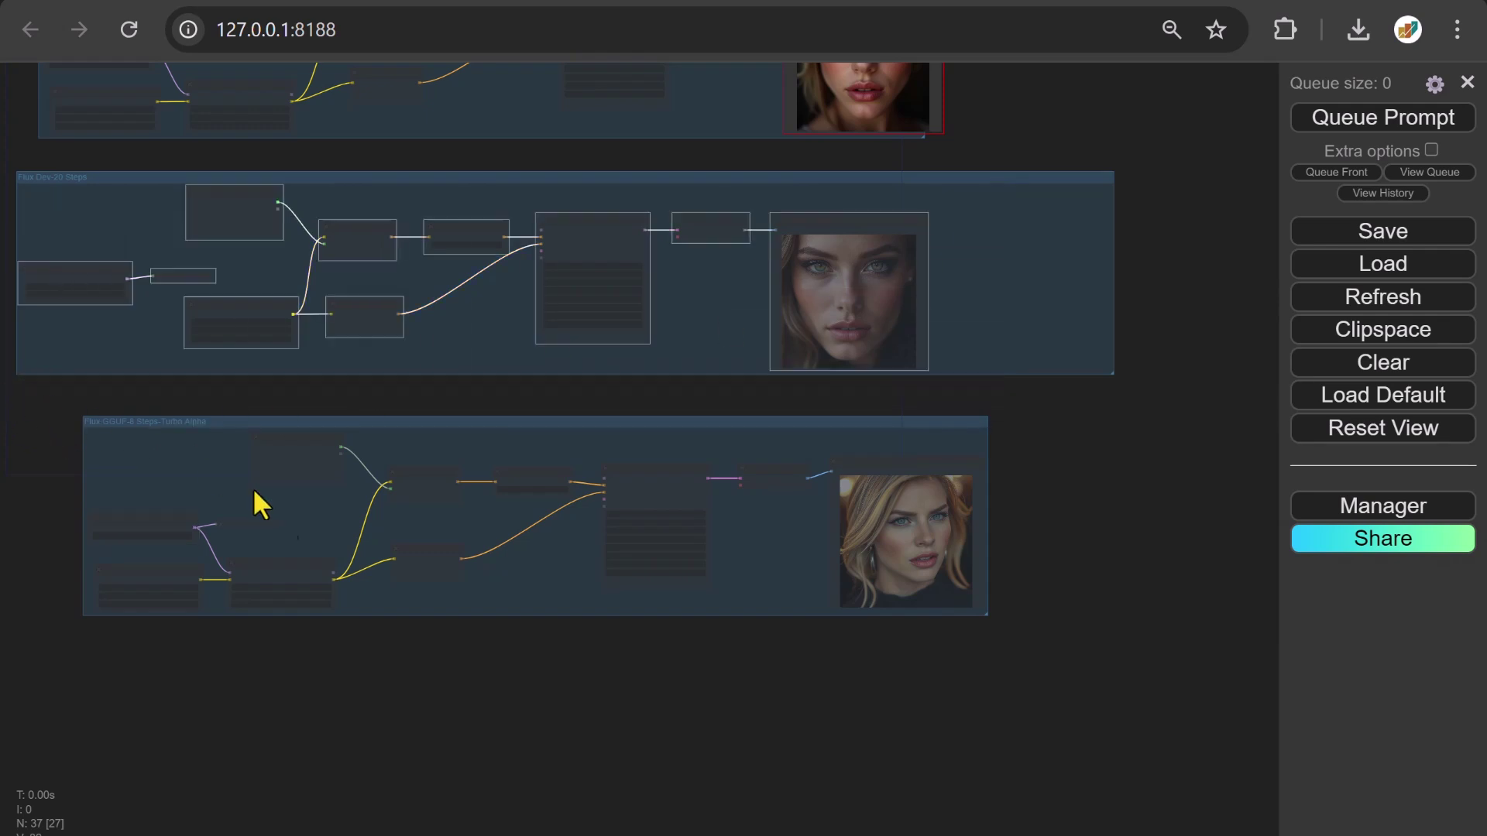
key(ctrl+v)
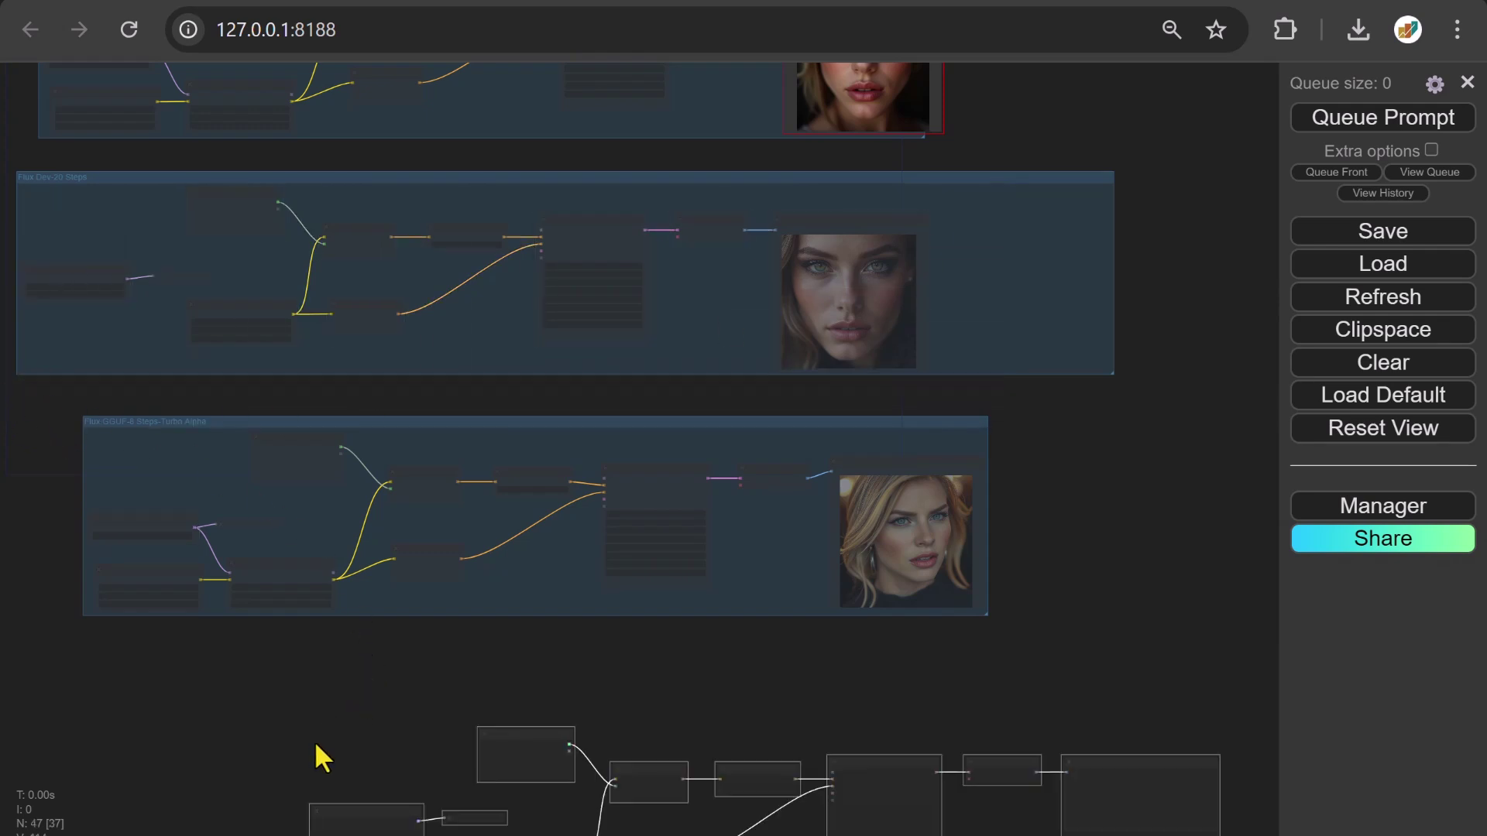
drag(523, 752, 299, 694)
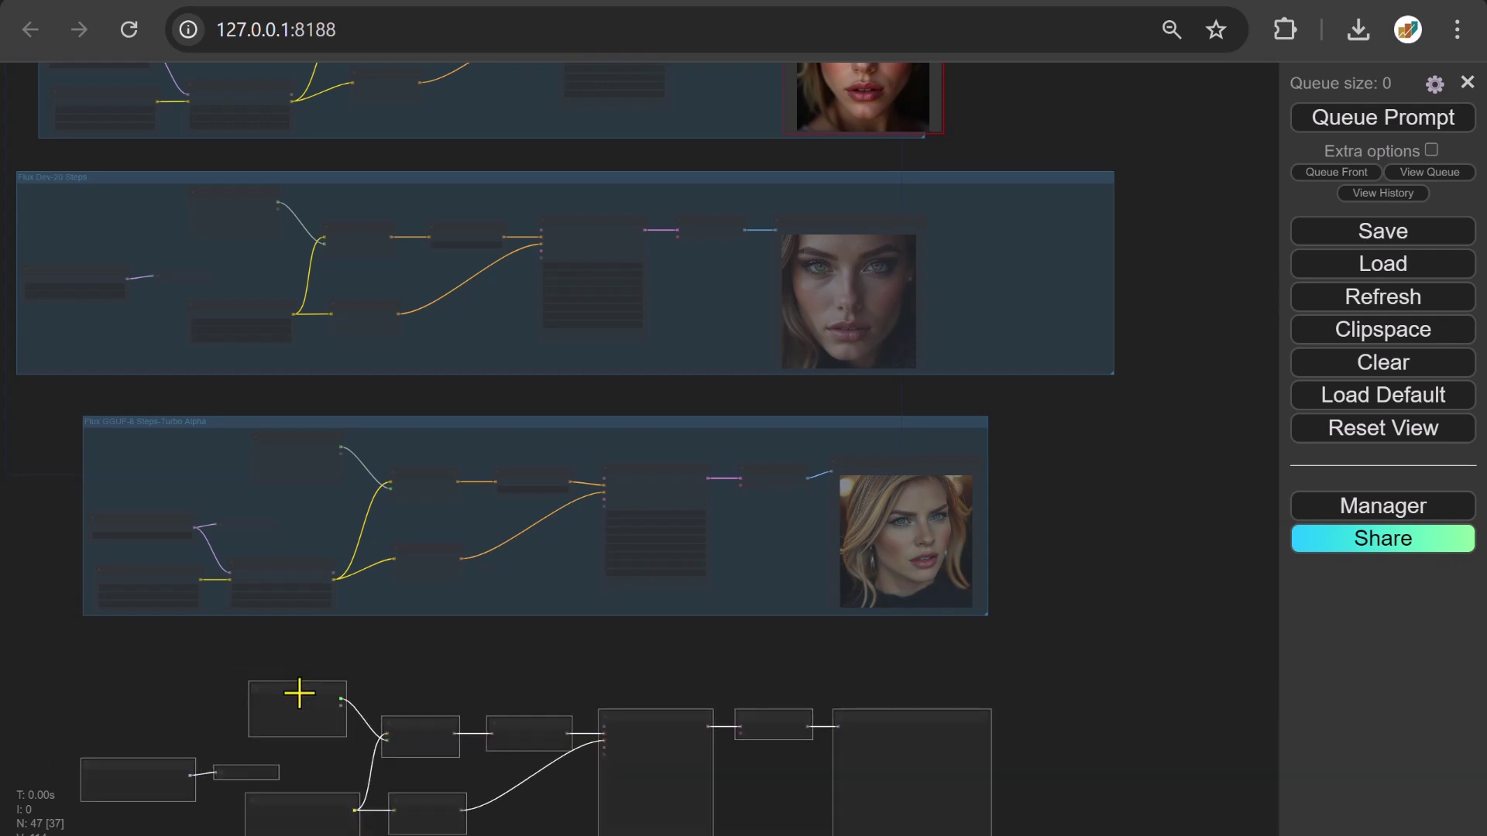
Add a new group over the copied nodes below the Flux GGUF-8 Steps-Turbo Alpha group and fit it to them.
right_click(64, 684)
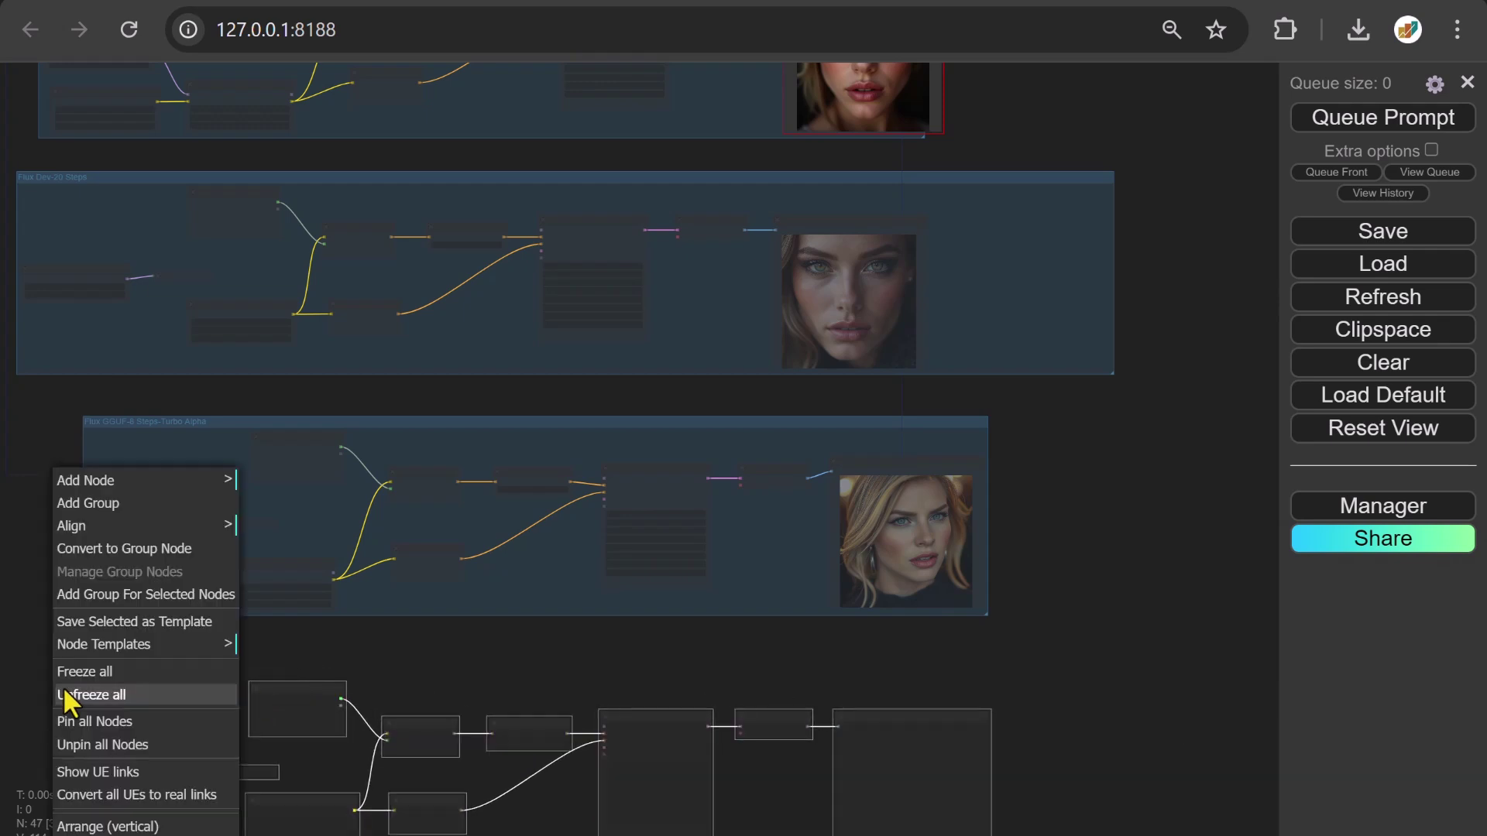
click(84, 503)
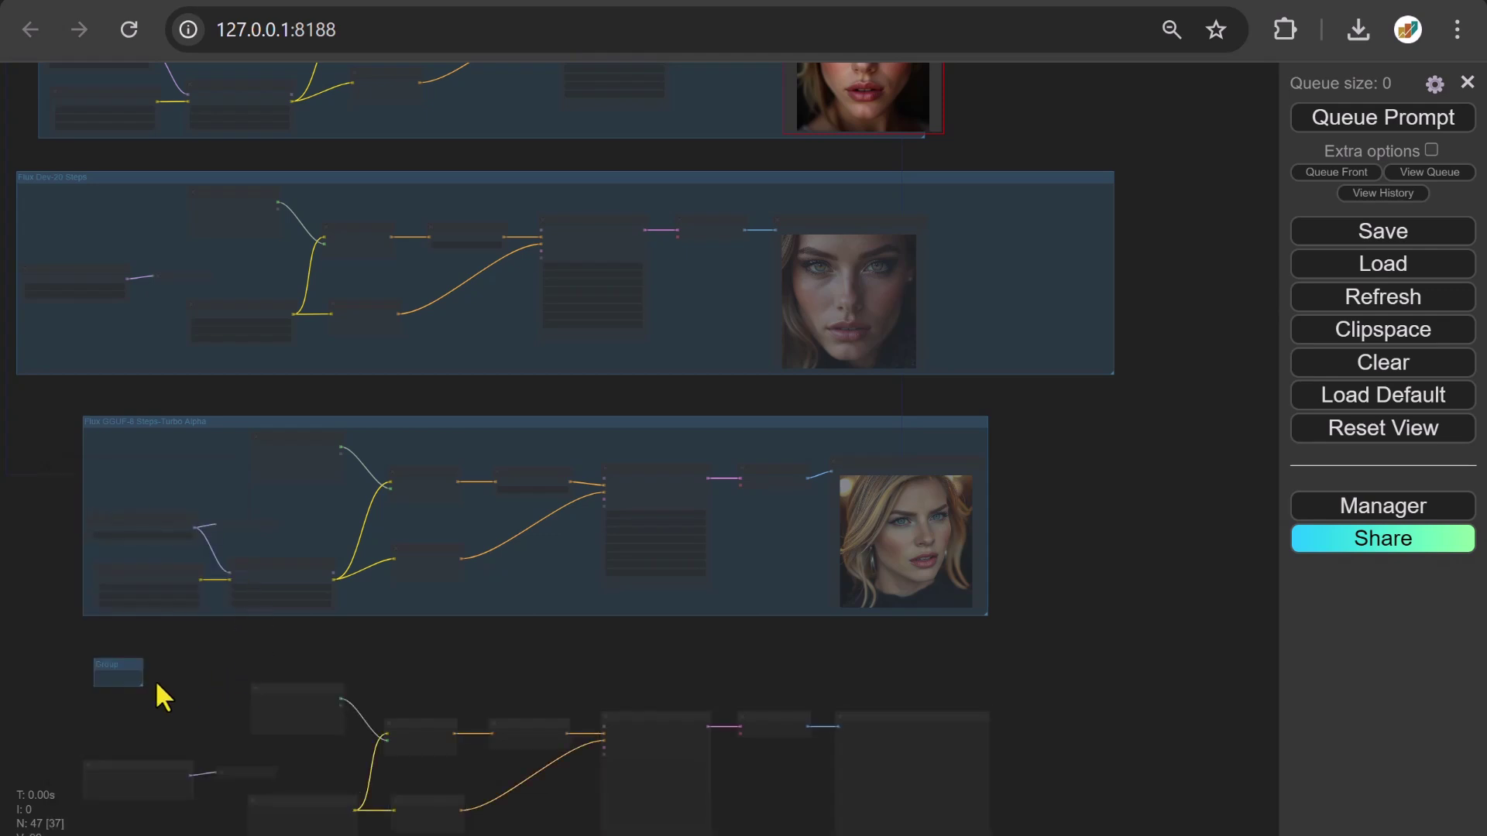
drag(141, 683, 953, 825)
right_click(633, 664)
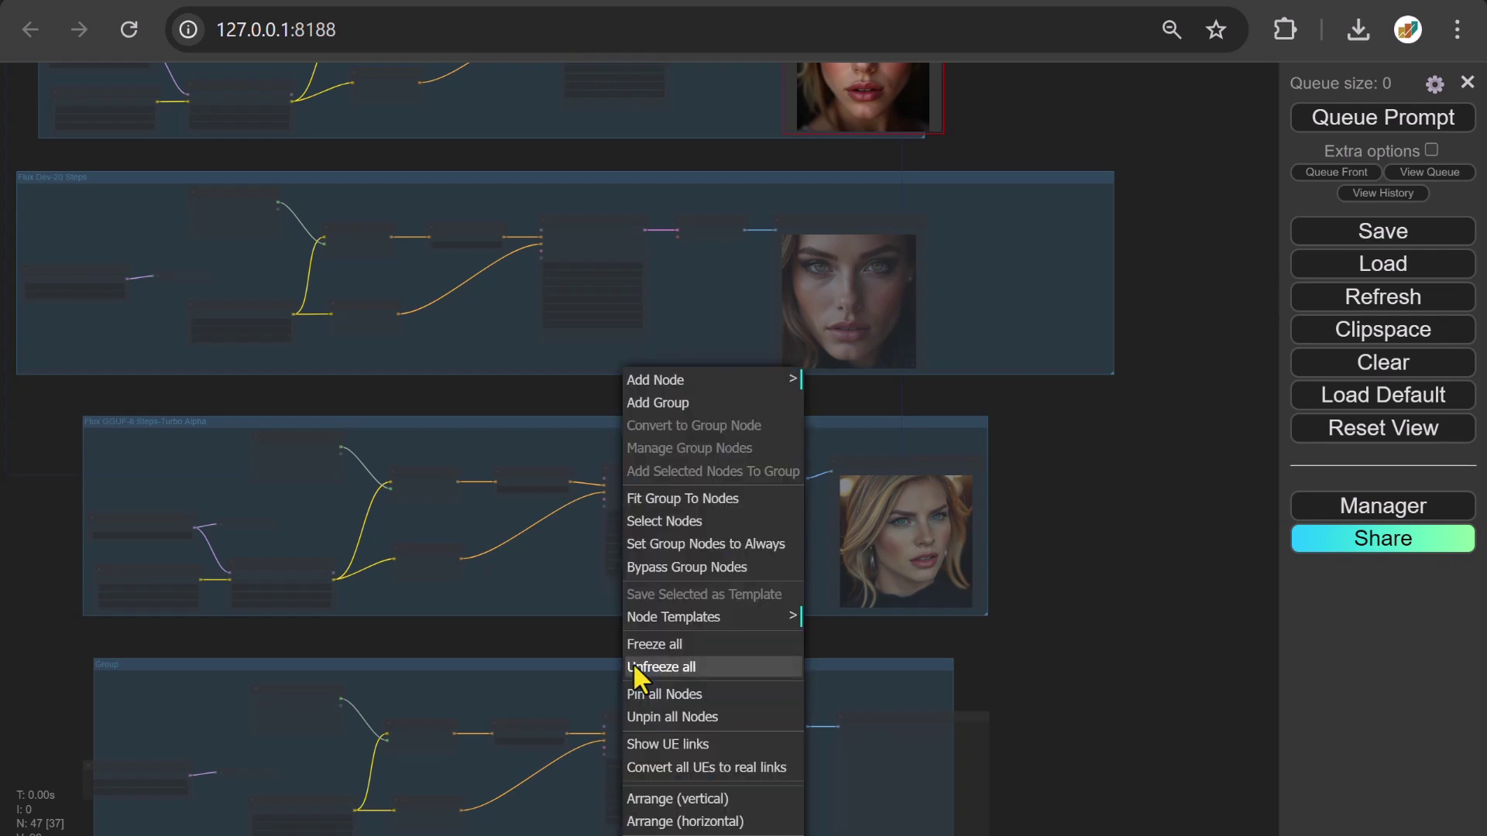
click(694, 499)
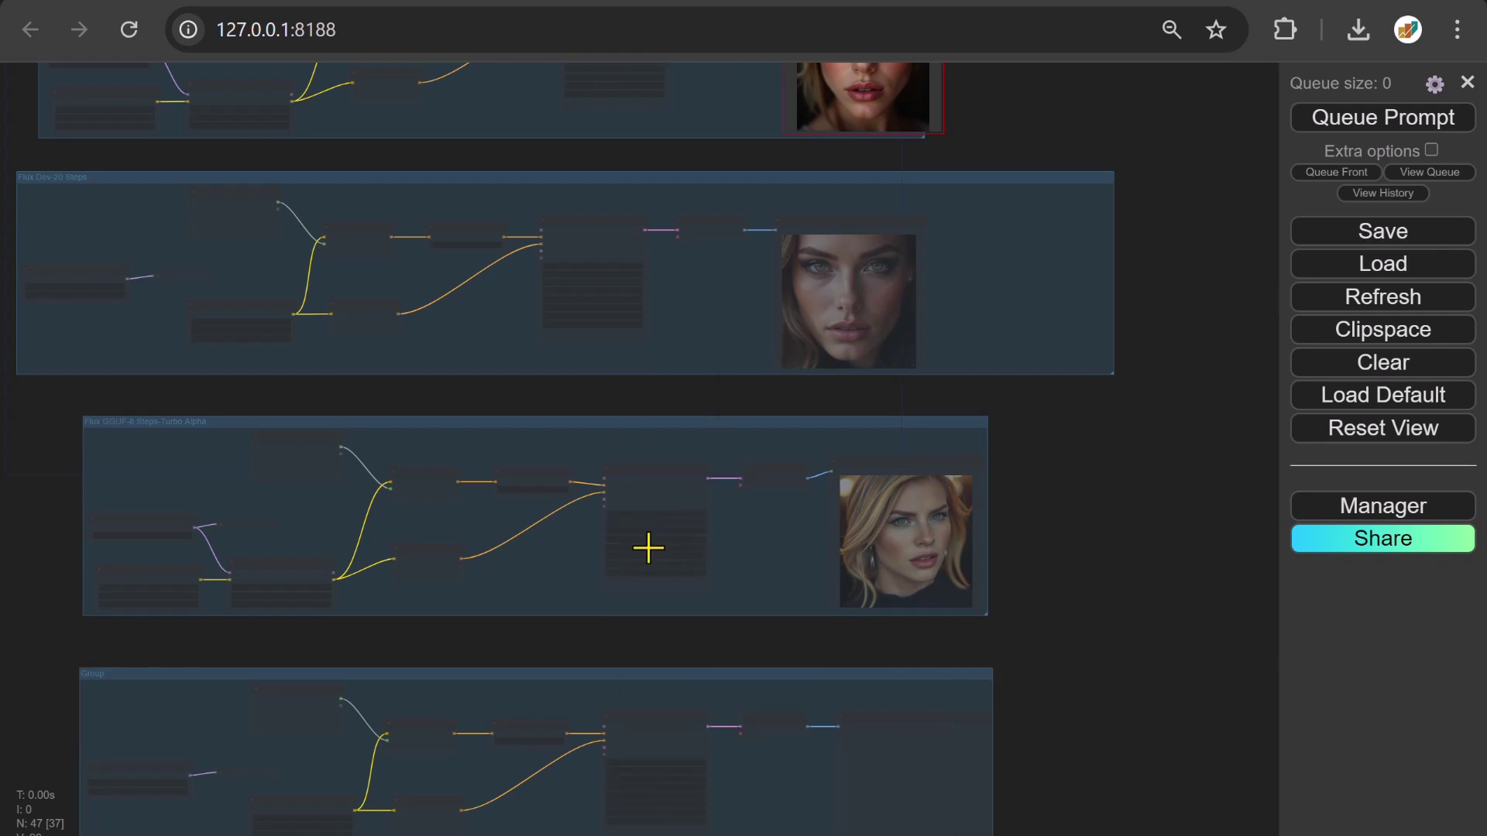
Rename the new lowest group as "Flux GGUF-20 Steps" and set its nodes to Always.
scroll(292, 666, up, 3)
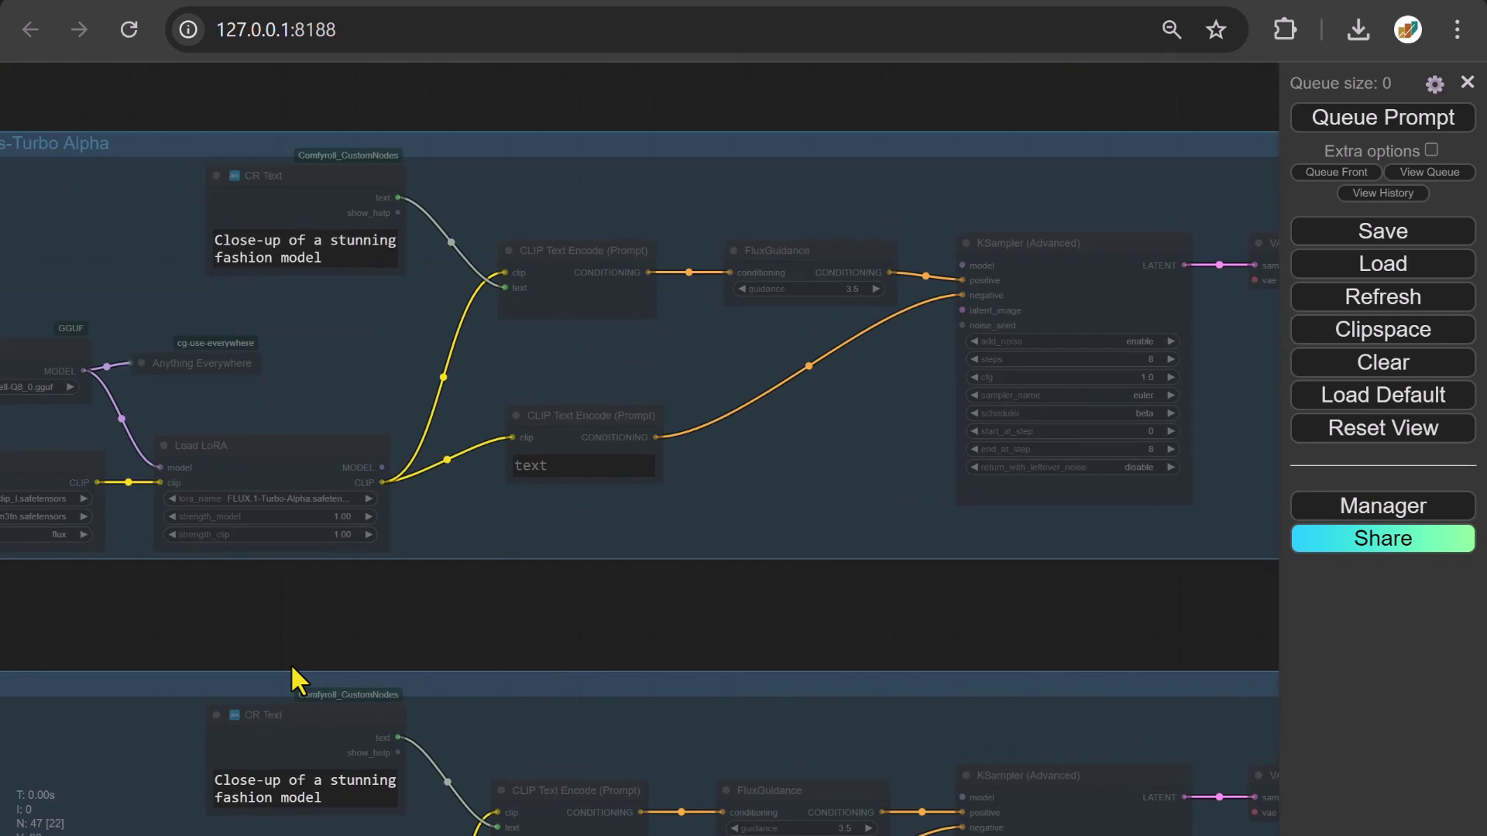
drag(155, 784, 371, 454)
double_click(112, 350)
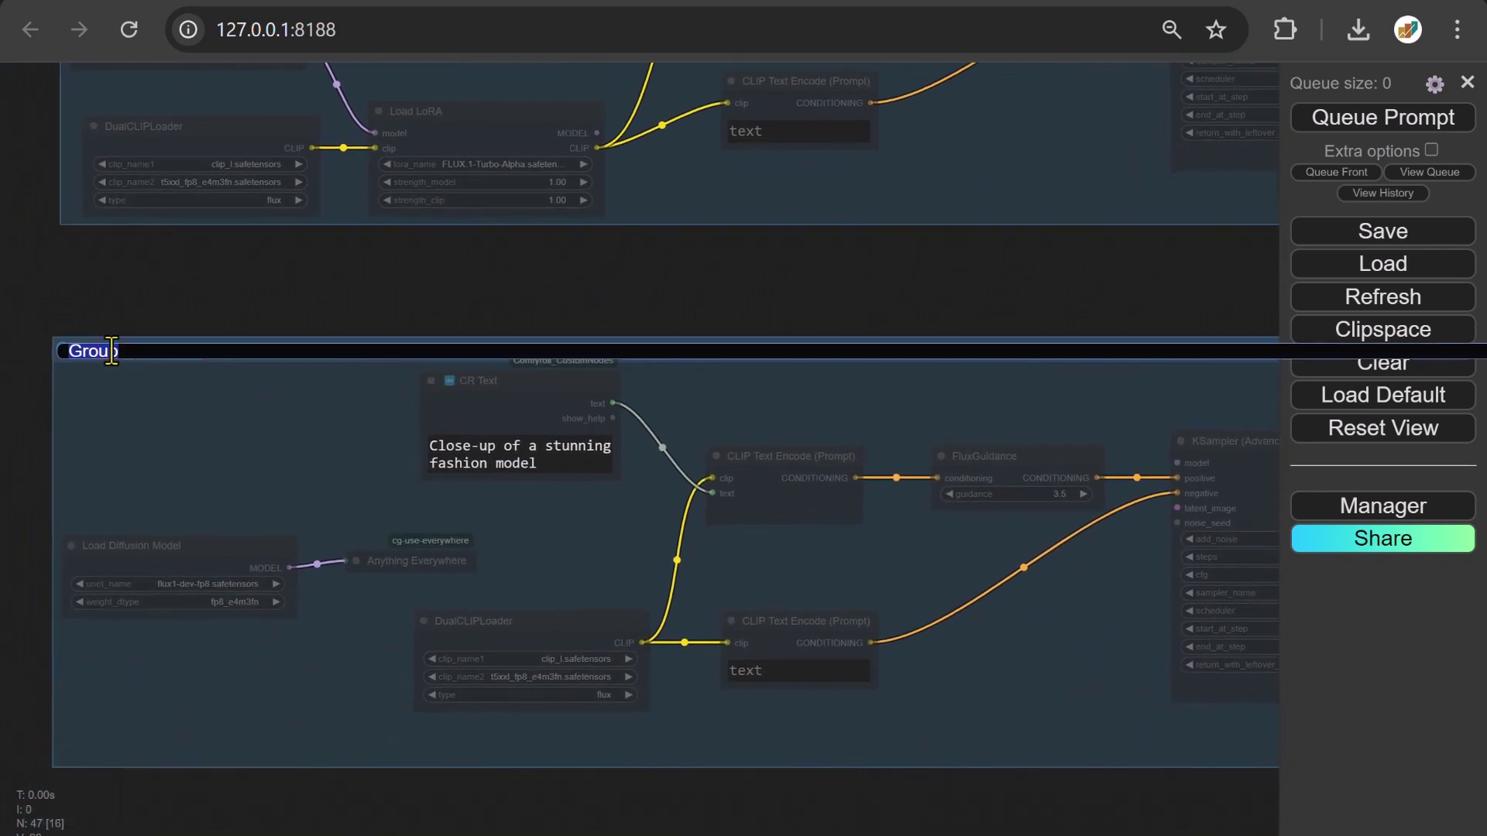
text(Flux GGUF-20 Steps)
key(Return)
right_click(111, 350)
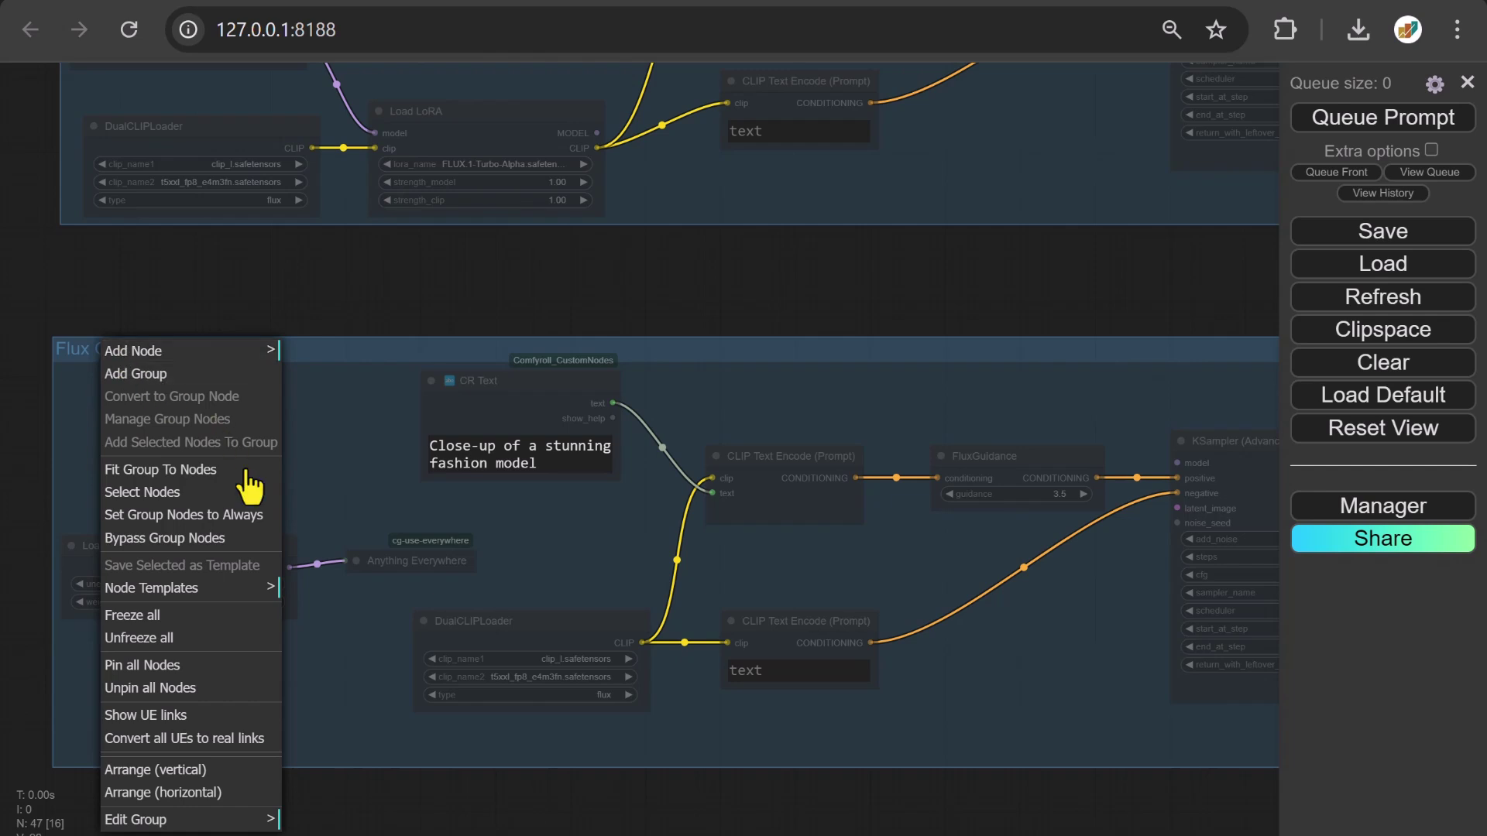
click(234, 516)
Remove the Load Diffusion Model node from the Flux GGUF-20 Steps group.
click(225, 544)
right_click(193, 546)
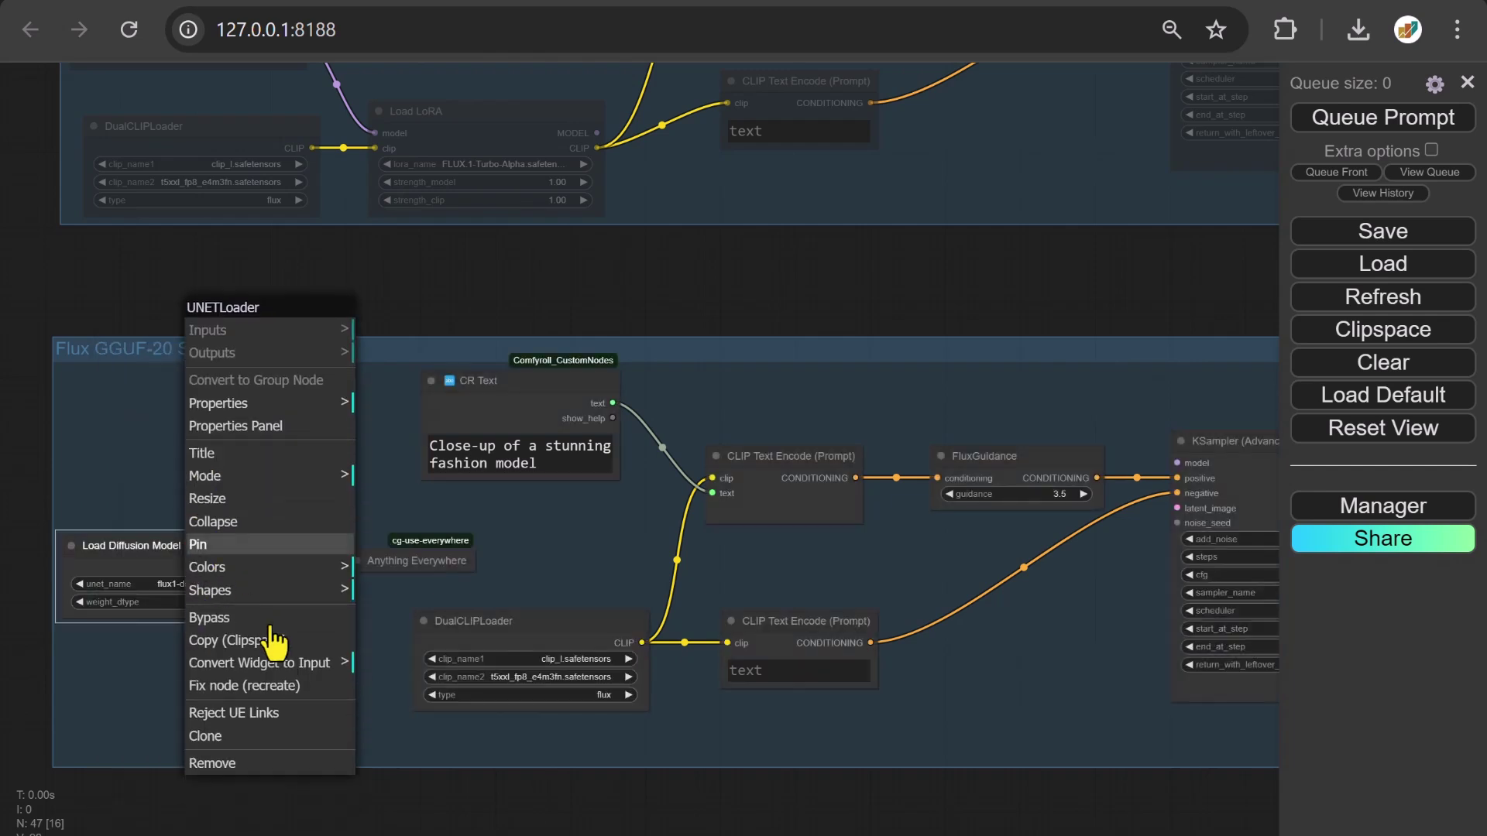
click(239, 761)
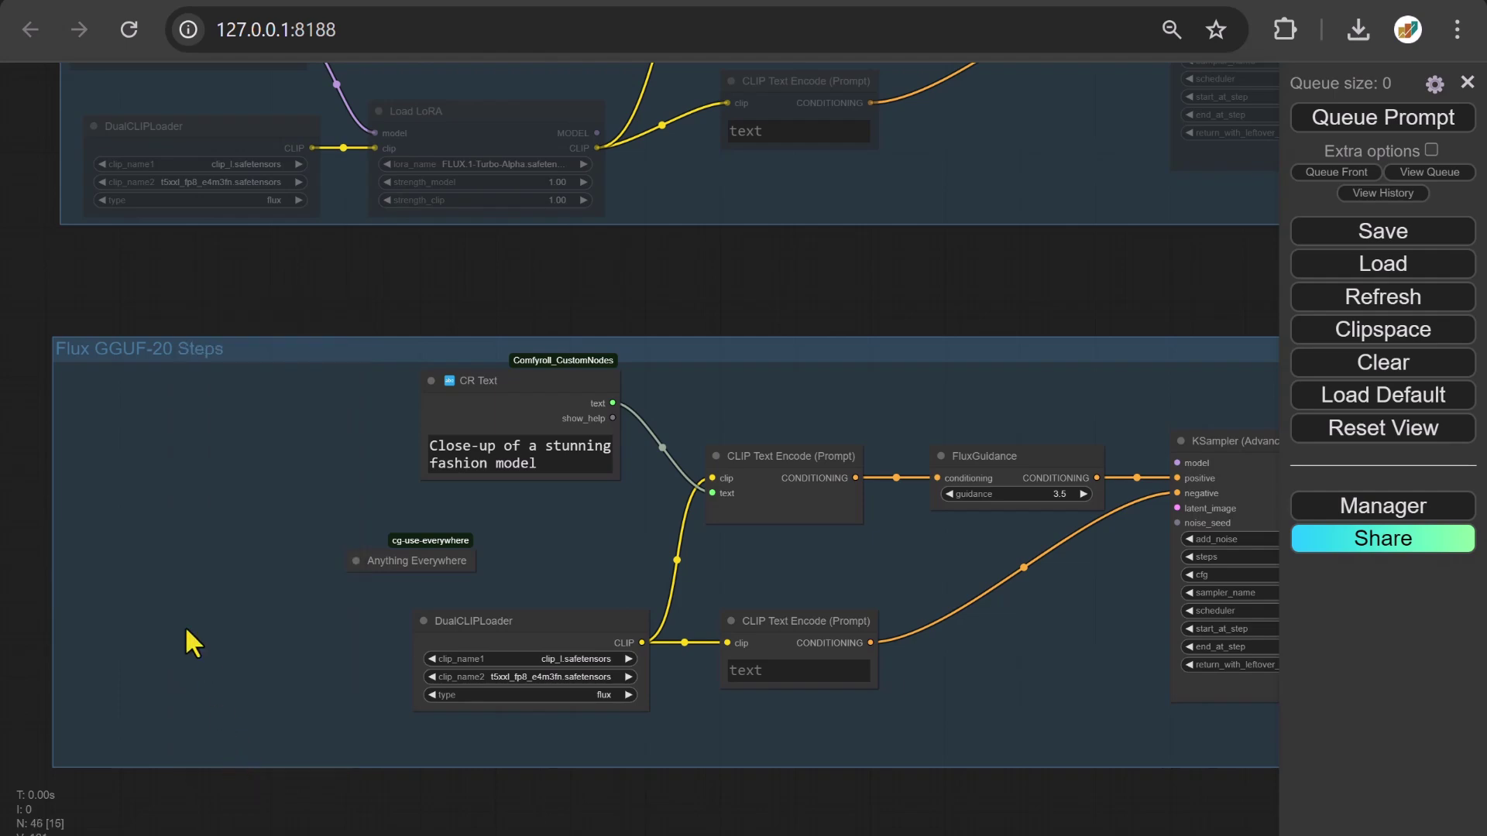
Add a Unet Loader (GGUF) node to the Flux GGUF-20 Steps group and connect its model output to Anything Everywhere.
double_click(143, 520)
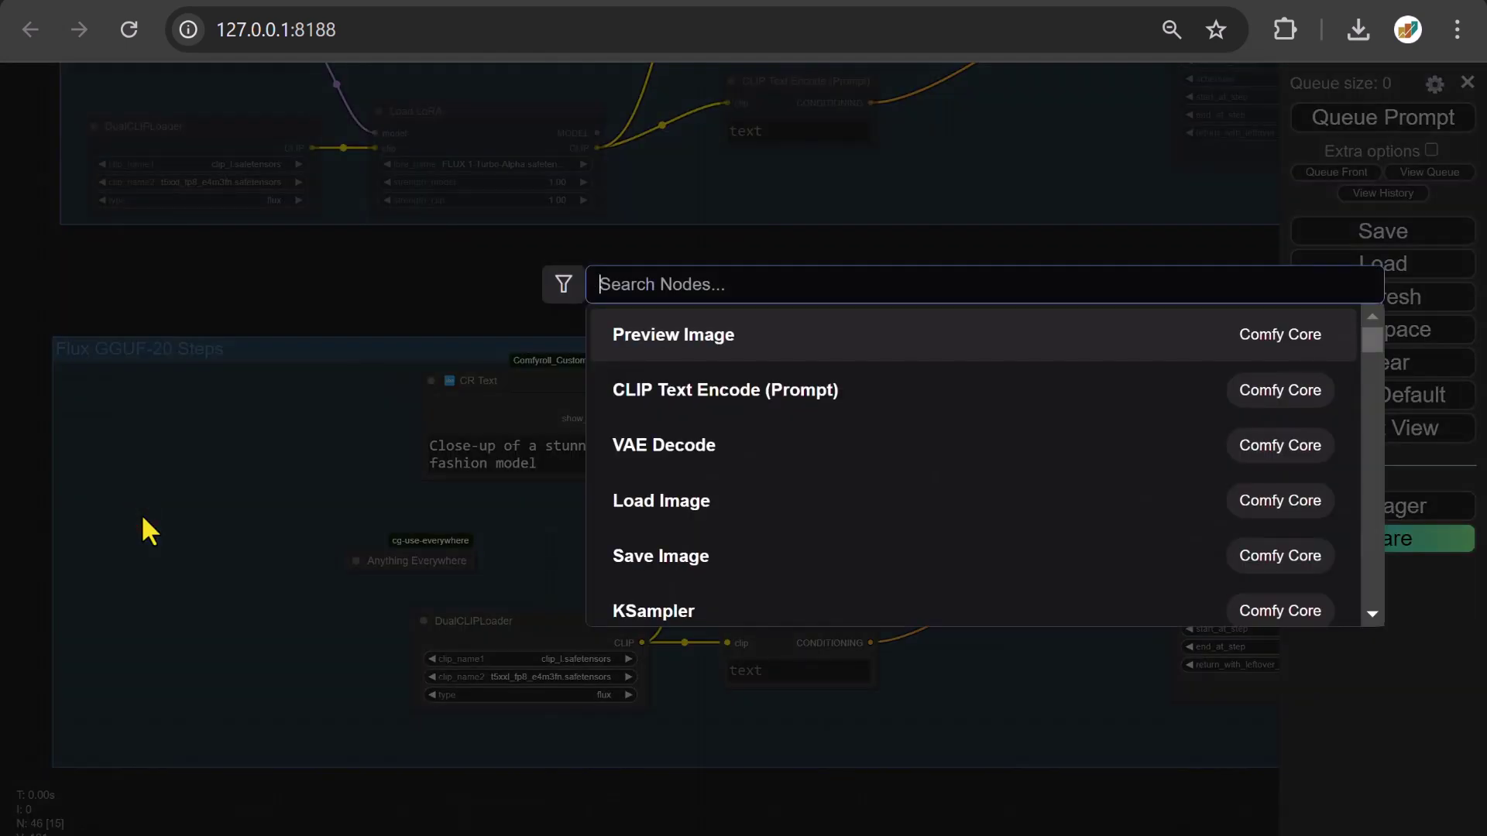
text(Unet)
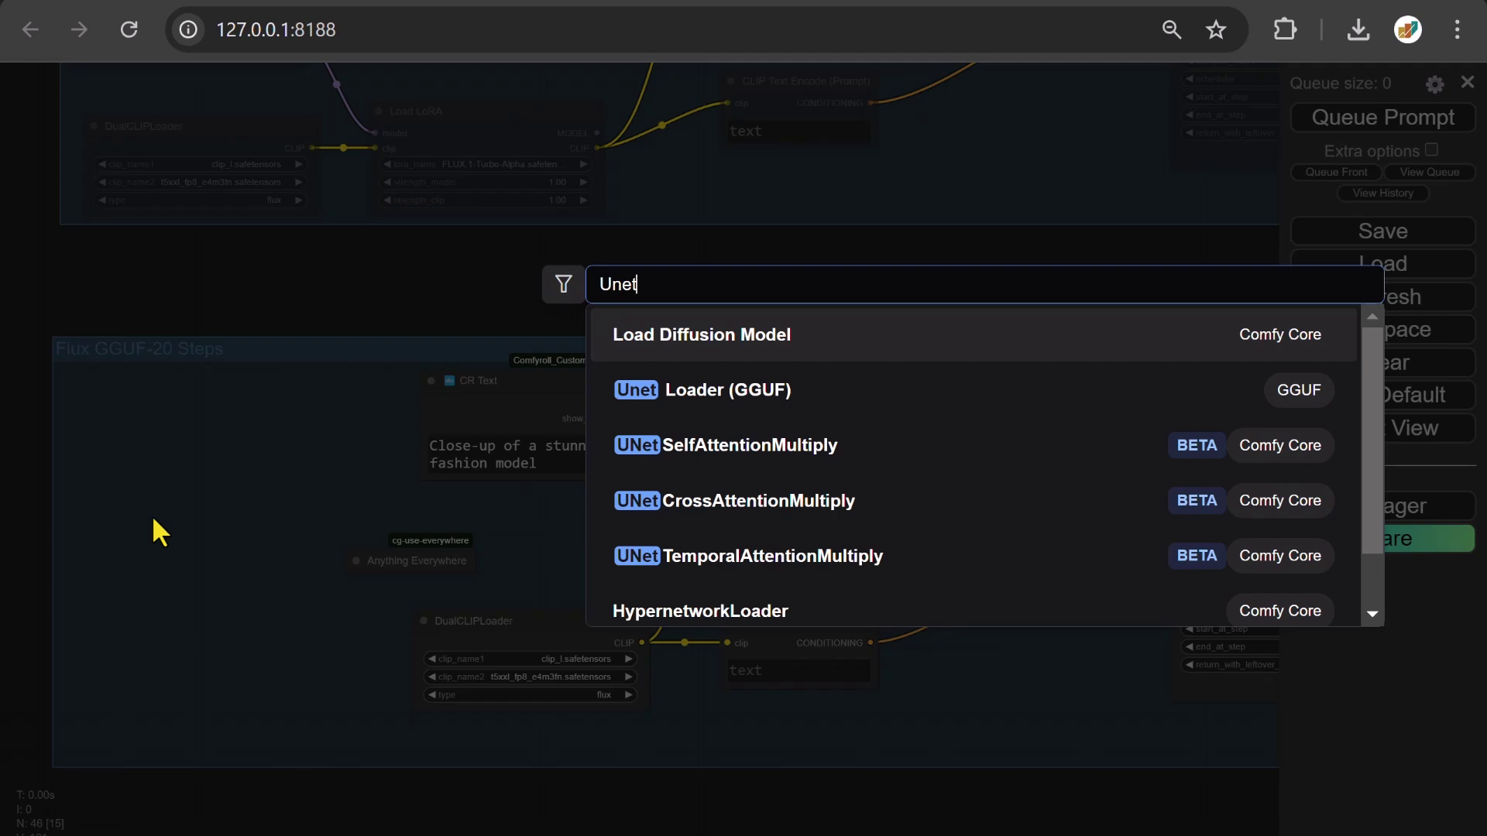
click(679, 395)
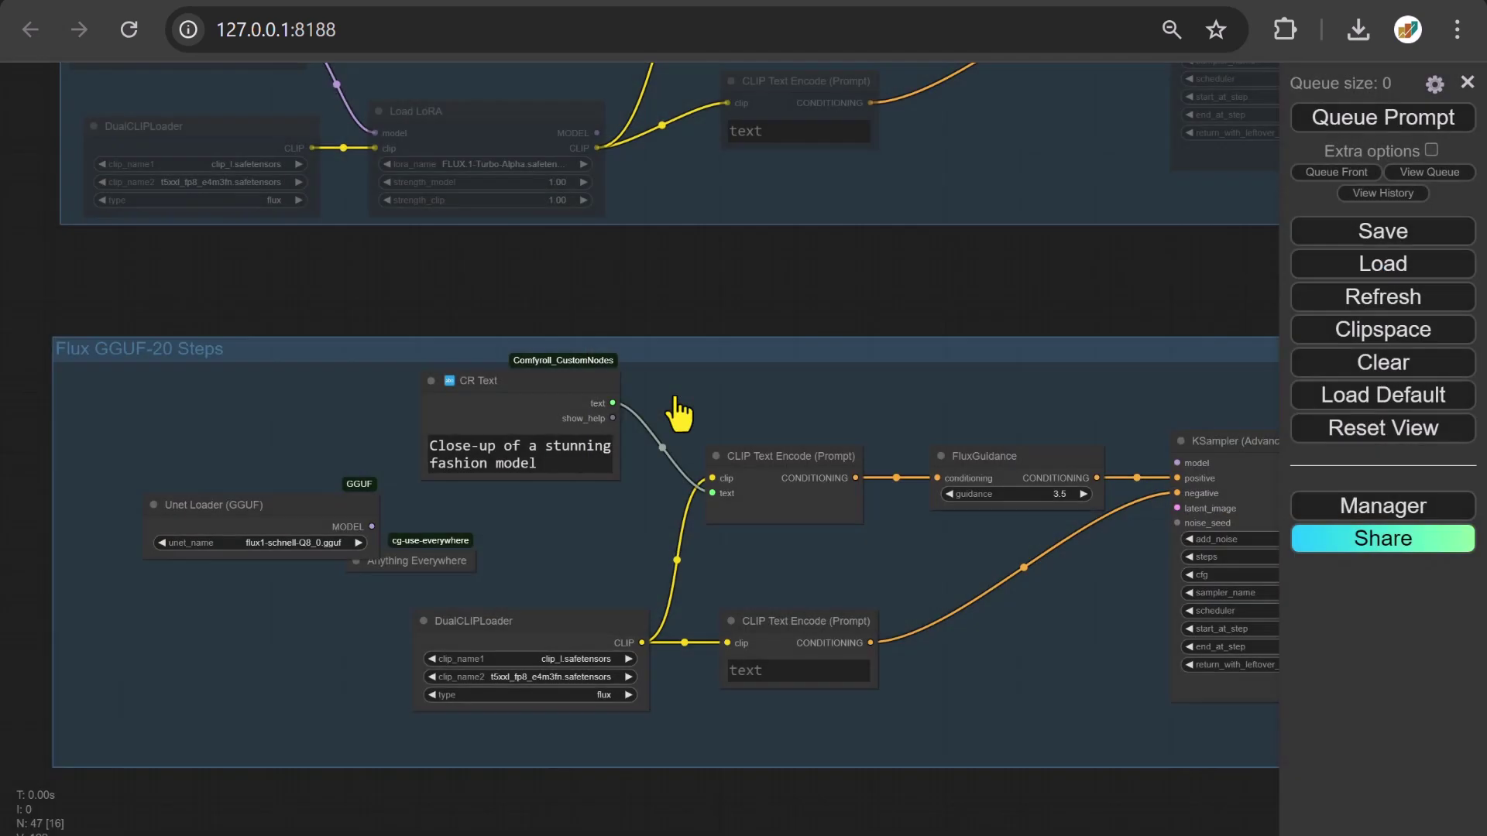
drag(302, 502, 231, 535)
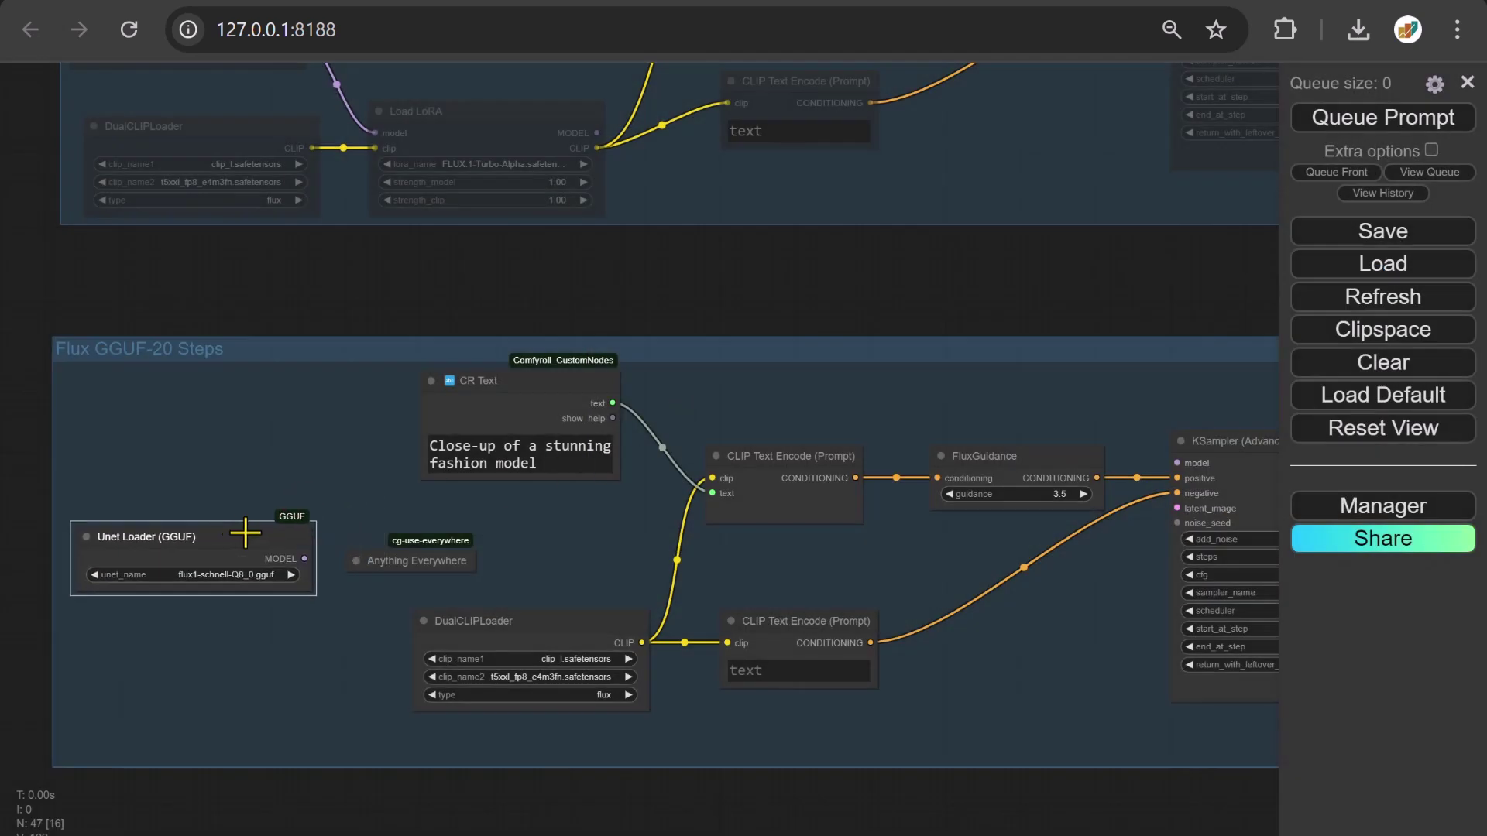
drag(310, 559, 354, 561)
Generate an image with the Flux GGUF-20 Steps group.
drag(974, 677, 113, 621)
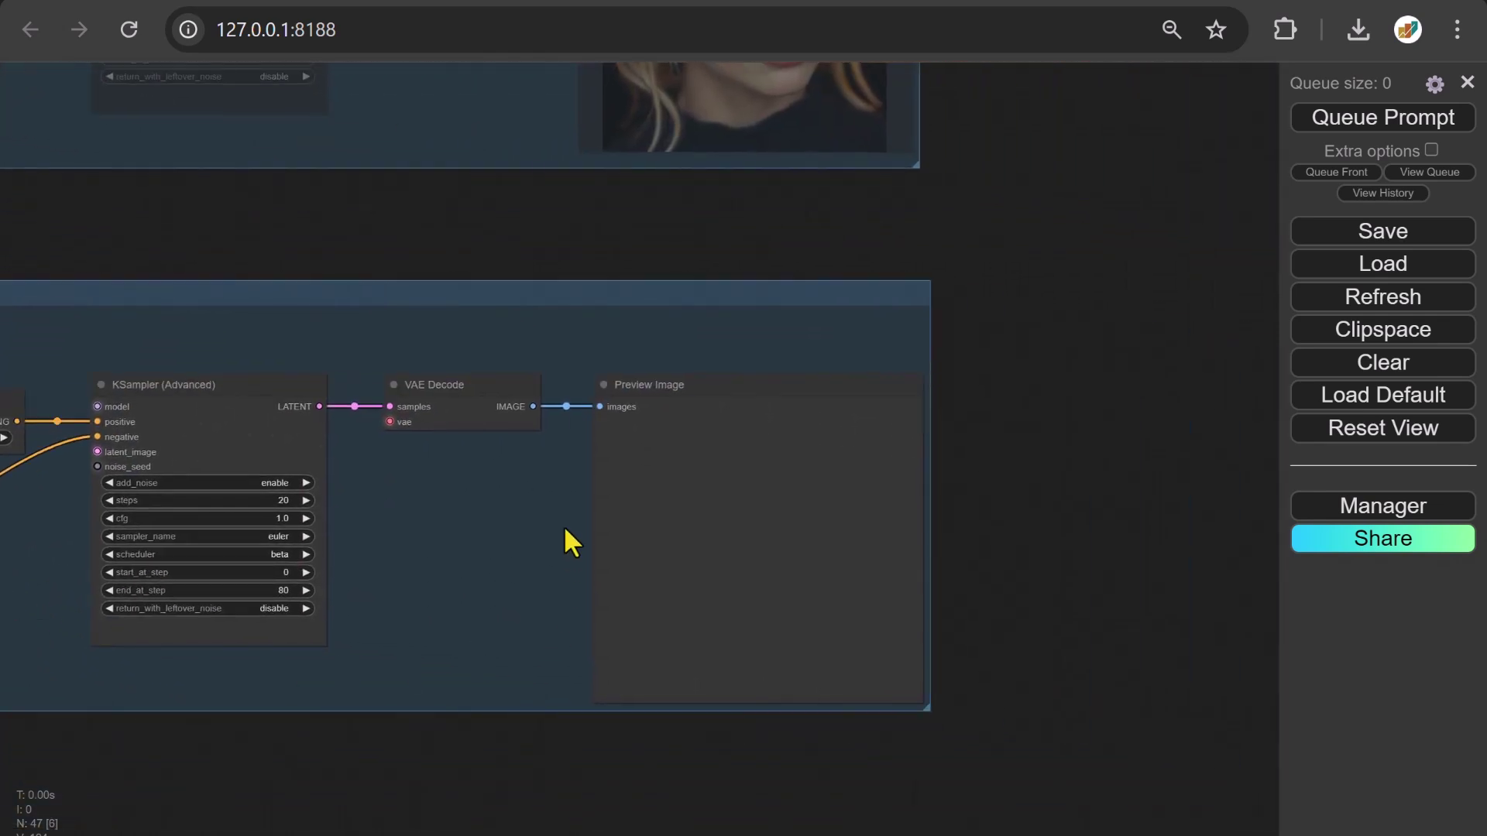
scroll(564, 527, up, 5)
drag(564, 527, 536, 440)
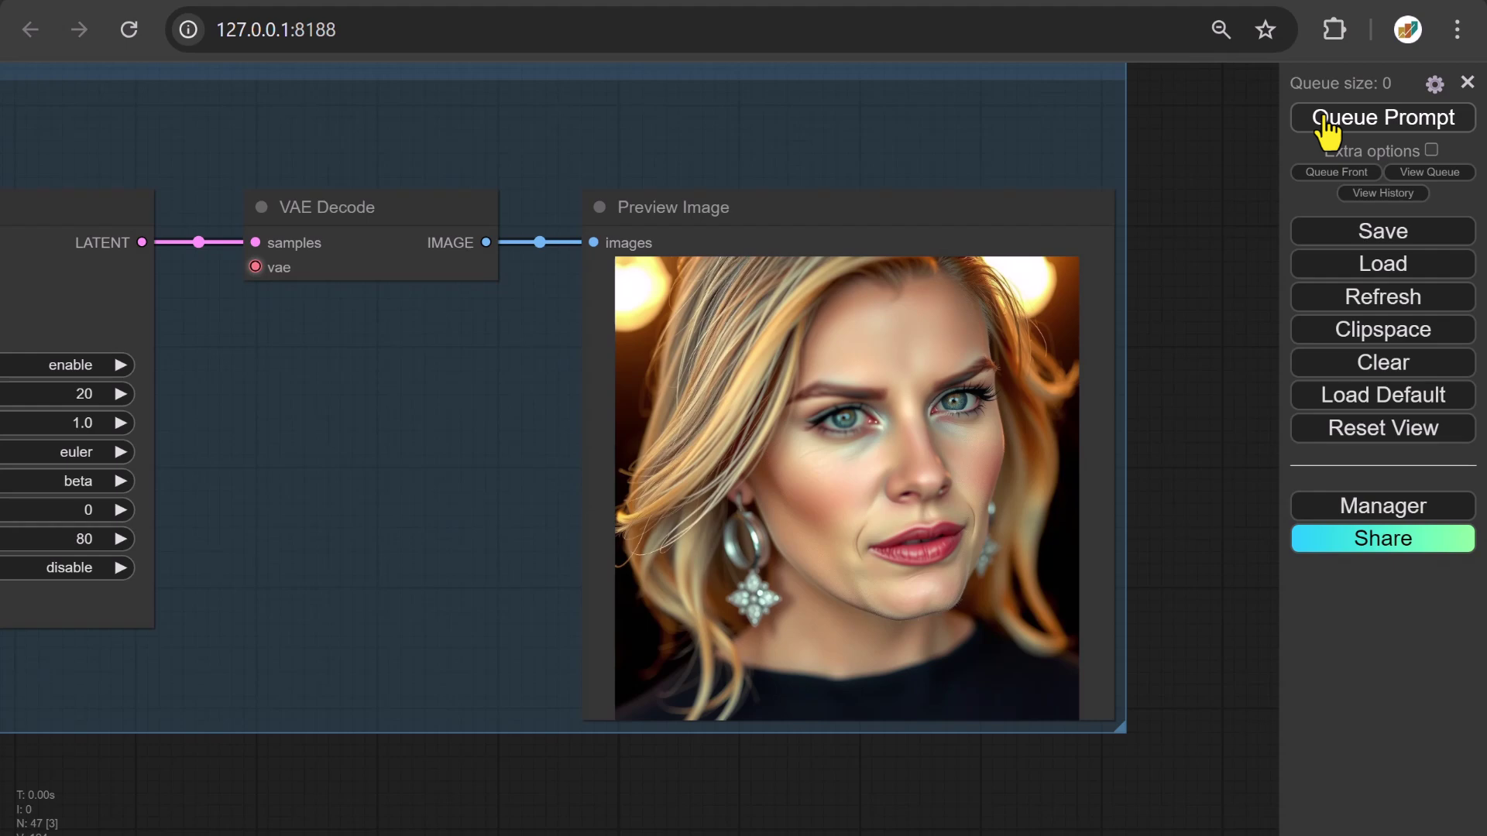
Place the GGUF Turbo Alpha group's Preview Image node beside the 20-step GGUF preview and re-enable it to compare both images.
scroll(1216, 225, down, 5)
drag(1216, 225, 705, 571)
click(492, 86)
drag(542, 123, 836, 597)
right_click(837, 595)
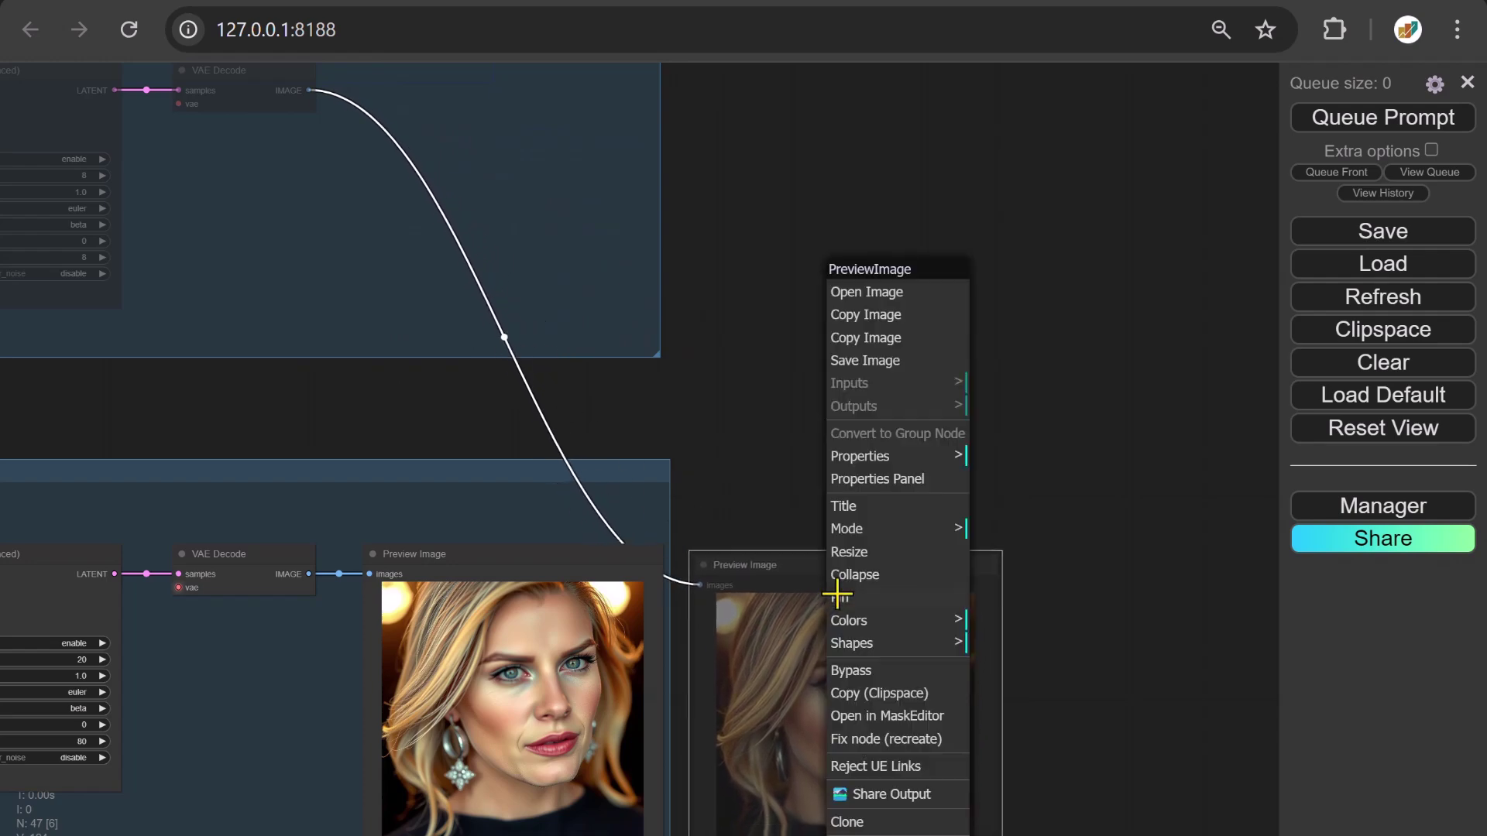
click(867, 692)
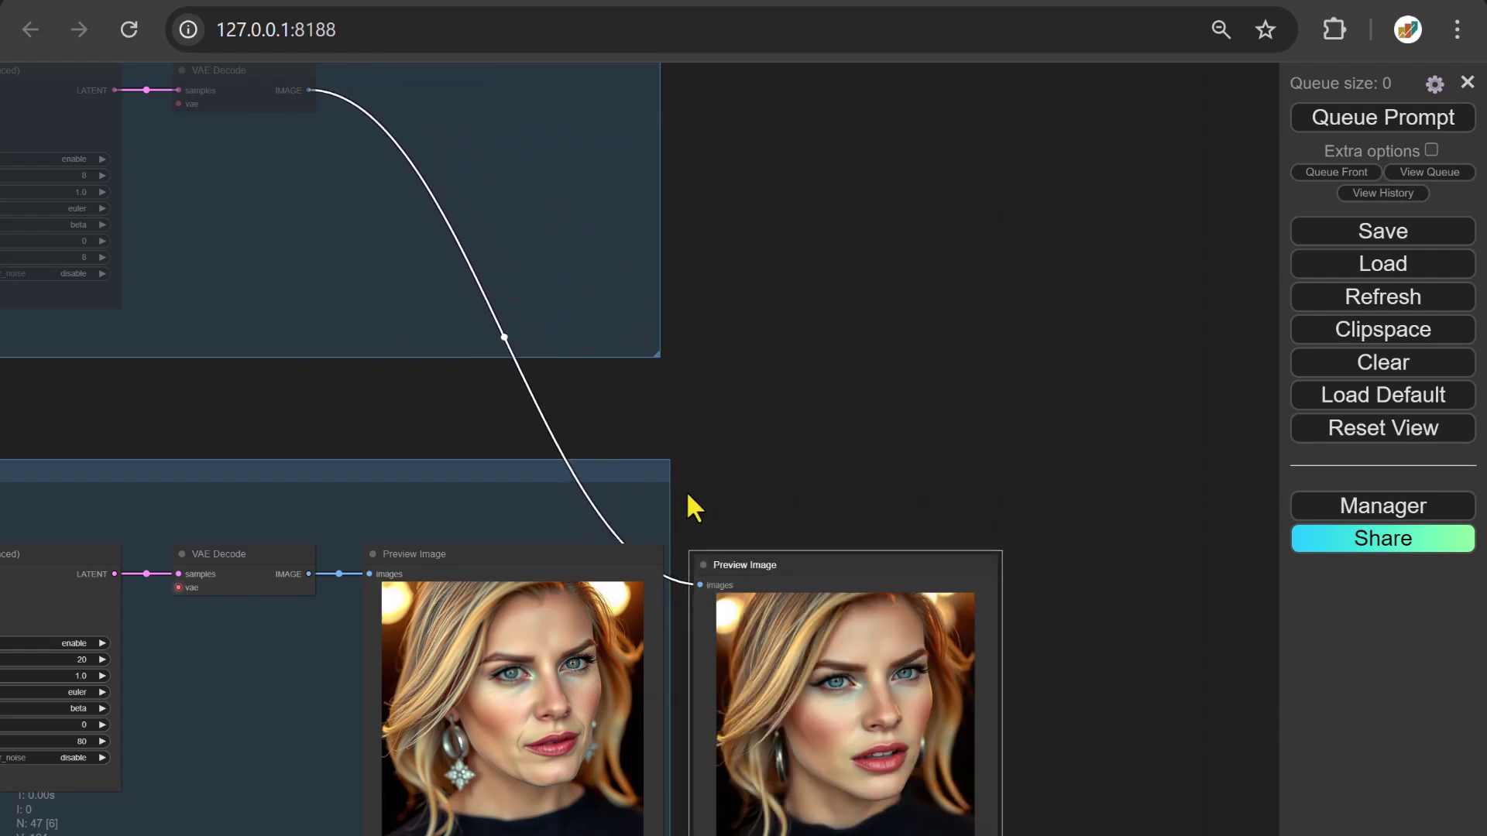
scroll(686, 490, up, 7)
drag(717, 521, 640, 36)
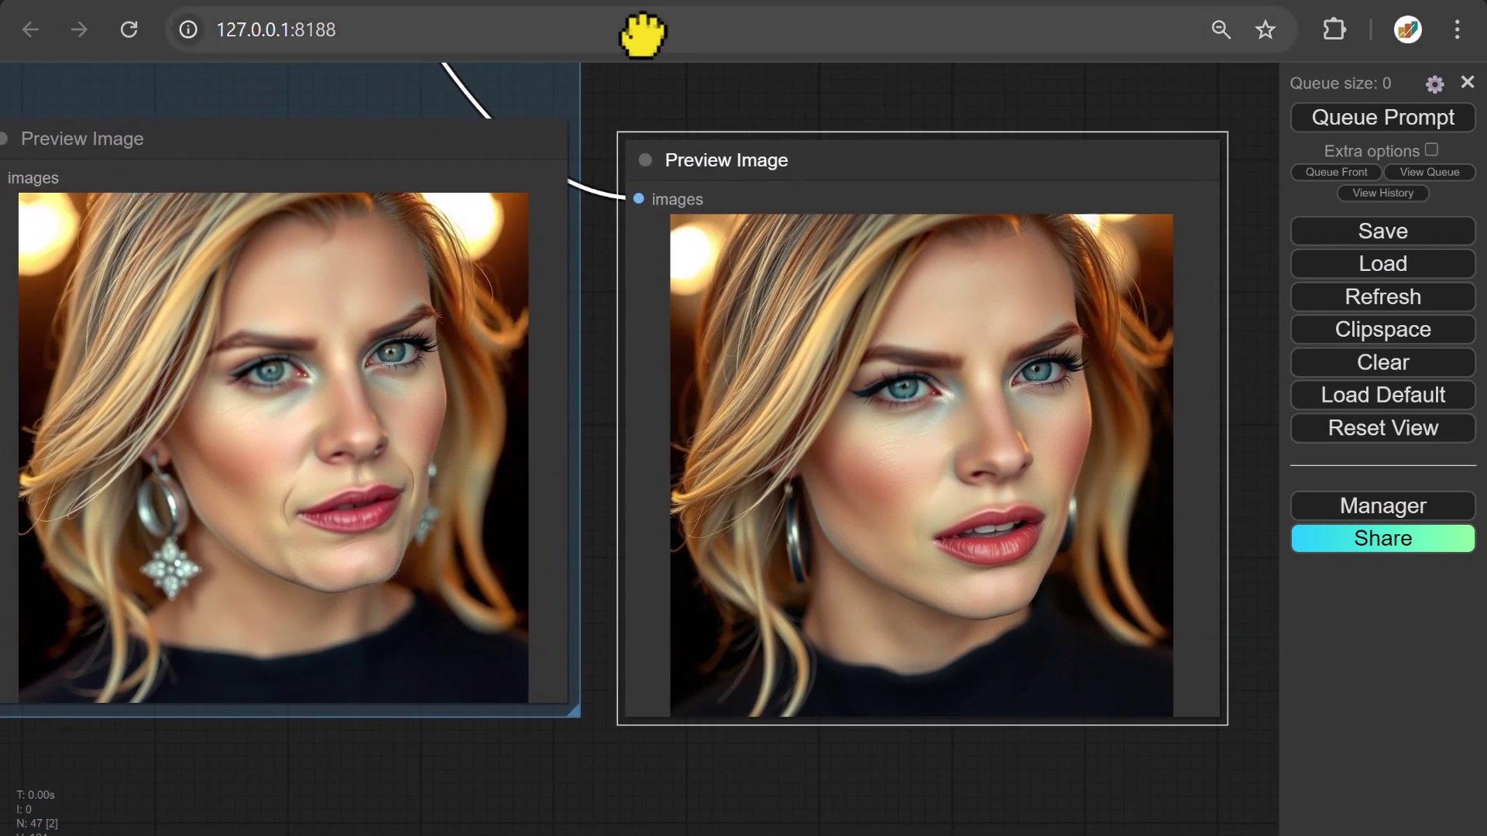